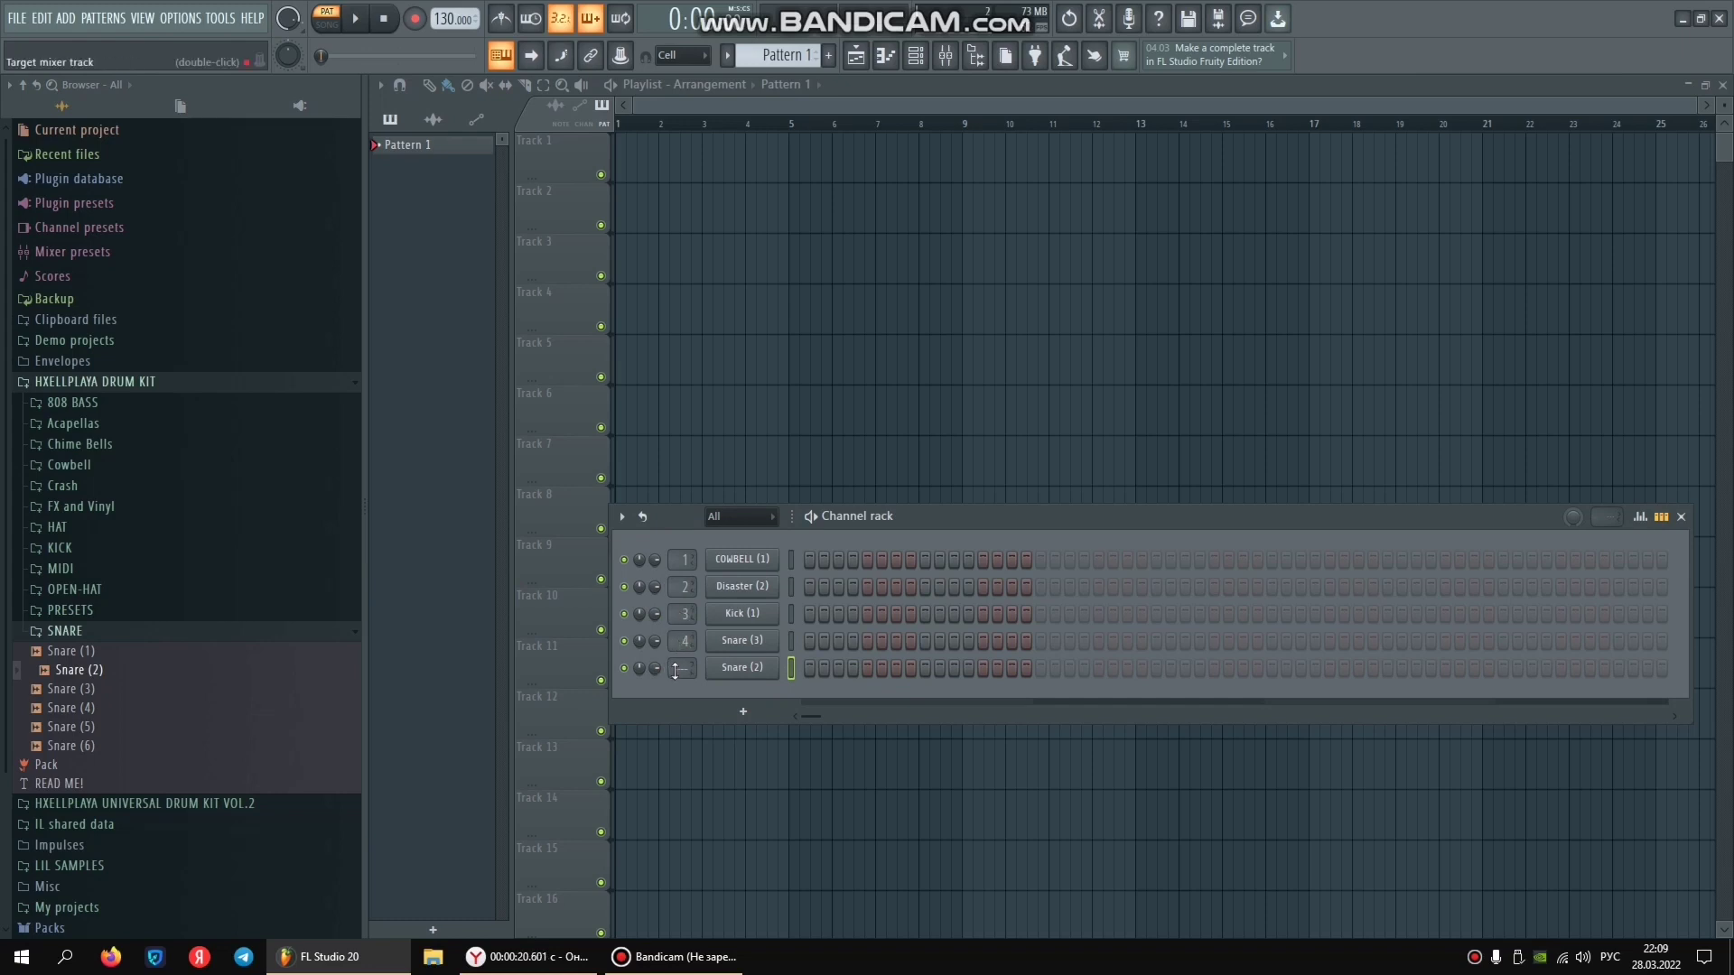
# Add the 808 (2) sample from the kit's 808 BASS folder as a new channel below Snare (2).
pyautogui.click(65, 630)
pyautogui.click(73, 402)
pyautogui.moveTo(101, 450); pyautogui.dragTo(671, 693)
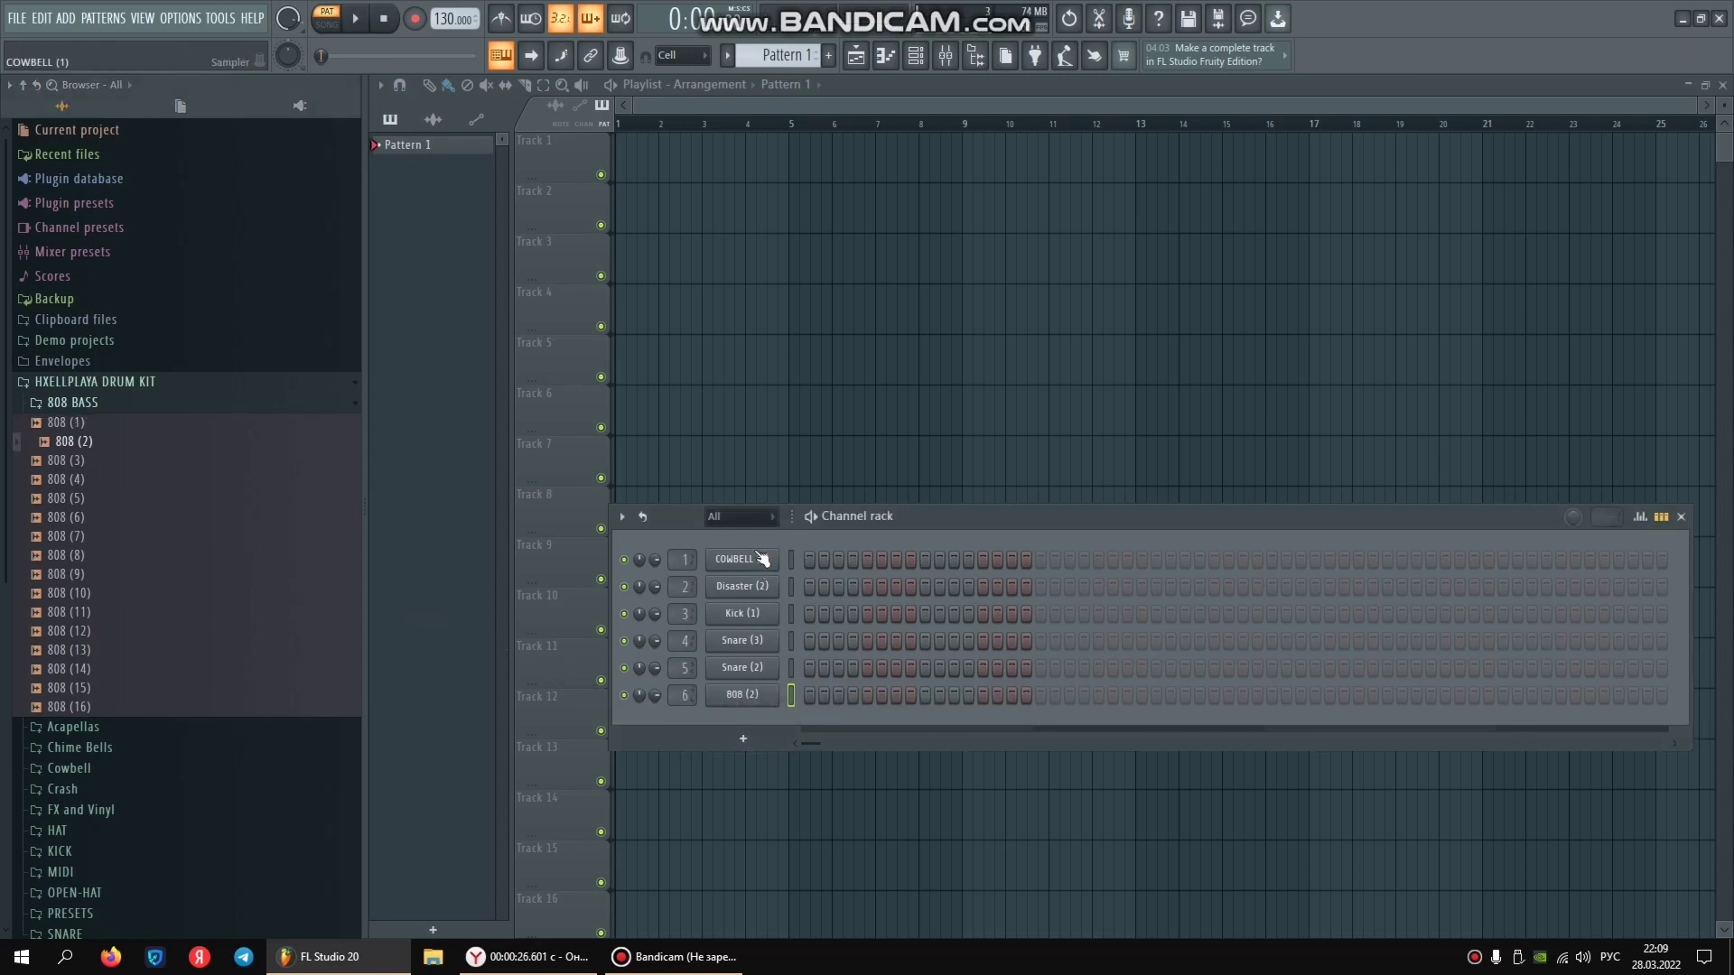
# Check the COWBELL (1) channel's sample and envelope settings.
pyautogui.click(762, 569)
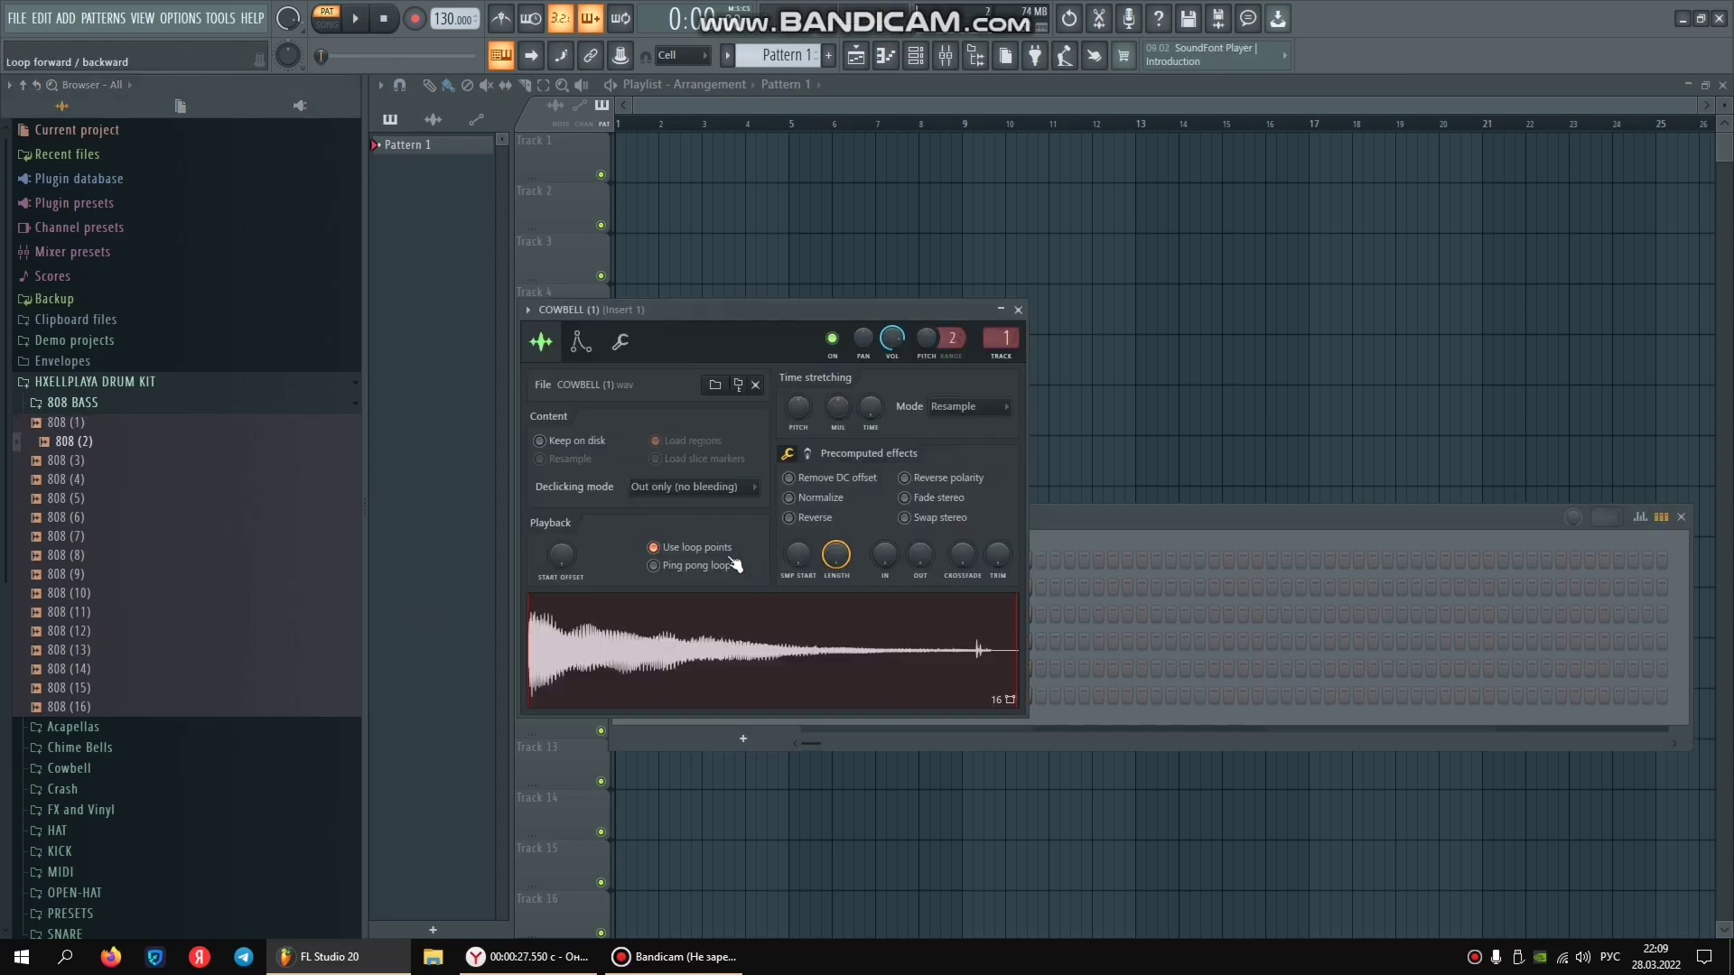
pyautogui.click(578, 344)
pyautogui.click(1018, 310)
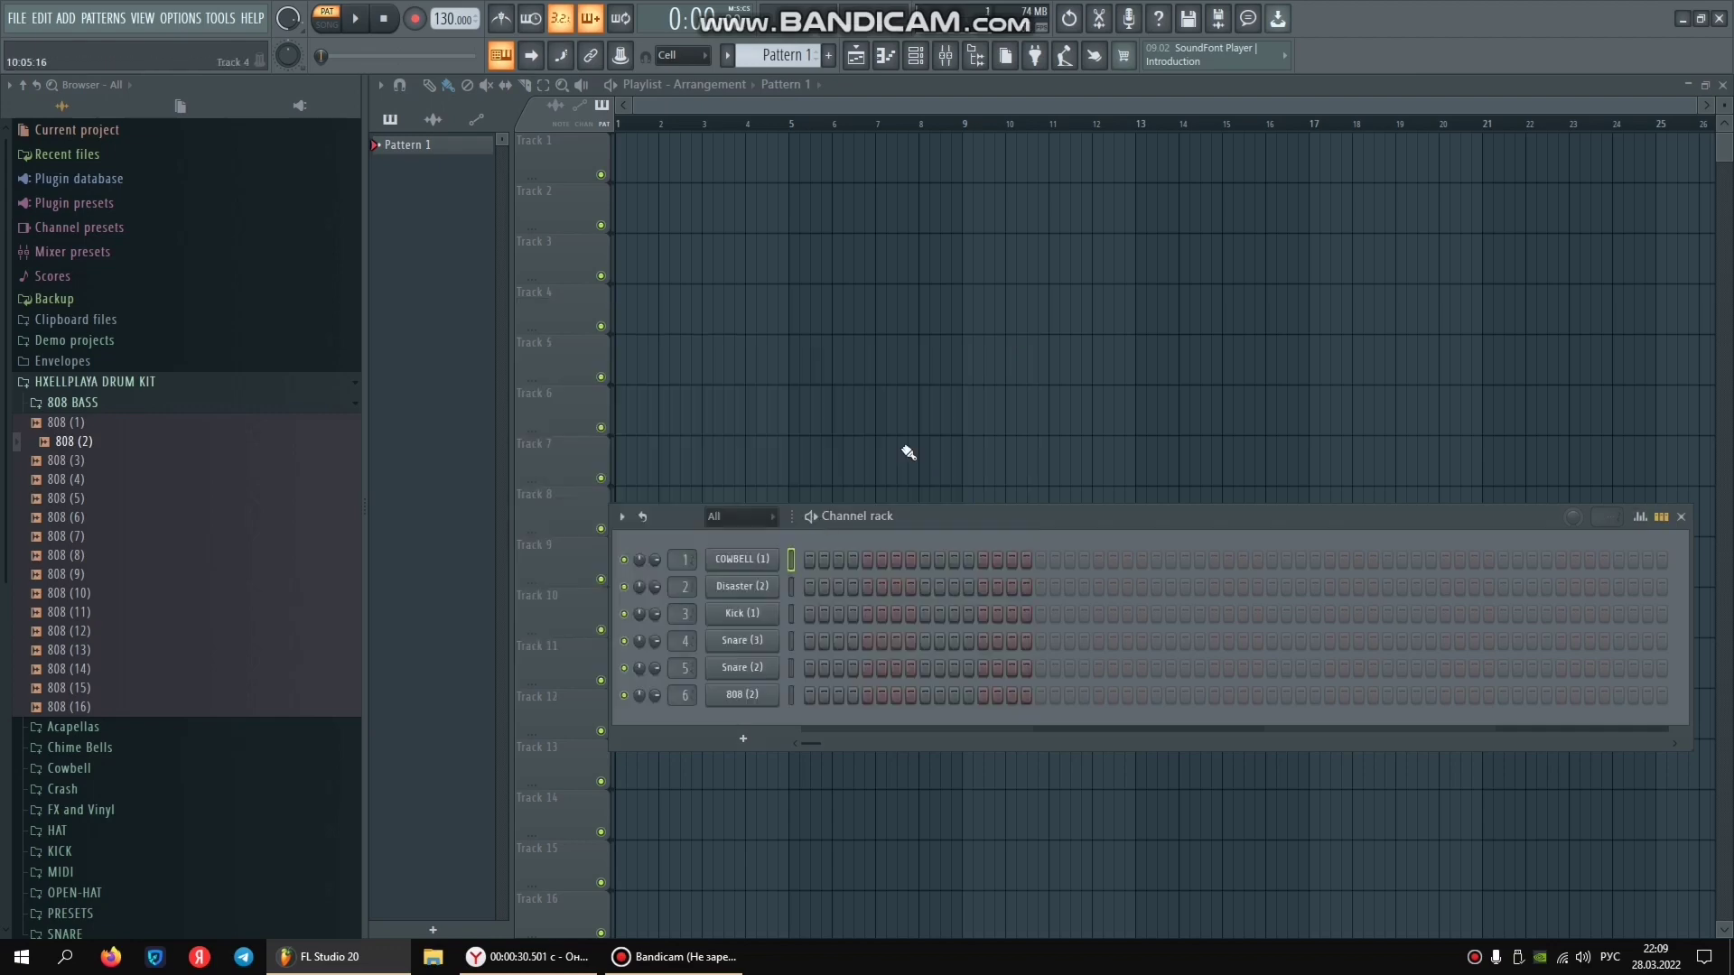
# Change the Disaster (2) channel's time-stretching mode and enable its volume envelope with maximum hold and 31% release.
pyautogui.rightClick(750, 567)
pyautogui.click(767, 587)
pyautogui.click(750, 586)
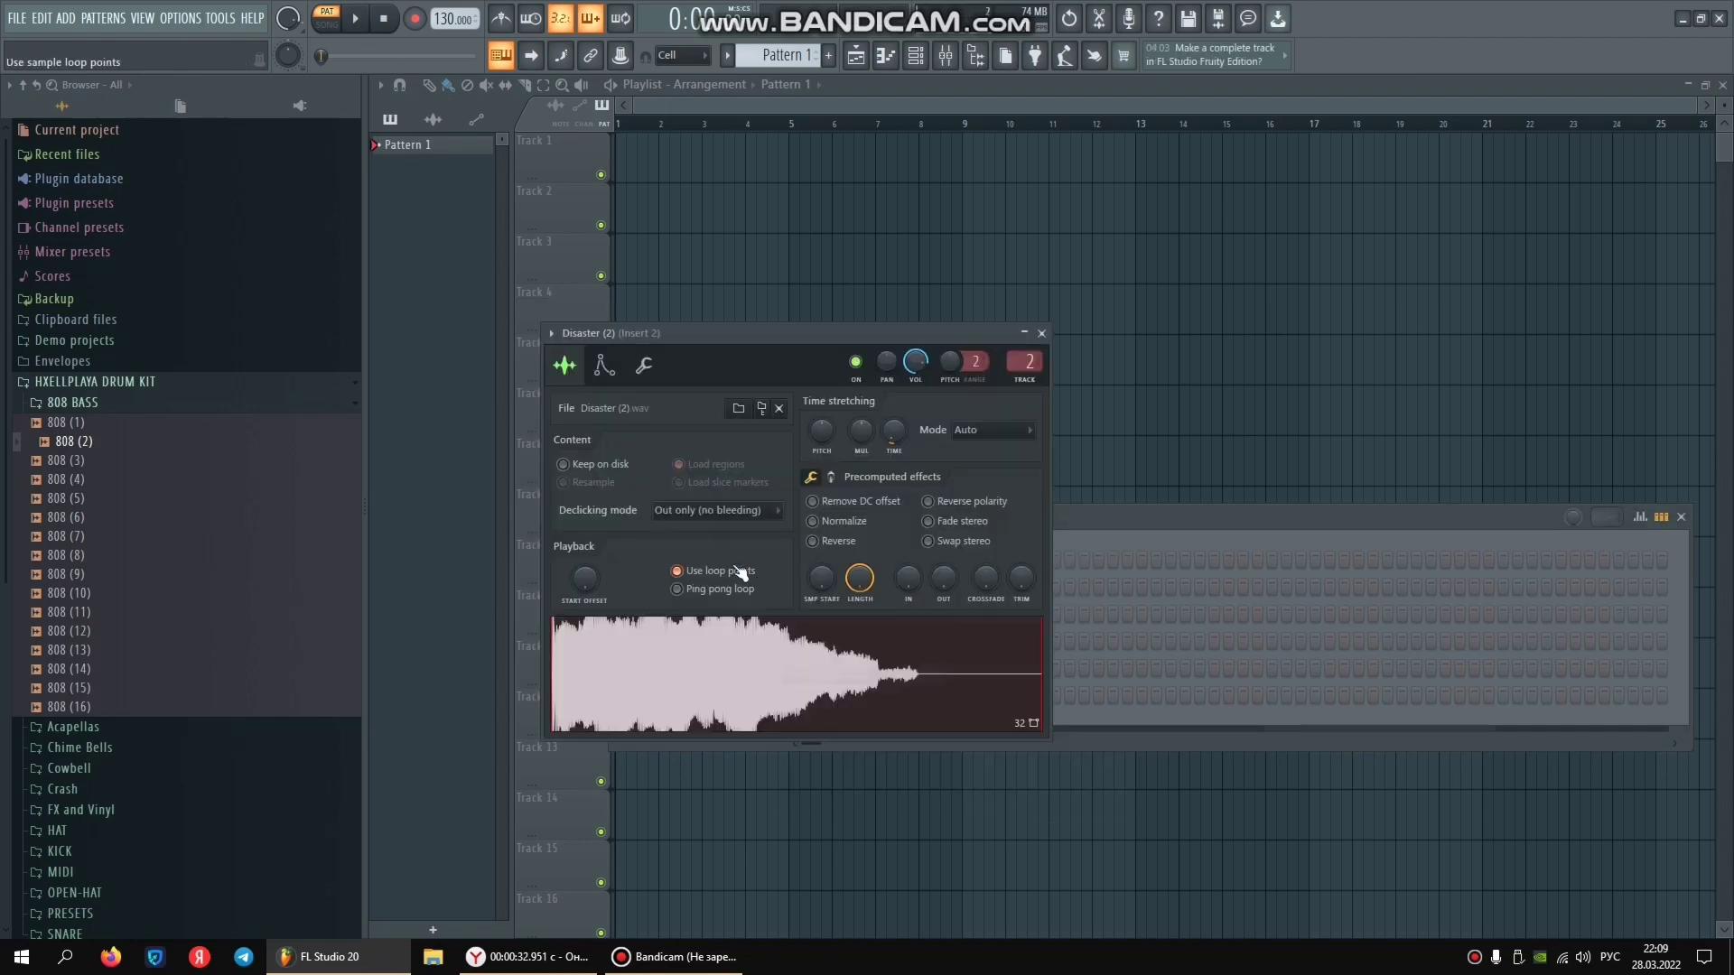
pyautogui.click(972, 431)
pyautogui.click(984, 458)
pyautogui.click(604, 364)
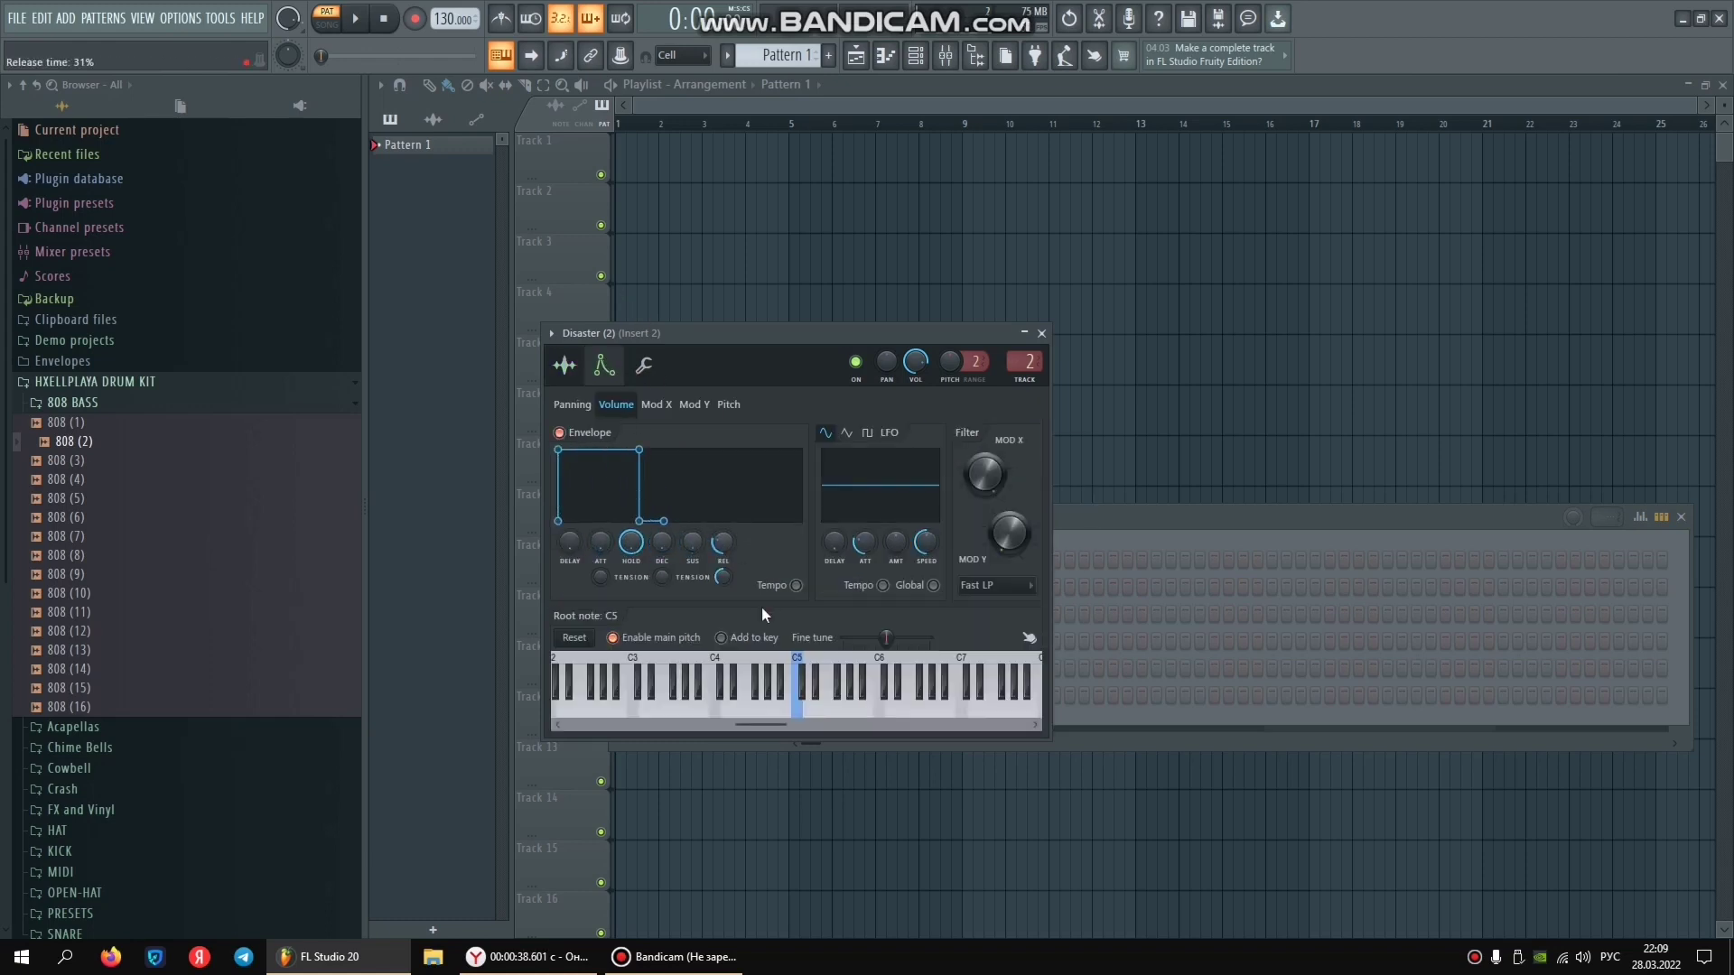
pyautogui.click(1041, 333)
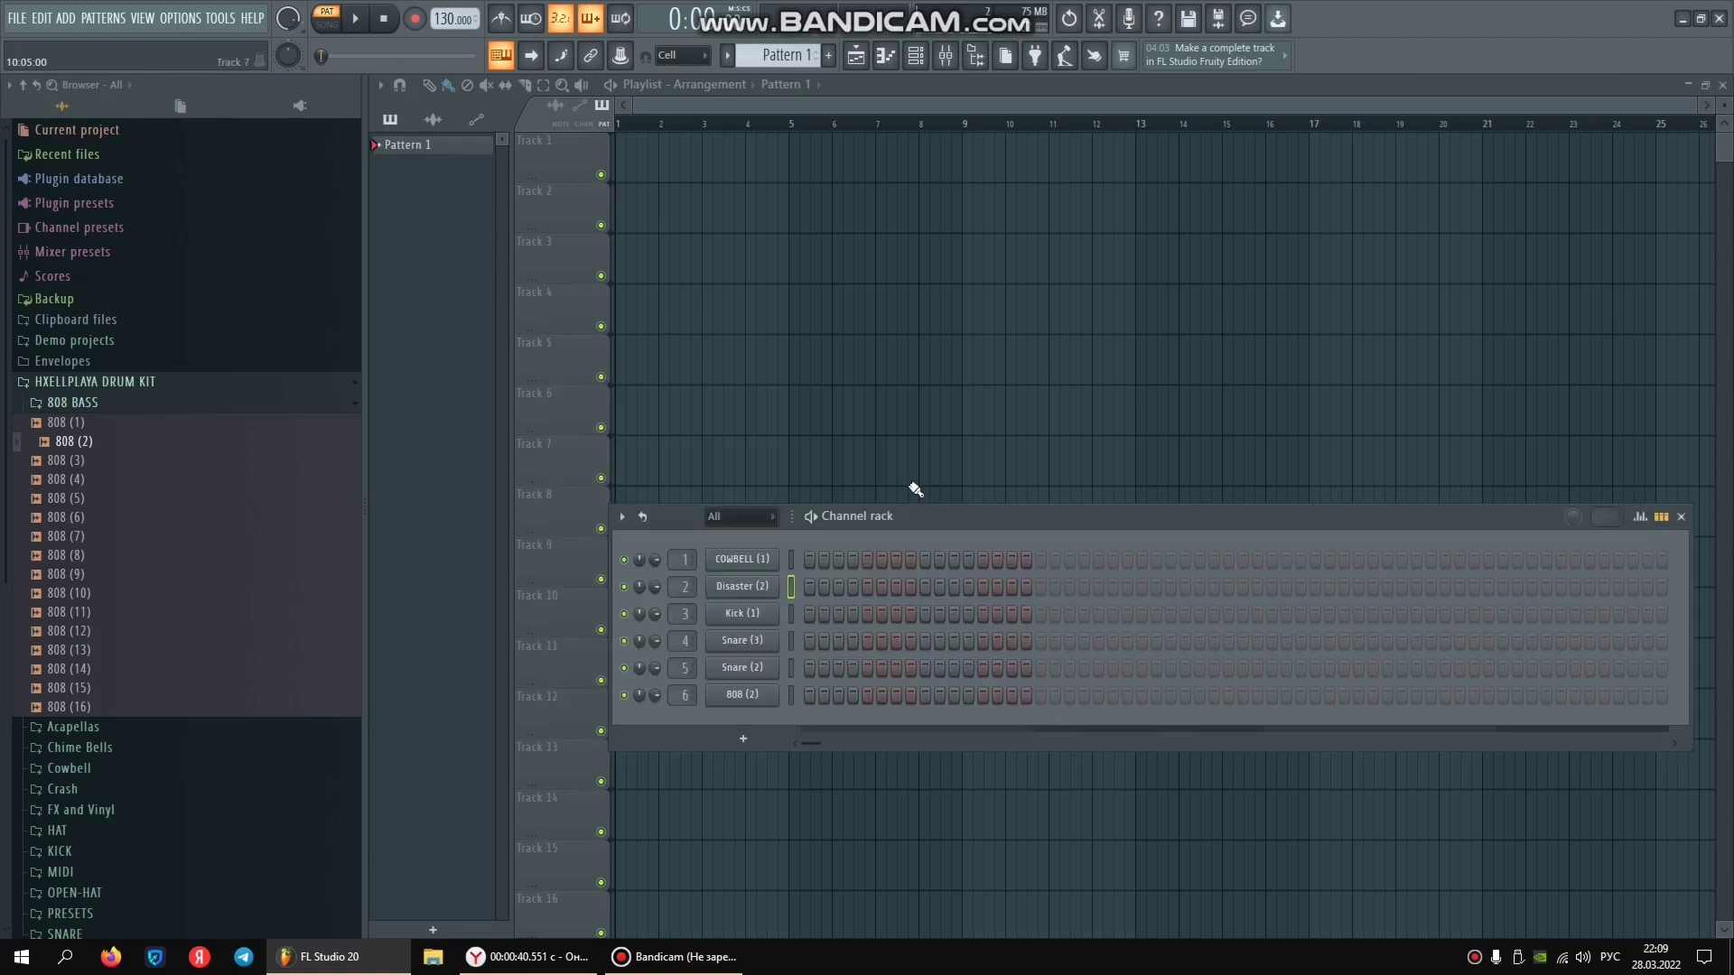
# Enable the 808 (2) channel's volume envelope with maximum hold and 31% release.
pyautogui.click(742, 694)
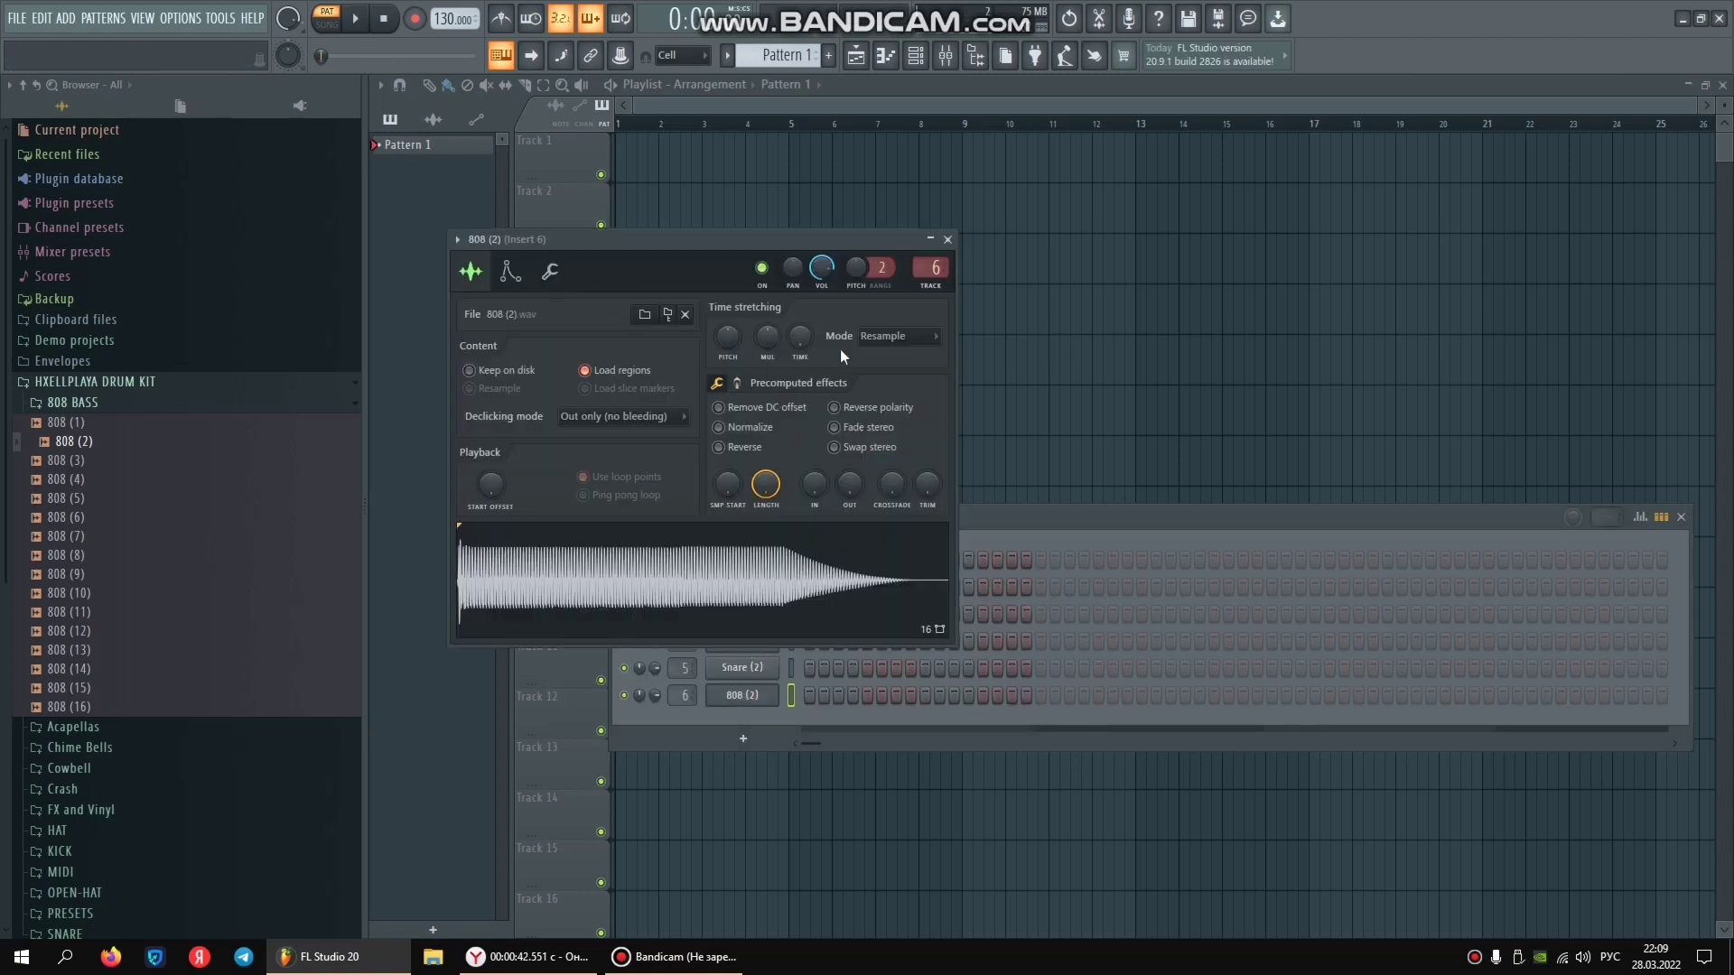
pyautogui.click(509, 272)
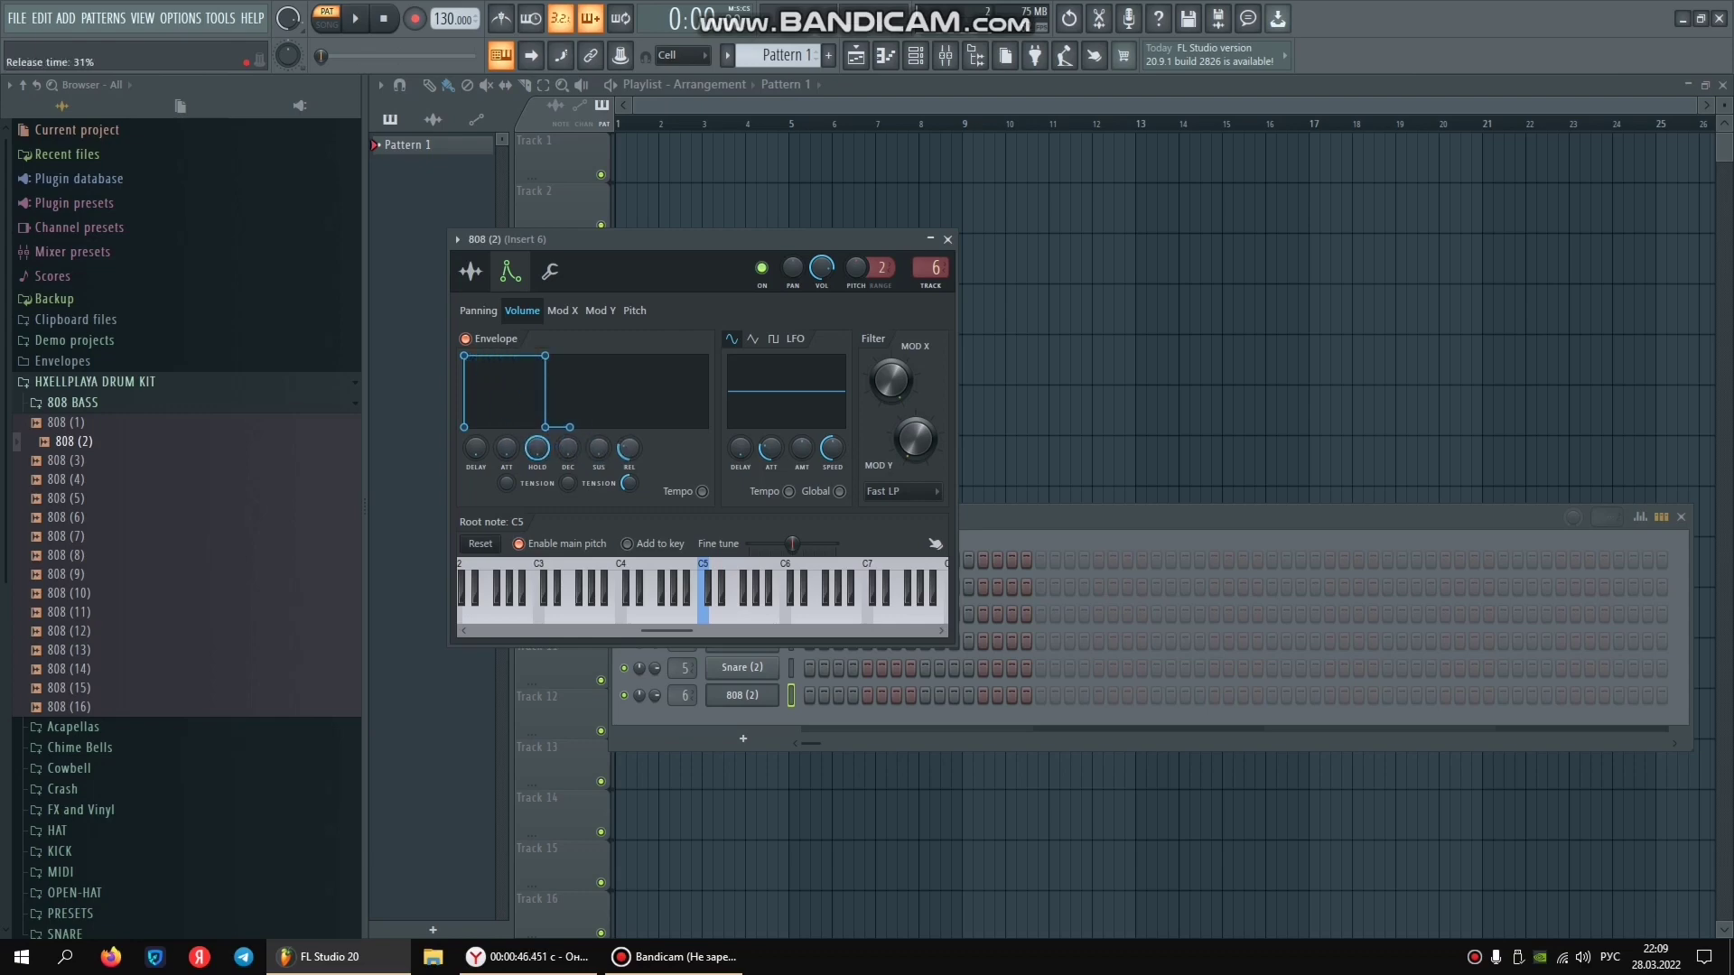
# Load the kit's COWBELL AGRESSIVE 2 preset on mixer Insert 1 and COWBELL AGRESSIVE on Insert 2.
pyautogui.click(943, 58)
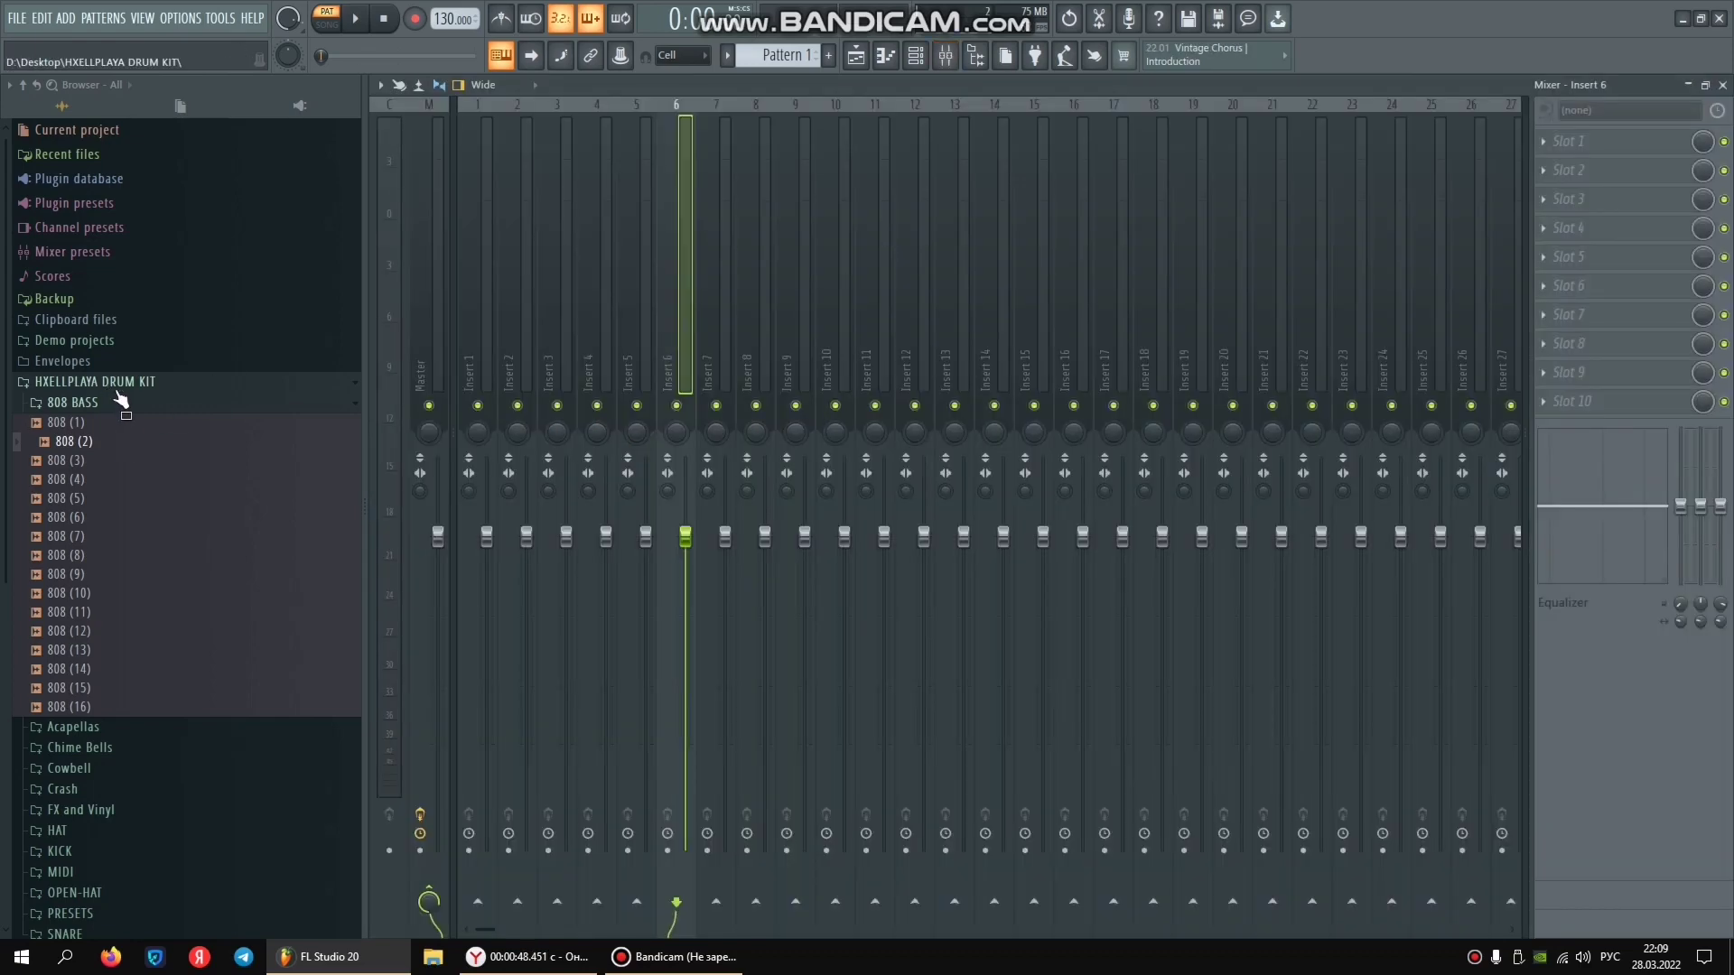
pyautogui.click(121, 400)
pyautogui.click(128, 386)
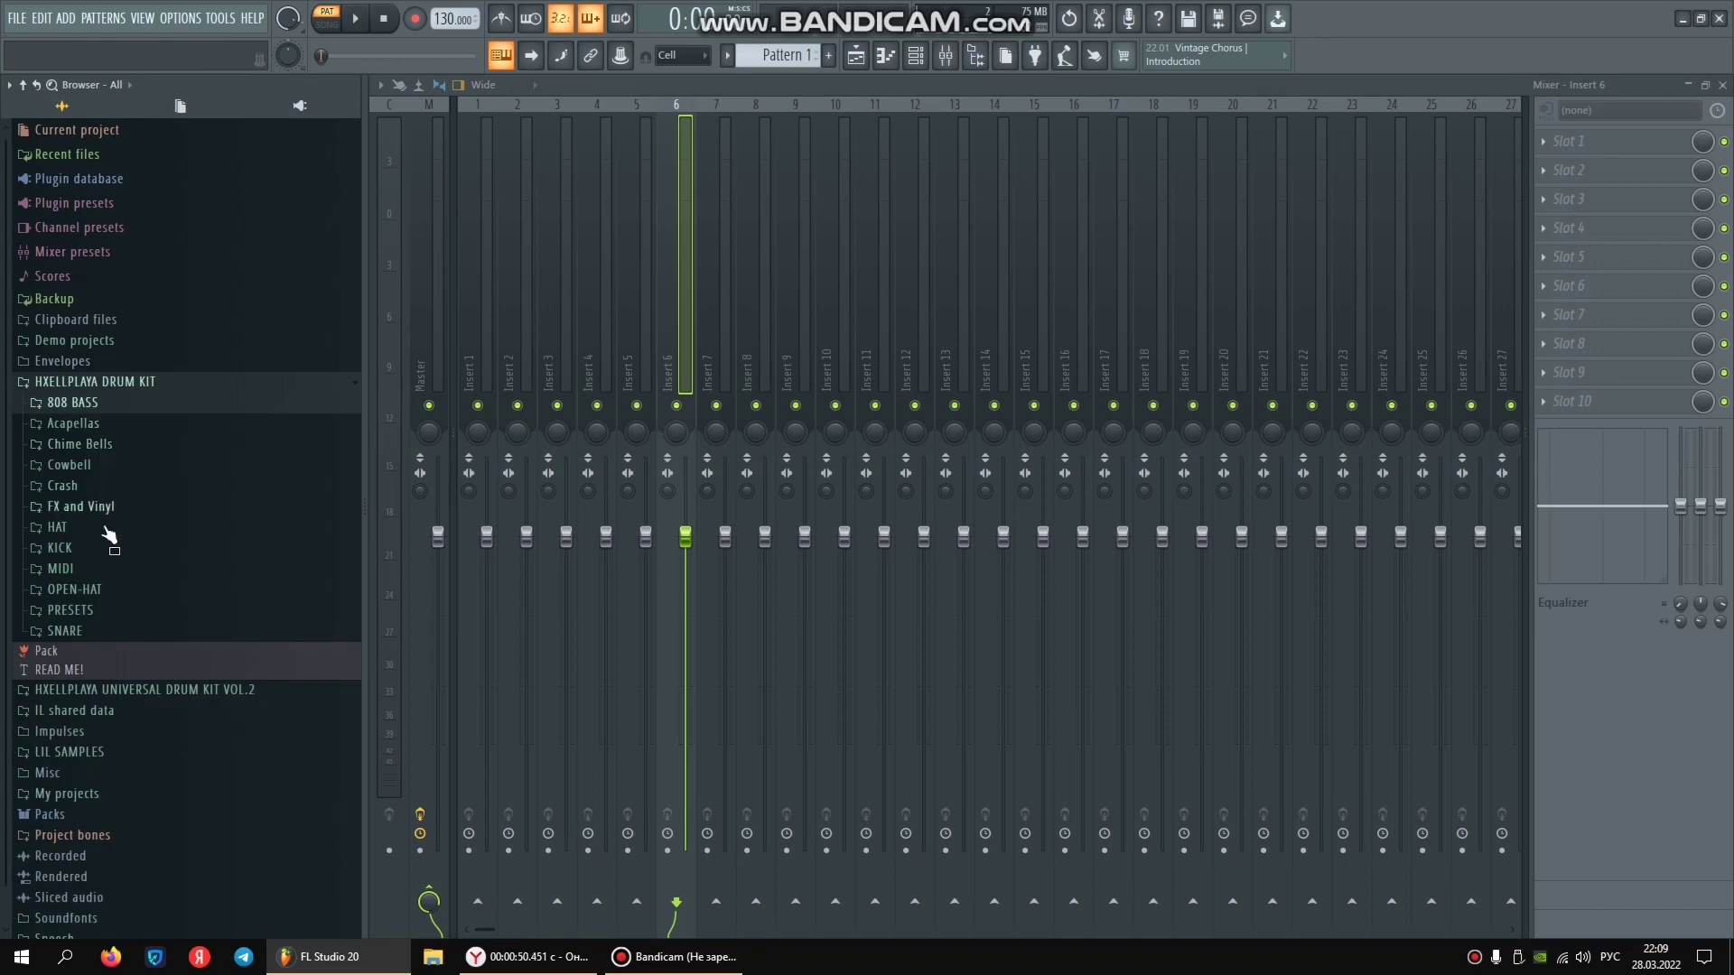
pyautogui.click(116, 611)
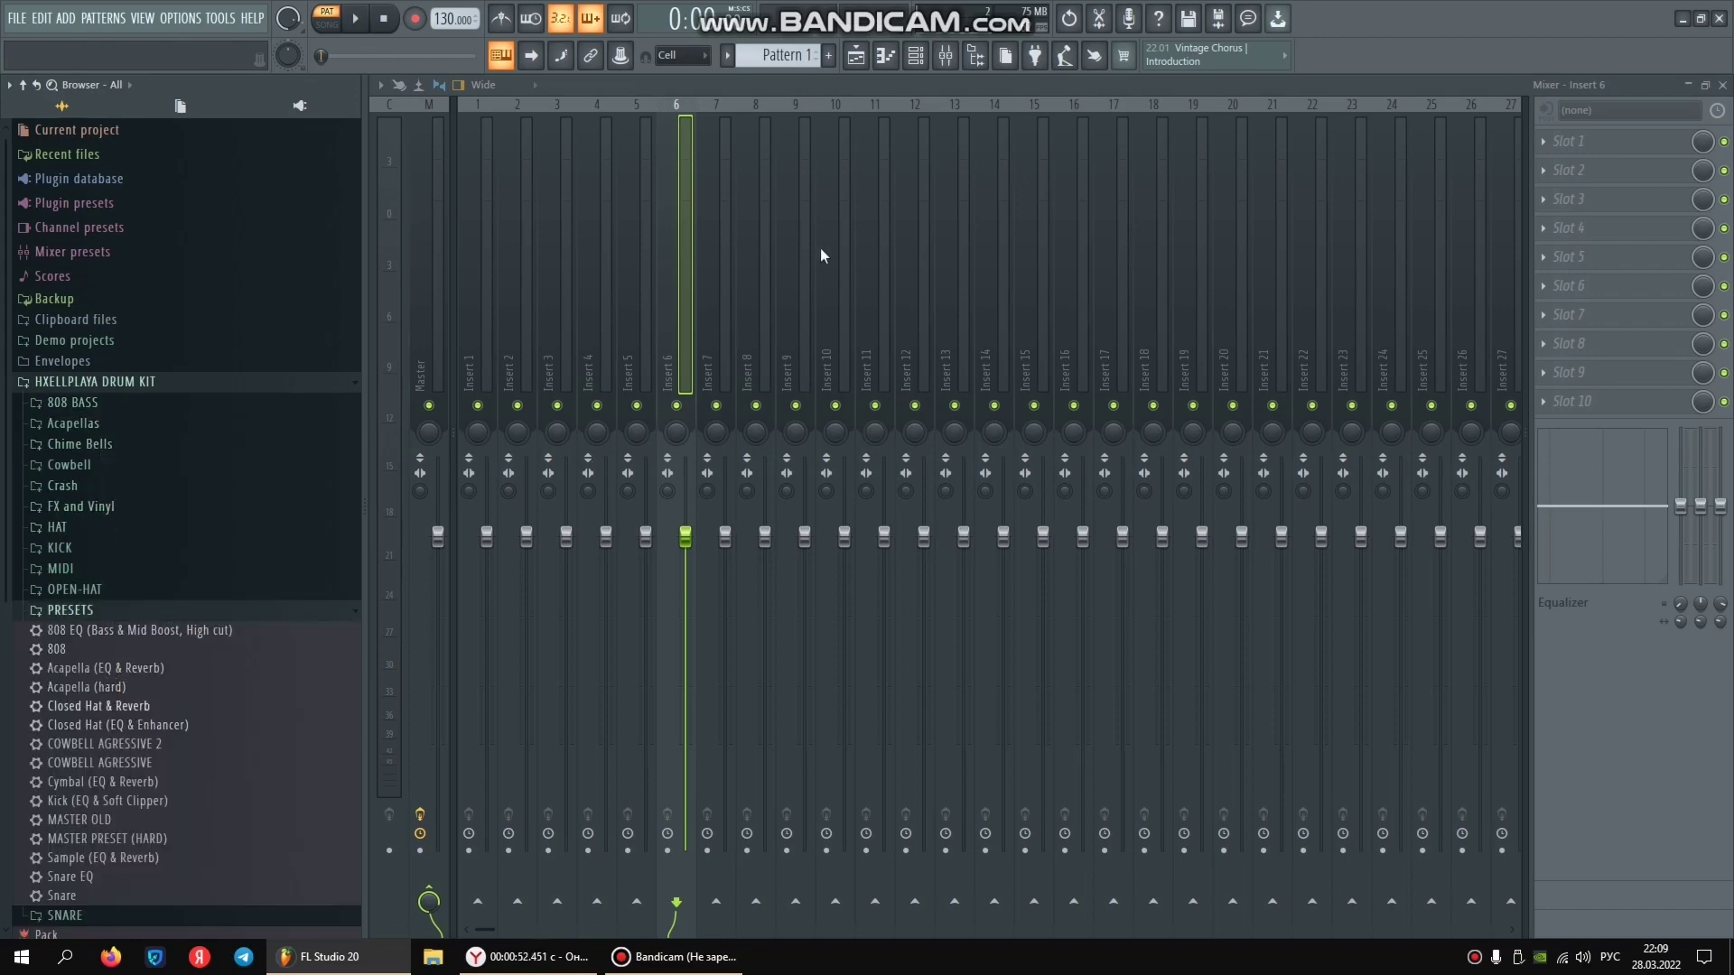
pyautogui.click(915, 56)
pyautogui.press('F6')
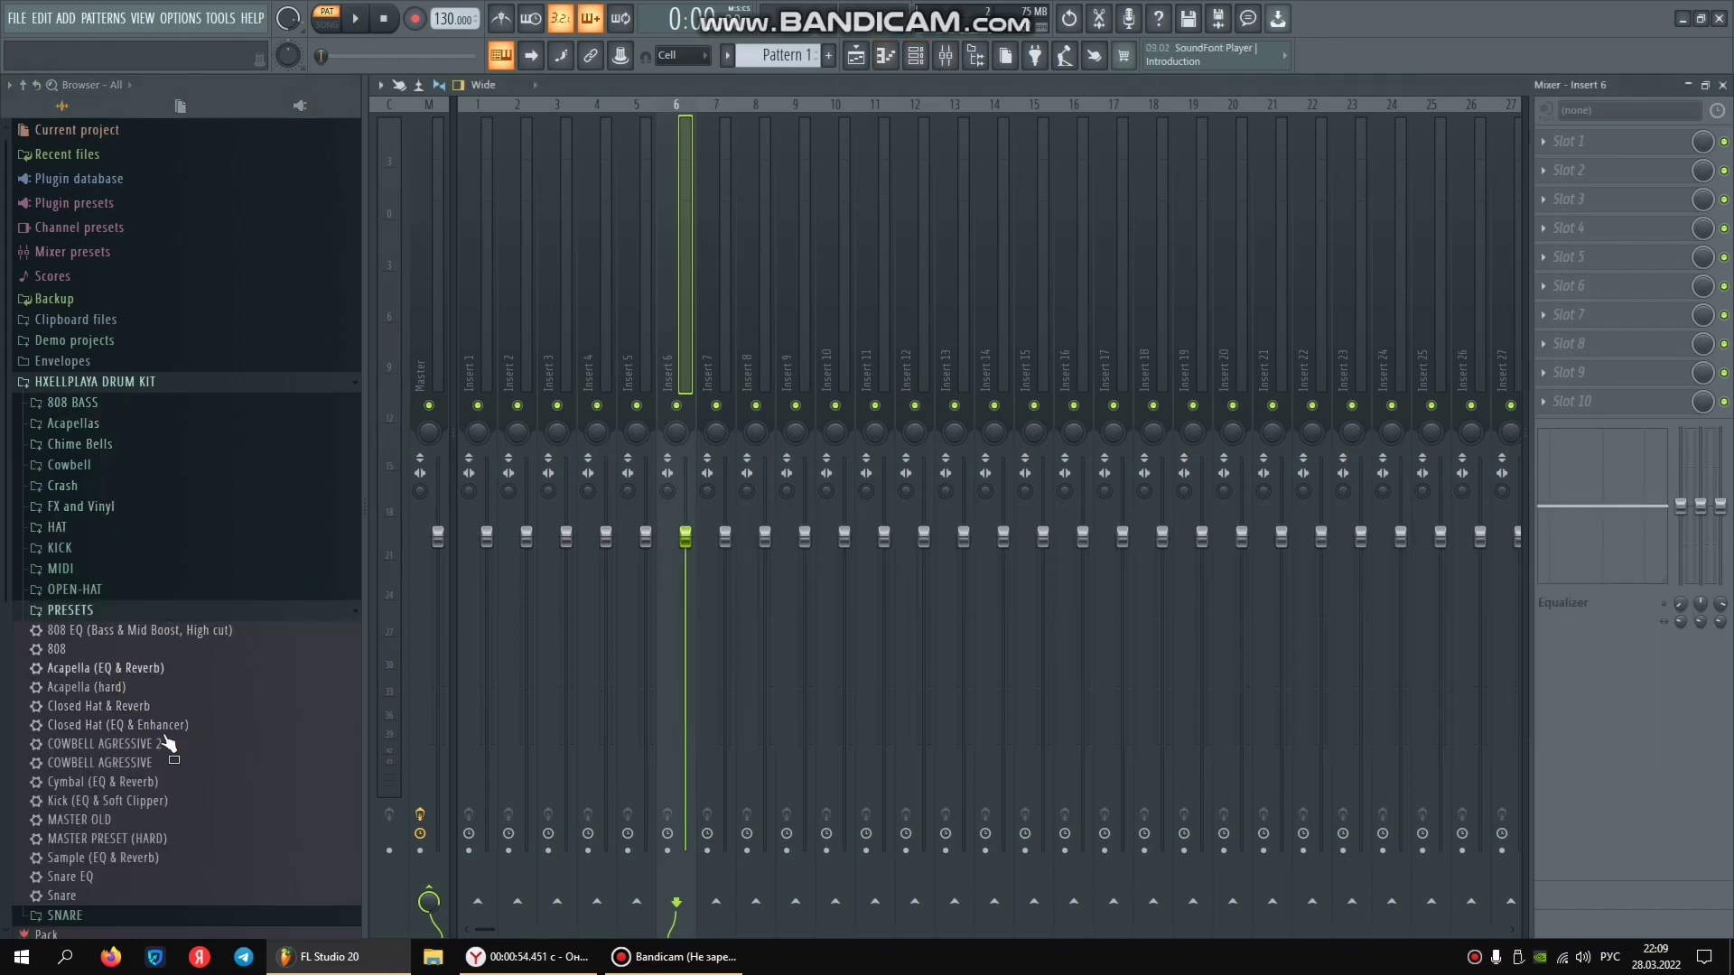
pyautogui.moveTo(486, 191); pyautogui.dragTo(486, 192)
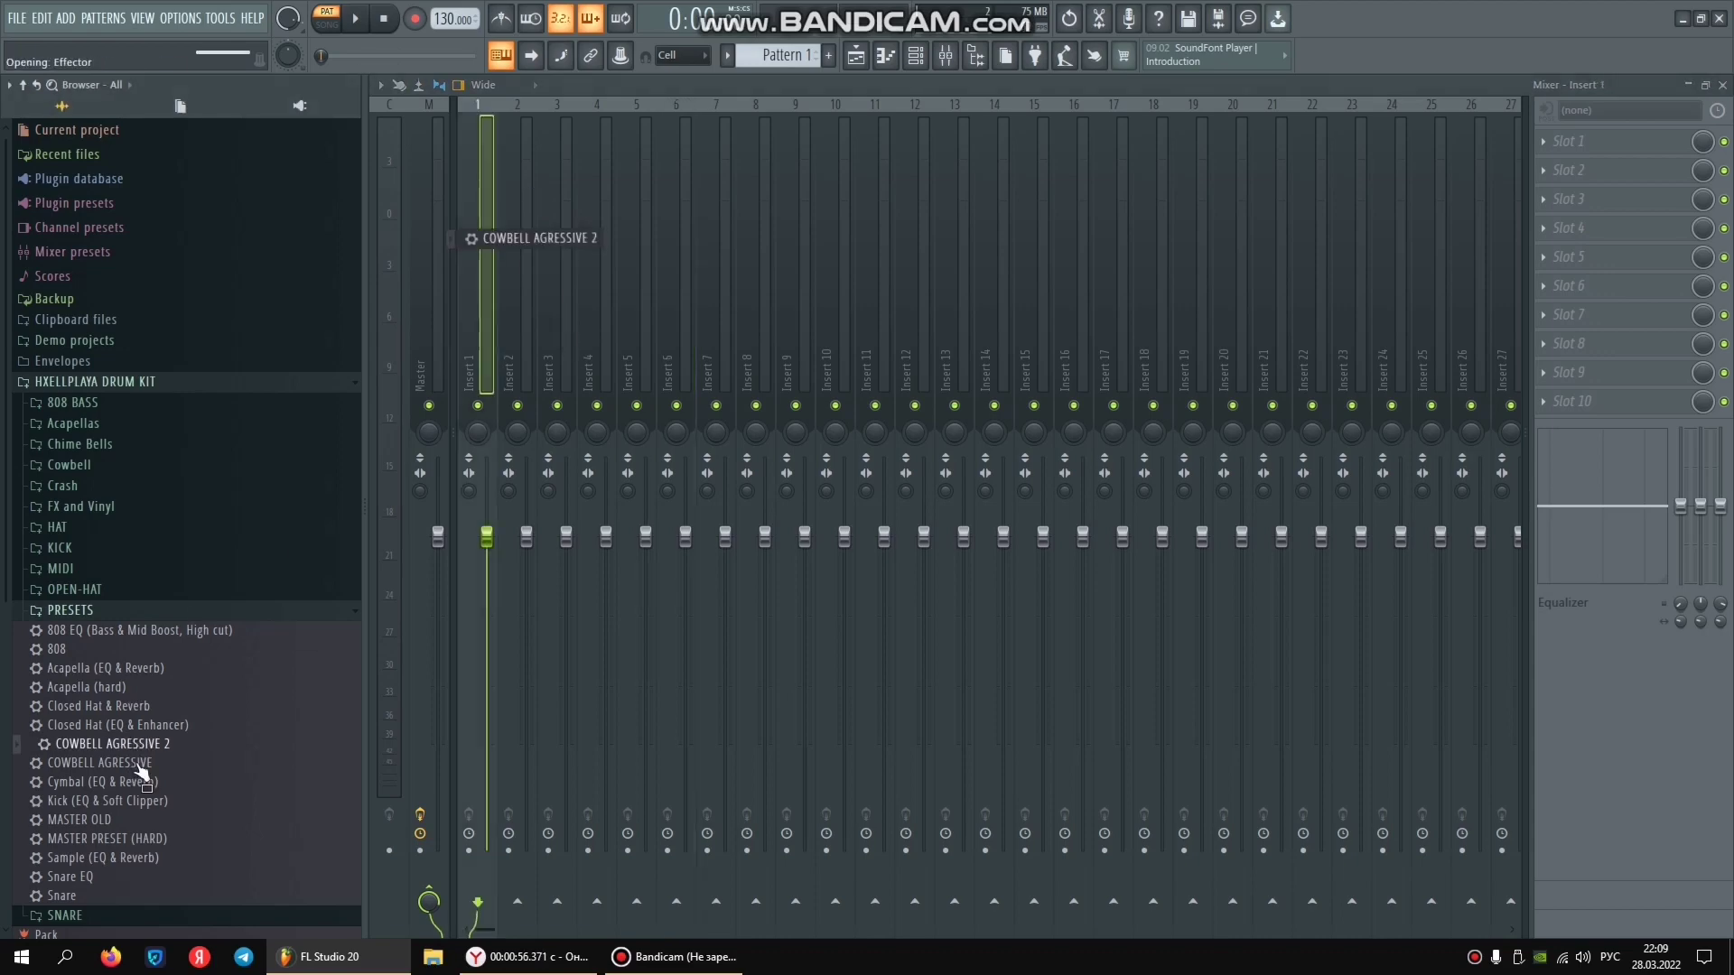
pyautogui.moveTo(139, 765); pyautogui.dragTo(474, 252)
# Add the Kickstart effect to slot 3 of both mixer Insert 1 and Insert 2.
pyautogui.click(1541, 280)
pyautogui.click(1264, 760)
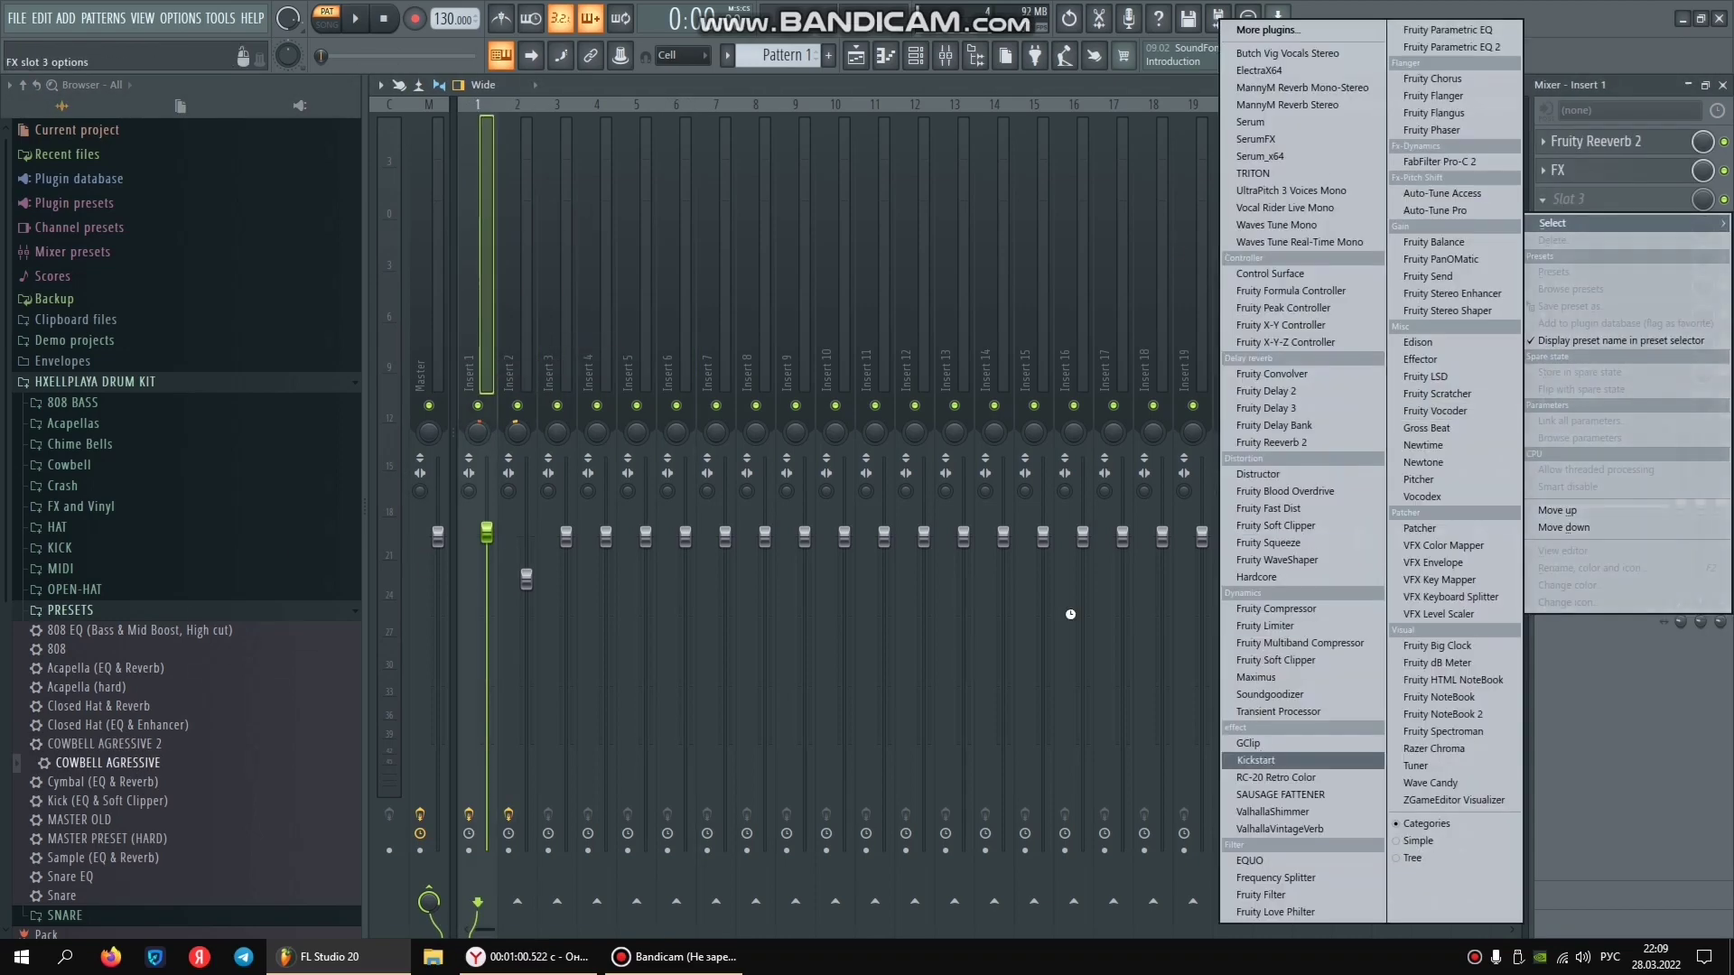
pyautogui.click(520, 193)
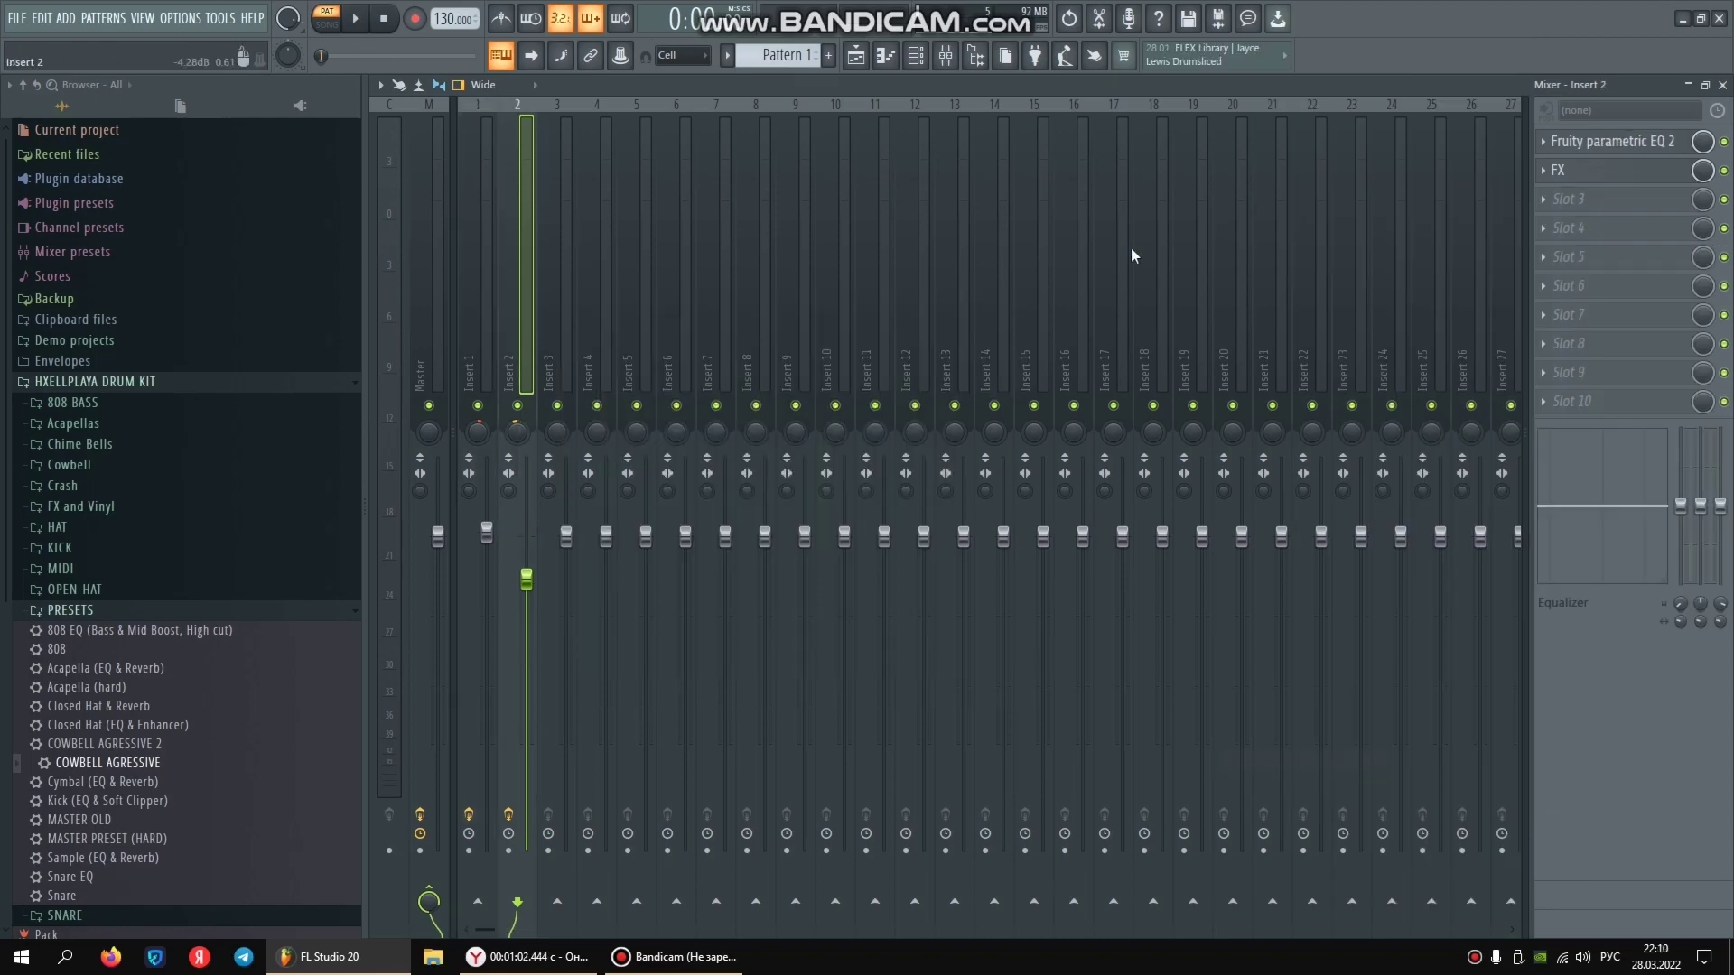
pyautogui.click(1546, 316)
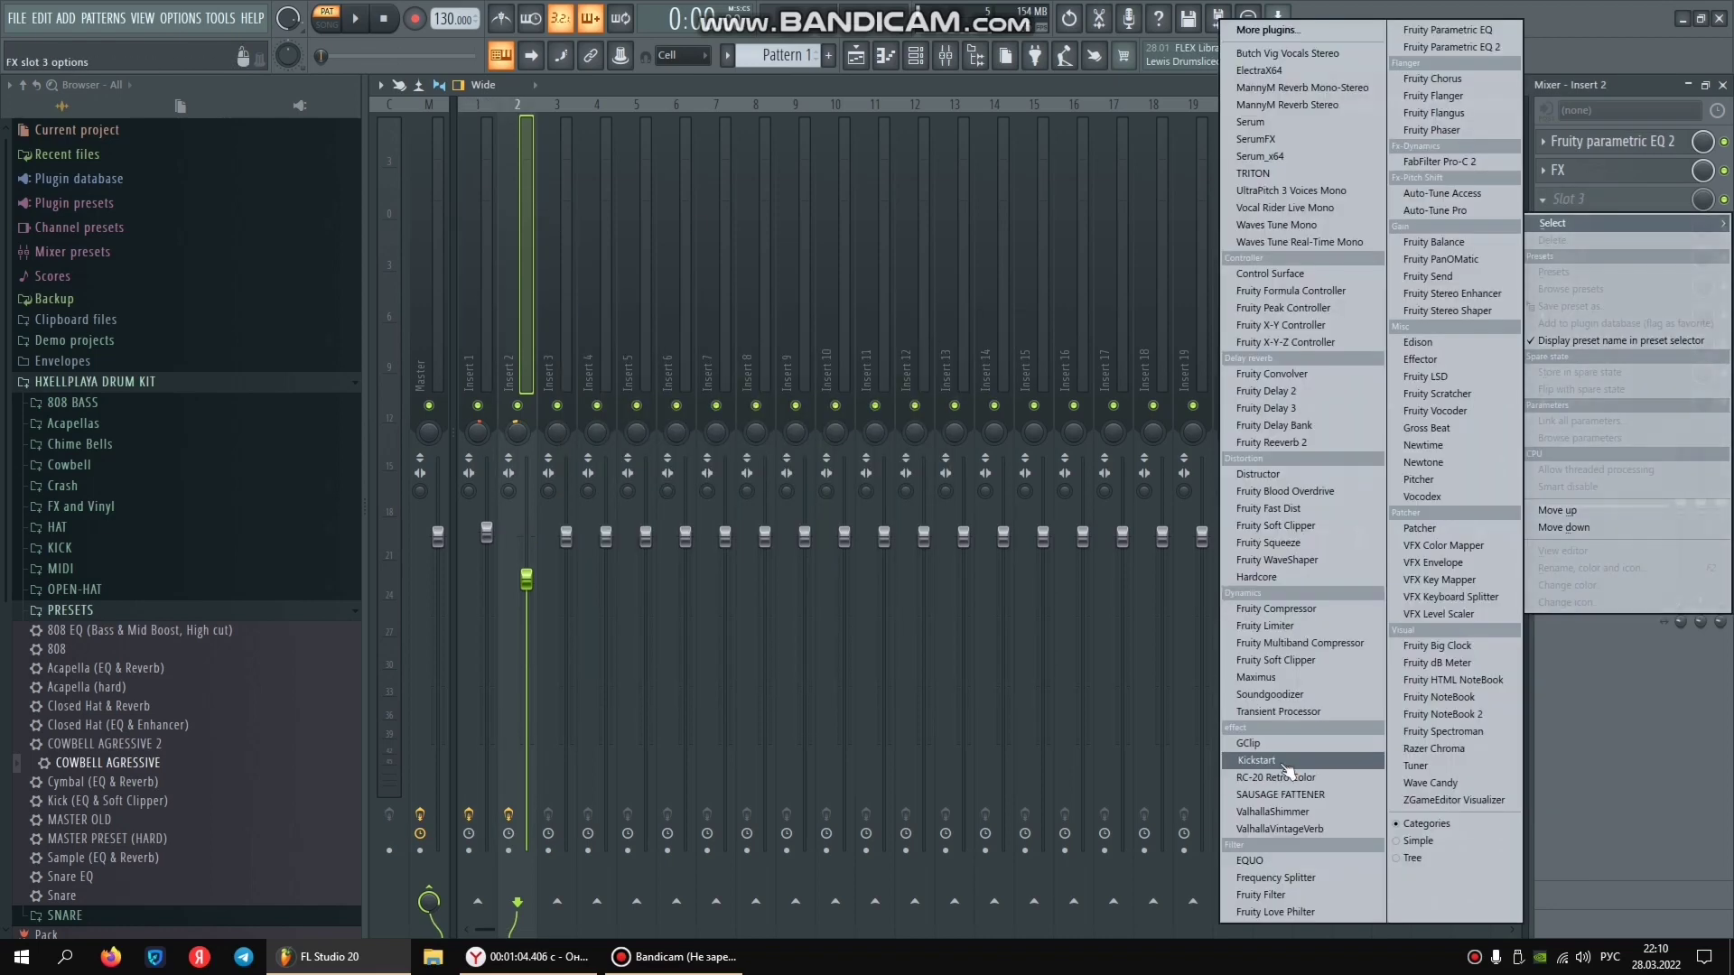
pyautogui.click(1264, 760)
# Fill bar 1 of the Disaster (2) piano roll with four one-beat E4 notes and set the tempo to 120 BPM.
pyautogui.click(886, 57)
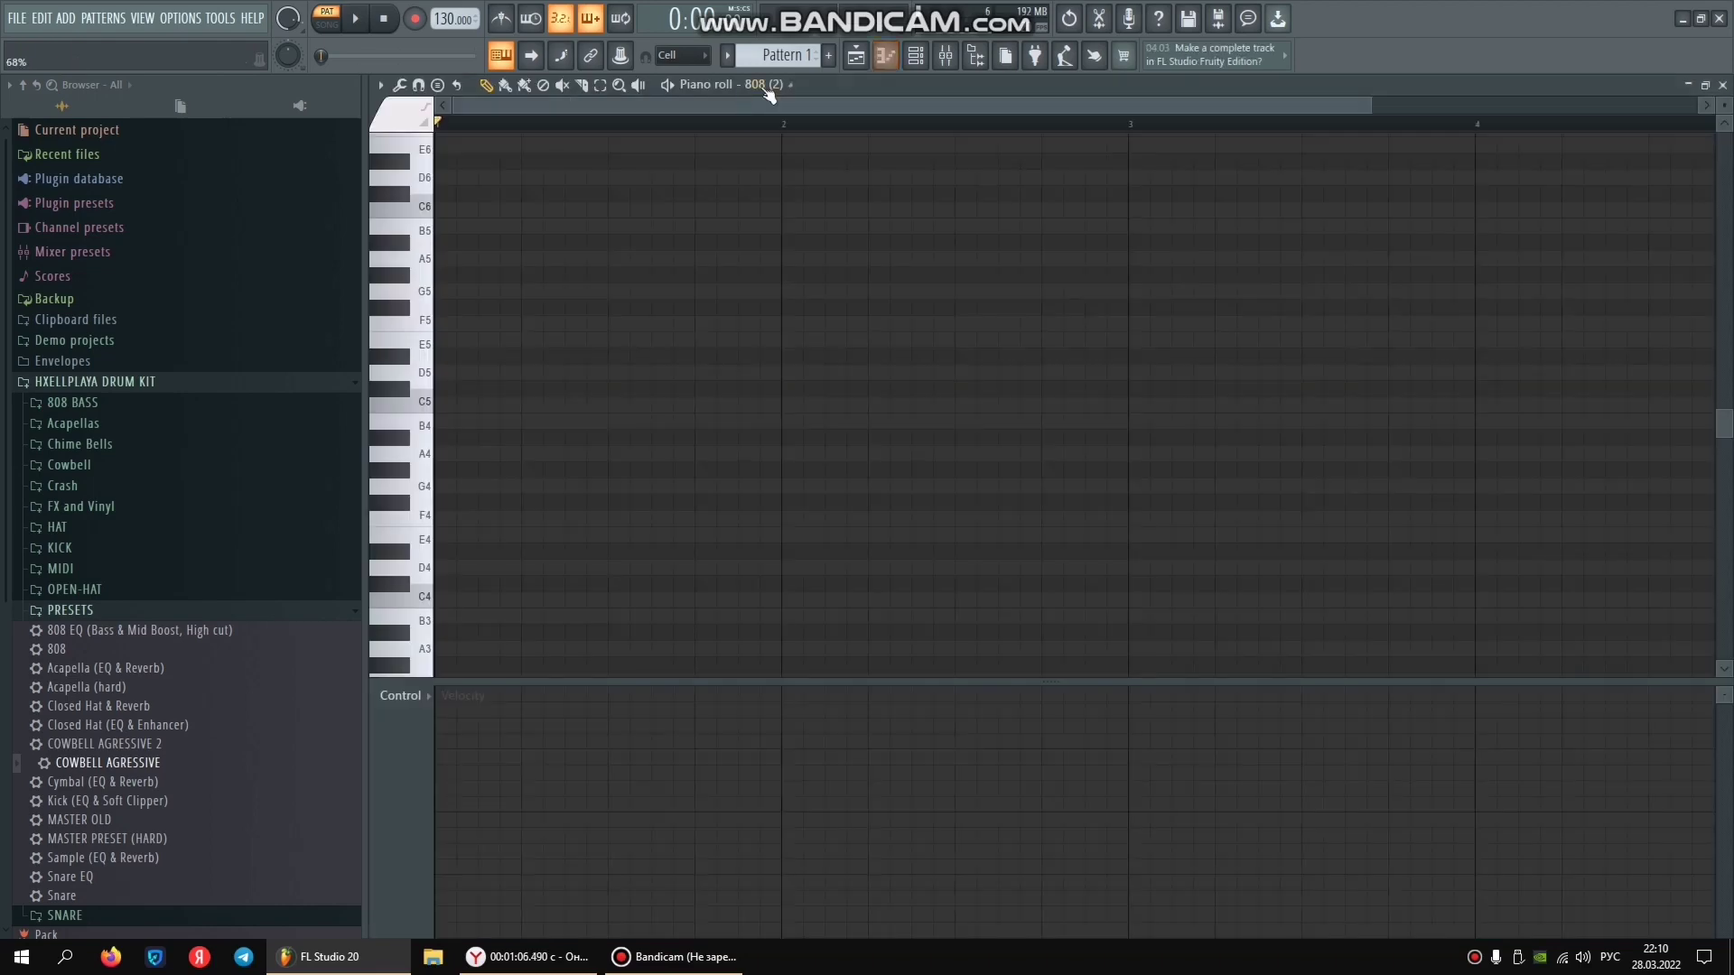
pyautogui.click(802, 137)
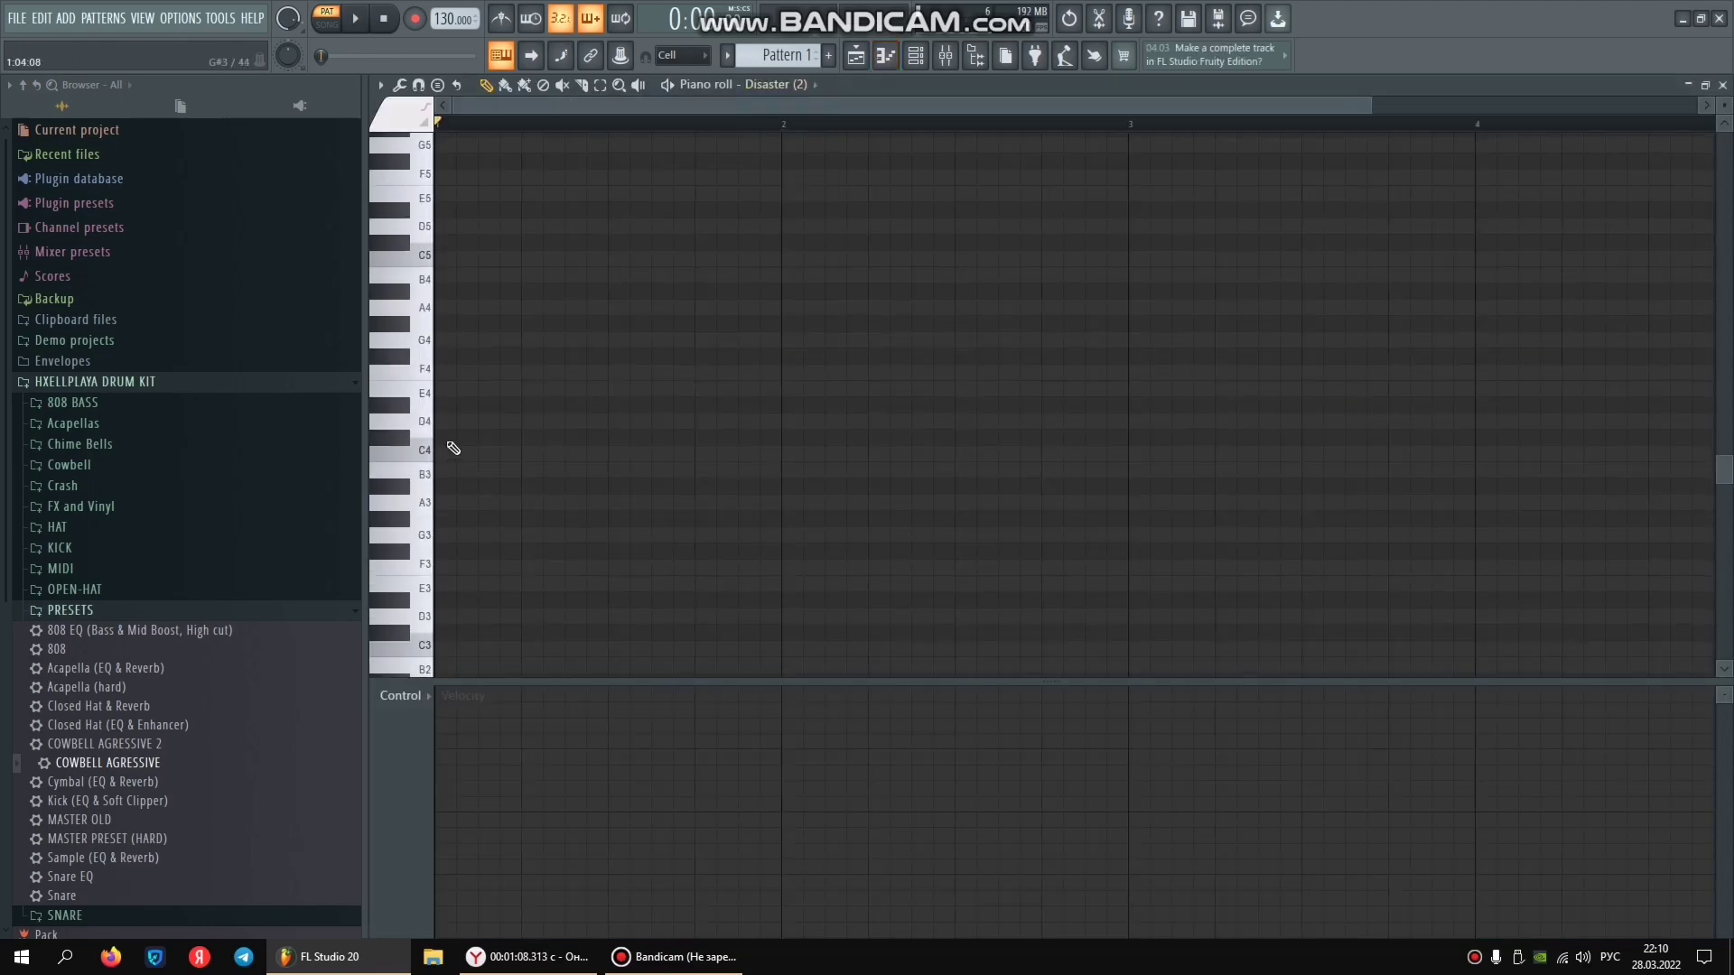
pyautogui.click(442, 387)
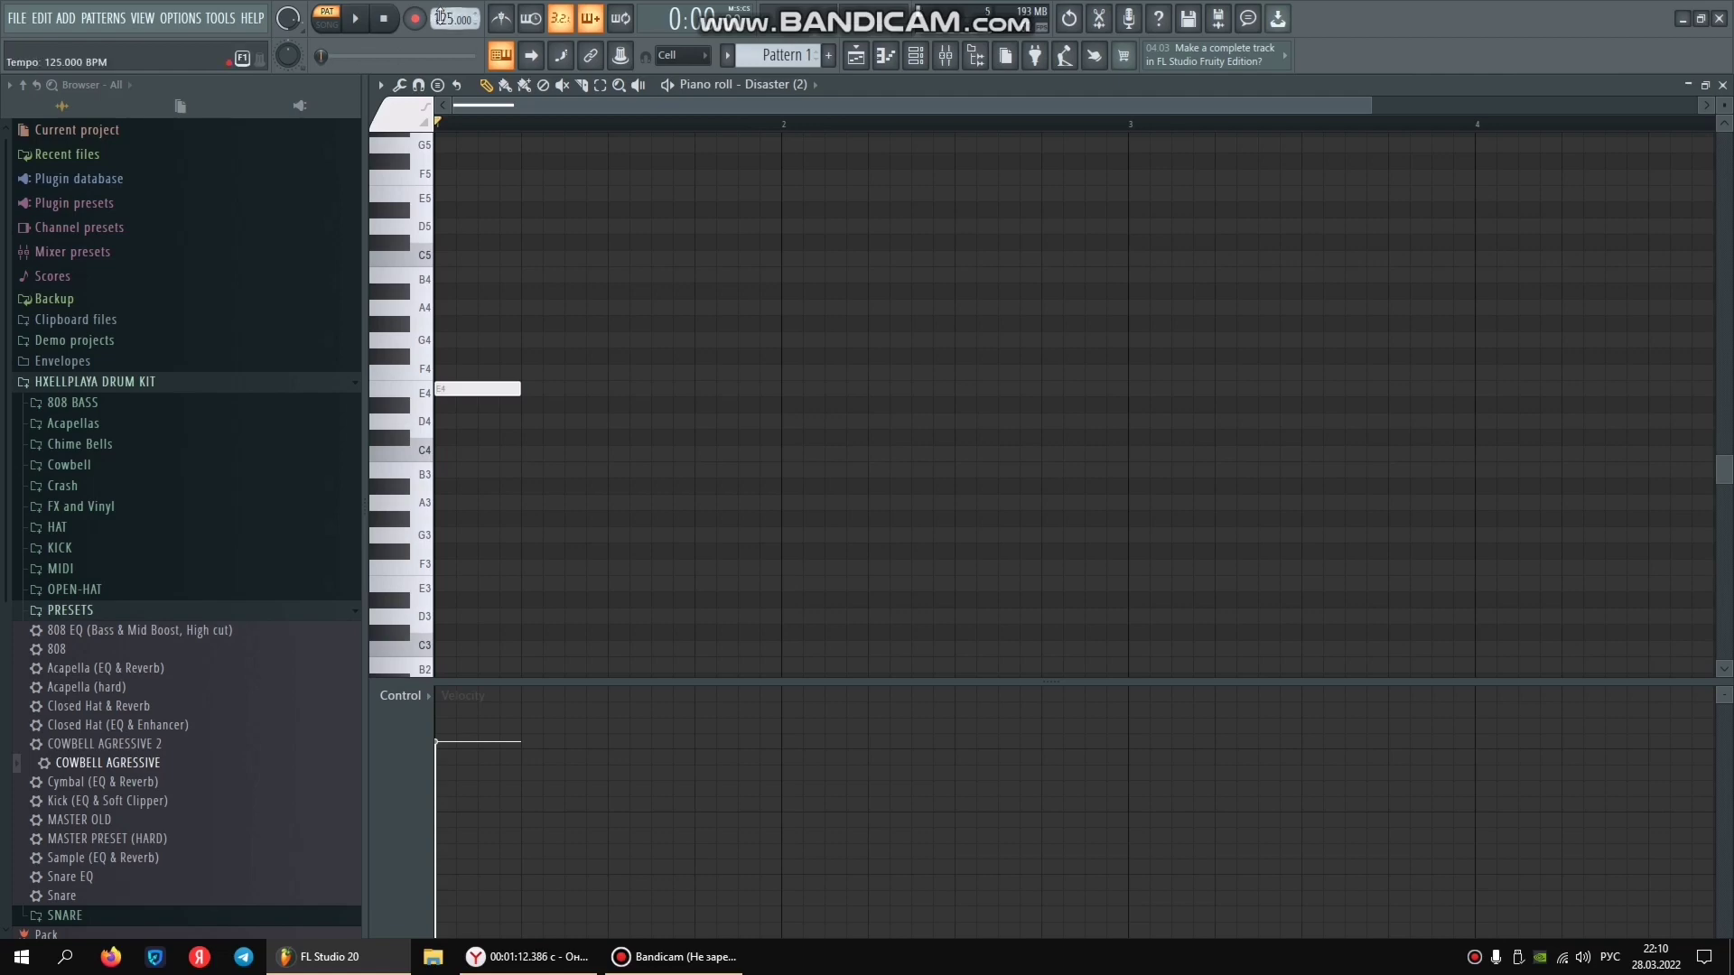
pyautogui.hotkey('ctrl', 'b')
# Duplicate the E4 notes to fill four bars while the pattern plays.
pyautogui.hotkey('ctrl', 'b')
pyautogui.hotkey('ctrl', 'b')
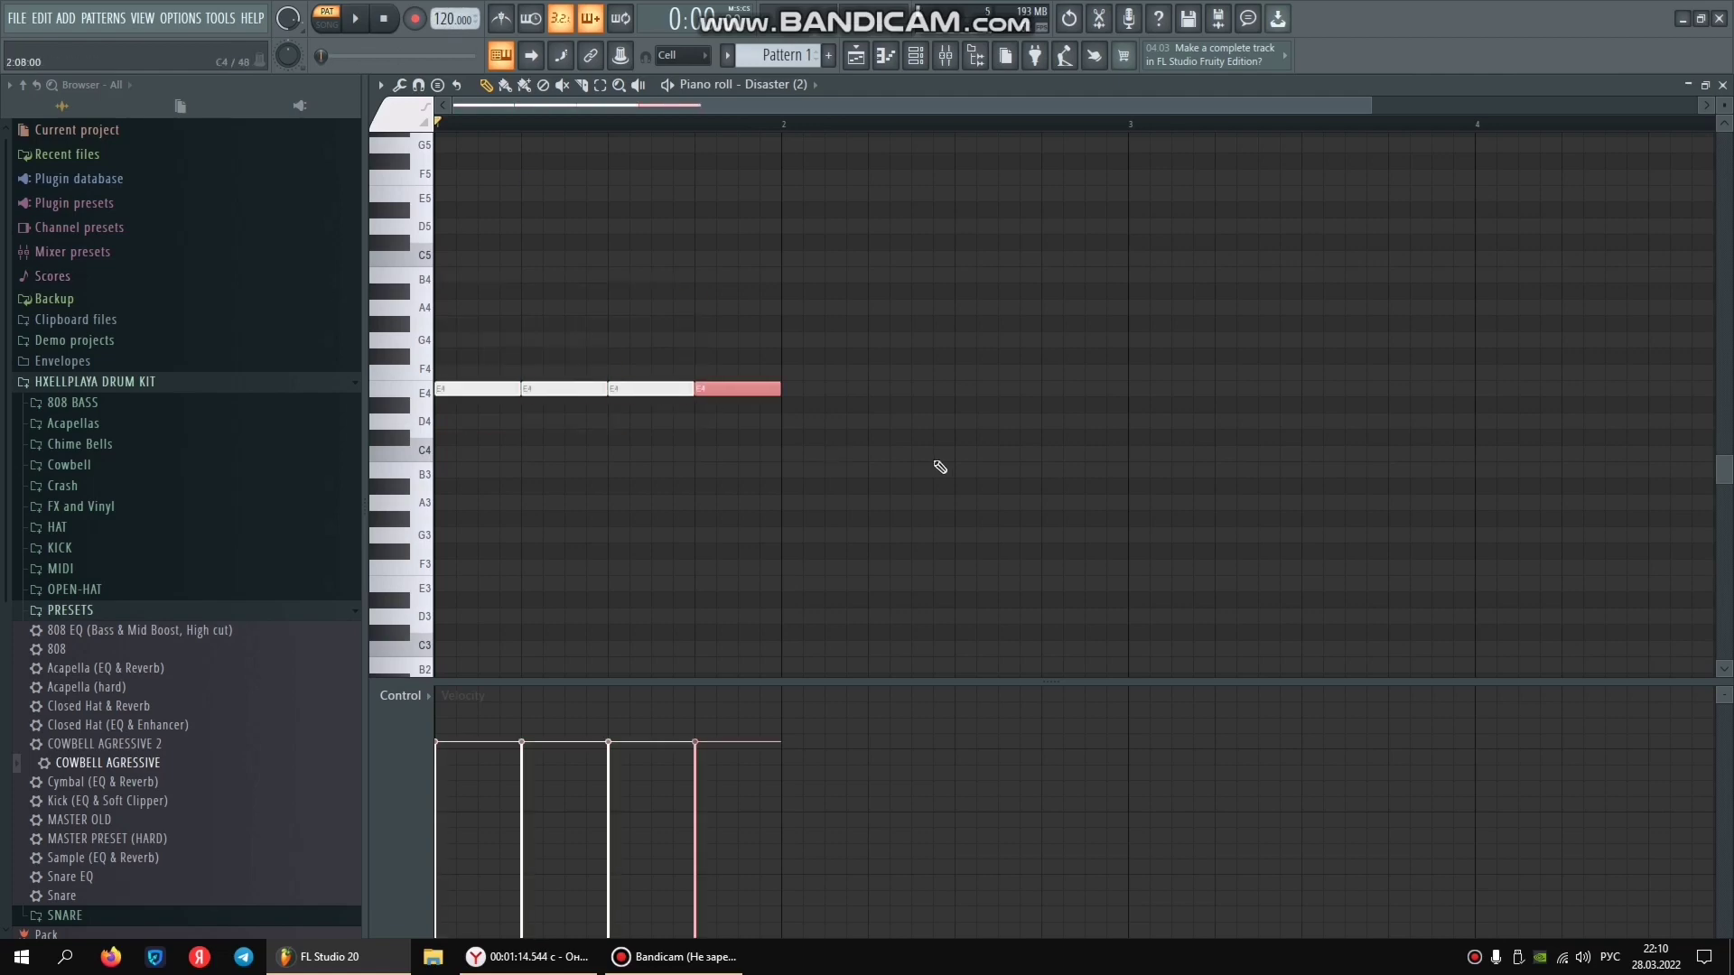
pyautogui.press('space')
pyautogui.hotkey('ctrl', 'b')
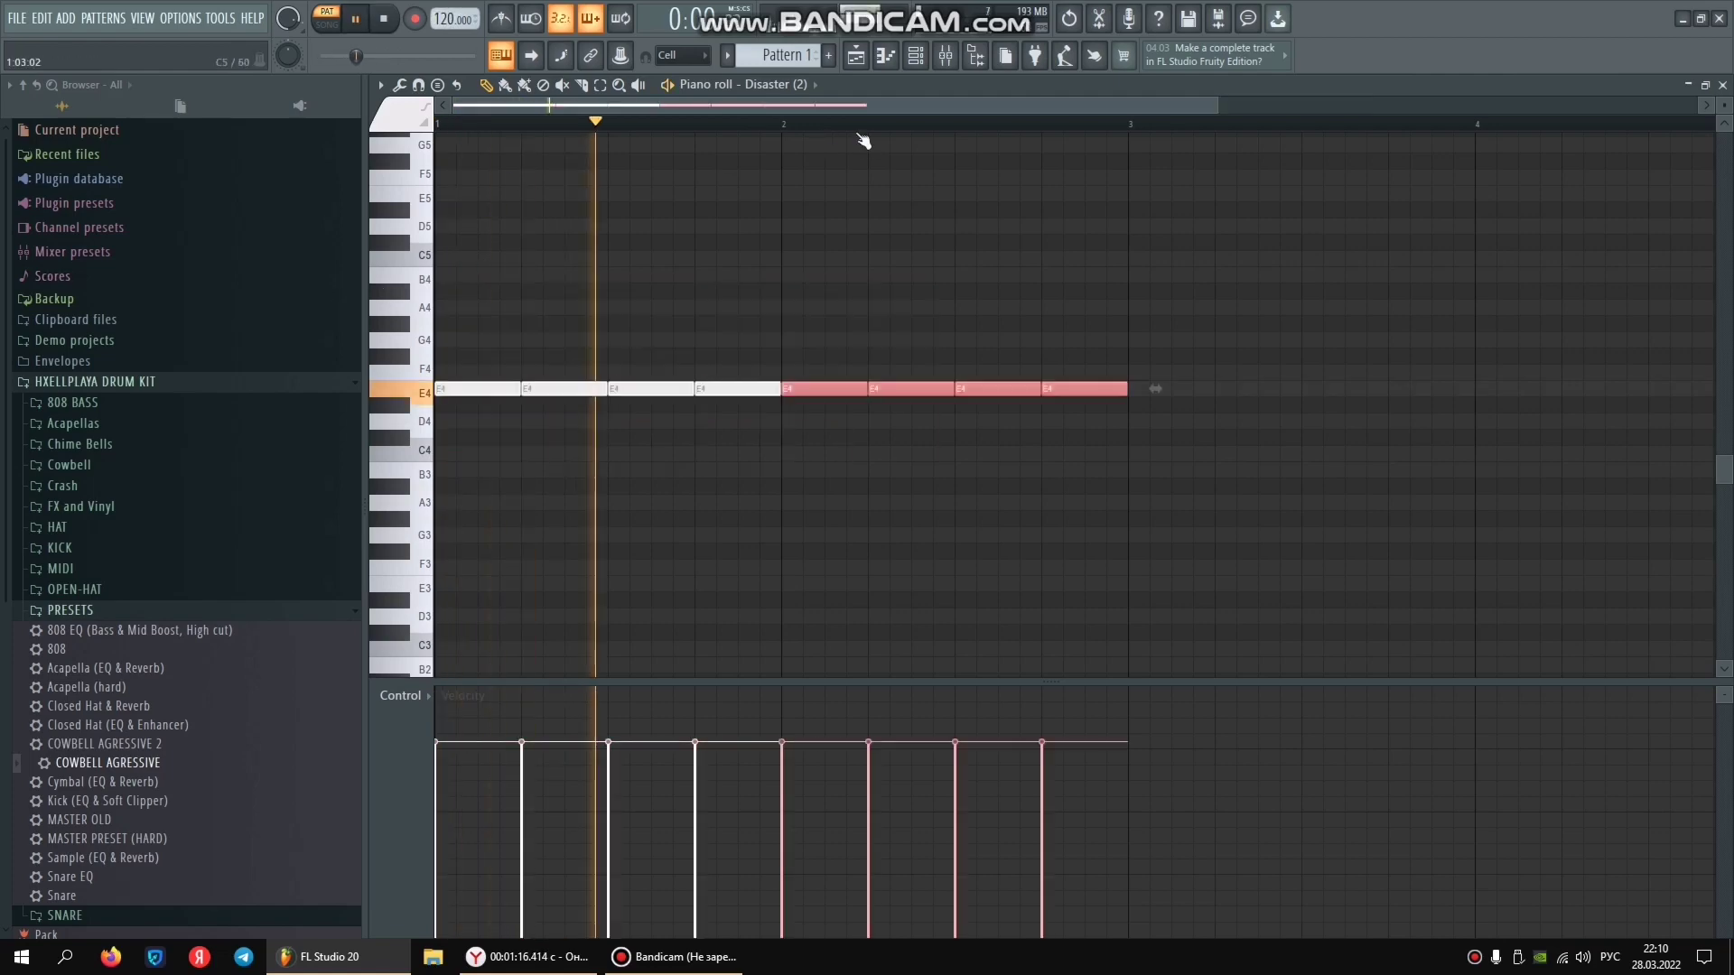
pyautogui.hotkey('ctrl', 'a')
pyautogui.hotkey('ctrl', 'b')
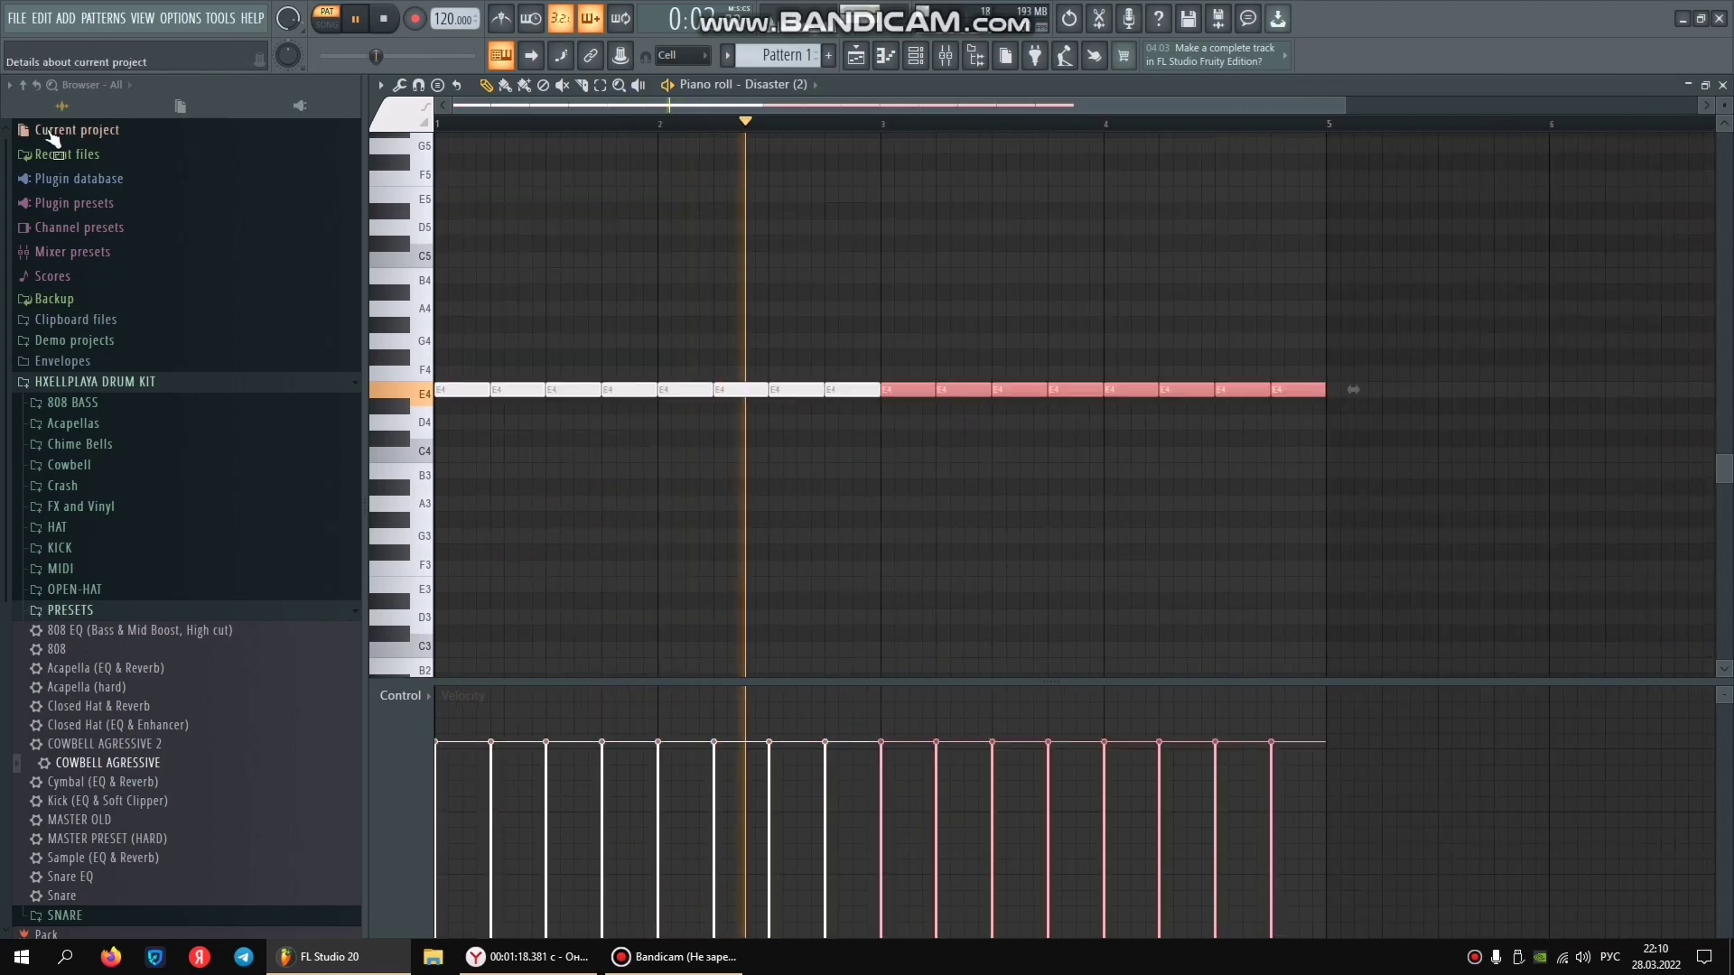
# Transpose the Disaster (2) notes in bars 3 and 4 down to D4.
pyautogui.hotkey('shift', 'Down')
pyautogui.hotkey('shift', 'Down')
pyautogui.hotkey('shift', 'Down')
pyautogui.click(762, 89)
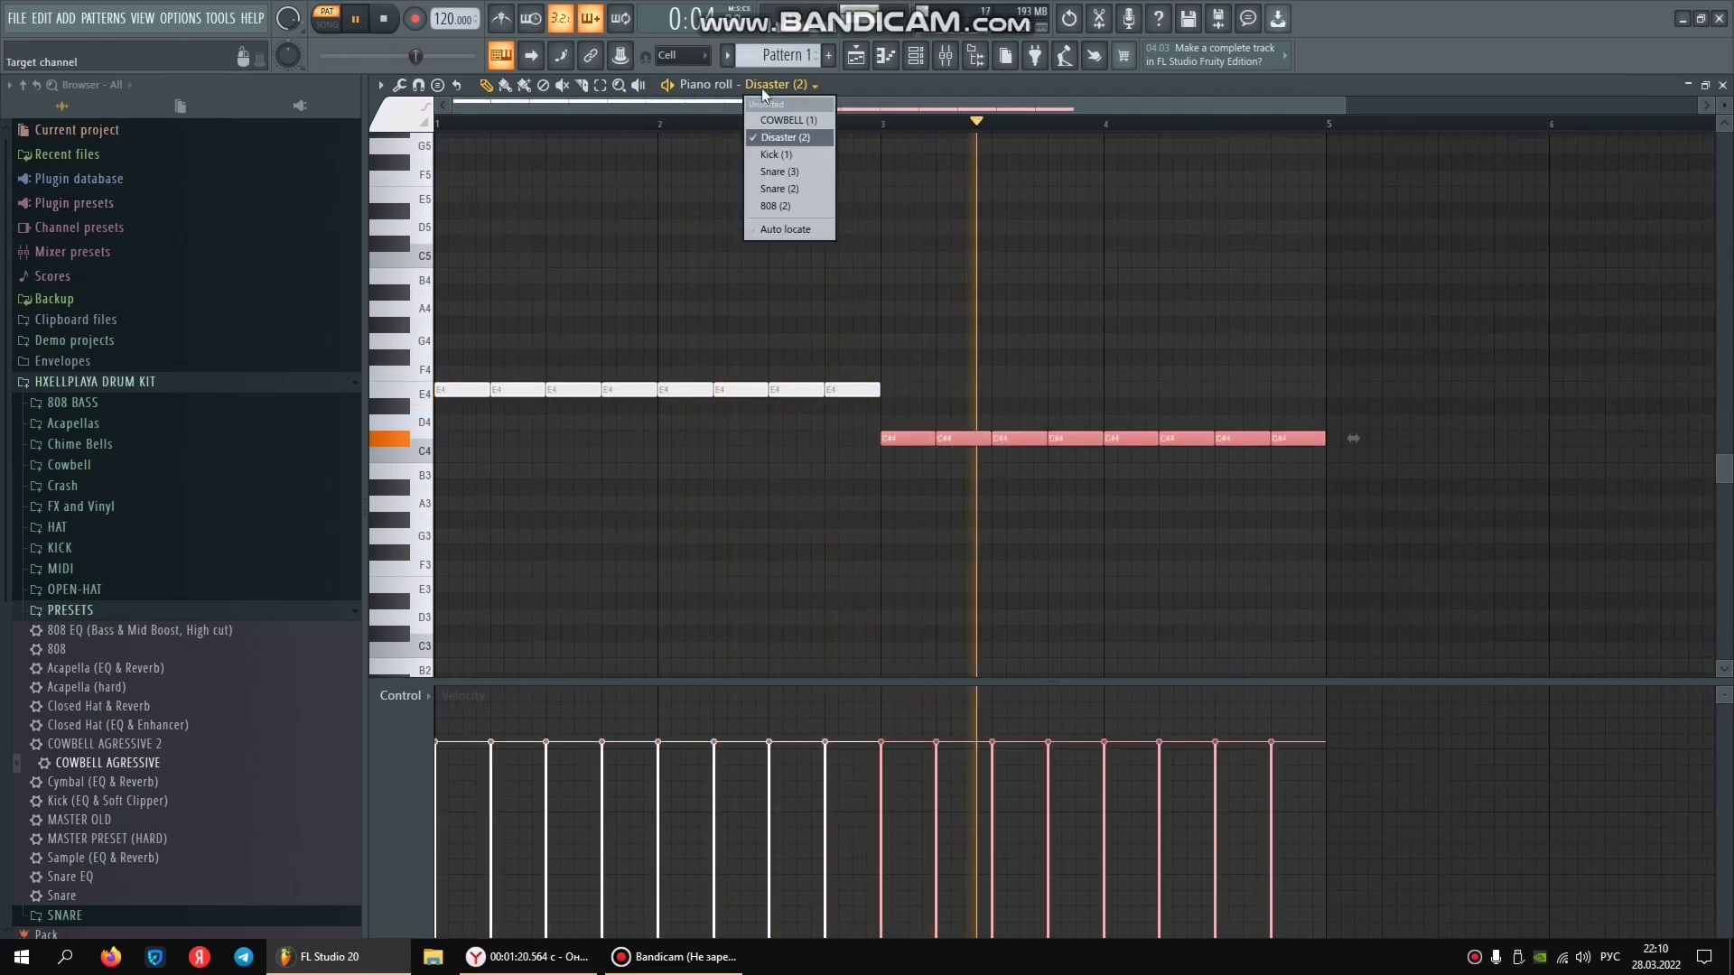
pyautogui.click(1109, 377)
pyautogui.press('space')
pyautogui.hotkey('shift', 'Up')
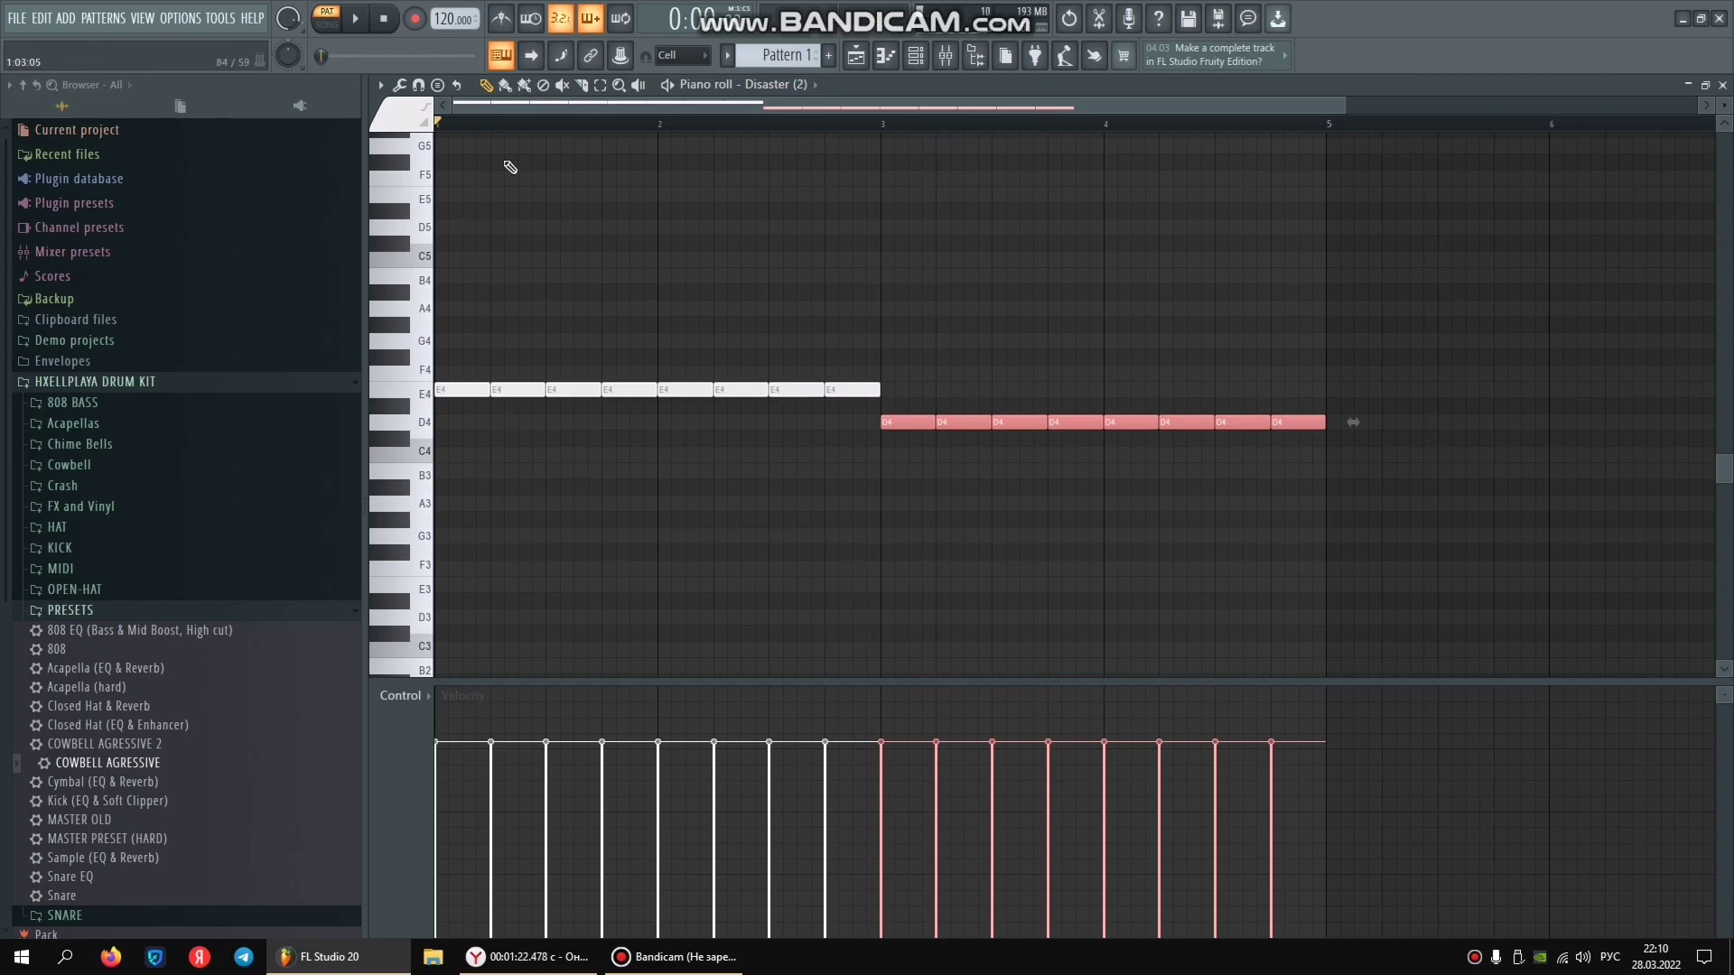
# Transpose all Disaster (2) notes up one semitone, to F4 and D#4, and play the pattern.
pyautogui.moveTo(1301, 511); pyautogui.dragTo(326, 217)
pyautogui.hotkey('shift', 'Up')
pyautogui.press('space')
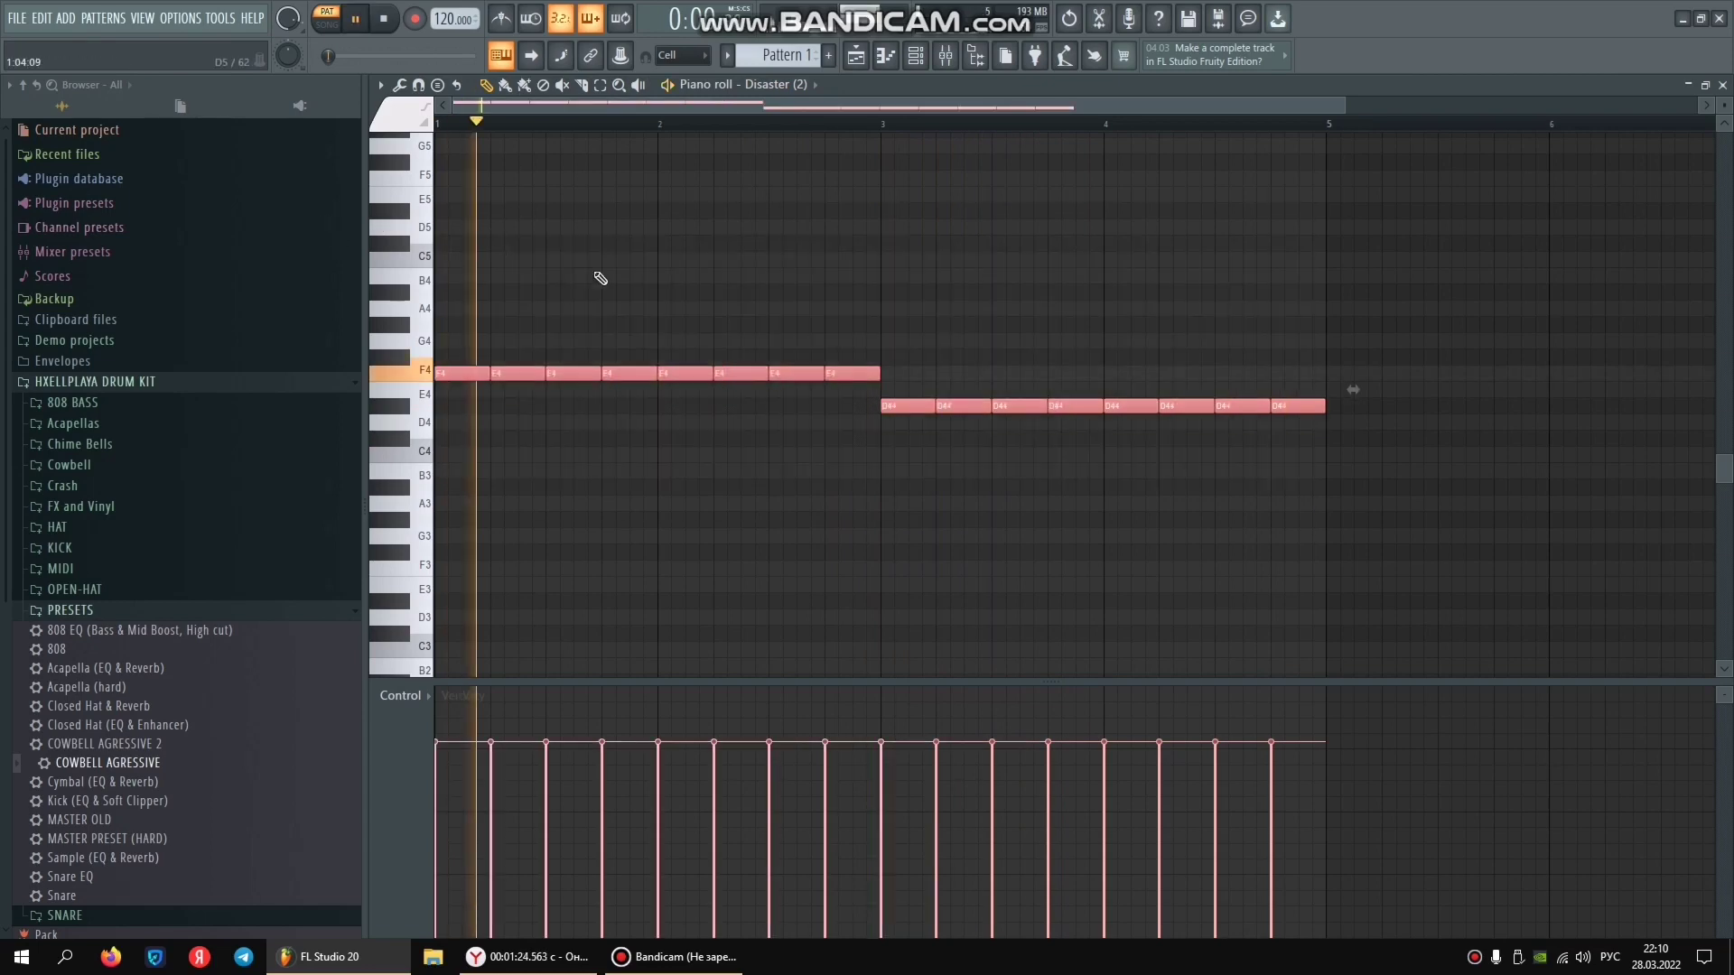
pyautogui.moveTo(940, 379); pyautogui.dragTo(470, 328)
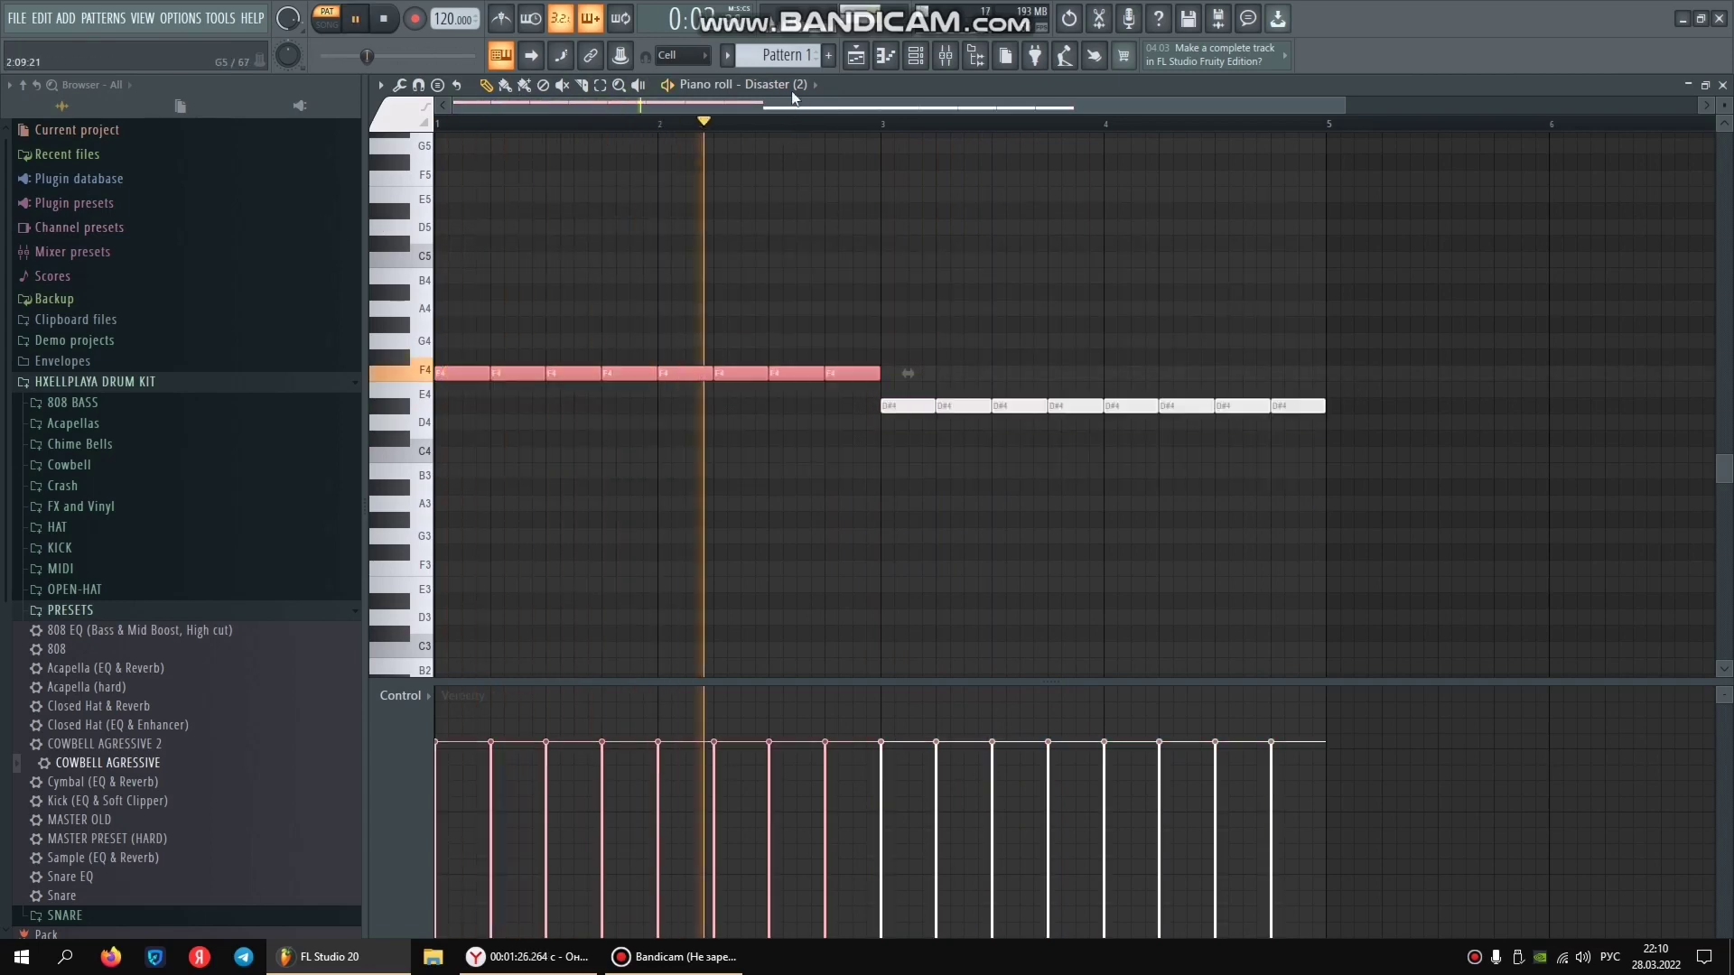
# Draw one-beat notes F4, F#4, F4 and D#4 across bar 1 of the COWBELL (1) piano roll.
pyautogui.click(786, 87)
pyautogui.click(811, 121)
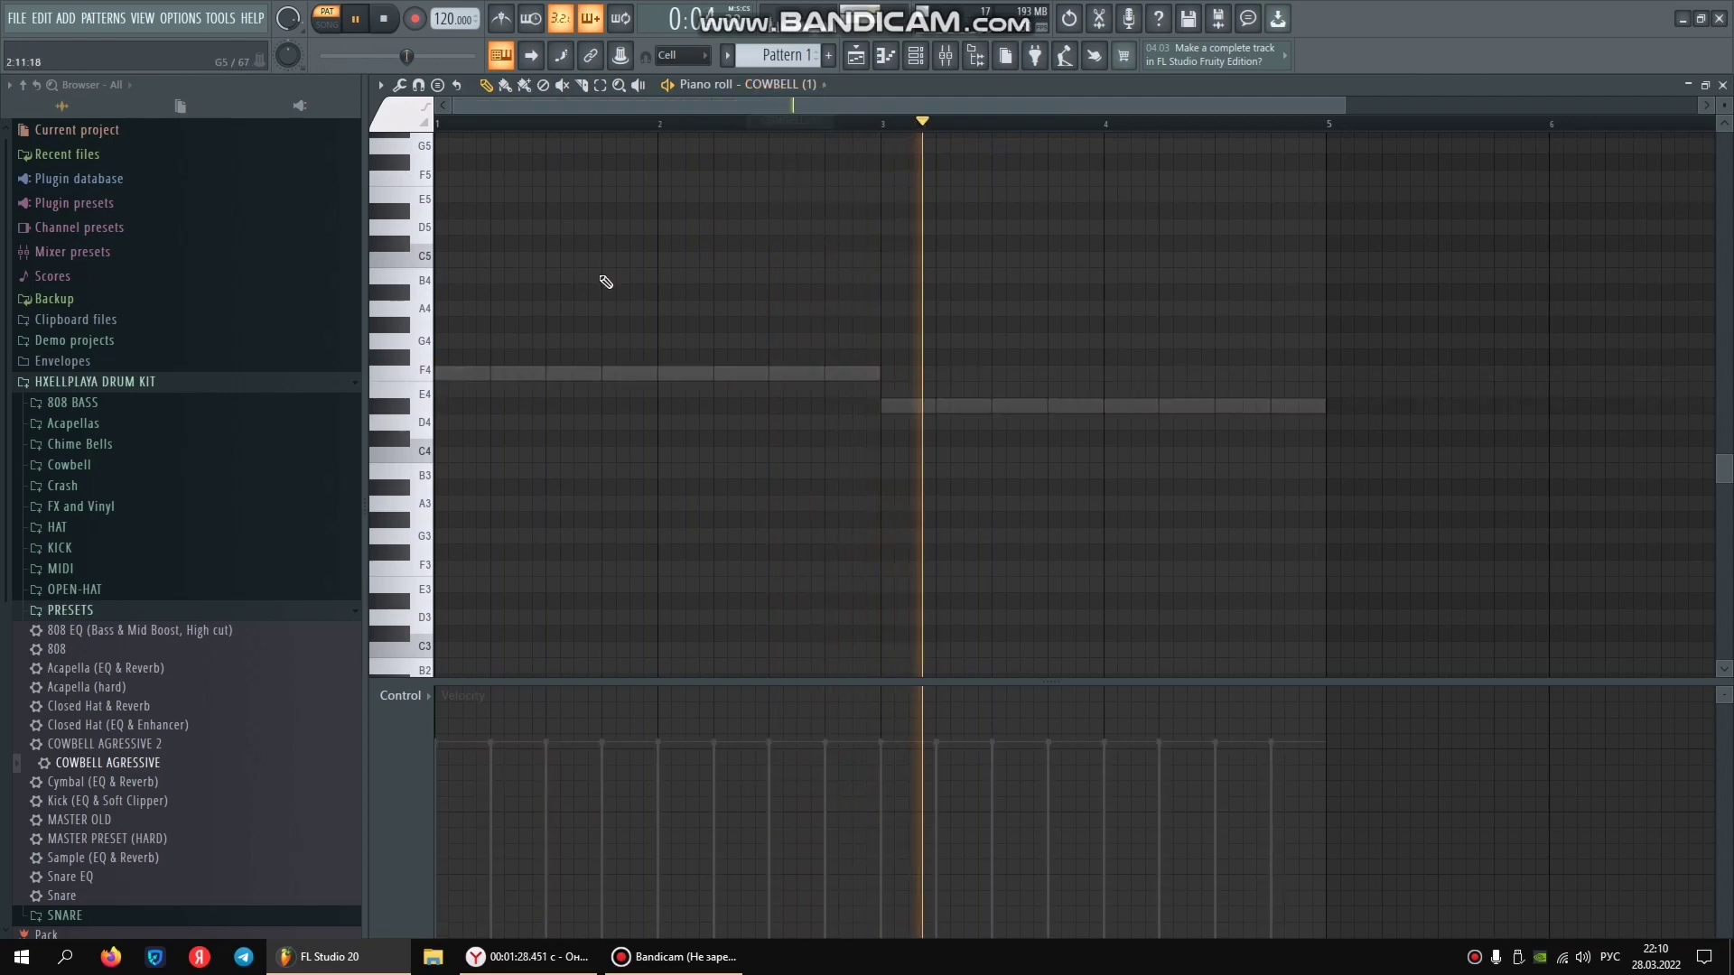
pyautogui.press('space')
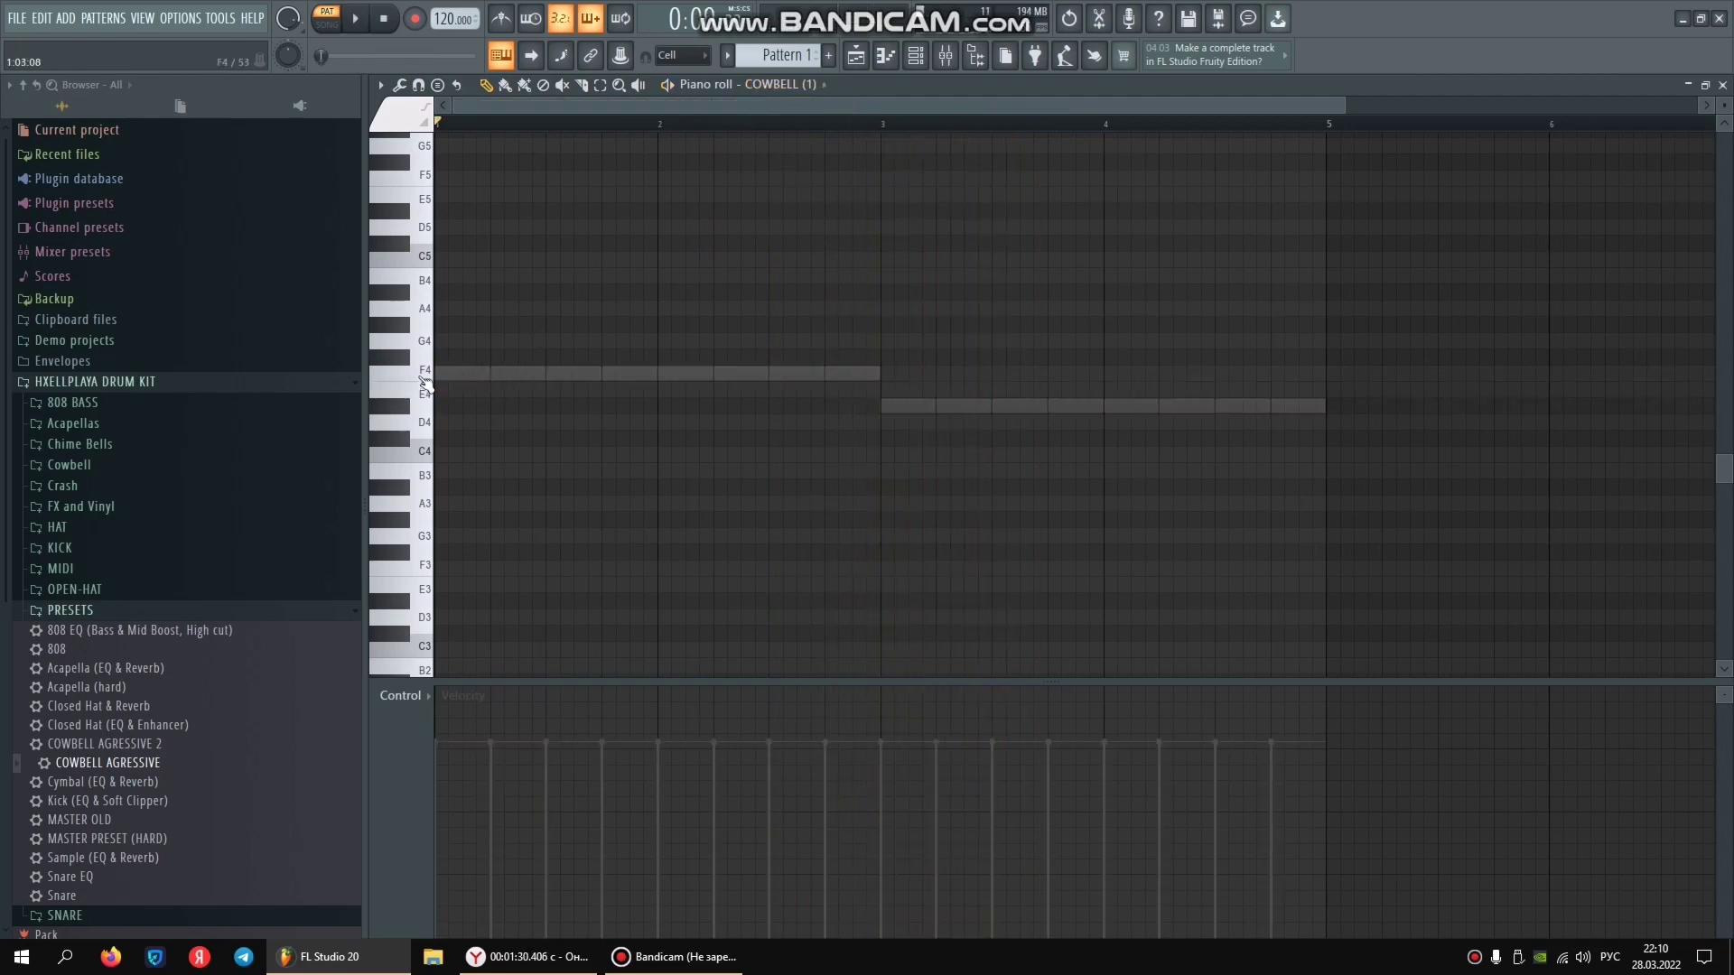
pyautogui.click(448, 376)
pyautogui.click(488, 323)
pyautogui.rightClick(493, 324)
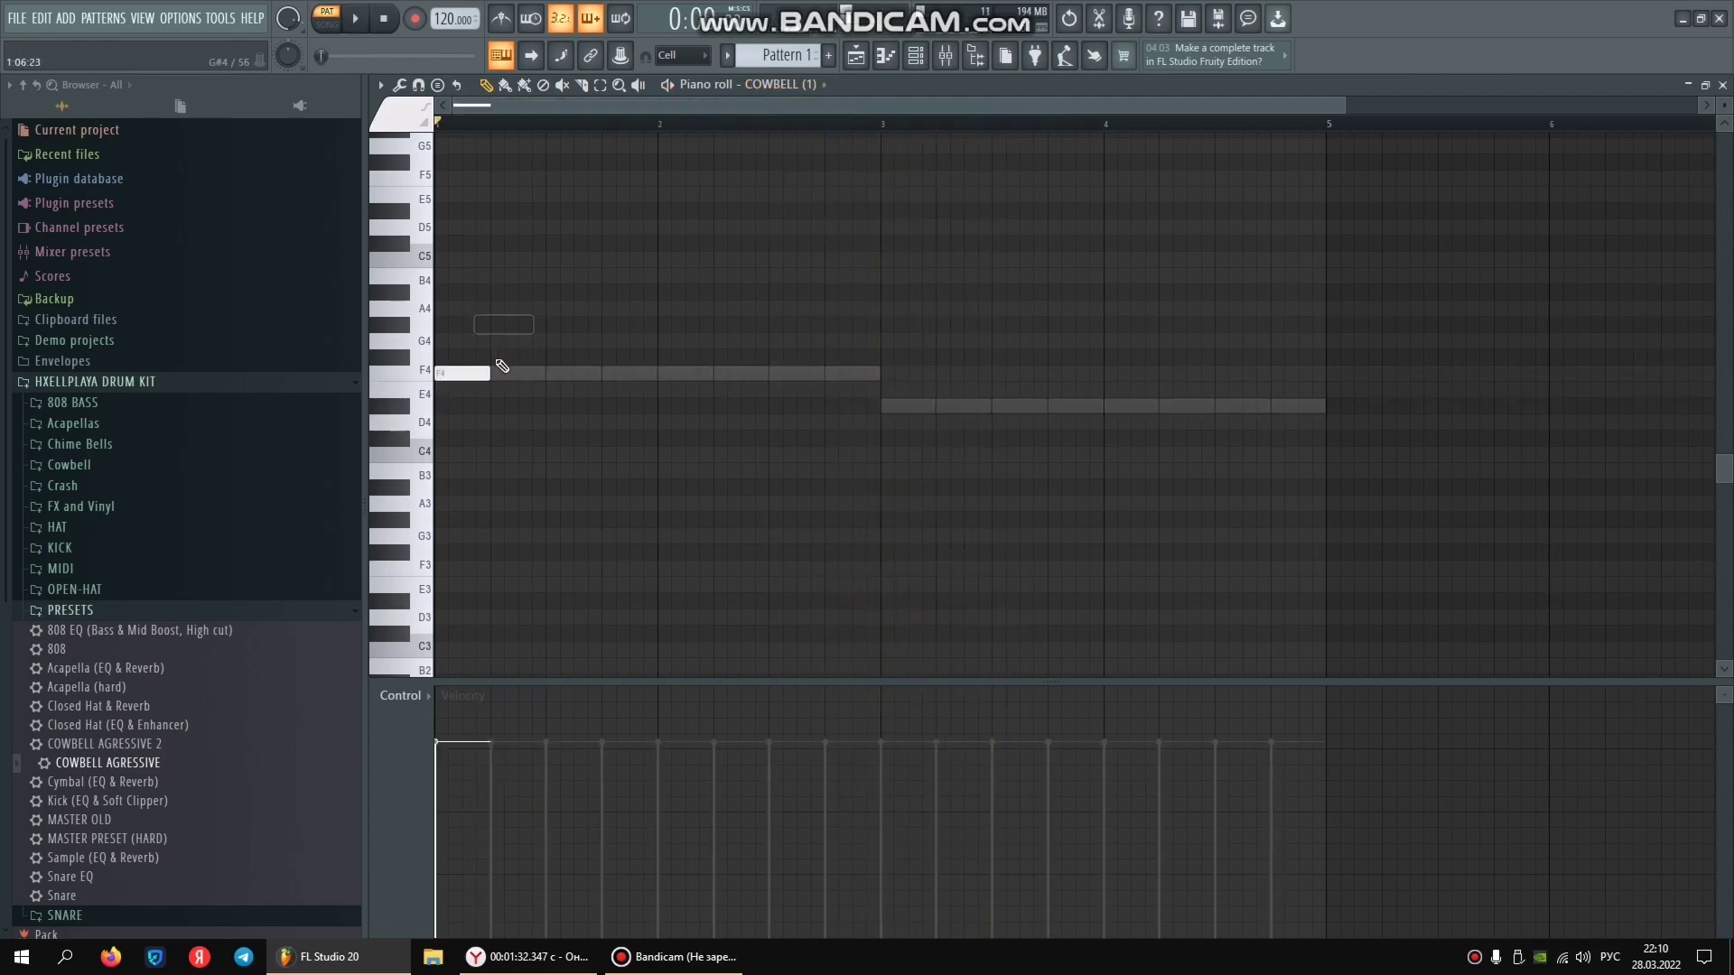
pyautogui.click(497, 359)
pyautogui.moveTo(517, 374); pyautogui.dragTo(524, 376)
pyautogui.click(554, 373)
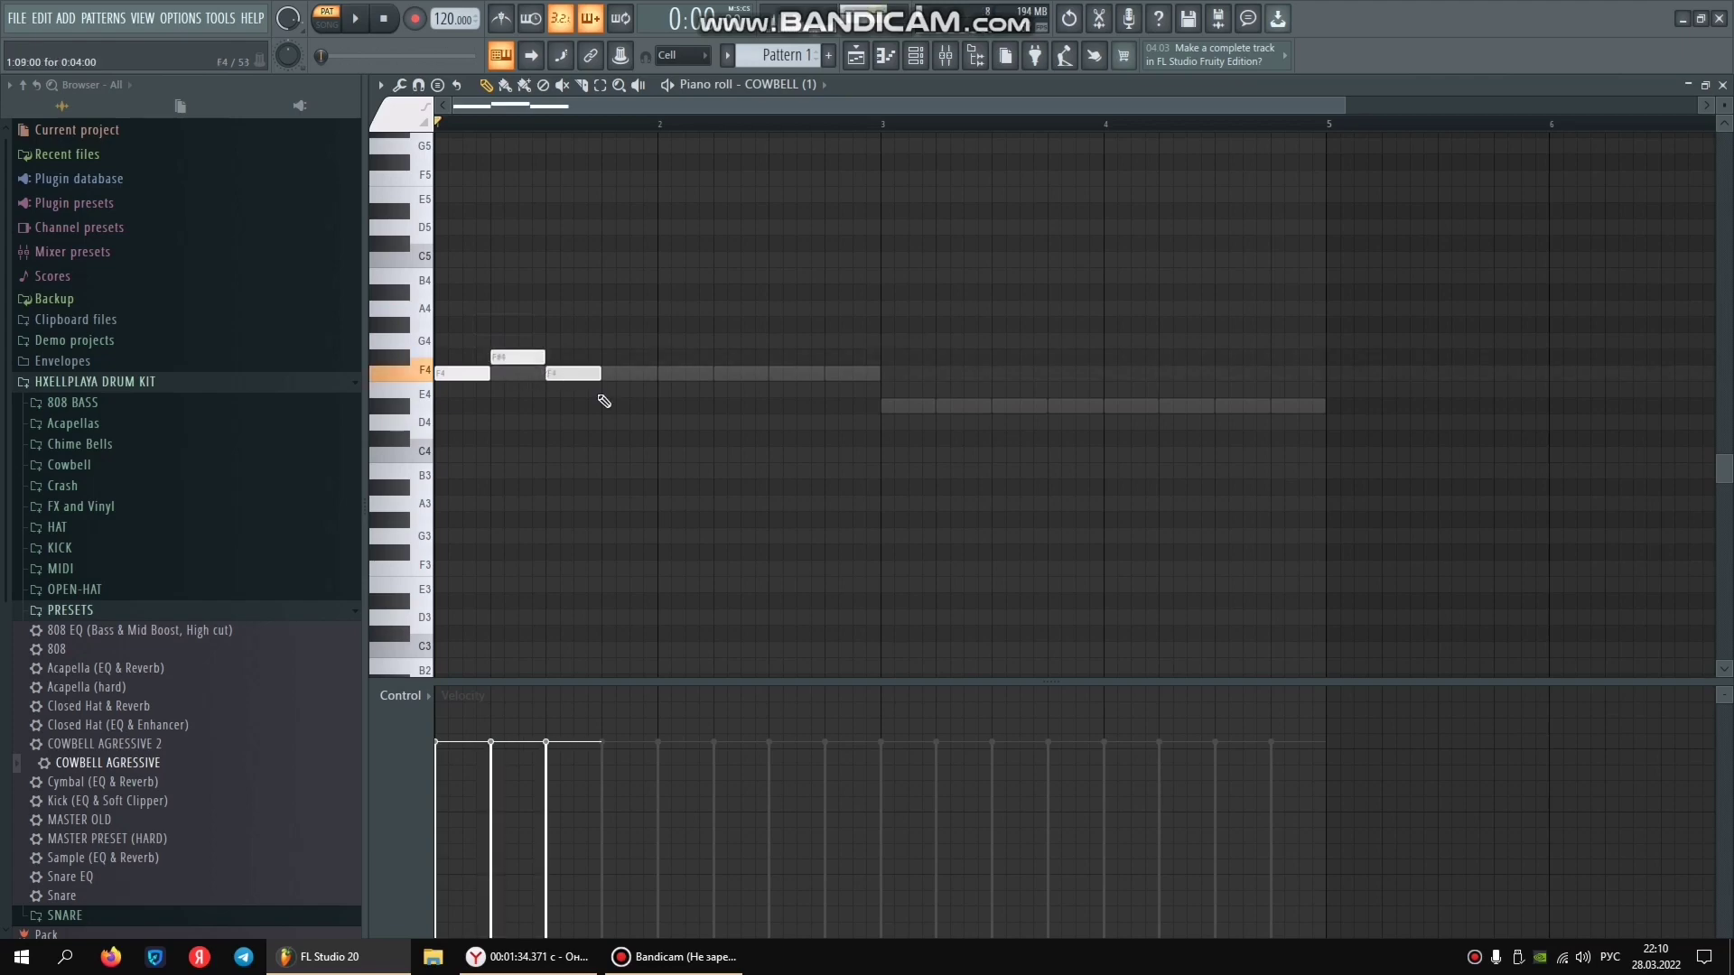
pyautogui.click(606, 406)
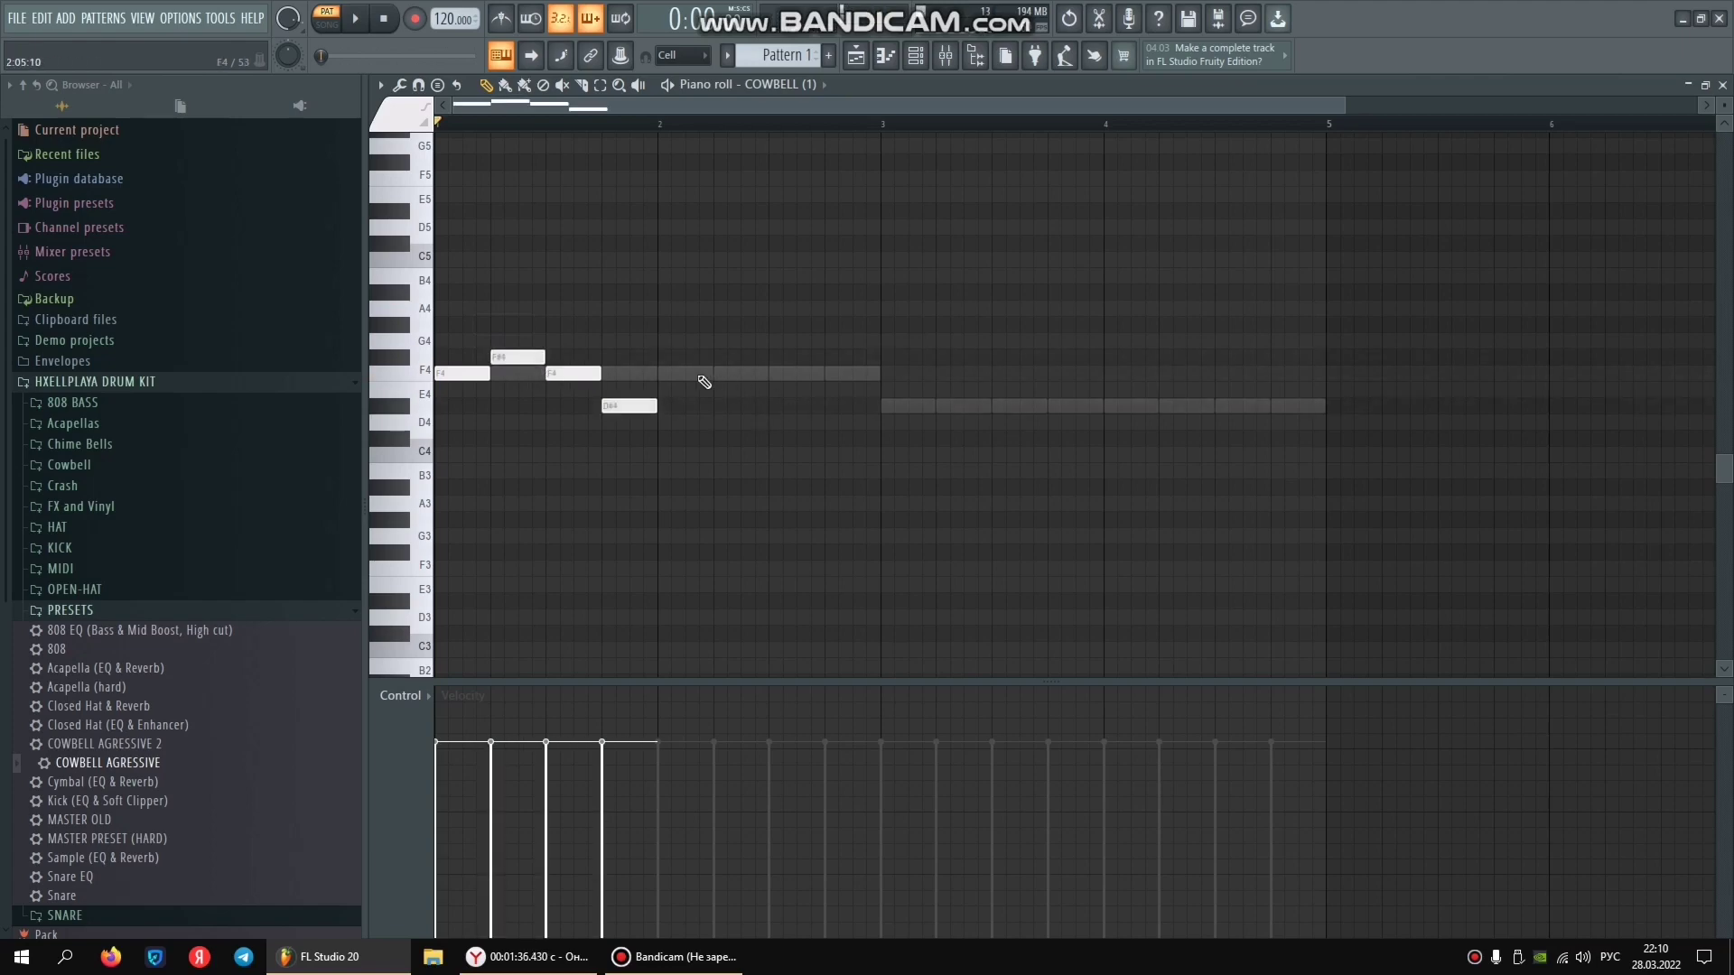
# Add half-beat F4, F#4, F4 and D#4 cowbell notes in bar 2, shifting the first three half a beat later.
pyautogui.click(728, 373)
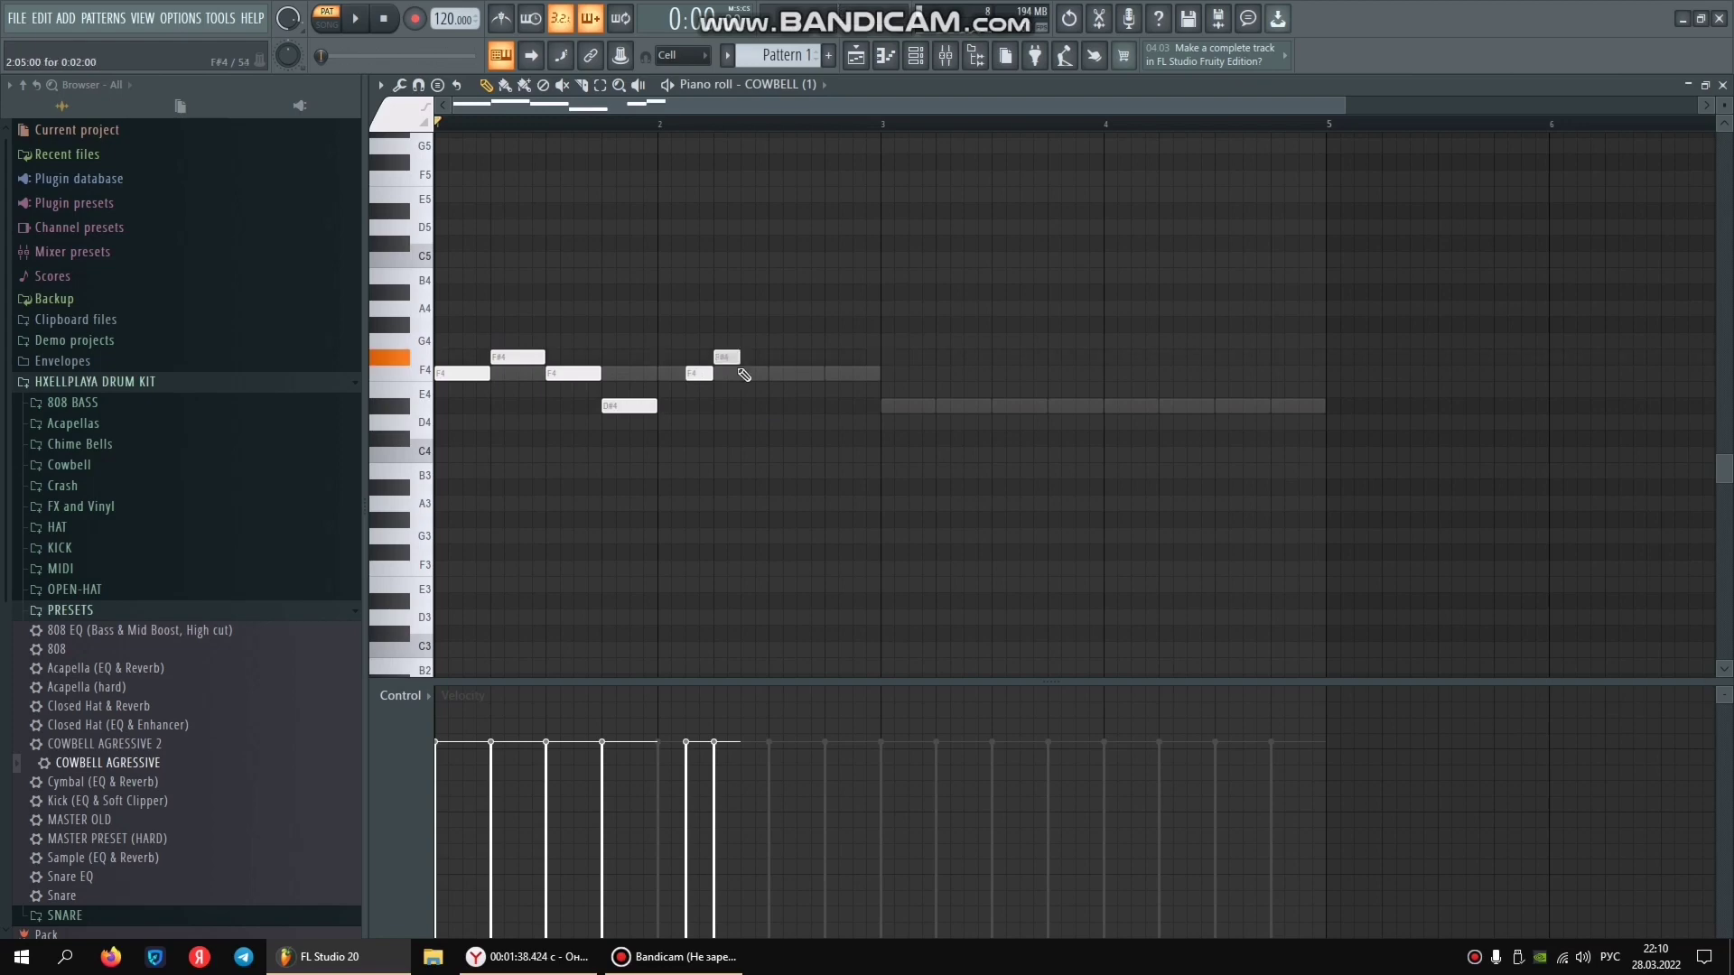
pyautogui.click(748, 373)
pyautogui.click(831, 403)
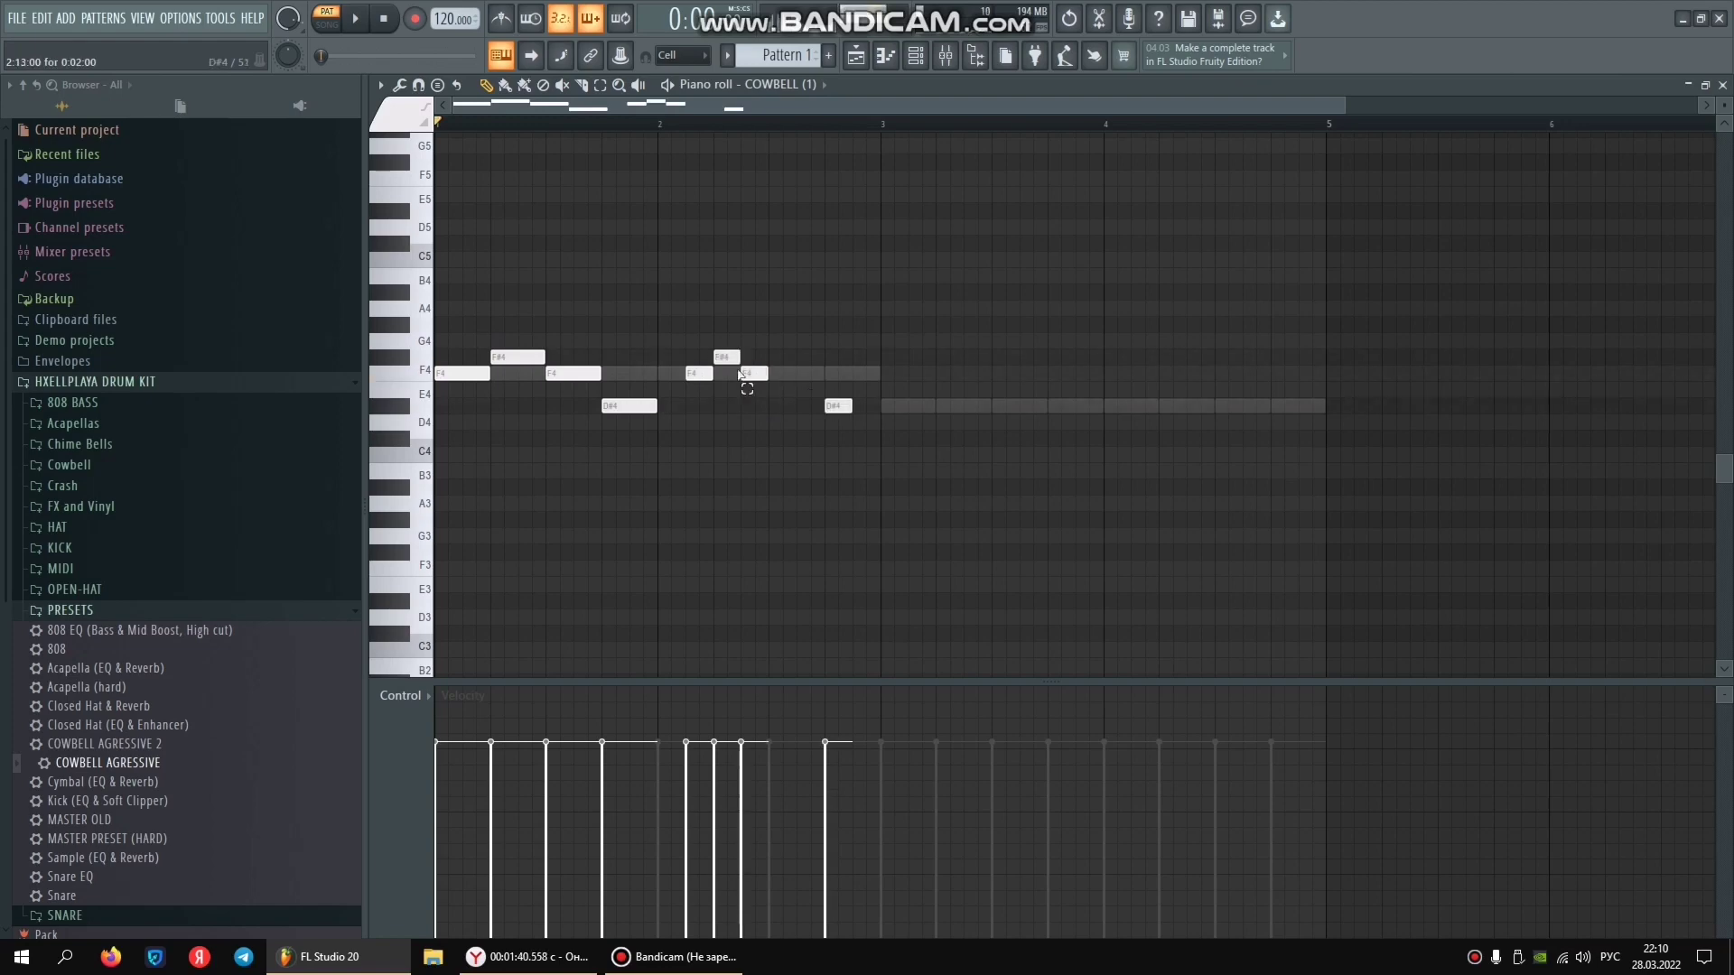
pyautogui.moveTo(795, 359); pyautogui.dragTo(700, 377)
pyautogui.hotkey('shift', 'Right')
pyautogui.press('space')
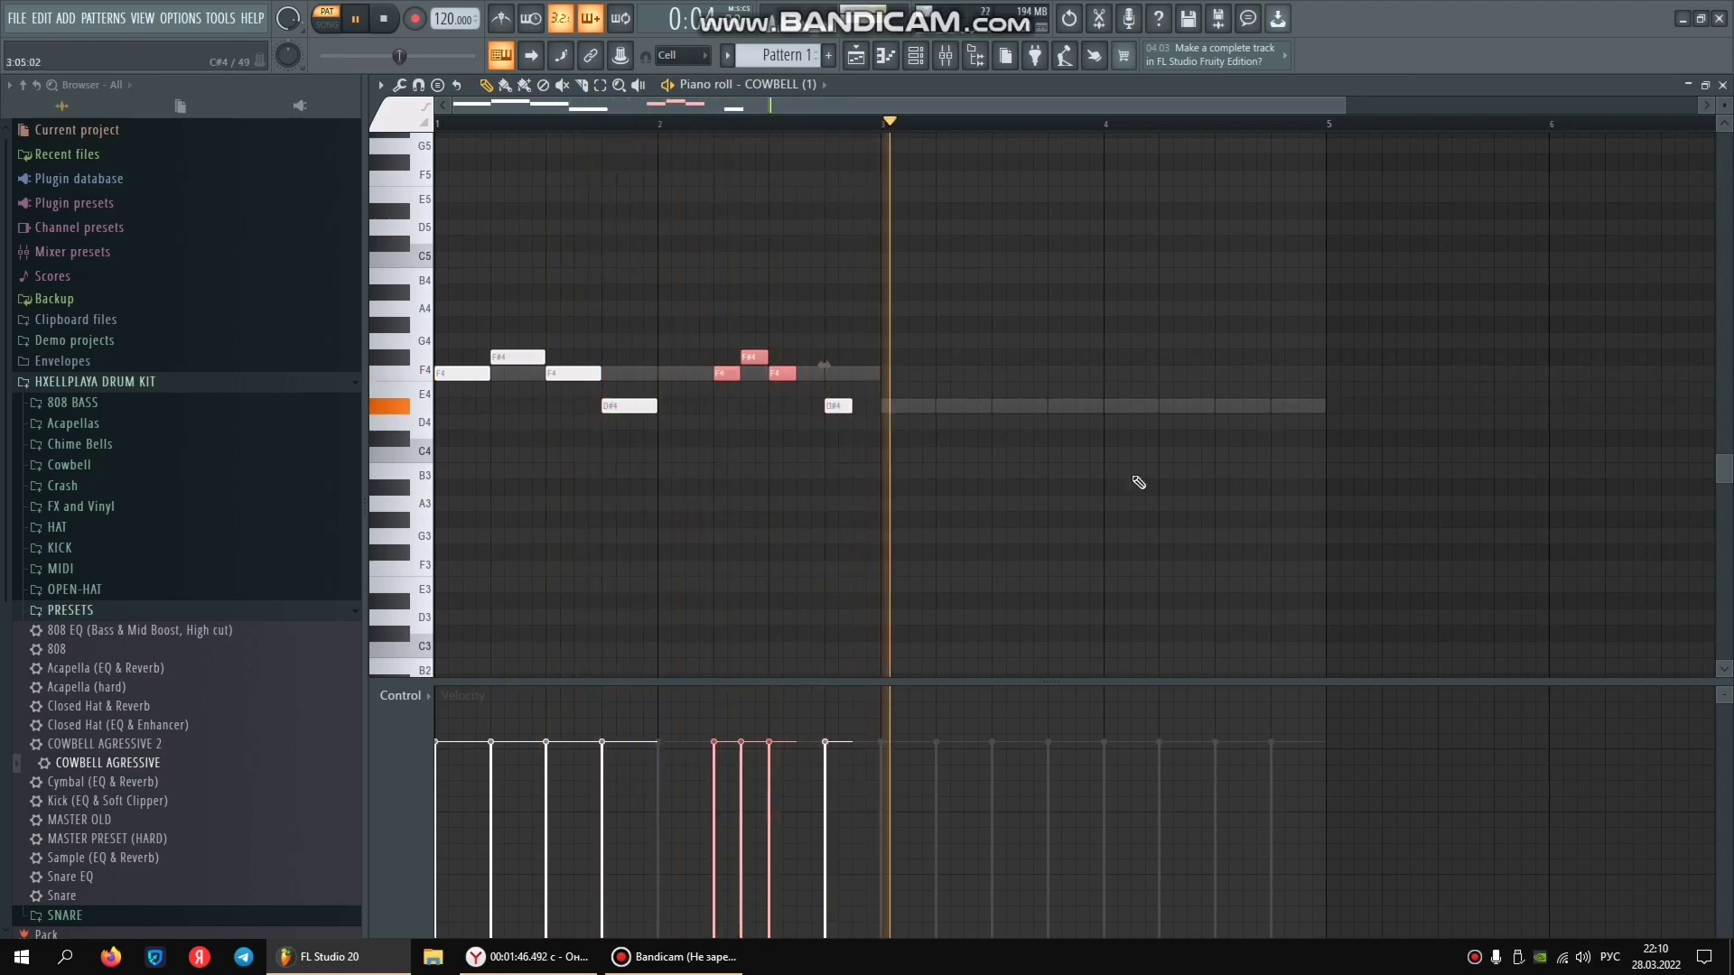
# Transpose the whole cowbell melody up one octave and play it back.
pyautogui.press('space')
pyautogui.keyDown('ctrl'); pyautogui.moveTo(1167, 495); pyautogui.dragTo(184, 186); pyautogui.keyUp('ctrl')
pyautogui.hotkey('ctrl', 'Up')
pyautogui.press('space')
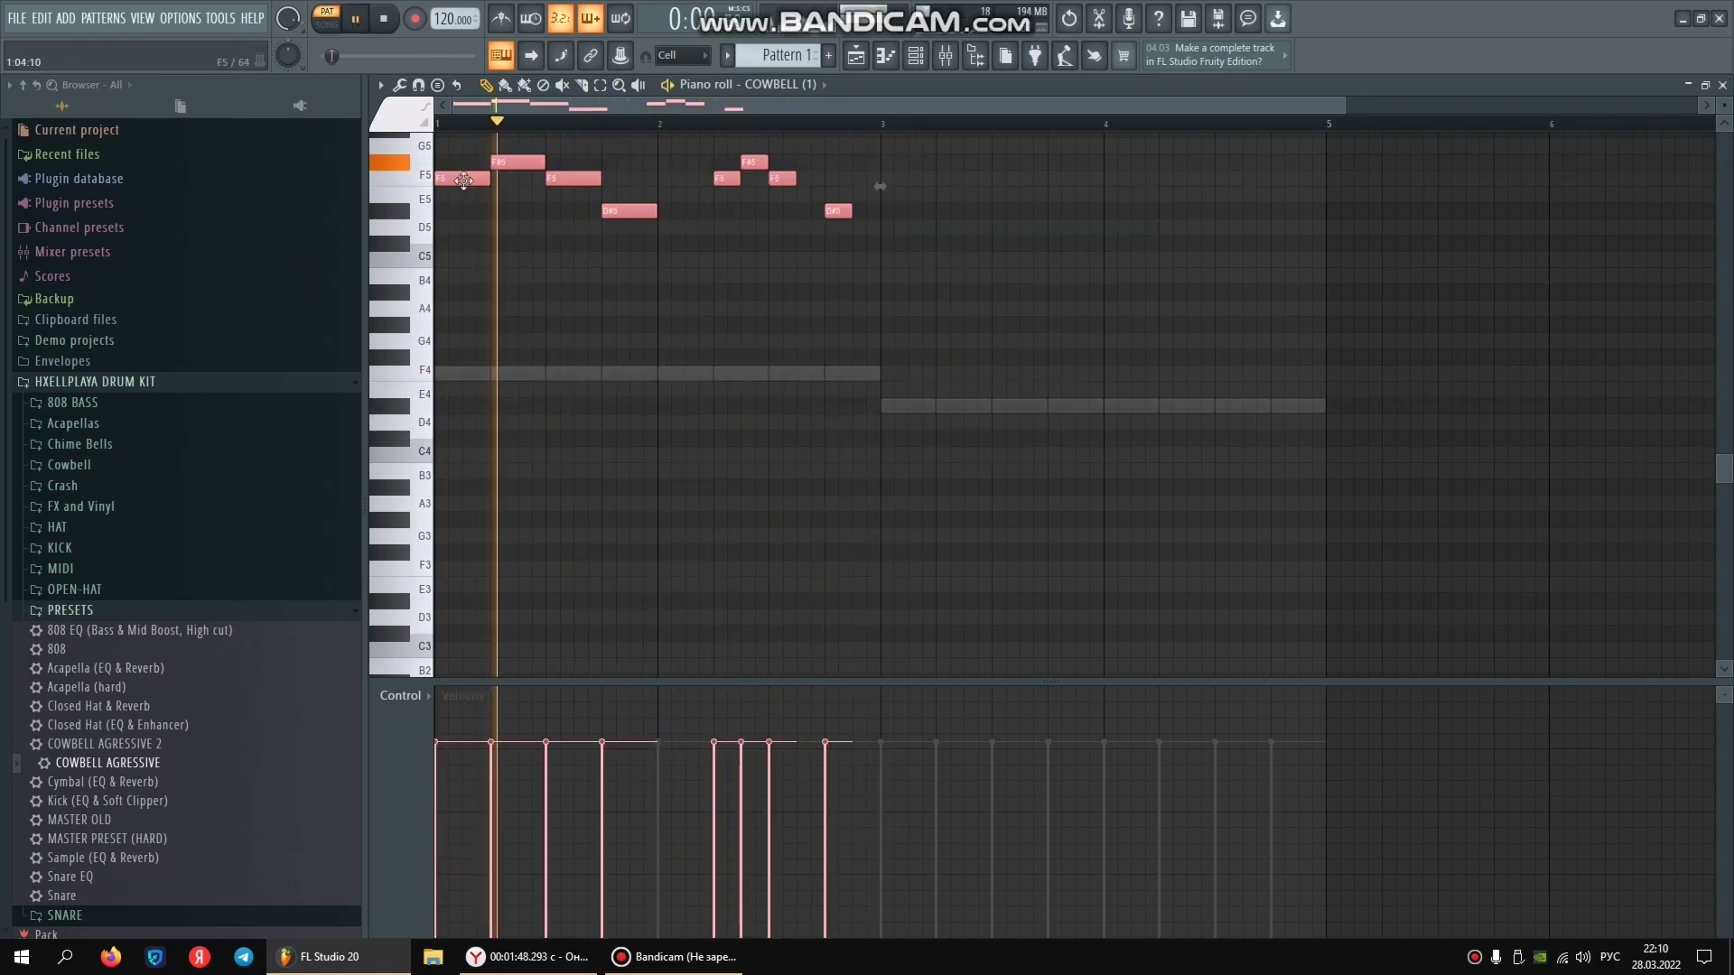
# Duplicate the two-bar cowbell melody into bars 3 and 4.
pyautogui.hotkey('ctrl', 'b')
pyautogui.moveTo(904, 185); pyautogui.dragTo(890, 185)
pyautogui.scroll(5, 867, 153)
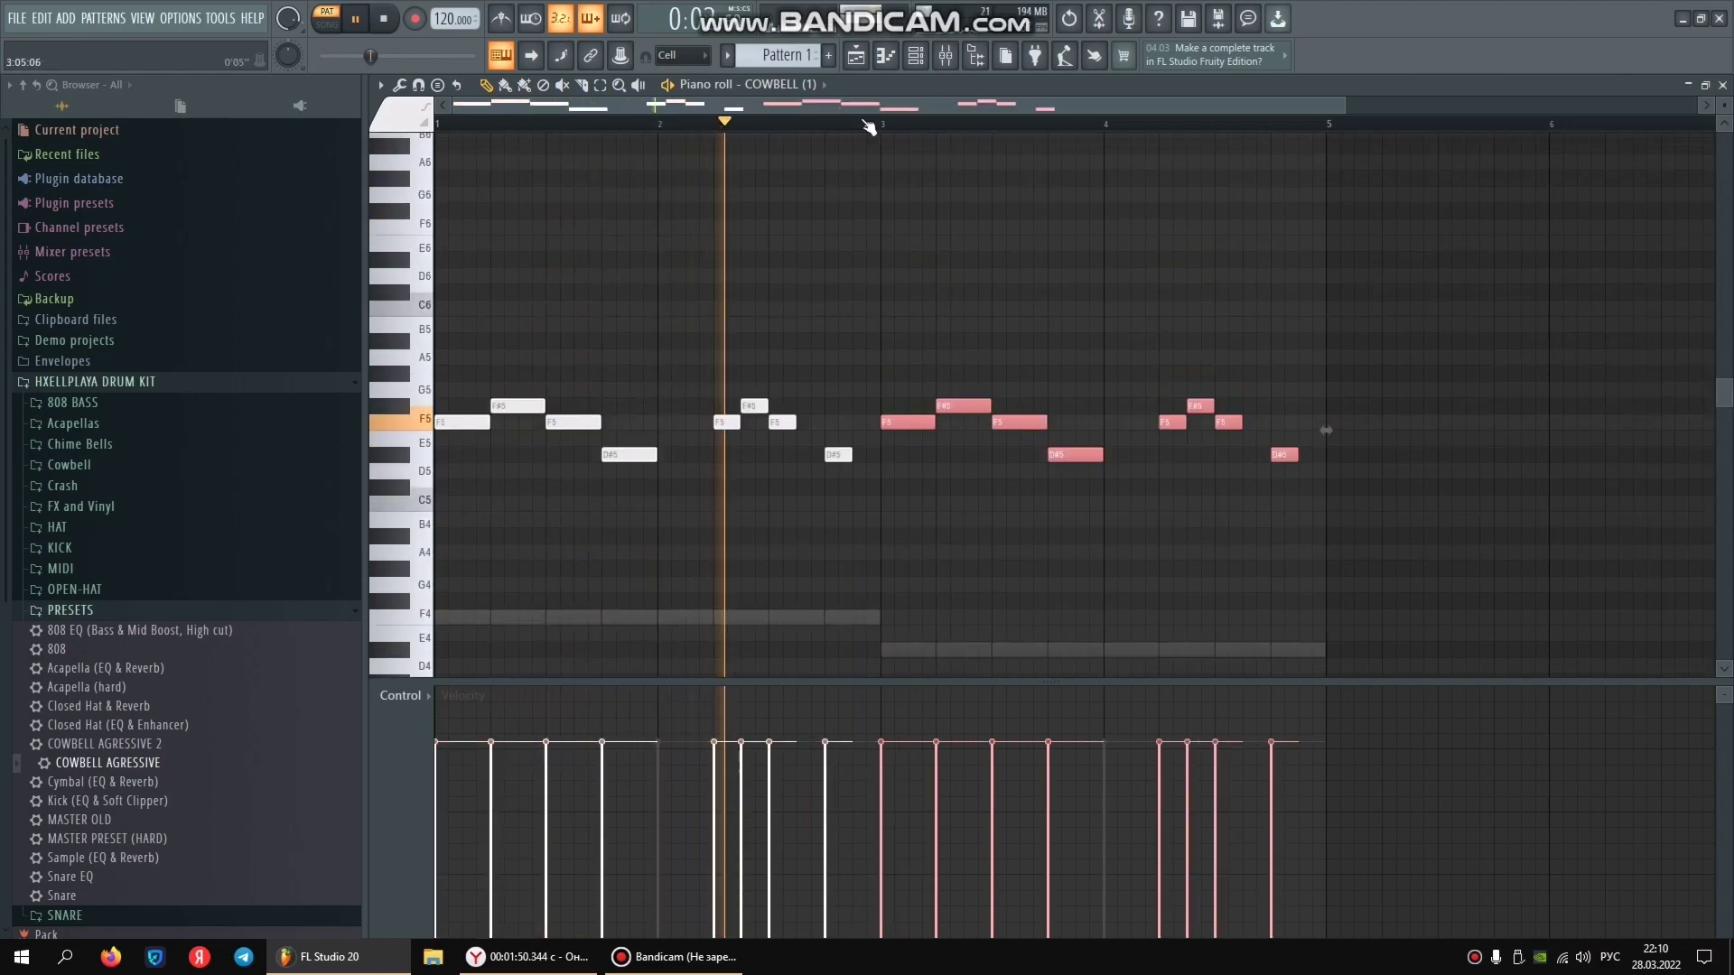
# Fill all four bars of the Kick (1) piano roll with one-beat C5 notes and play the pattern.
pyautogui.press('F6')
pyautogui.click(749, 84)
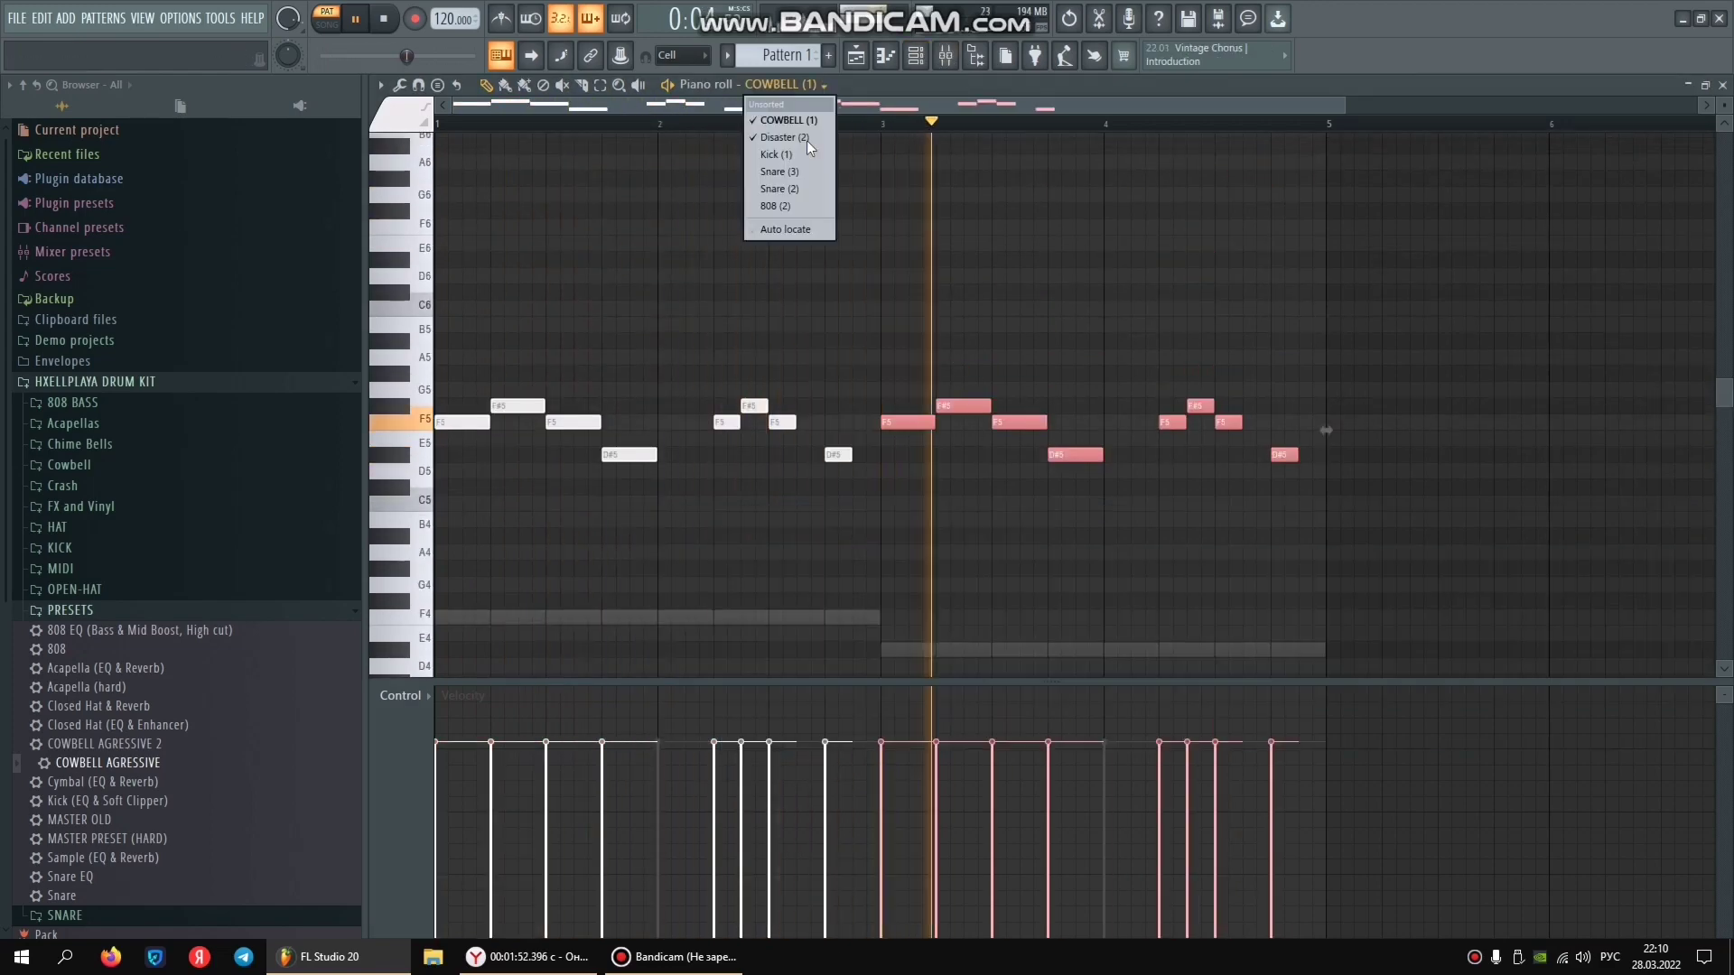
pyautogui.click(779, 154)
pyautogui.press('space')
pyautogui.click(449, 521)
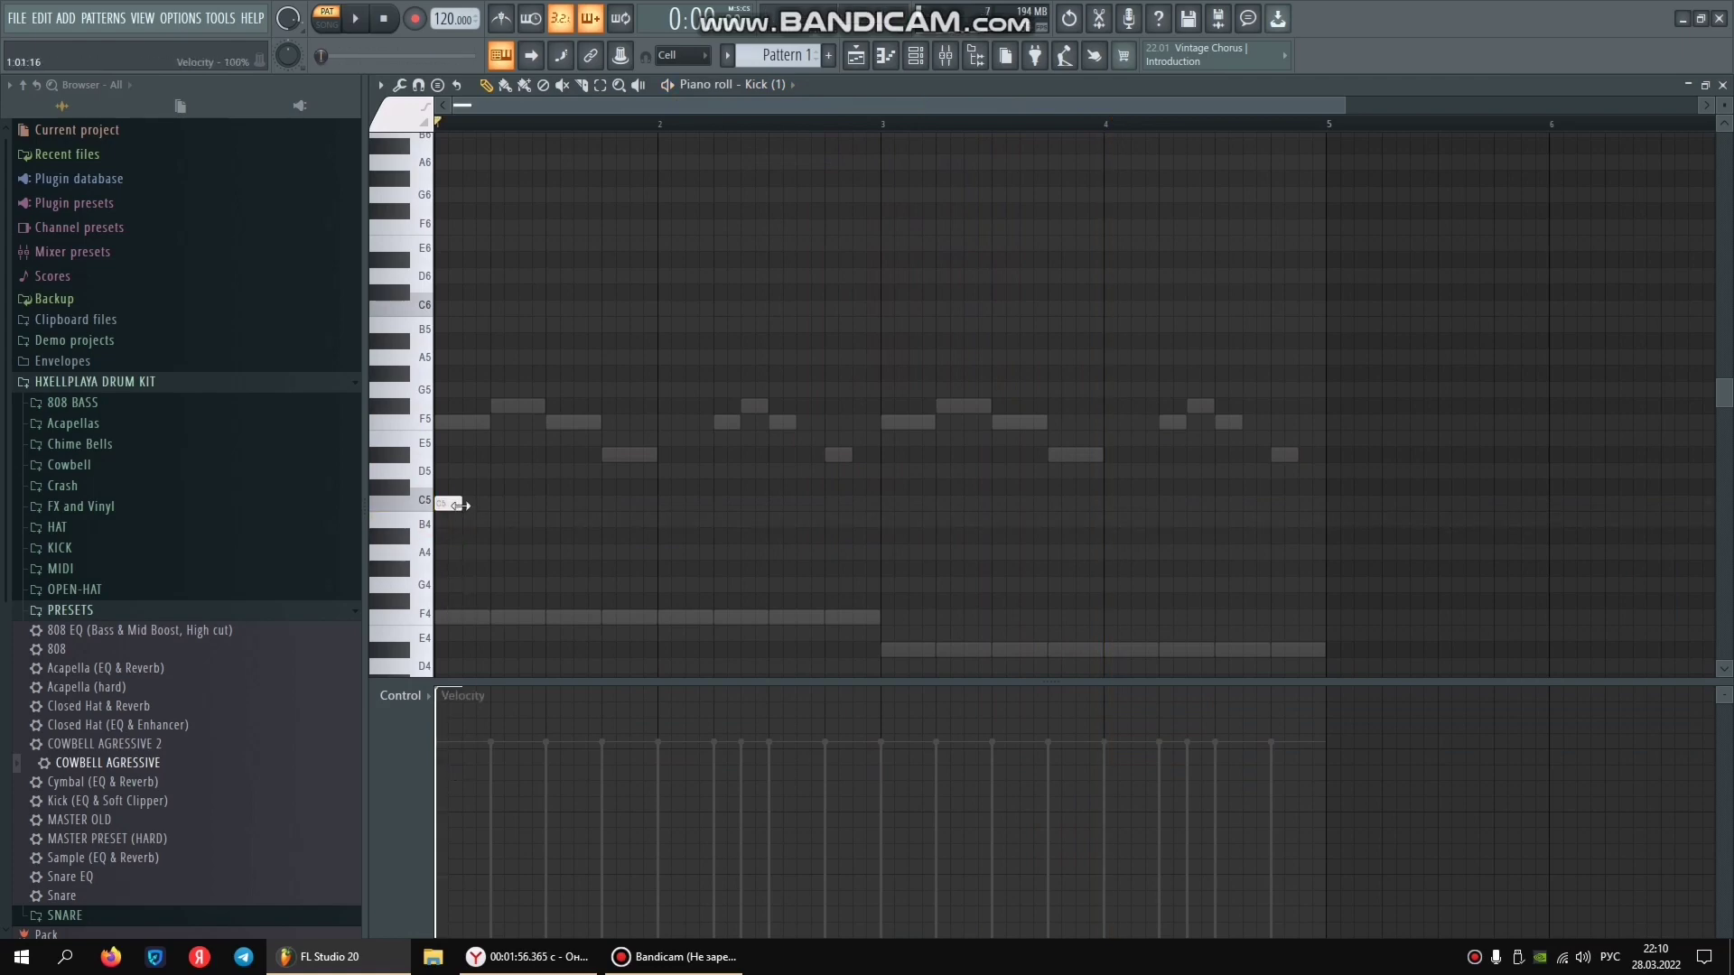
pyautogui.moveTo(452, 504); pyautogui.dragTo(871, 504)
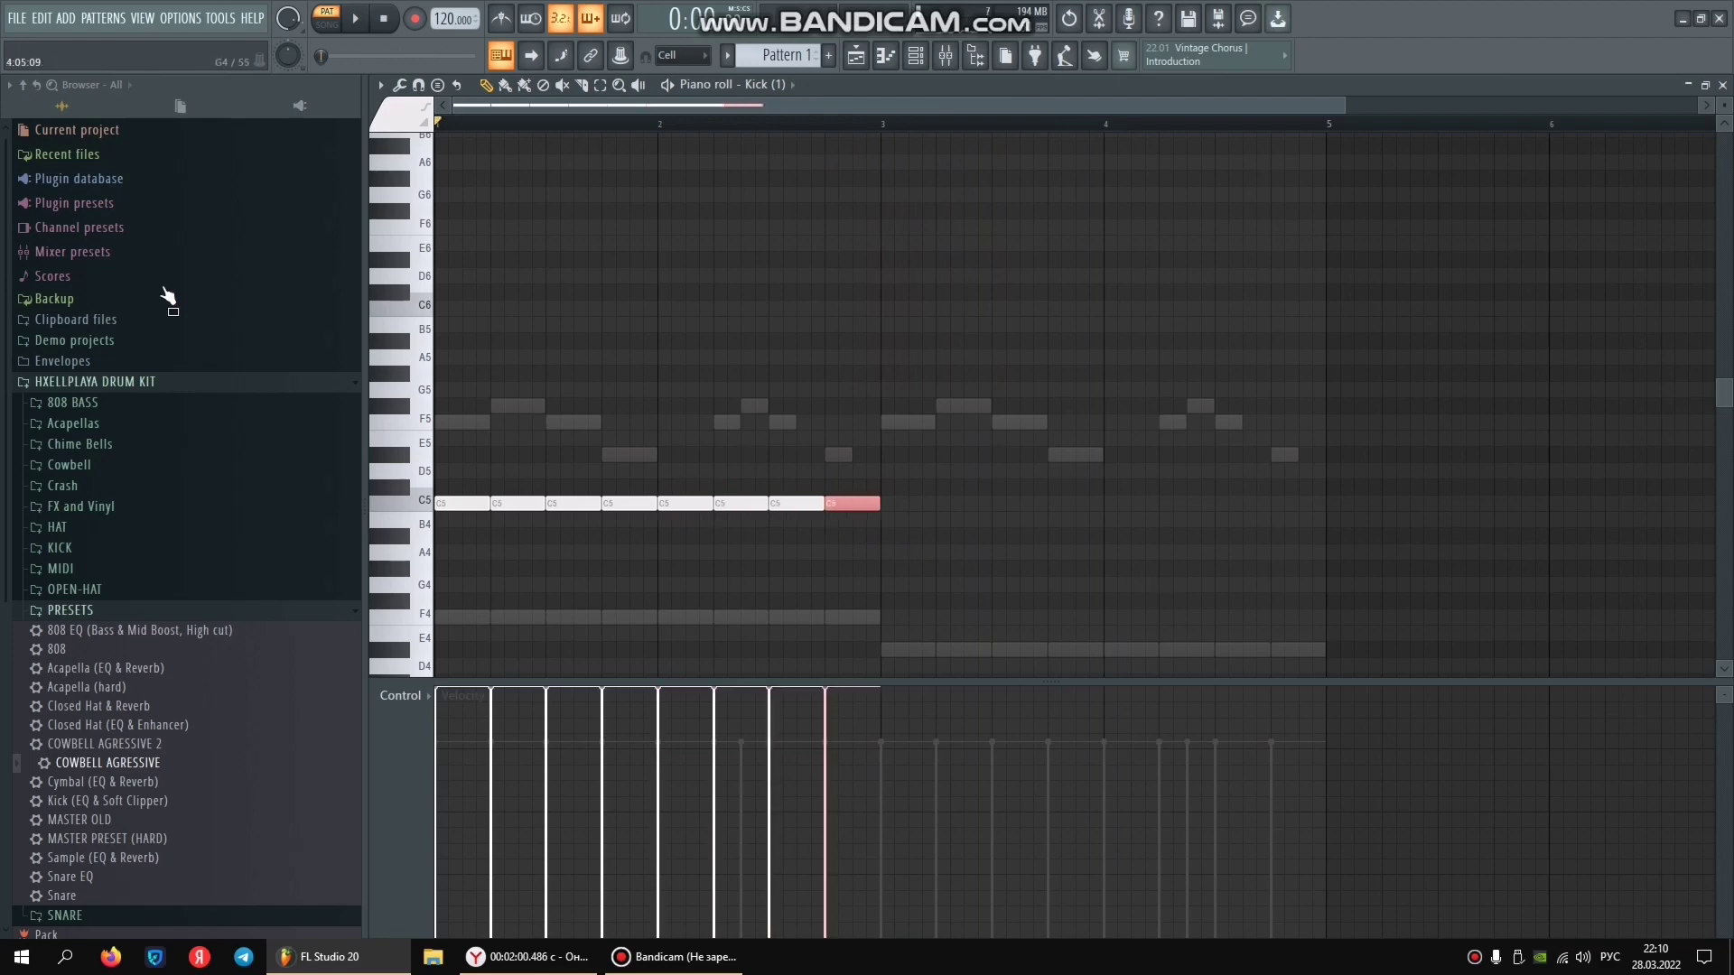
pyautogui.hotkey('ctrl', 'a')
pyautogui.hotkey('ctrl', 'b')
pyautogui.press('space')
# Stop playback and delete Fruity Limiter from the mixer's Master track.
pyautogui.press('F9')
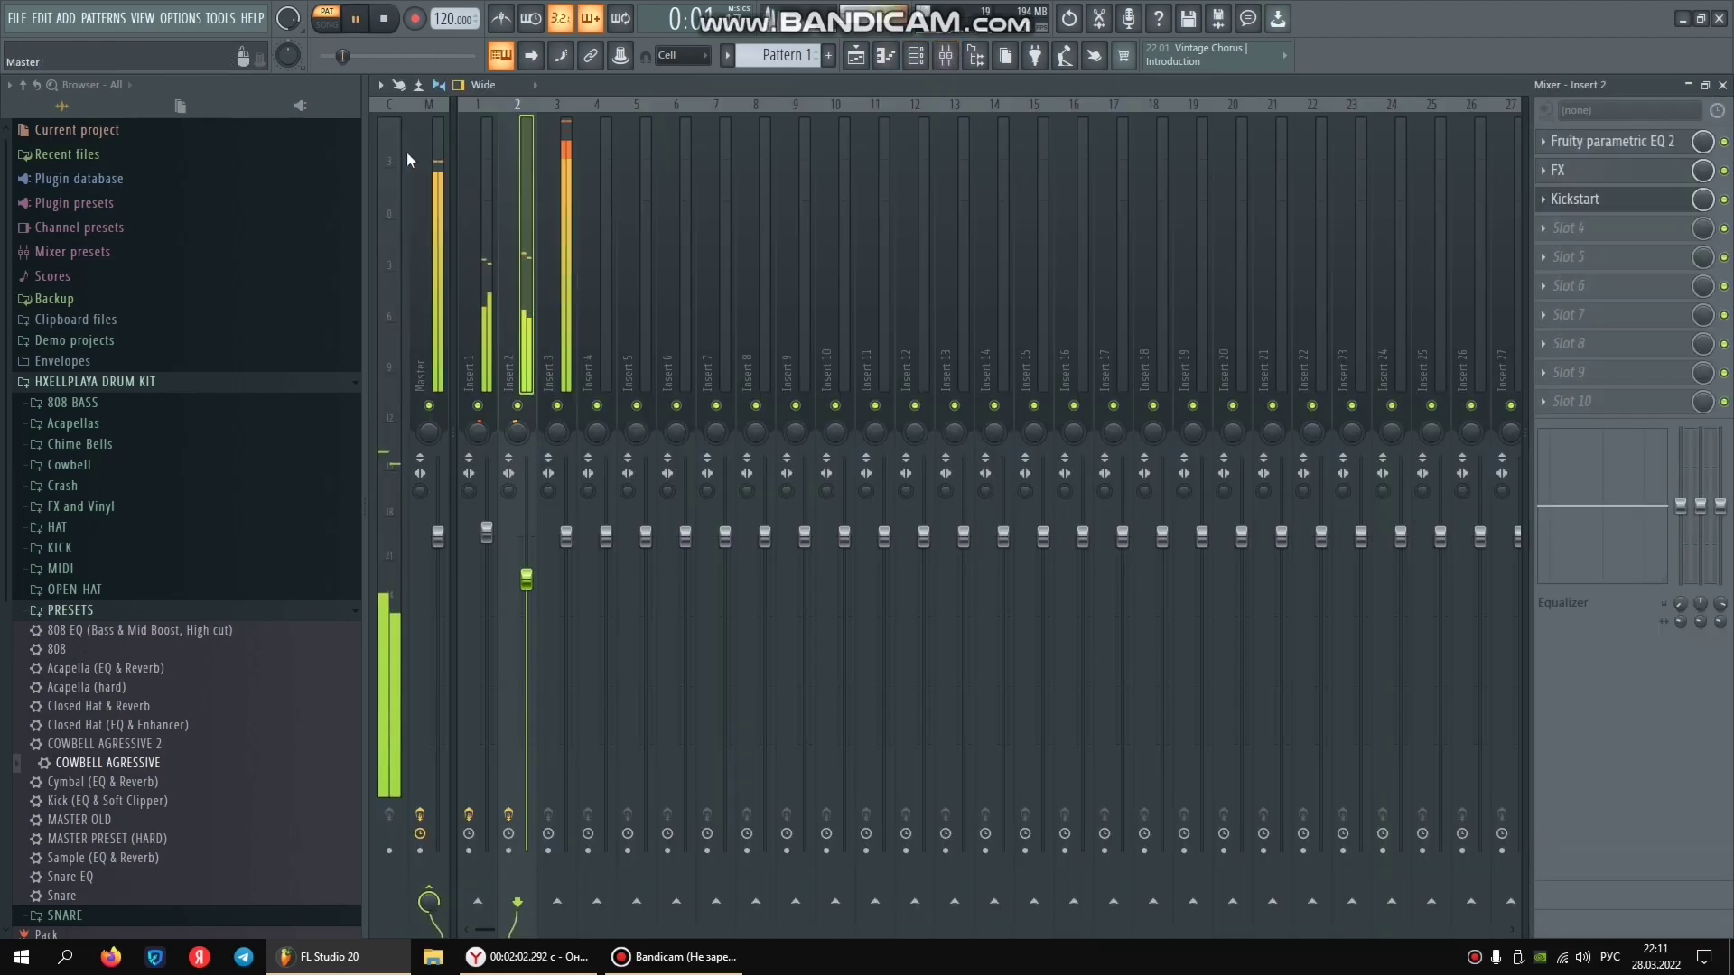
pyautogui.press('space')
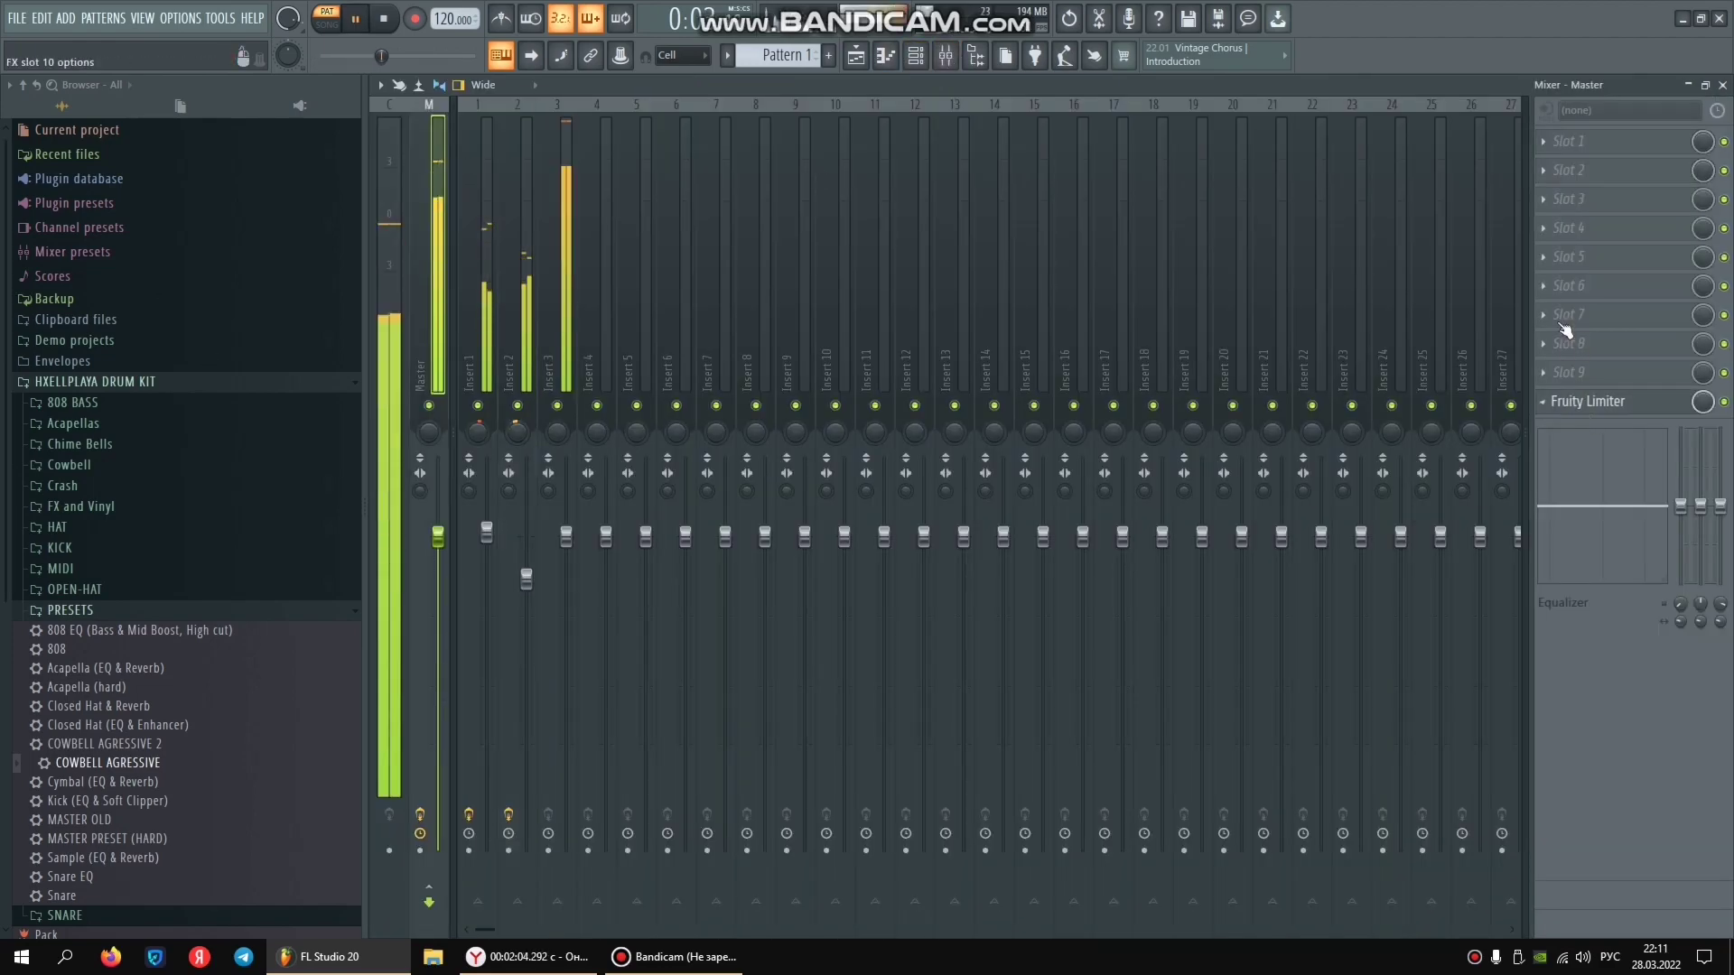
pyautogui.rightClick(1569, 401)
pyautogui.click(1567, 444)
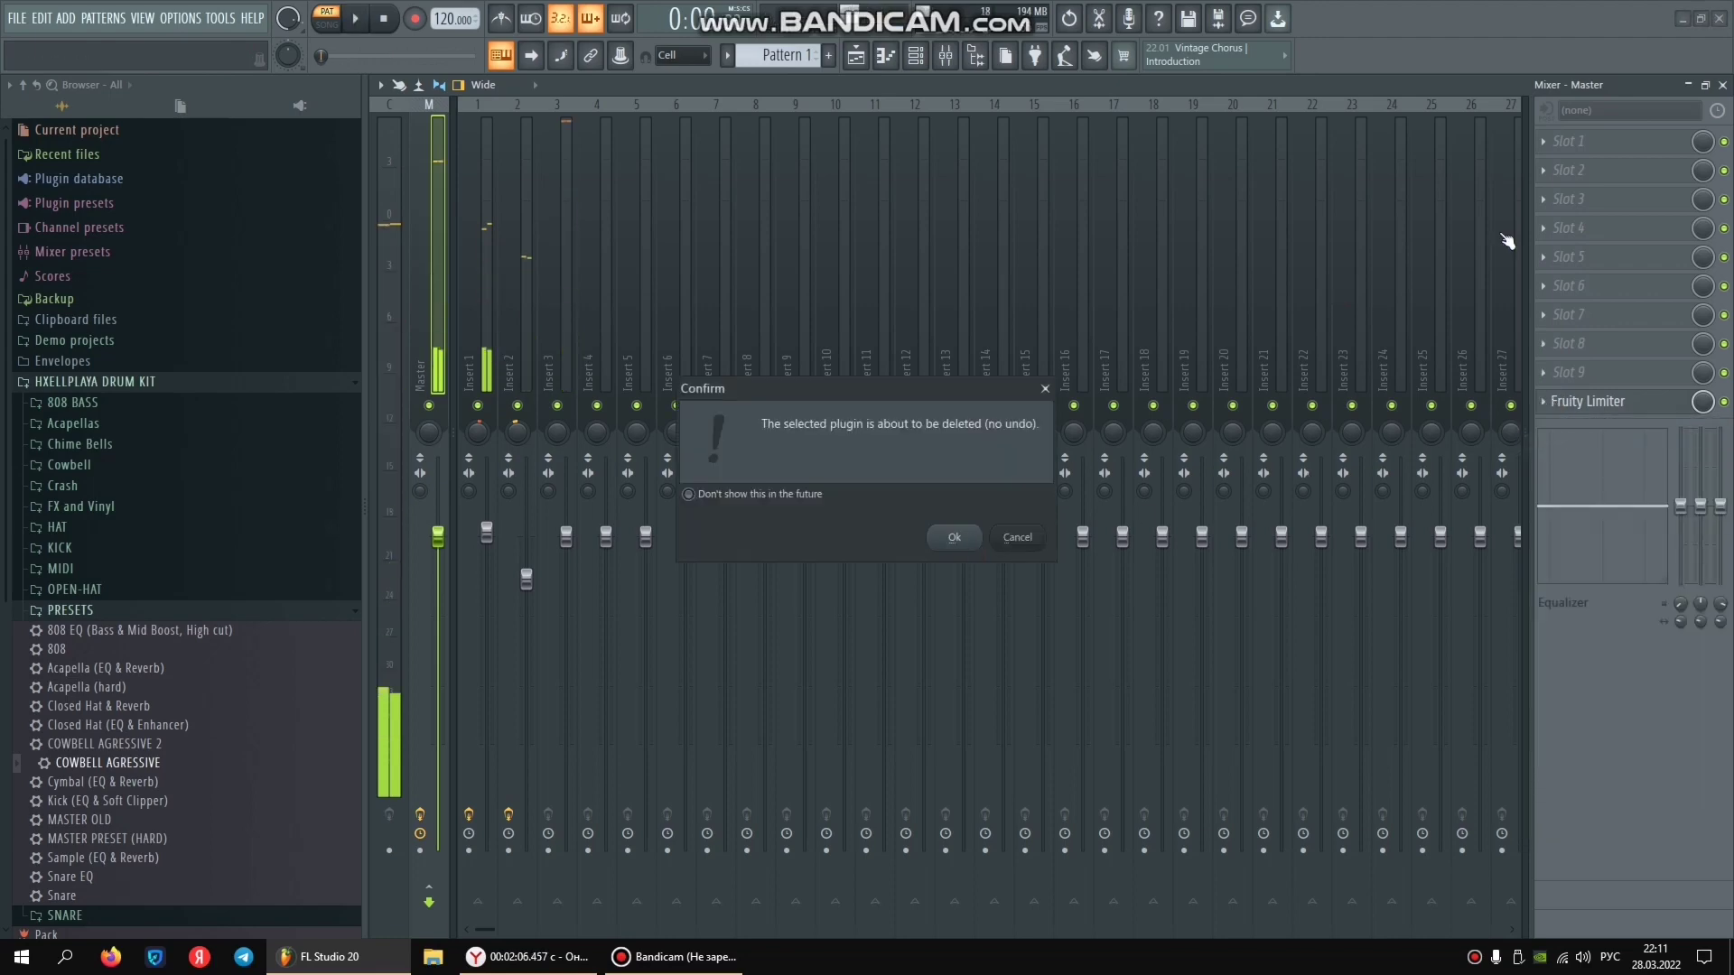
pyautogui.click(950, 539)
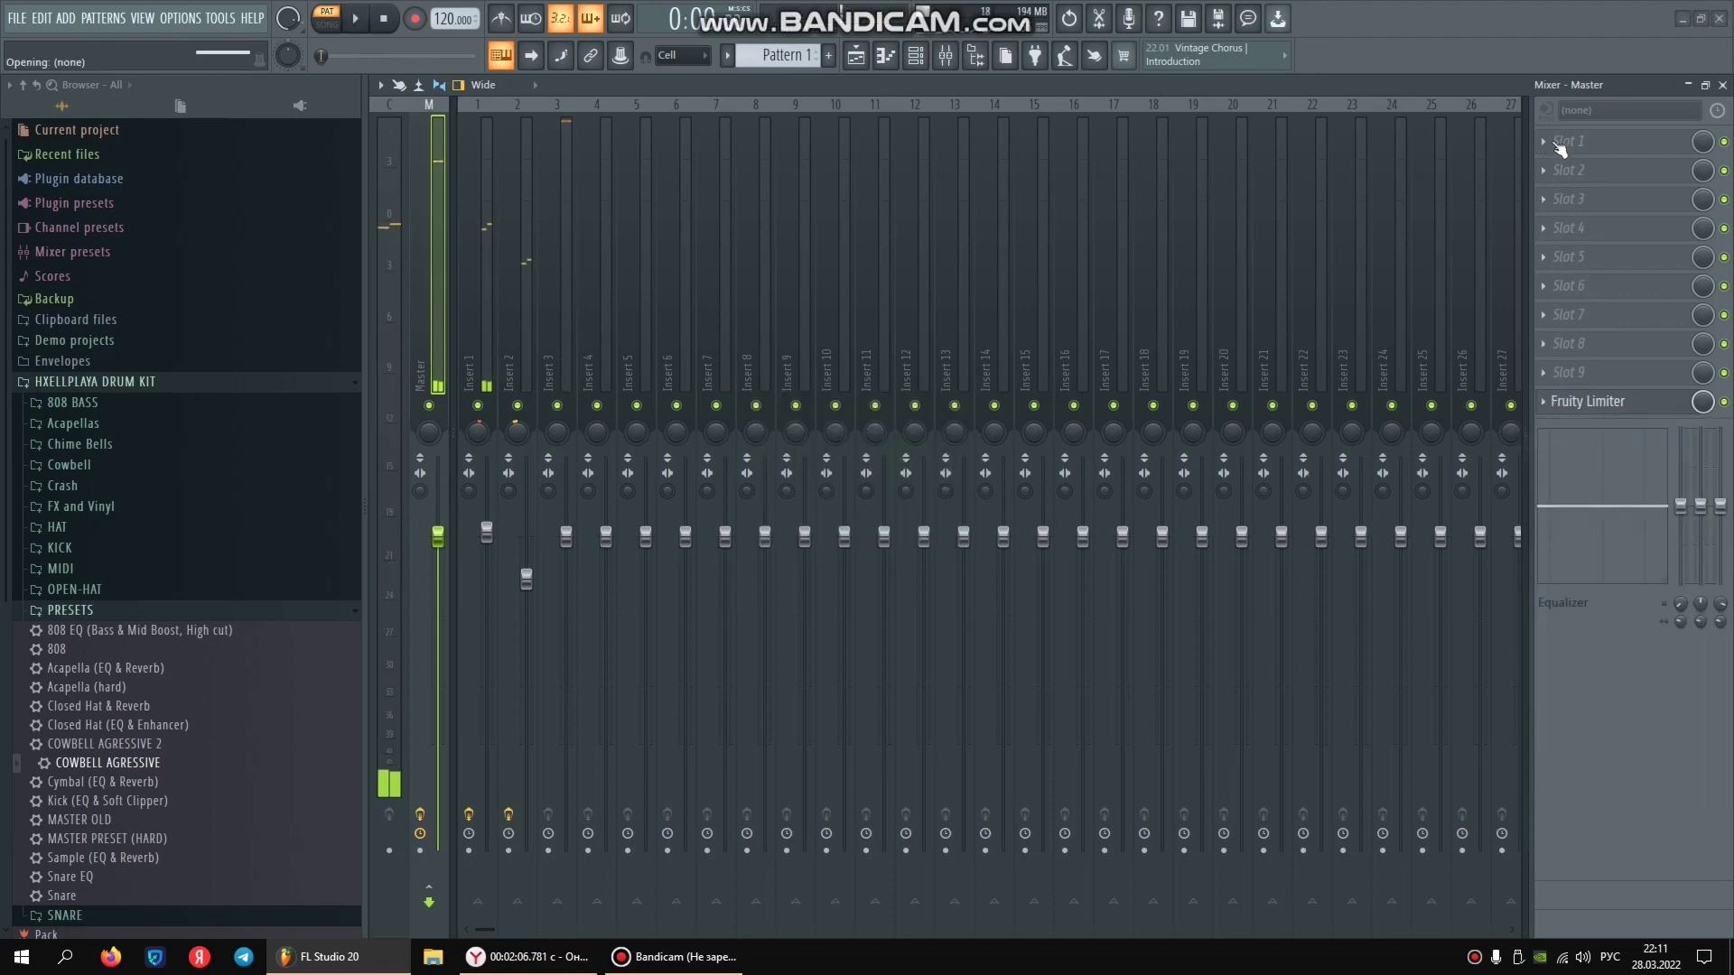
# Load the Kordhell Master preset from the HXELLPLAYA UNIVERSAL DRUM KIT VOL.2 universal presets onto the Master track.
pyautogui.click(108, 614)
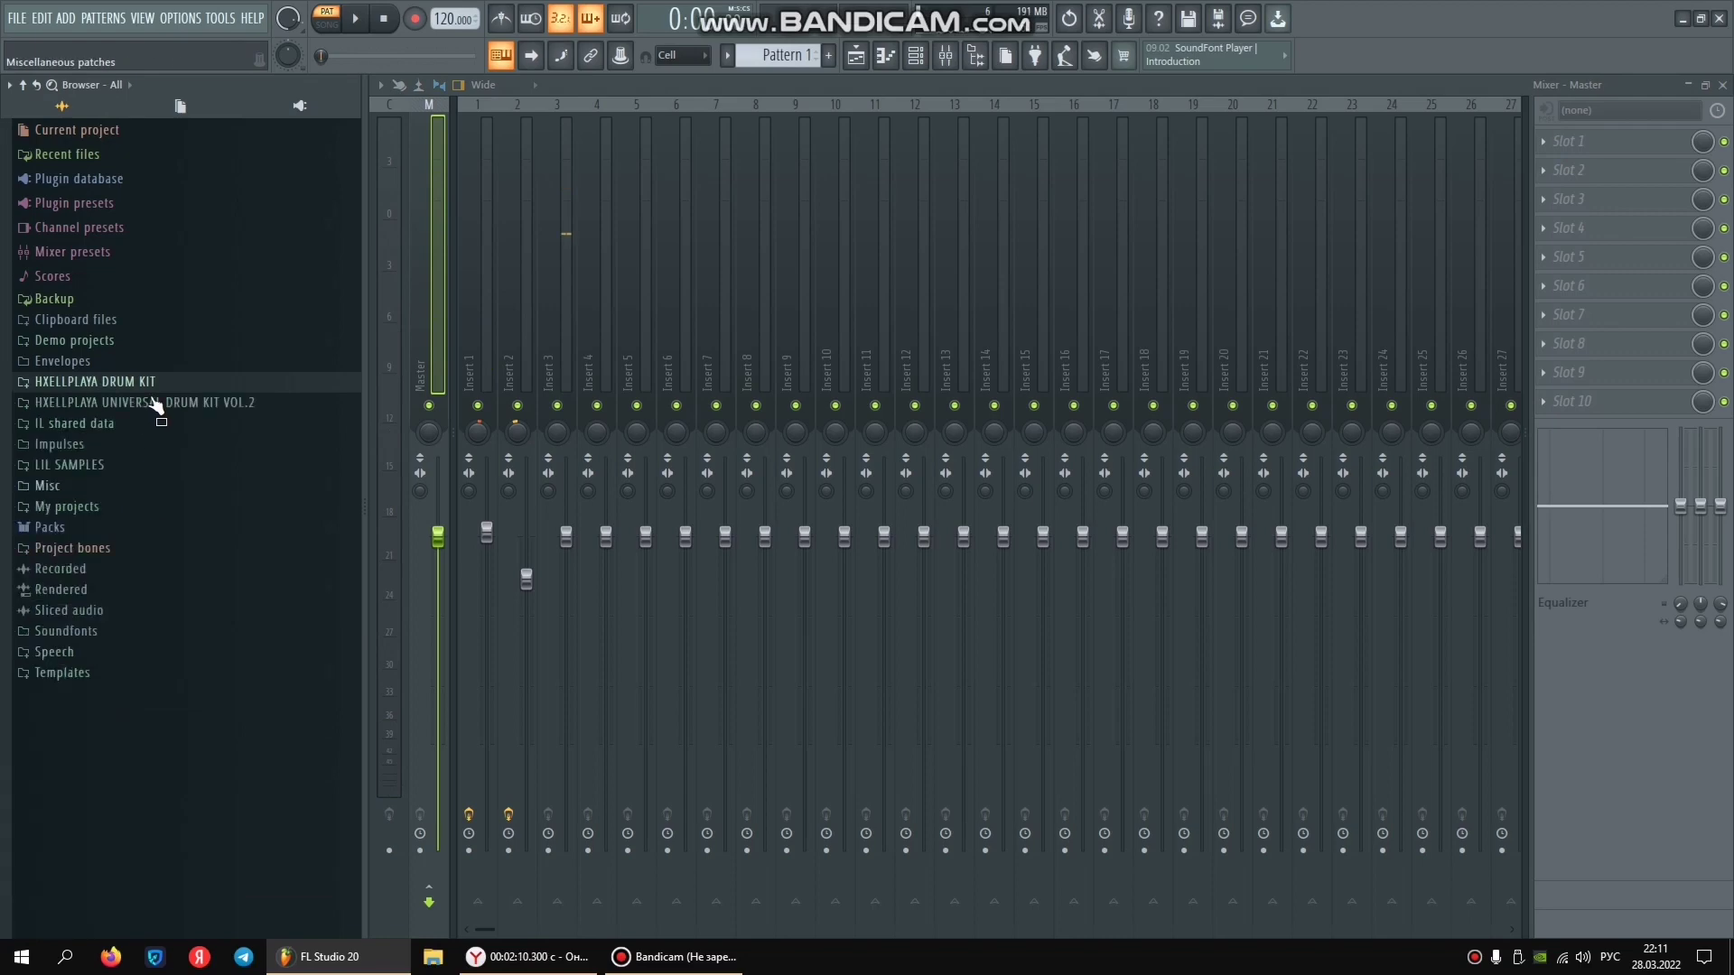
pyautogui.click(155, 403)
pyautogui.scroll(-4, 110, 486)
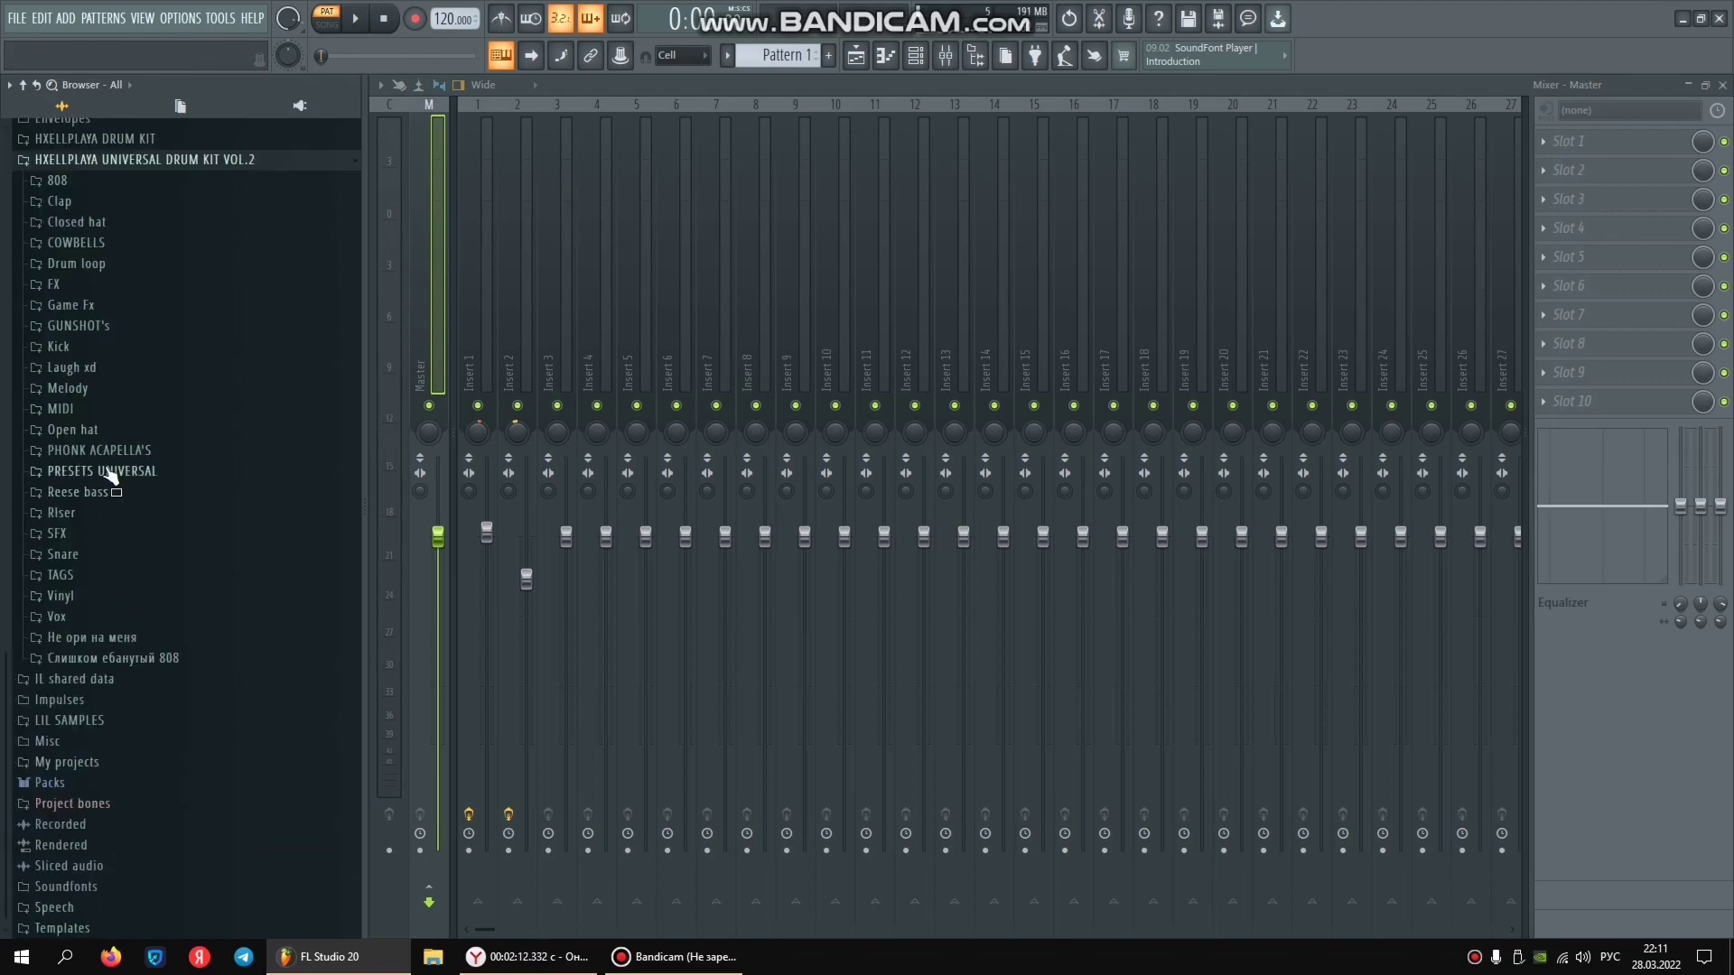
pyautogui.click(106, 470)
pyautogui.click(112, 494)
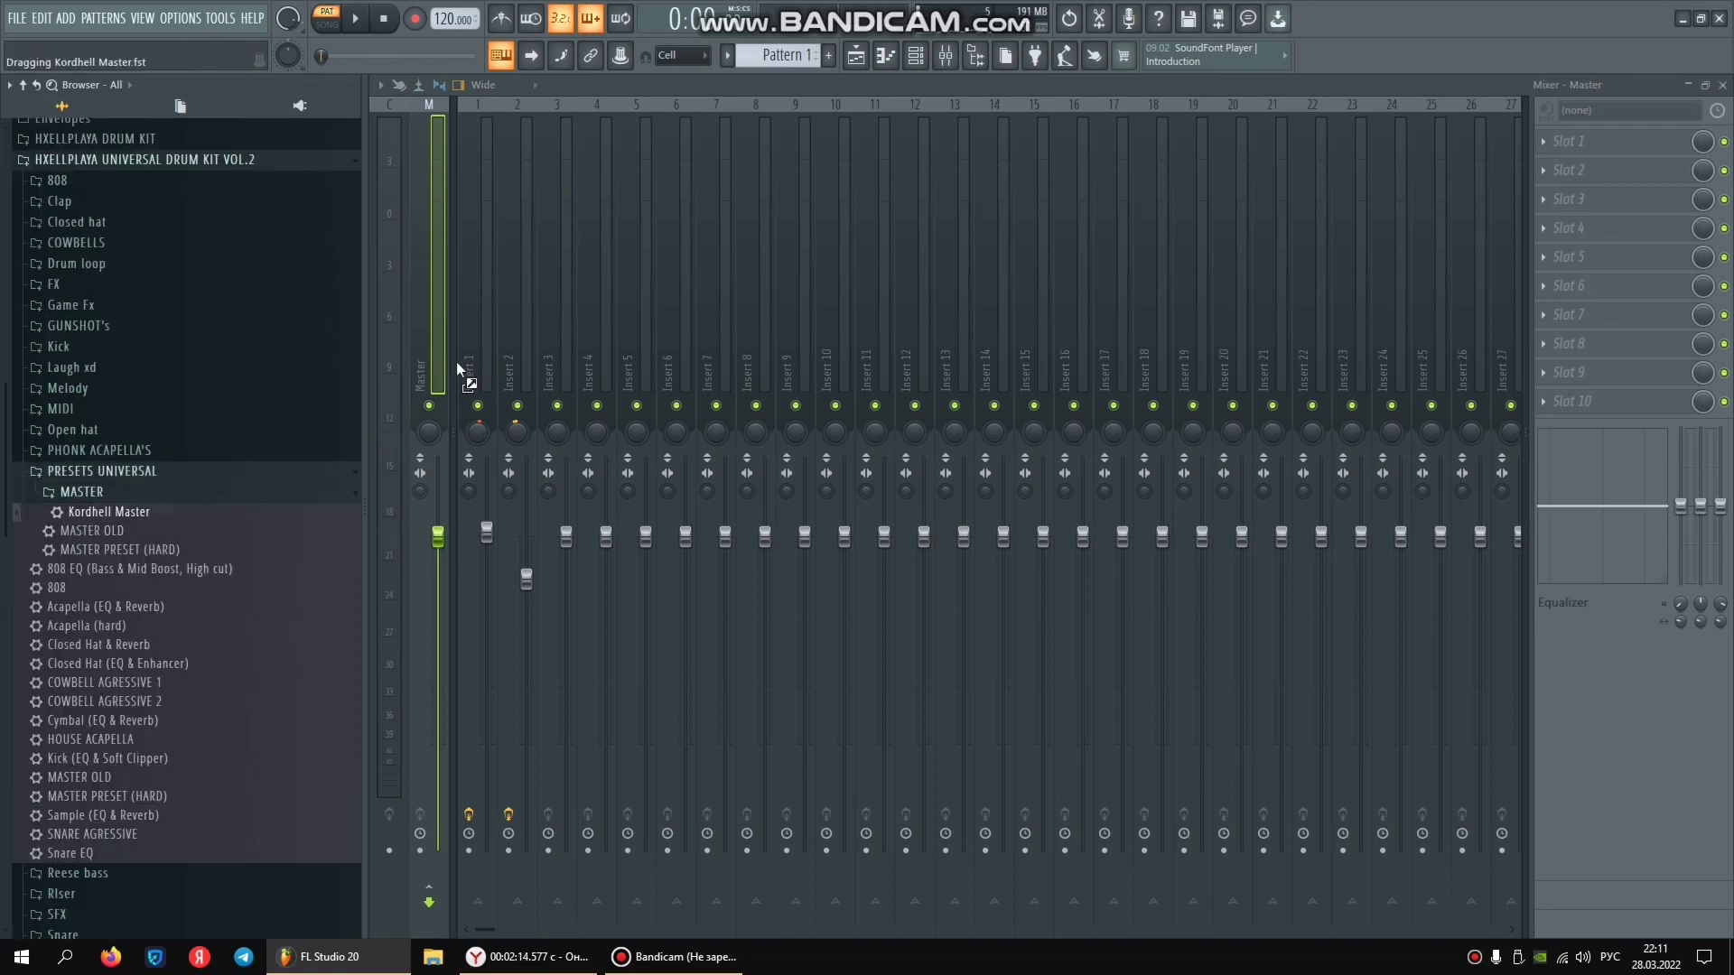
pyautogui.moveTo(430, 363); pyautogui.dragTo(430, 365)
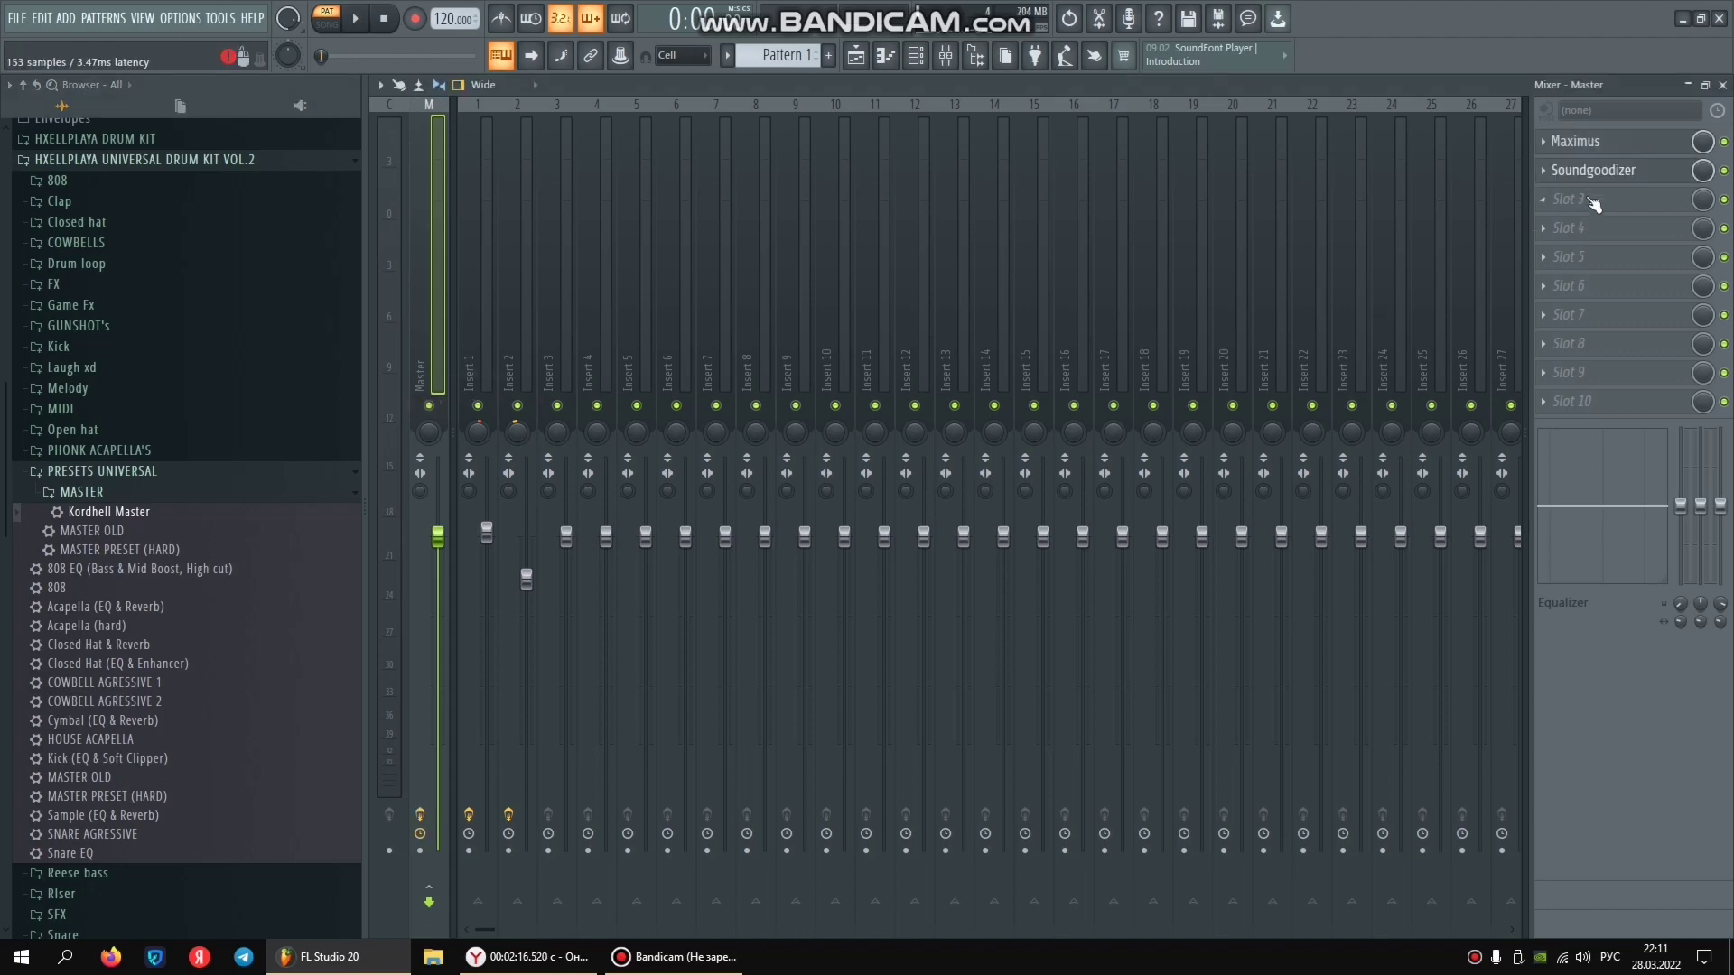
# Play the pattern and add Fruity Soft Clipper to the Master track's third effect slot.
pyautogui.press('space')
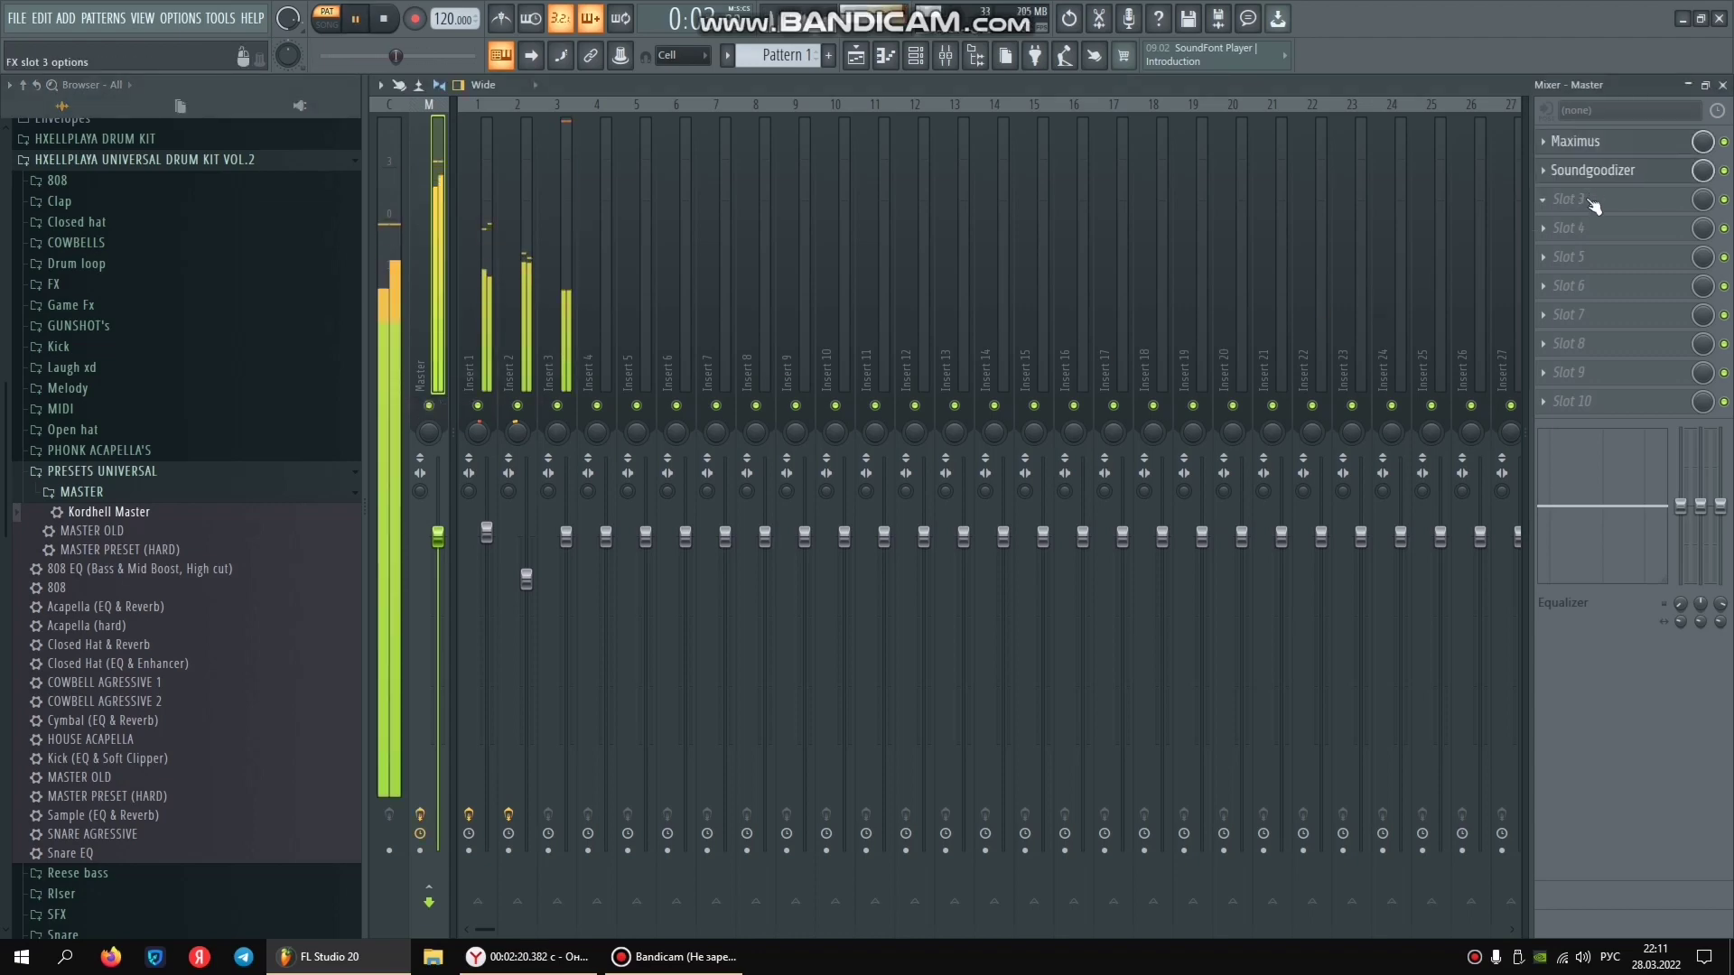
pyautogui.click(1587, 198)
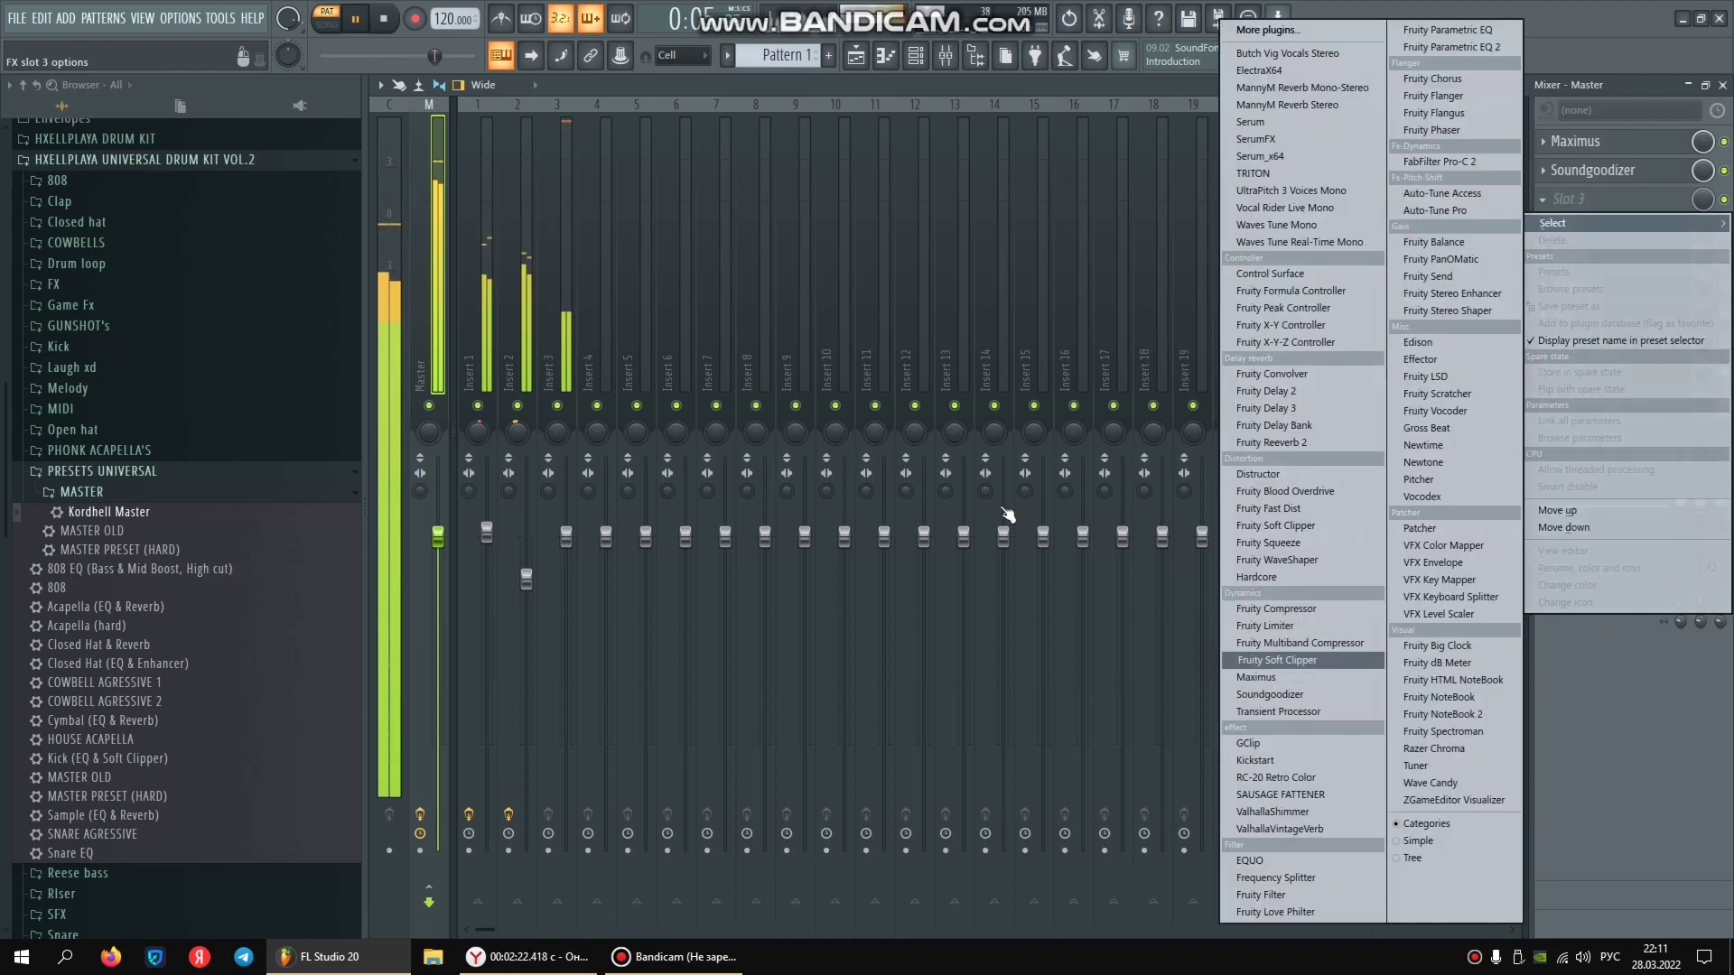
pyautogui.click(1277, 660)
pyautogui.press('Escape')
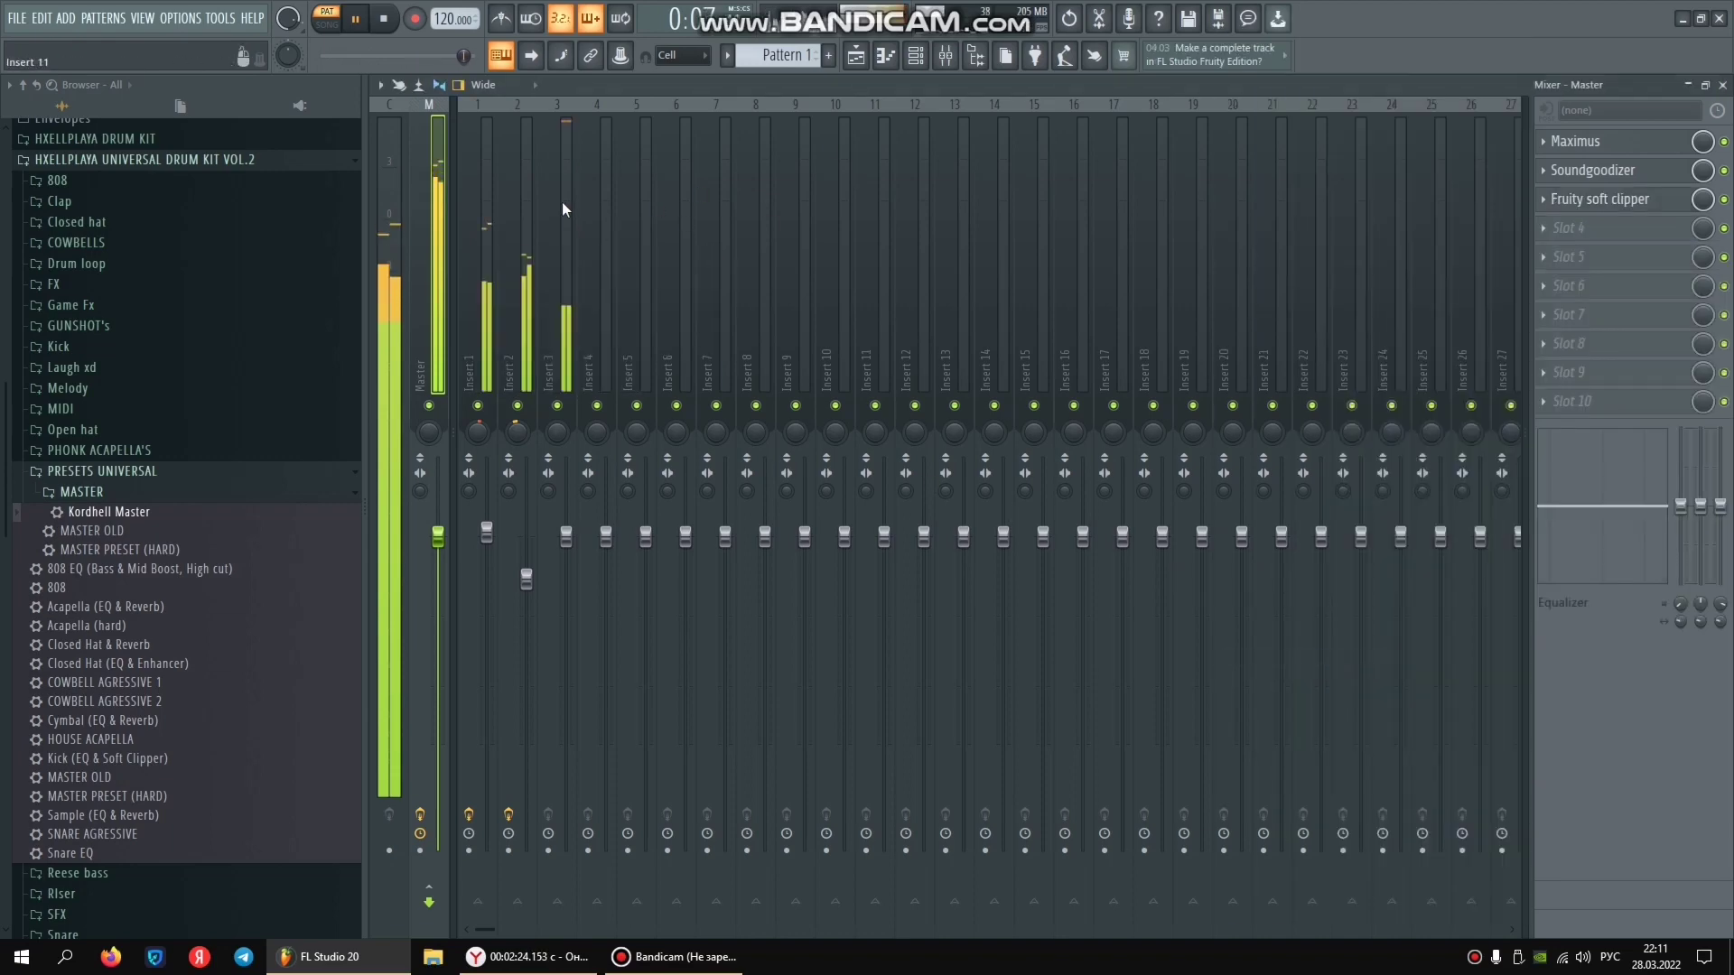
pyautogui.click(559, 198)
# Place one-beat C5 notes on beats 2 and 4 of all four bars in the Snare (3) piano roll.
pyautogui.click(887, 56)
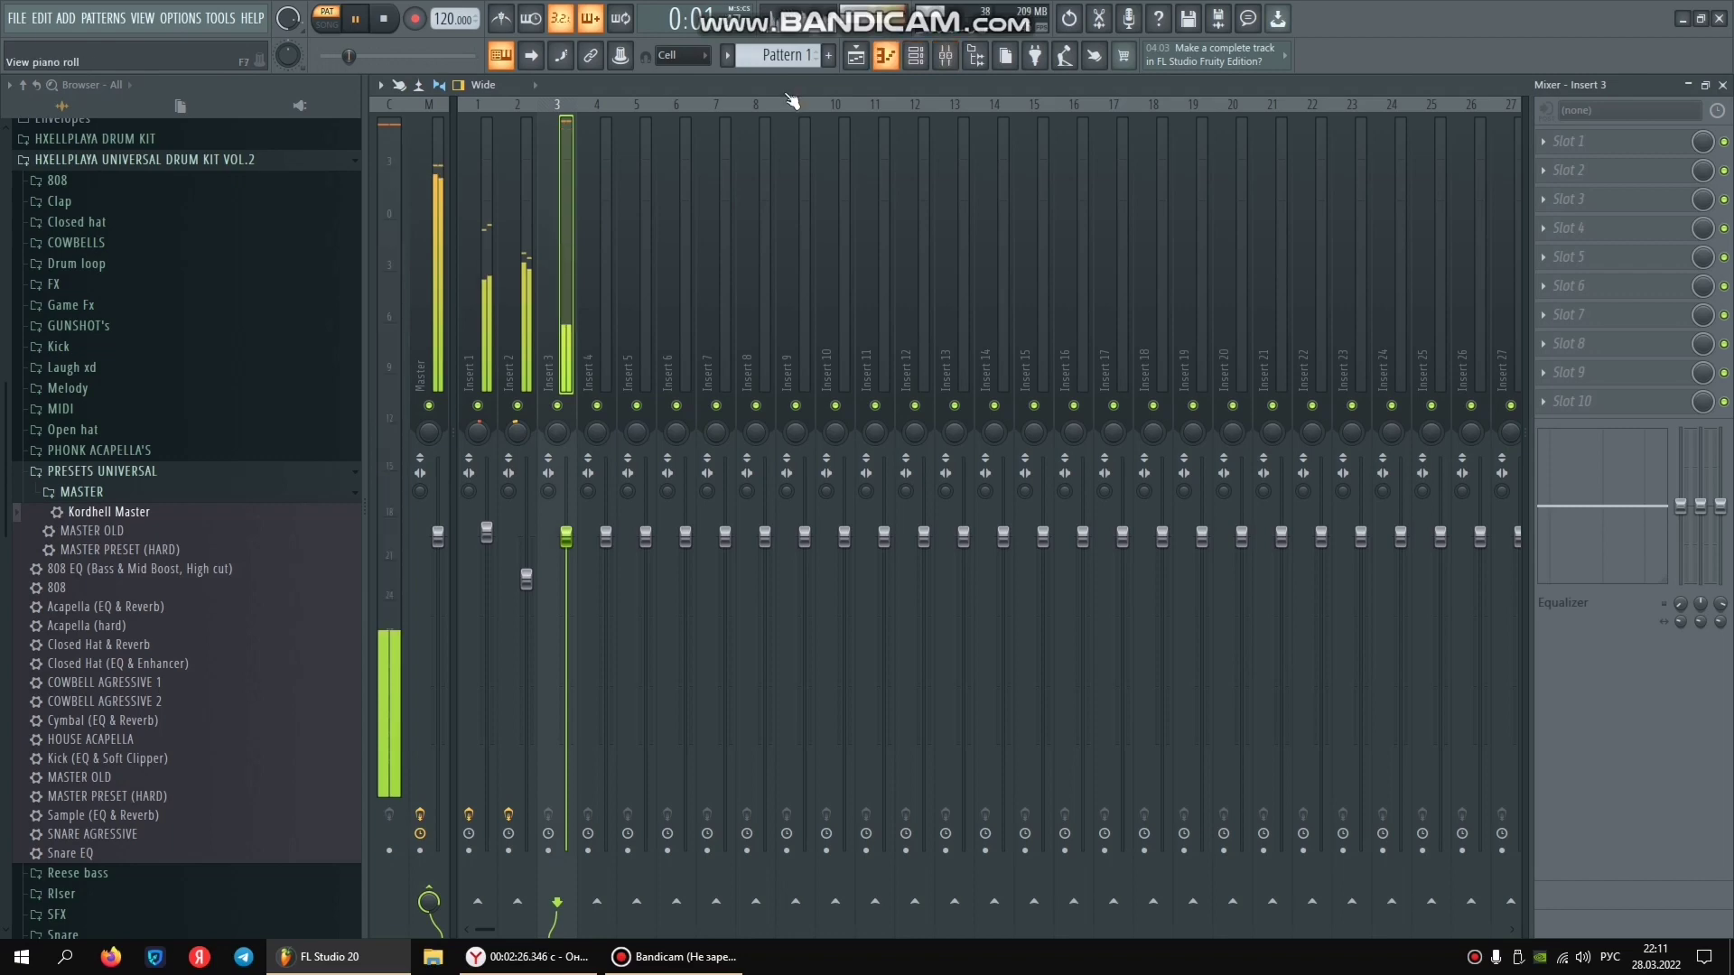
pyautogui.click(770, 85)
pyautogui.click(790, 171)
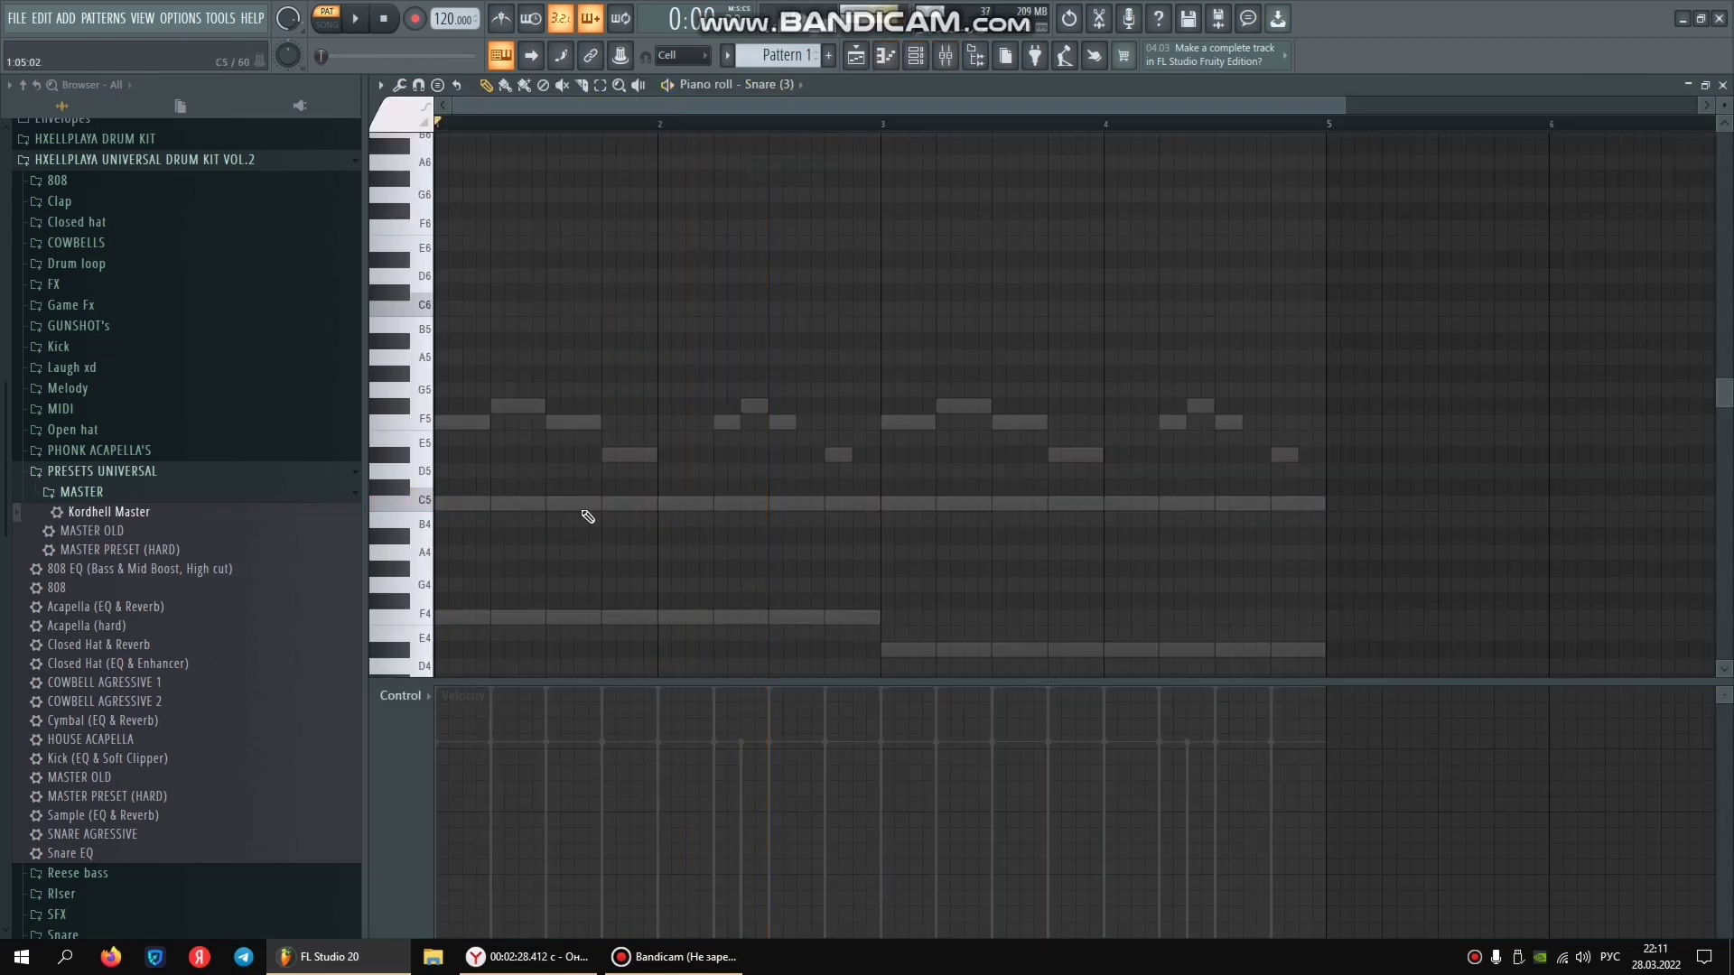
pyautogui.click(628, 503)
pyautogui.click(741, 503)
pyautogui.click(852, 504)
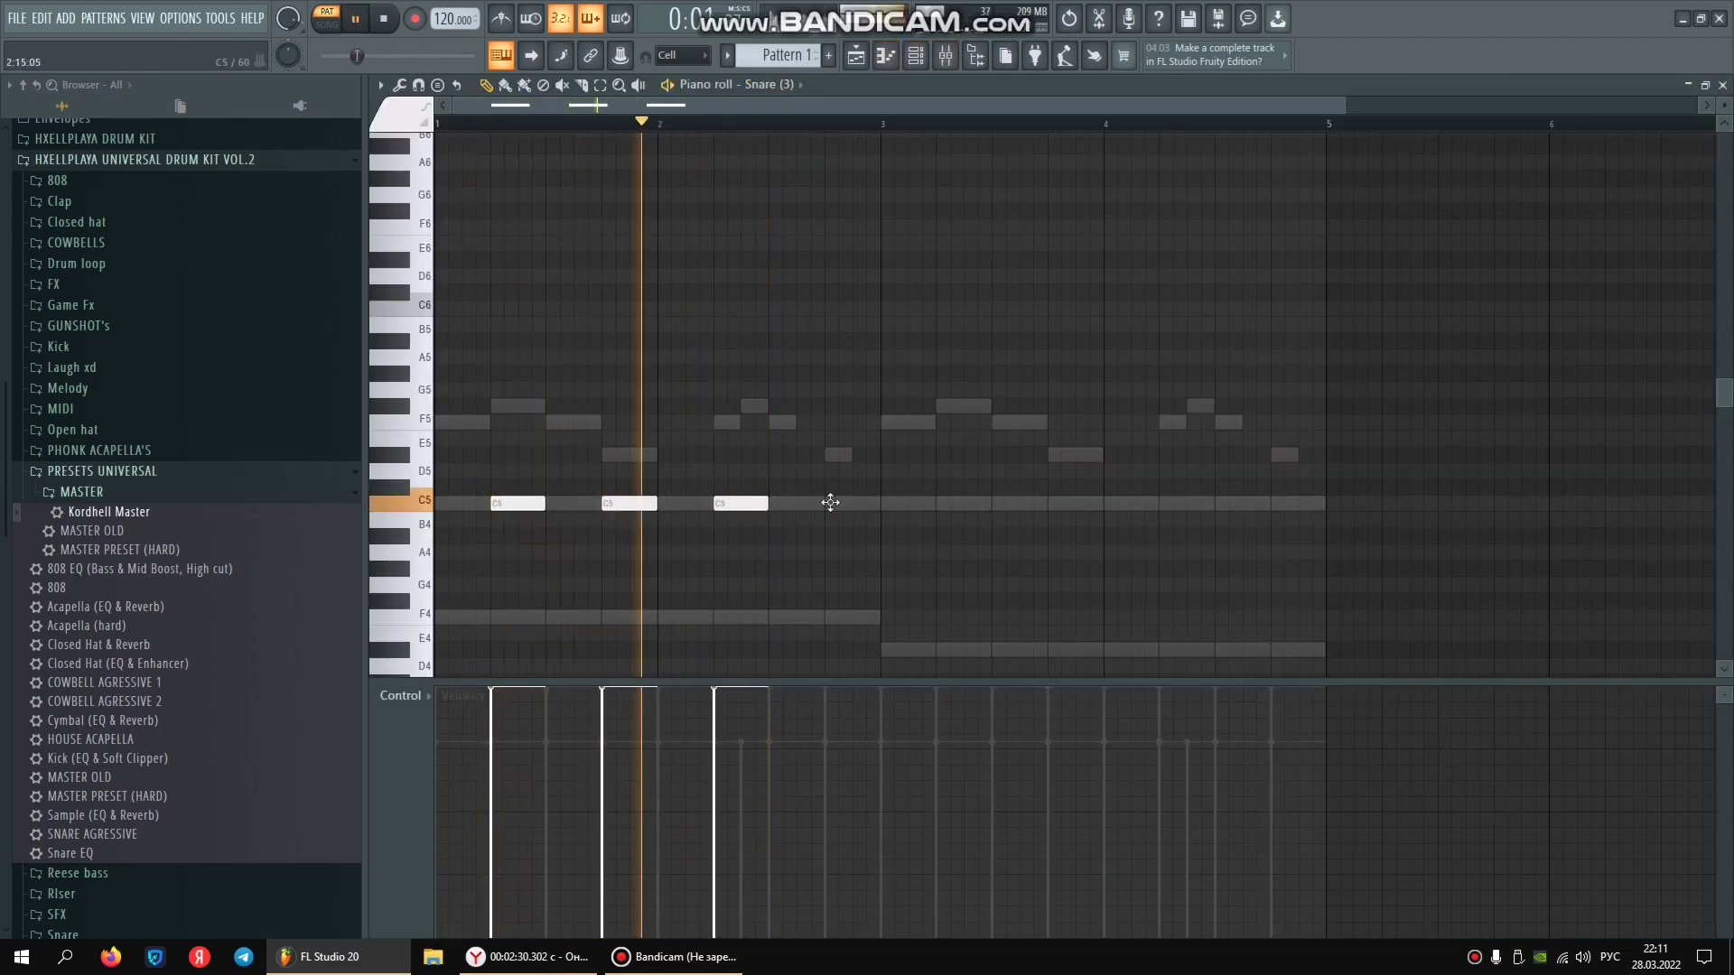
pyautogui.click(963, 503)
pyautogui.click(1075, 503)
pyautogui.click(1186, 503)
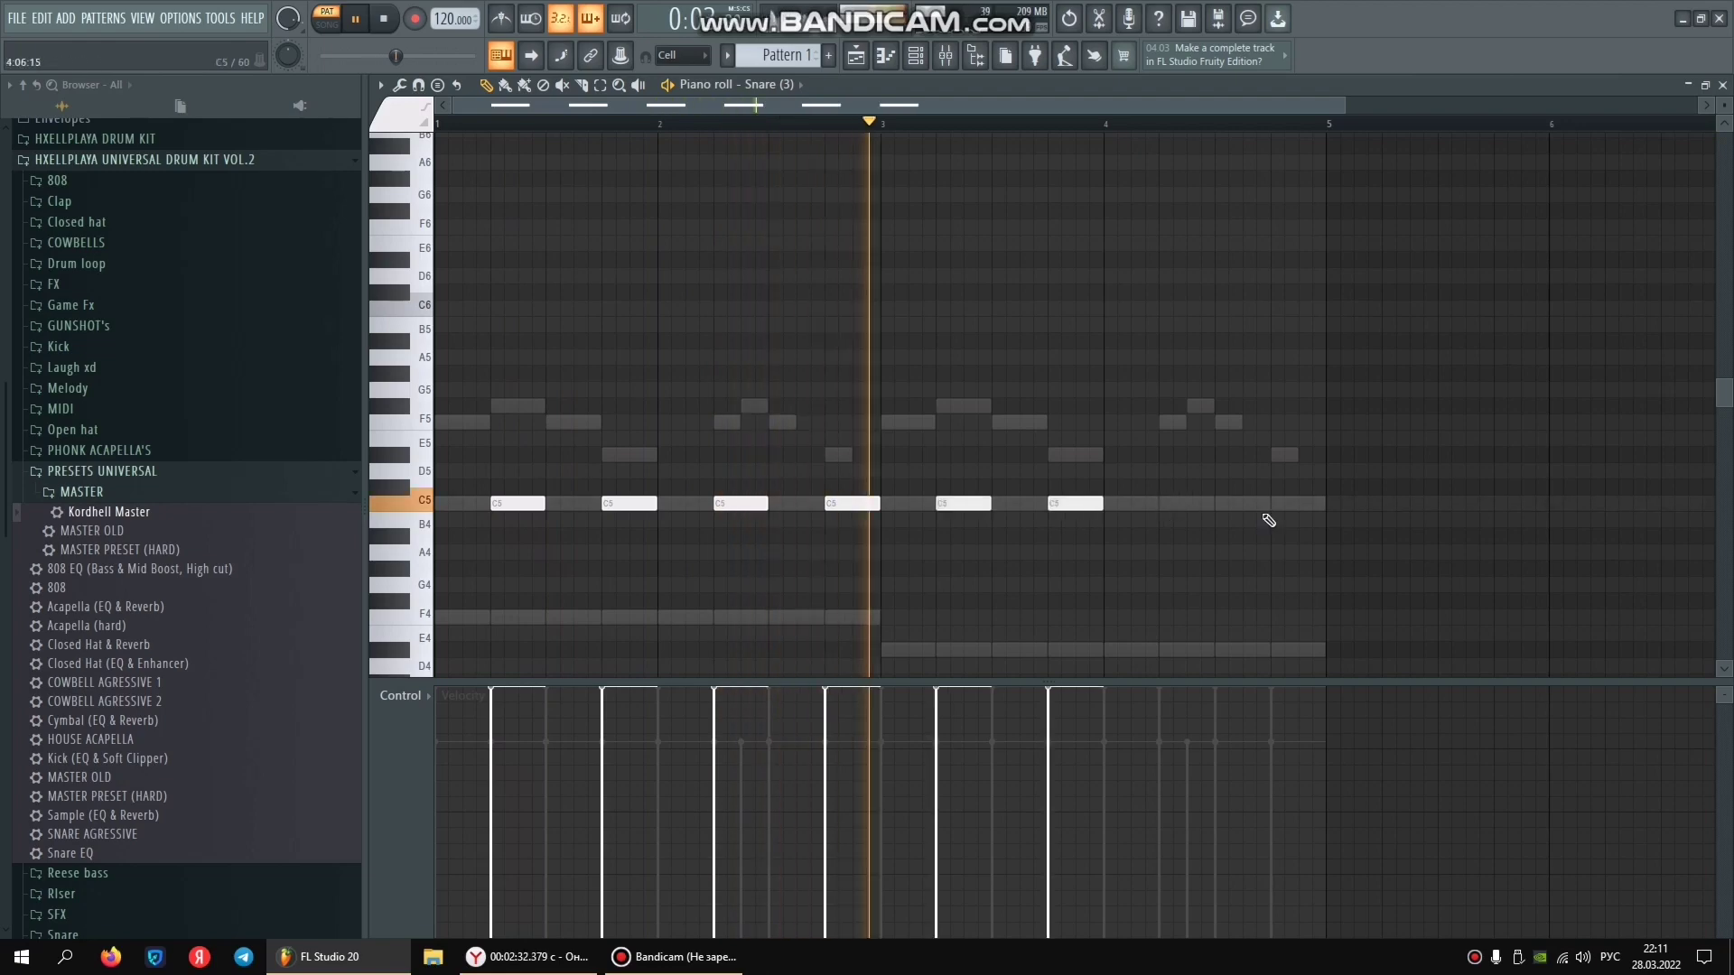
pyautogui.click(1281, 503)
pyautogui.press('space')
# Open the Snare (3) channel's sampler settings and adjust the sample's fade-out while the pattern plays.
pyautogui.click(915, 55)
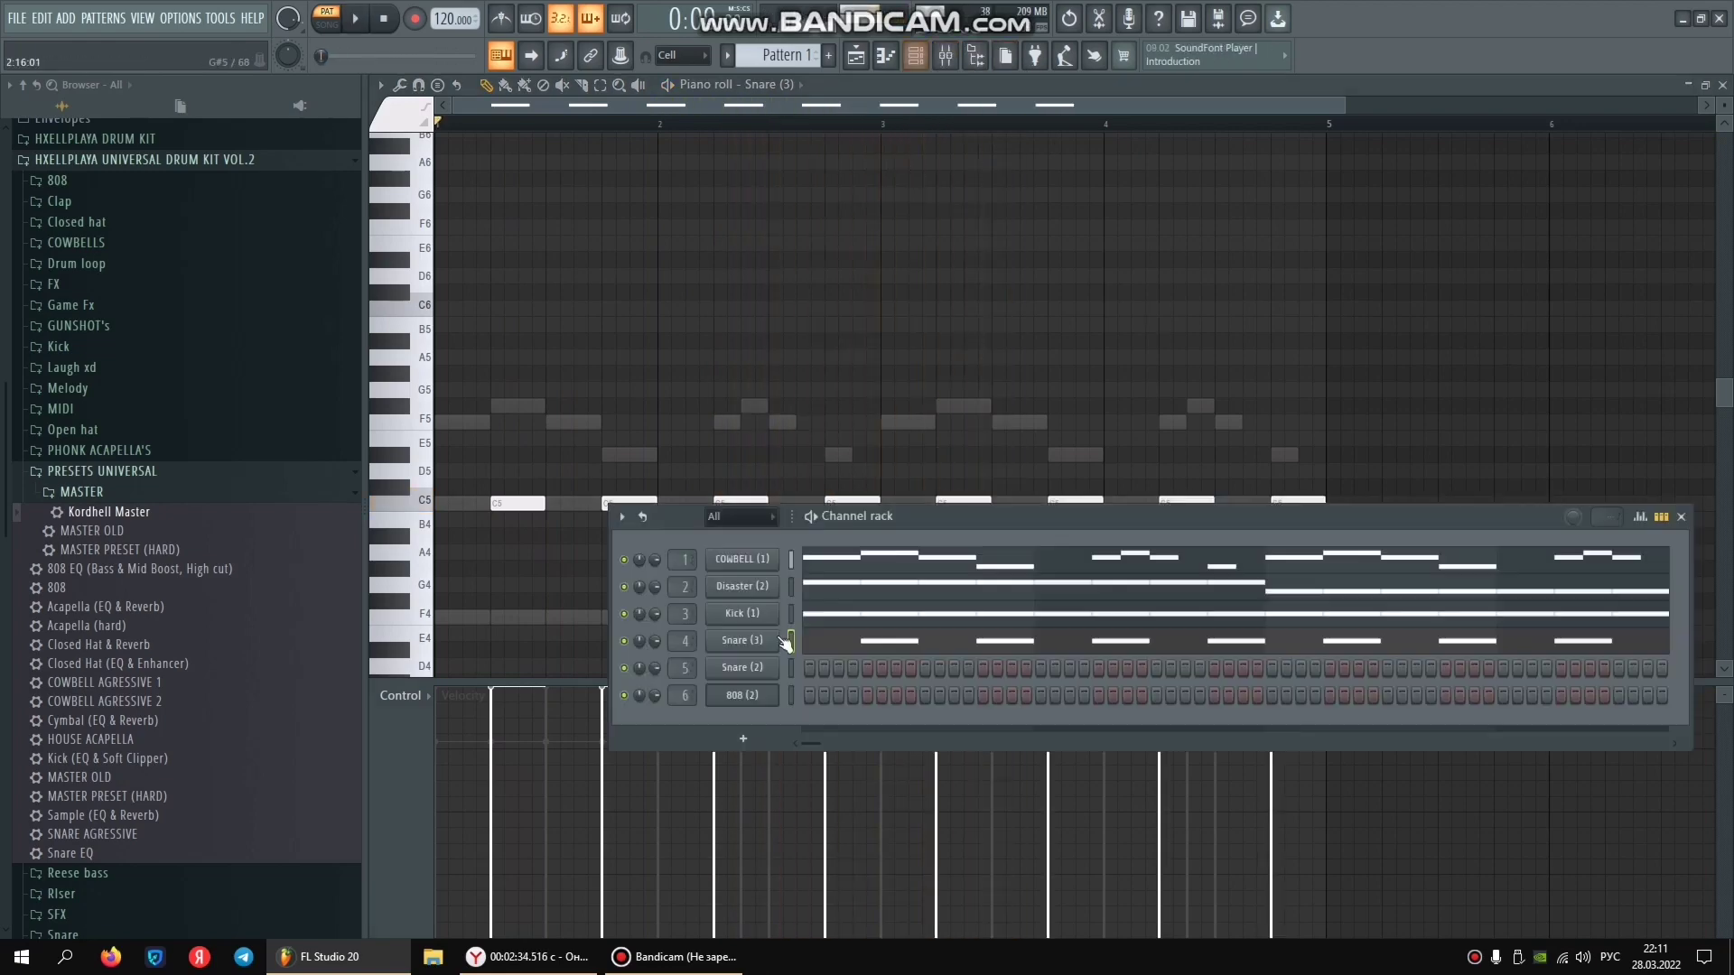
pyautogui.click(769, 643)
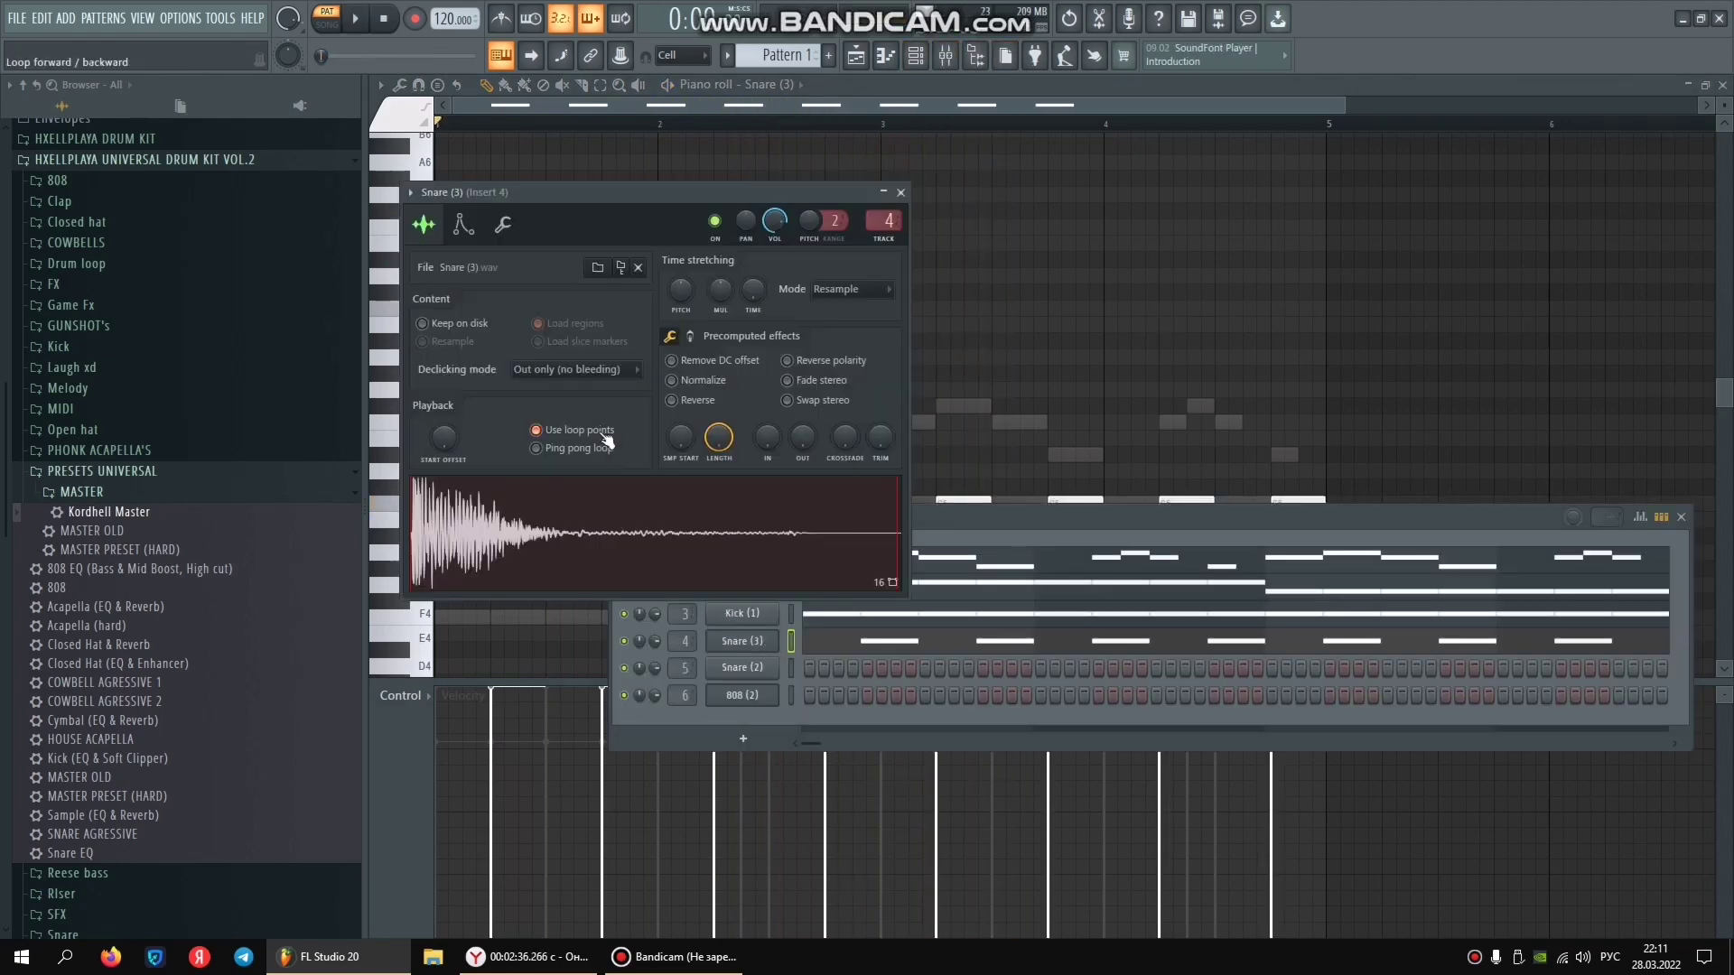
pyautogui.press('space')
pyautogui.moveTo(802, 441); pyautogui.dragTo(884, 394)
pyautogui.click(901, 192)
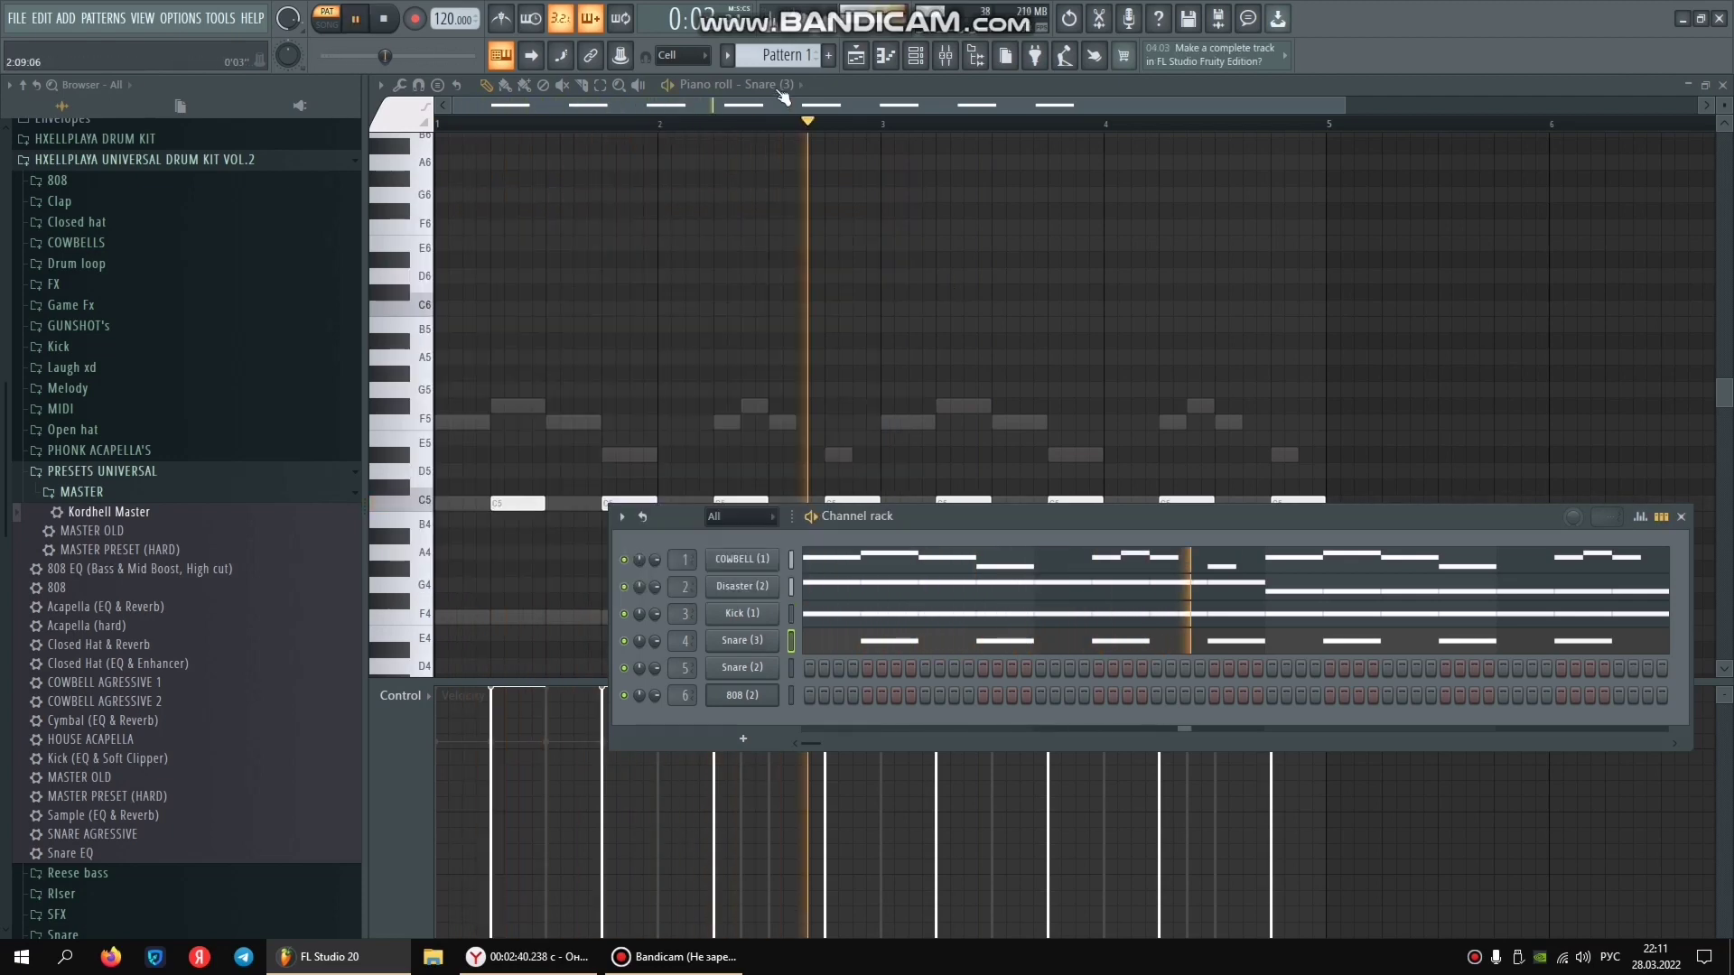
# Place one-beat C5 notes on beats 2 and 4 of bar 1 for Snare (2) and repeat them through bar 4.
pyautogui.click(799, 190)
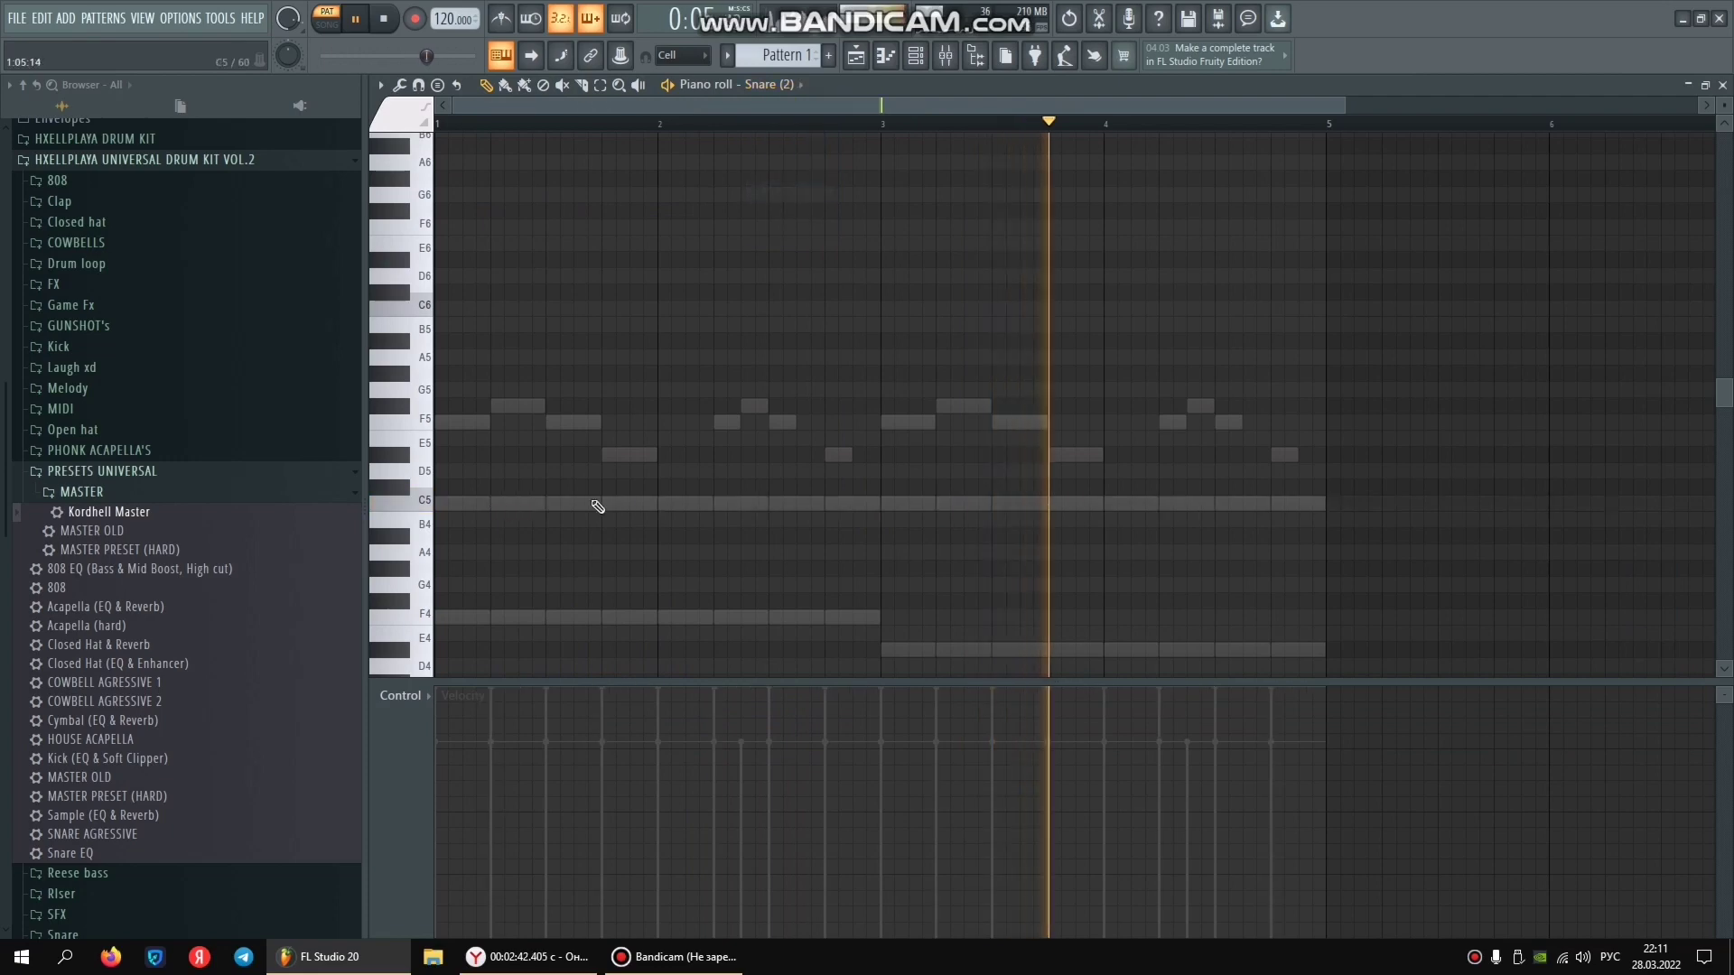
pyautogui.press('space')
pyautogui.click(497, 503)
pyautogui.click(623, 503)
pyautogui.hotkey('ctrl', 'a')
pyautogui.hotkey('ctrl', 'b')
pyautogui.press('space')
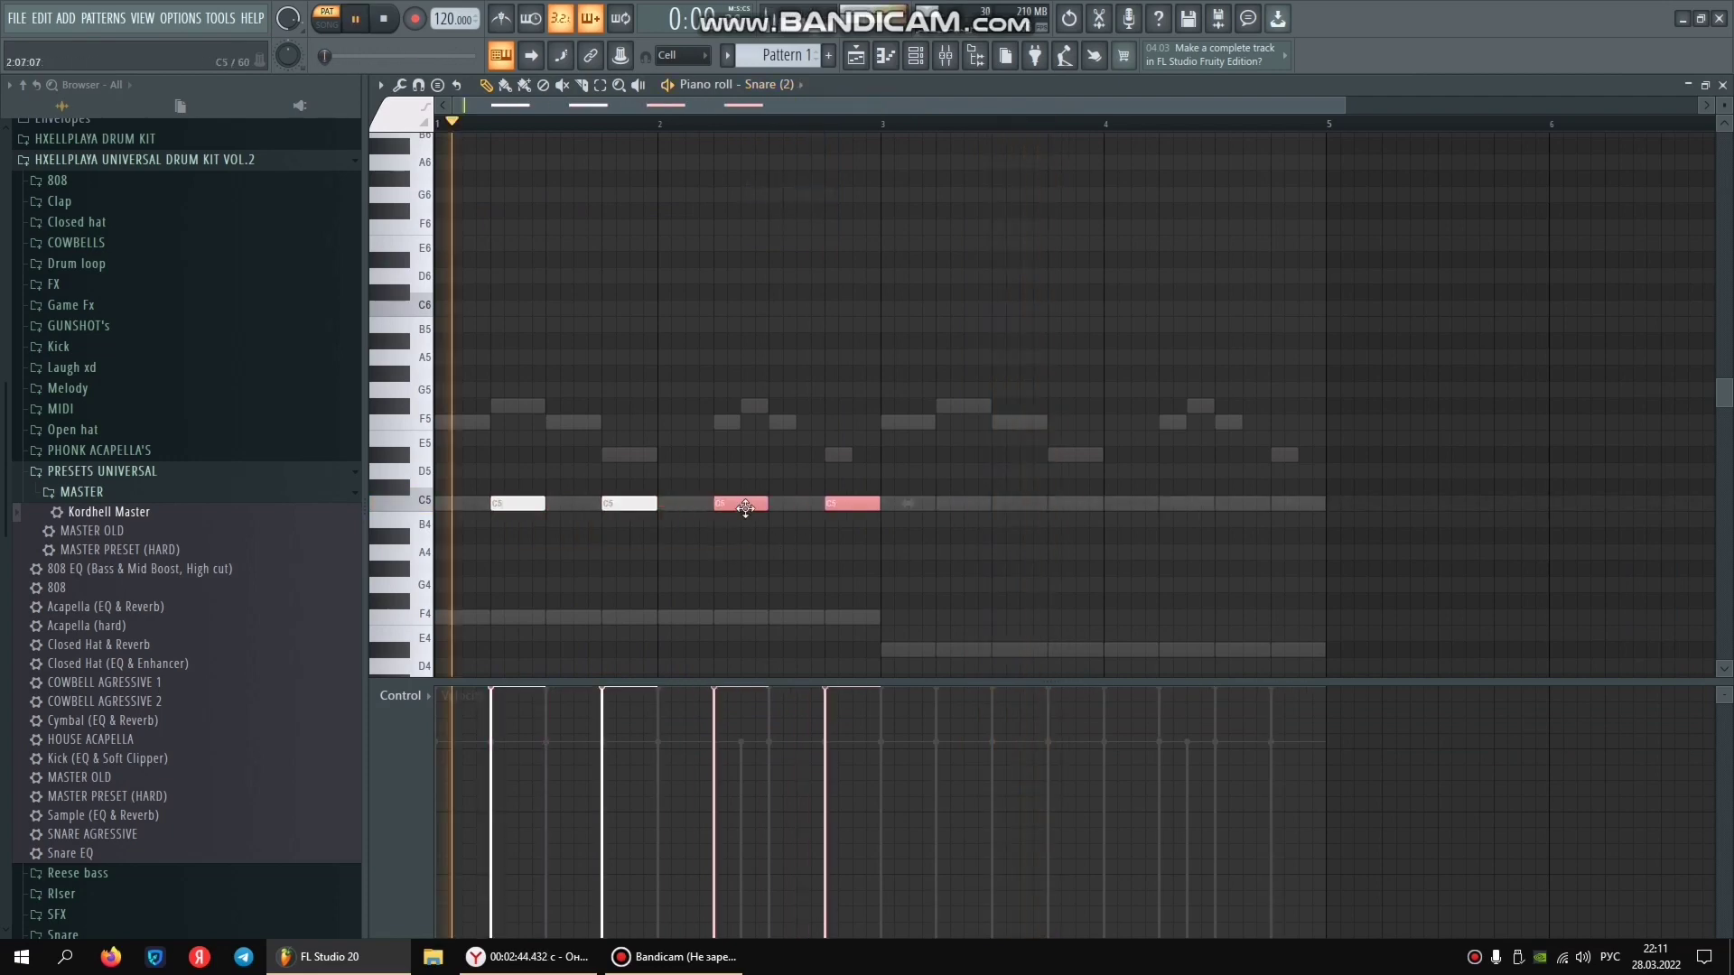
pyautogui.hotkey('ctrl', 'b')
pyautogui.hotkey('ctrl', 'b')
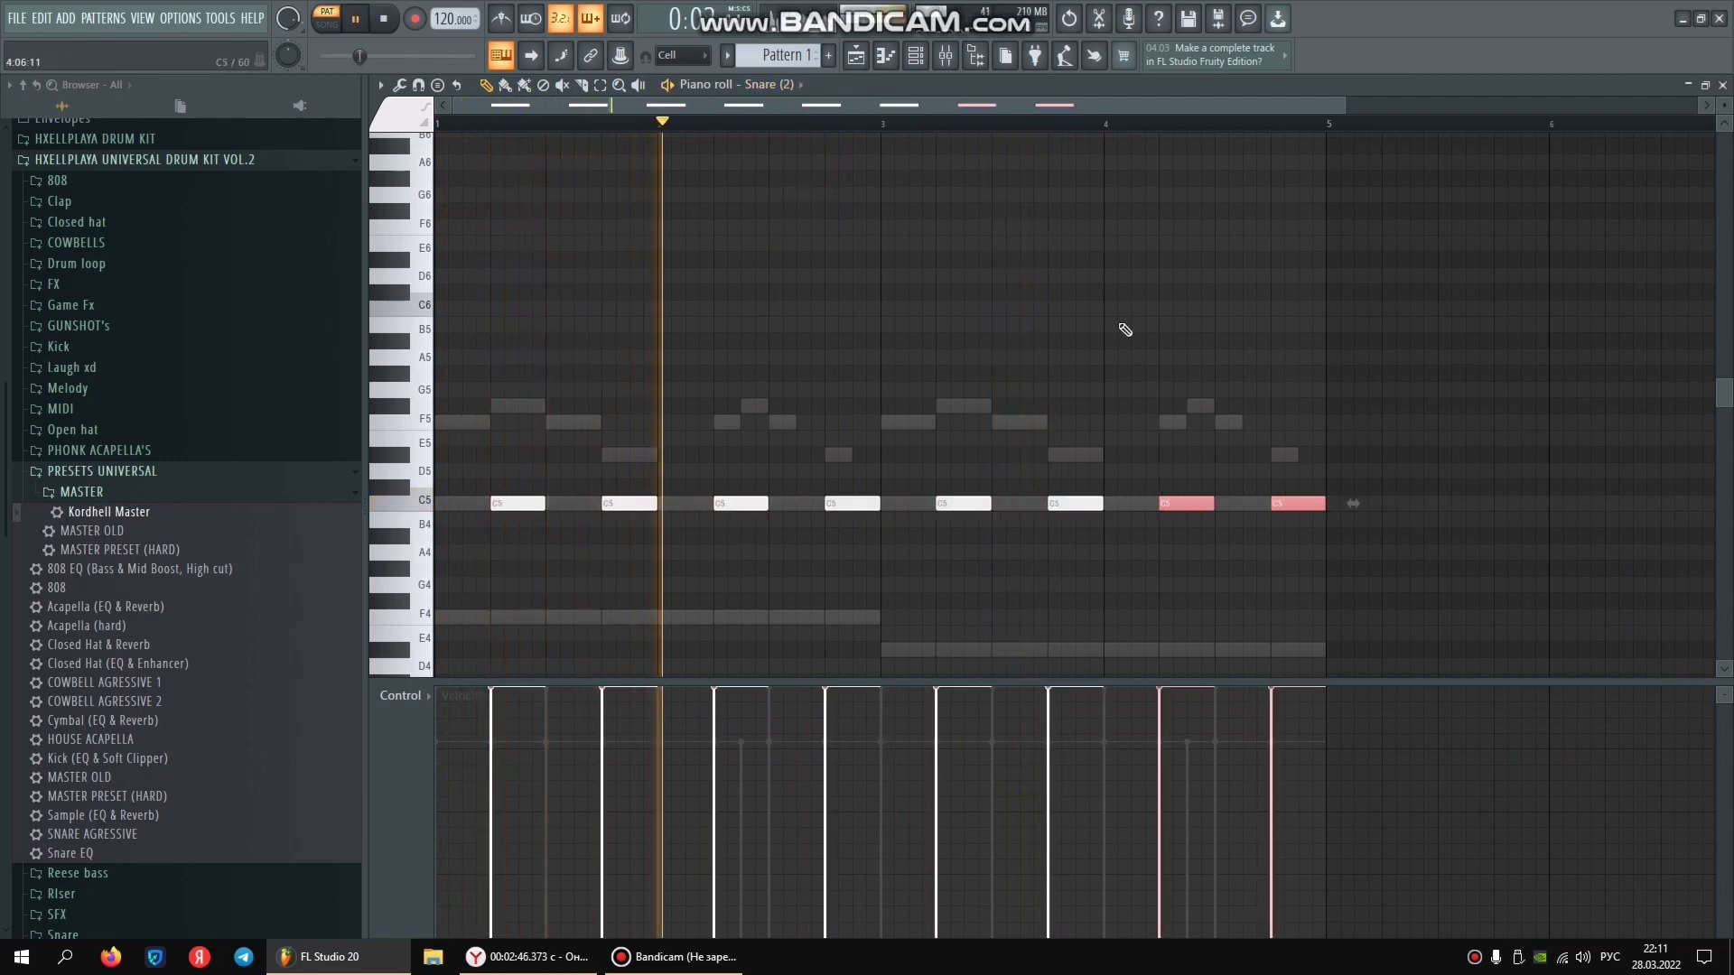
# Lower the velocities of all Snare (2) notes to a roughly even level.
pyautogui.scroll(-2, 1099, 323)
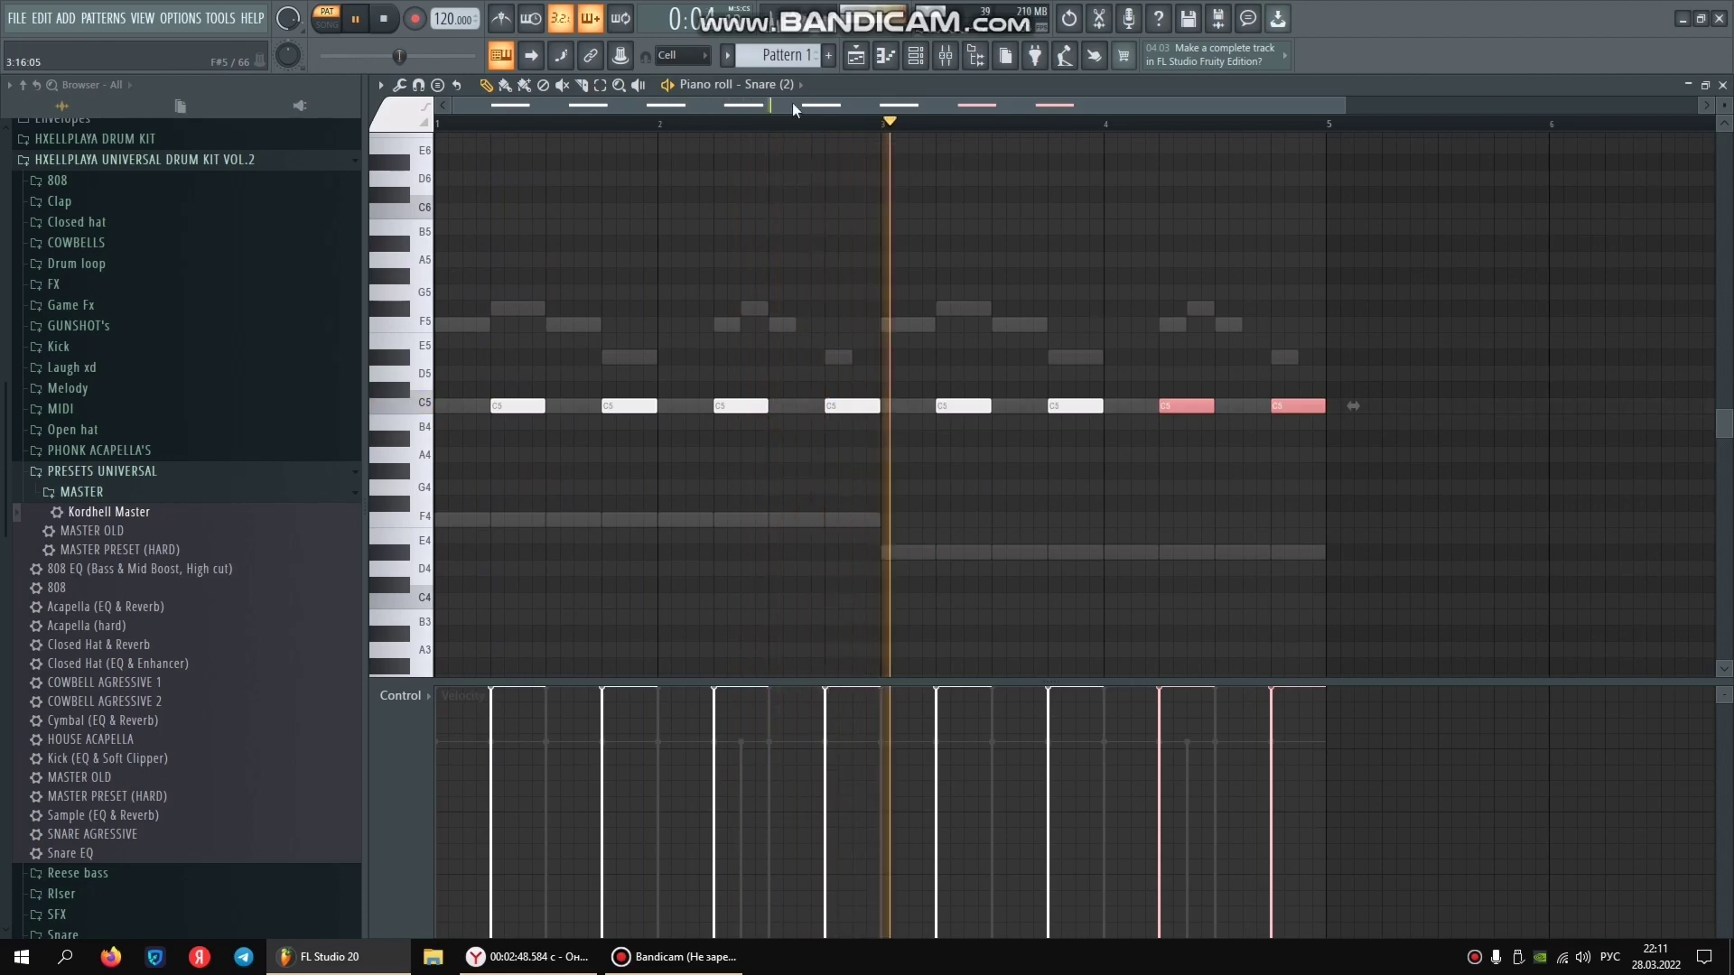
pyautogui.click(1289, 484)
pyautogui.hotkey('ctrl', 'z')
pyautogui.moveTo(1300, 718); pyautogui.dragTo(334, 722)
pyautogui.moveTo(1283, 747); pyautogui.dragTo(325, 744)
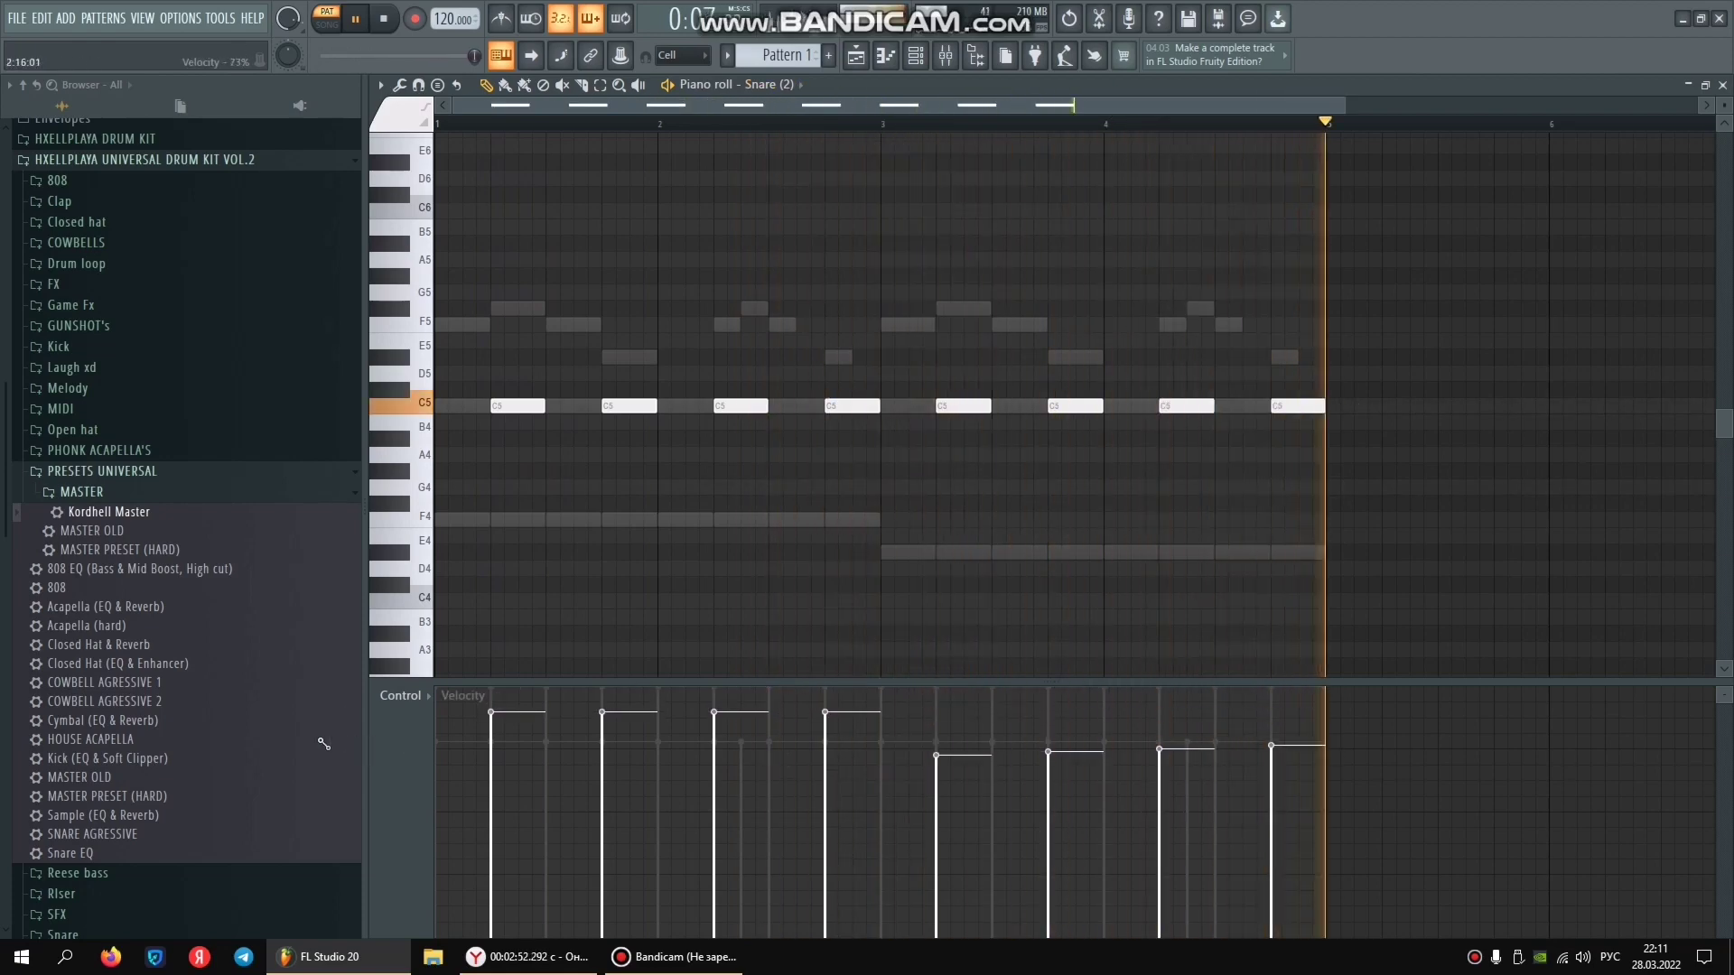
# Fill bars 1 and 2 of the 808 (2) piano roll with one-beat F4 notes.
pyautogui.click(774, 84)
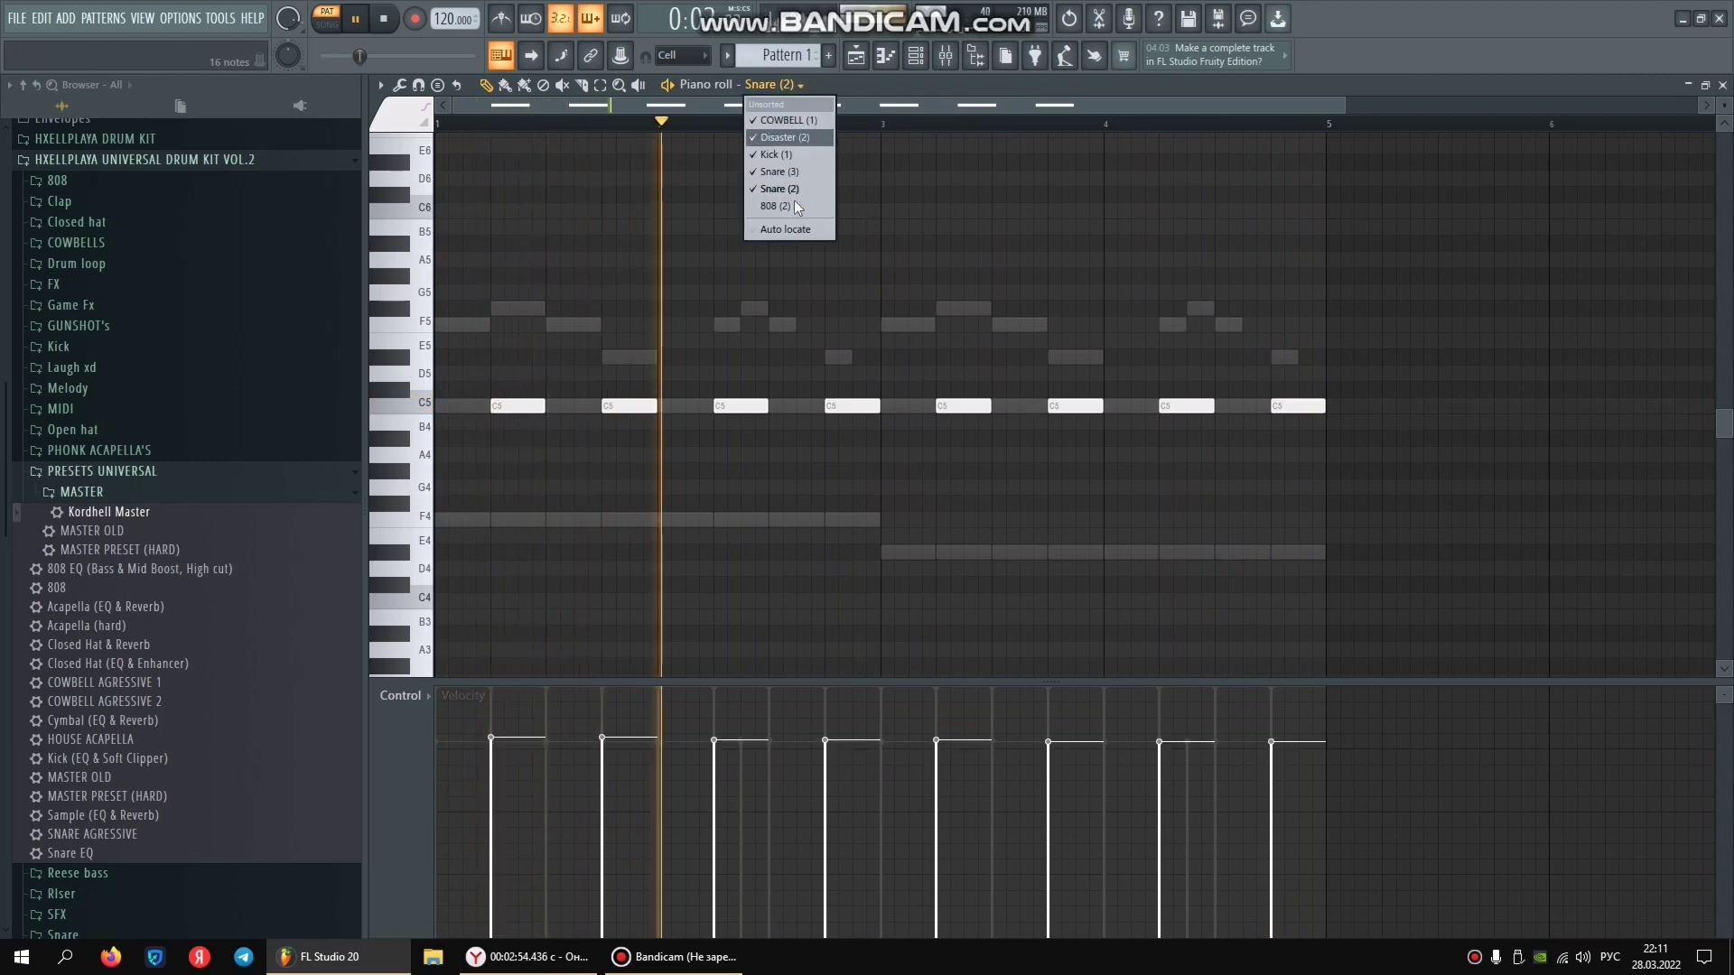
pyautogui.press('Return')
pyautogui.press('space')
pyautogui.click(445, 519)
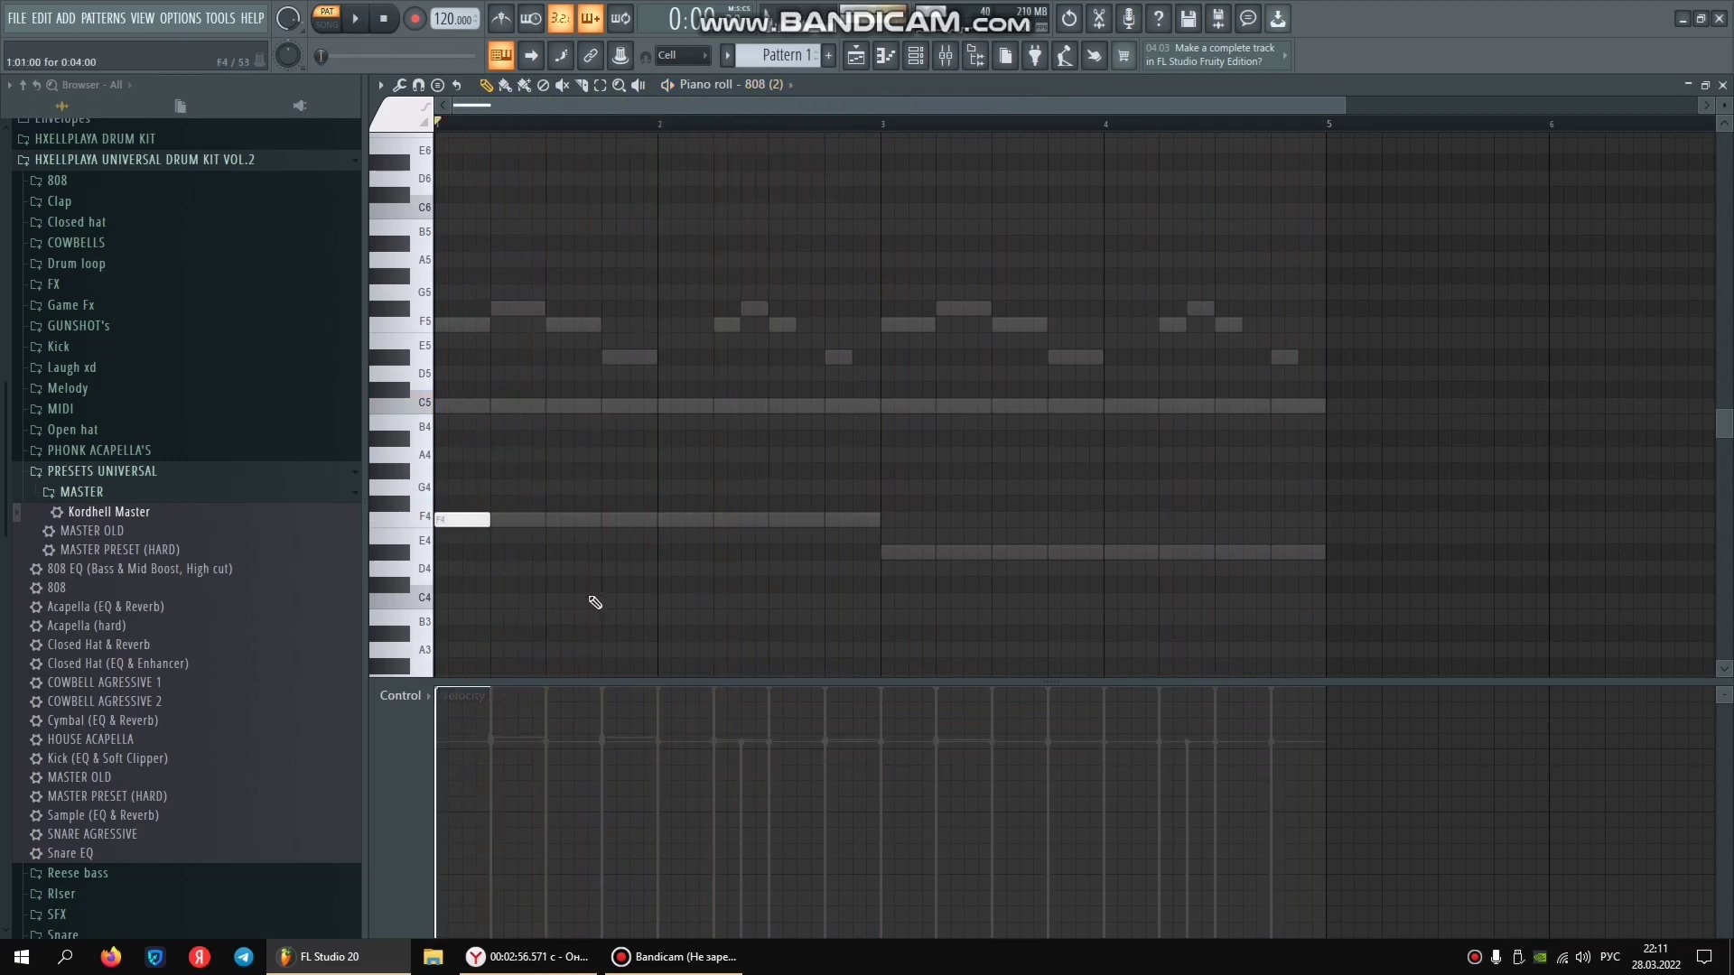
pyautogui.moveTo(593, 594); pyautogui.dragTo(317, 488)
pyautogui.hotkey('ctrl', 'b')
pyautogui.hotkey('ctrl', 'b')
pyautogui.hotkey('ctrl', 'b')
pyautogui.hotkey('ctrl', 'b')
pyautogui.hotkey('ctrl', 'b')
pyautogui.hotkey('ctrl', 'b')
pyautogui.hotkey('ctrl', 'b')
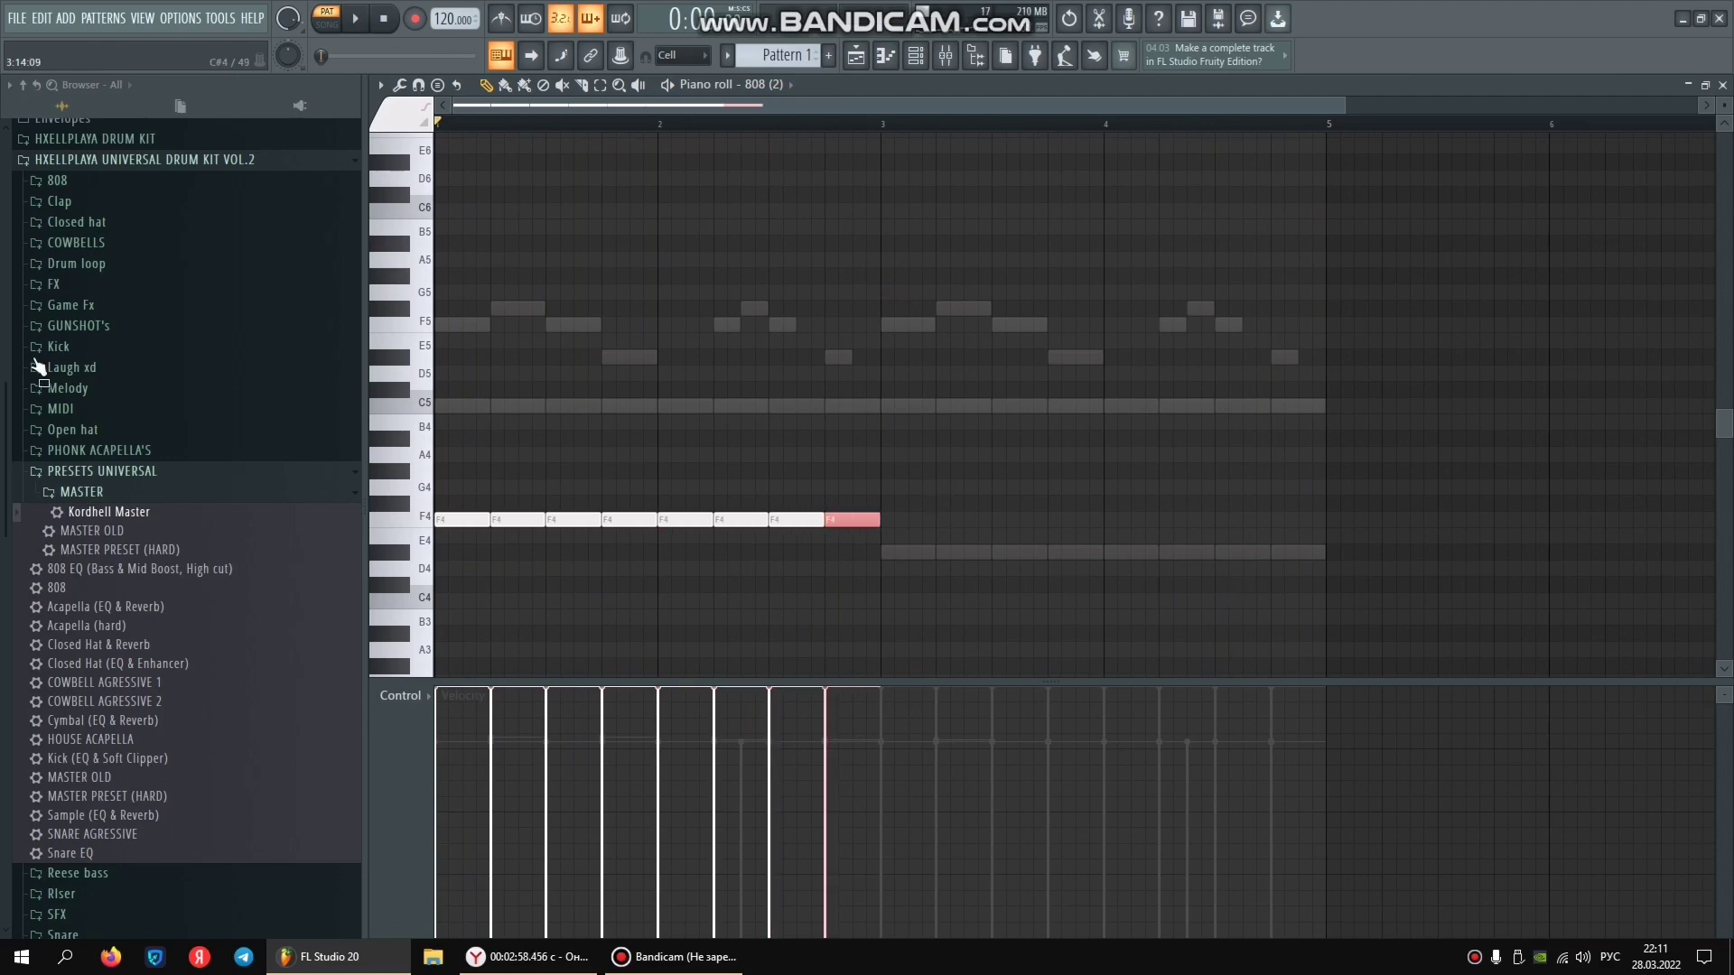
# Copy the 808 notes into bars 3 and 4 as D#4, and transpose all 808 notes up one octave.
pyautogui.hotkey('ctrl', 'a')
pyautogui.hotkey('ctrl', 'b')
pyautogui.press('Down')
pyautogui.press('Down')
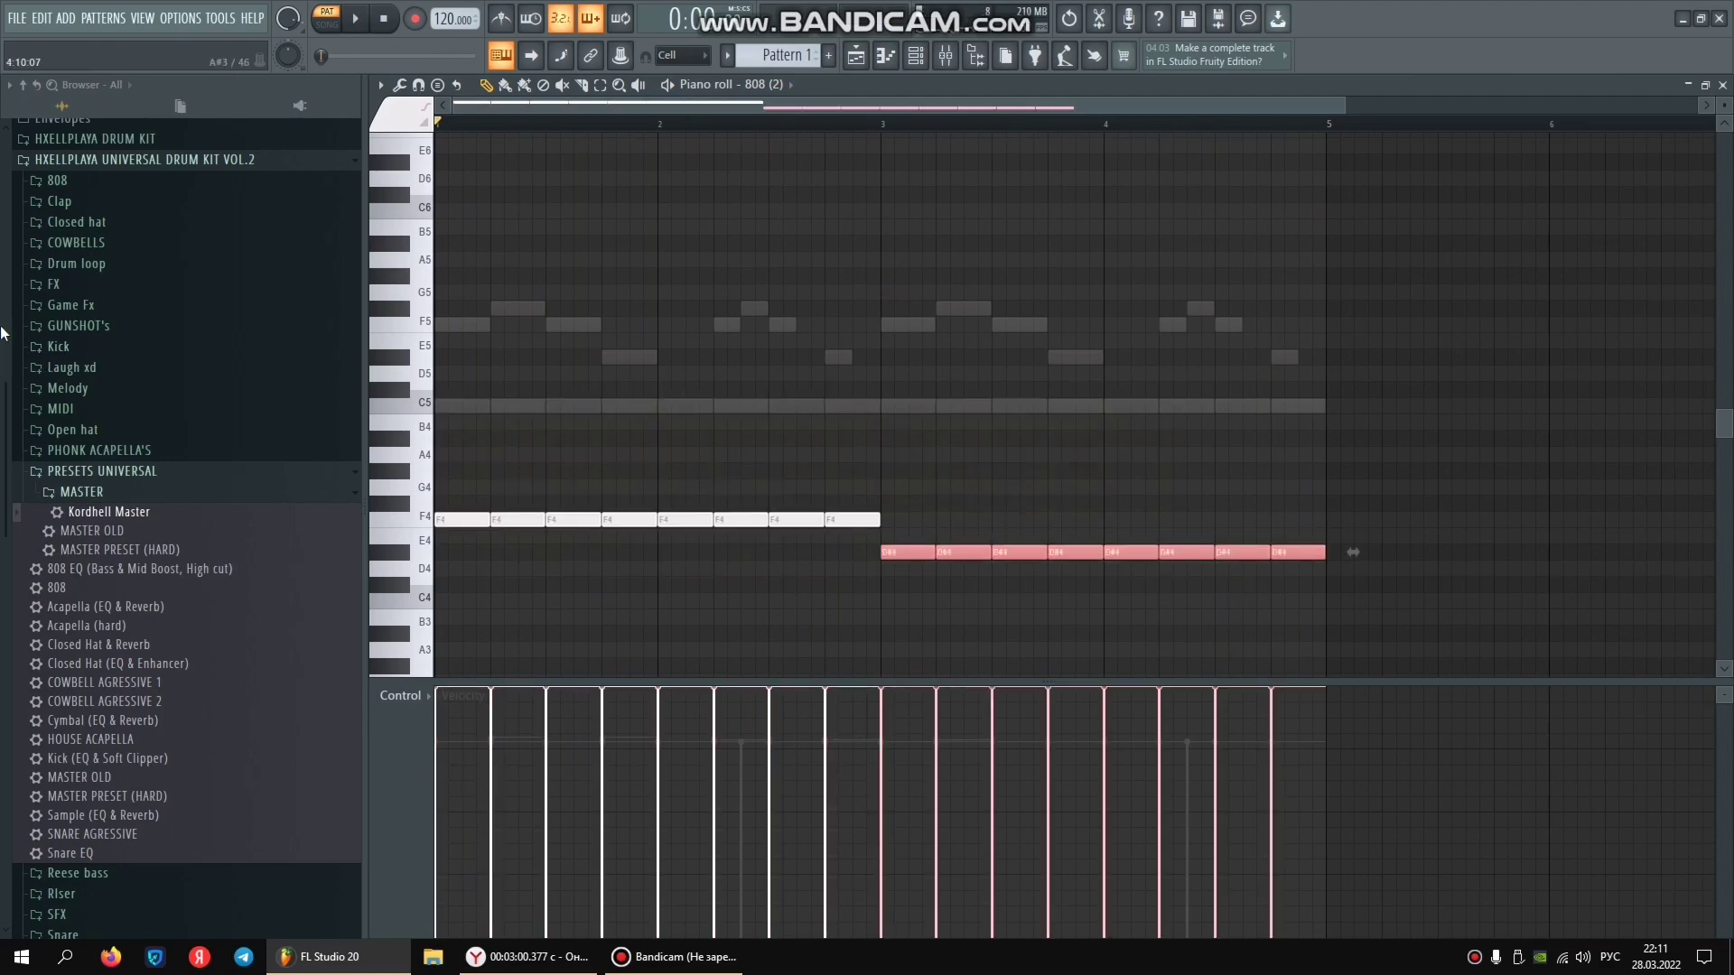
pyautogui.hotkey('ctrl', 'a')
pyautogui.hotkey('ctrl', 'Up')
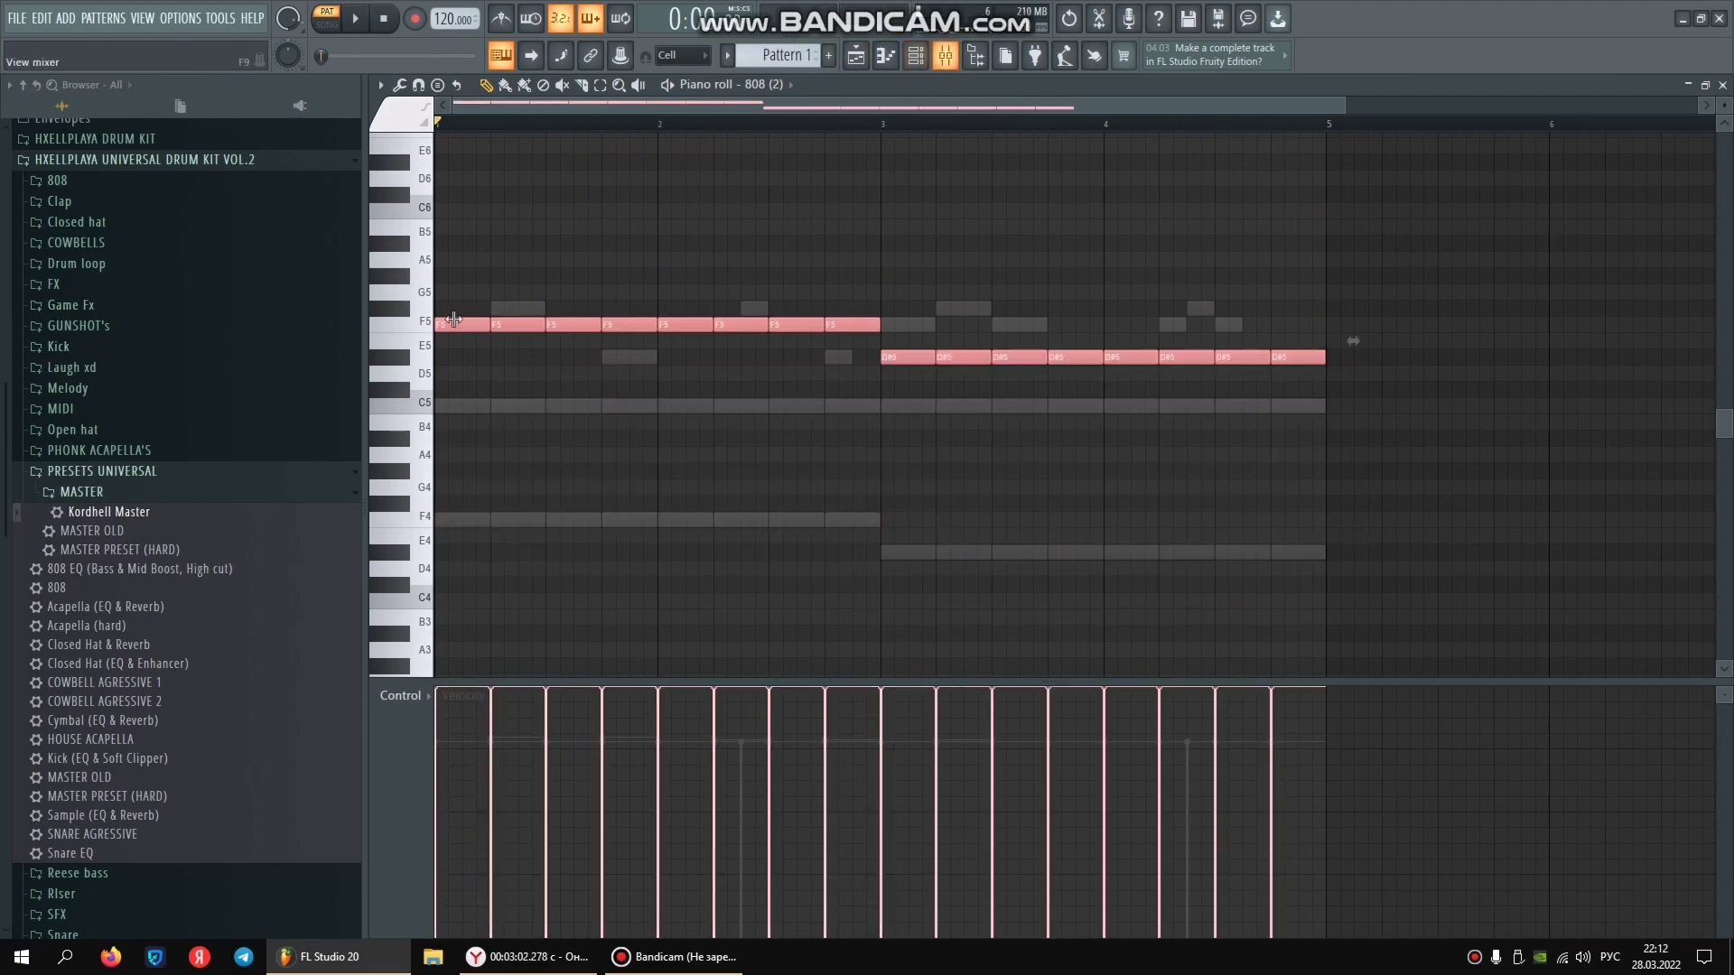
# Load the 808 preset onto mixer Insert 4 and add Kickstart to its third effect slot.
pyautogui.click(945, 56)
pyautogui.moveTo(615, 398); pyautogui.dragTo(605, 370)
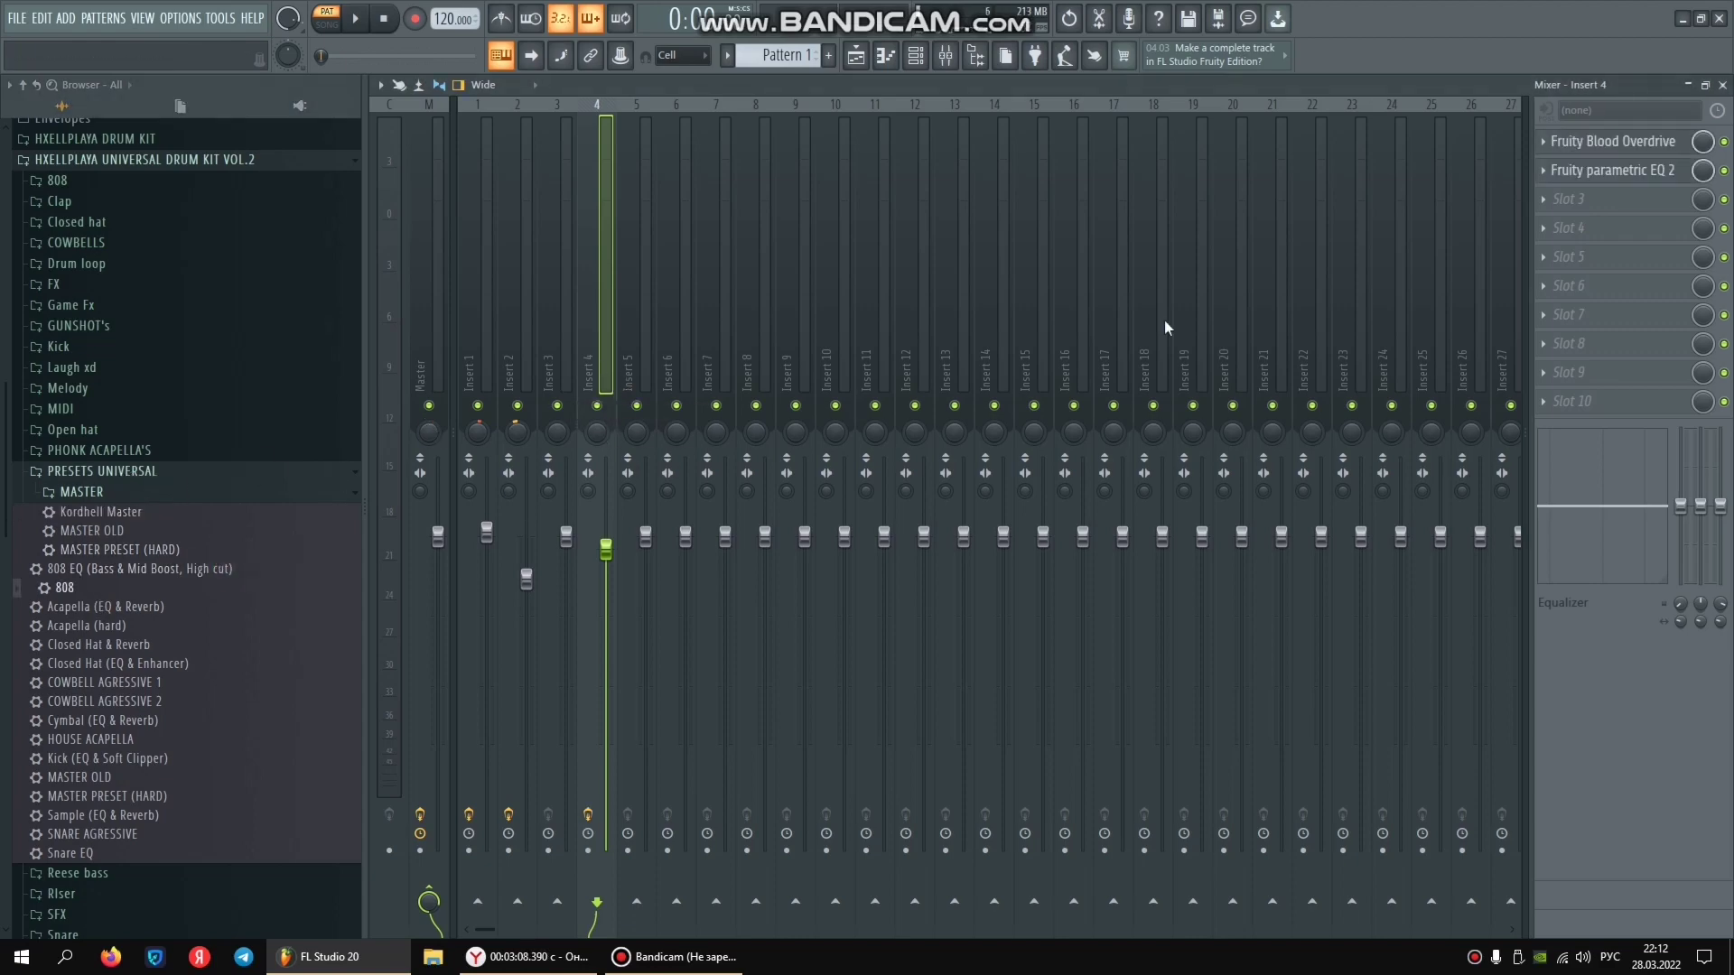
pyautogui.click(1572, 198)
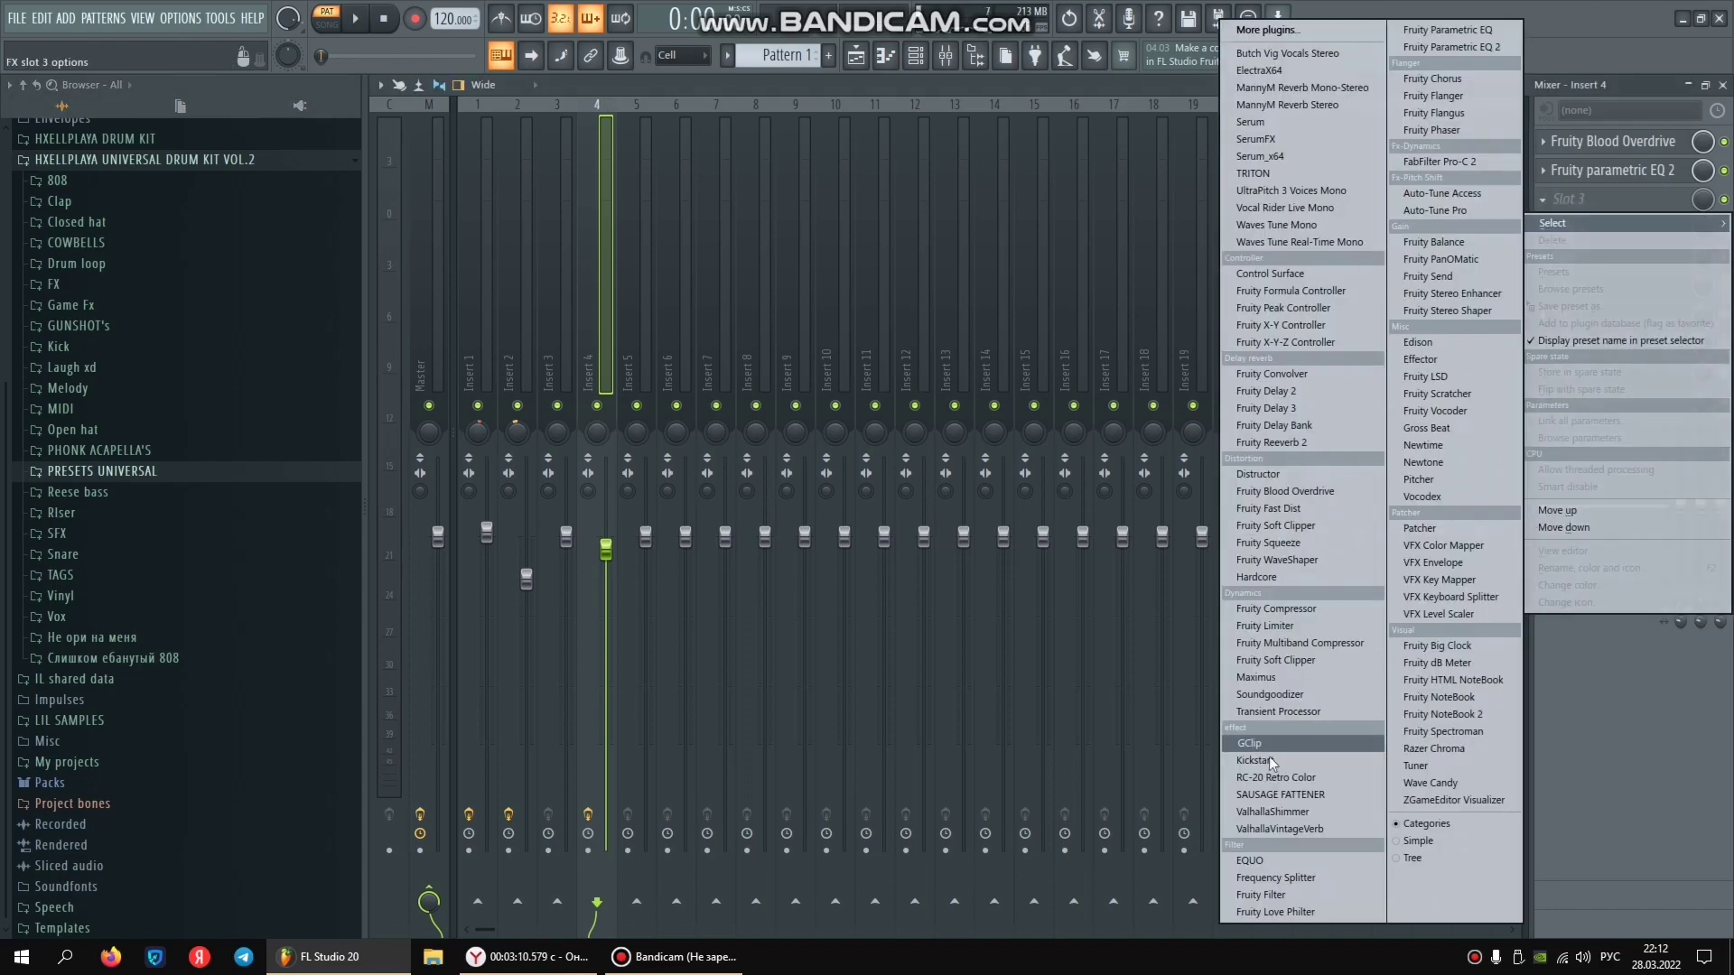
pyautogui.click(1270, 759)
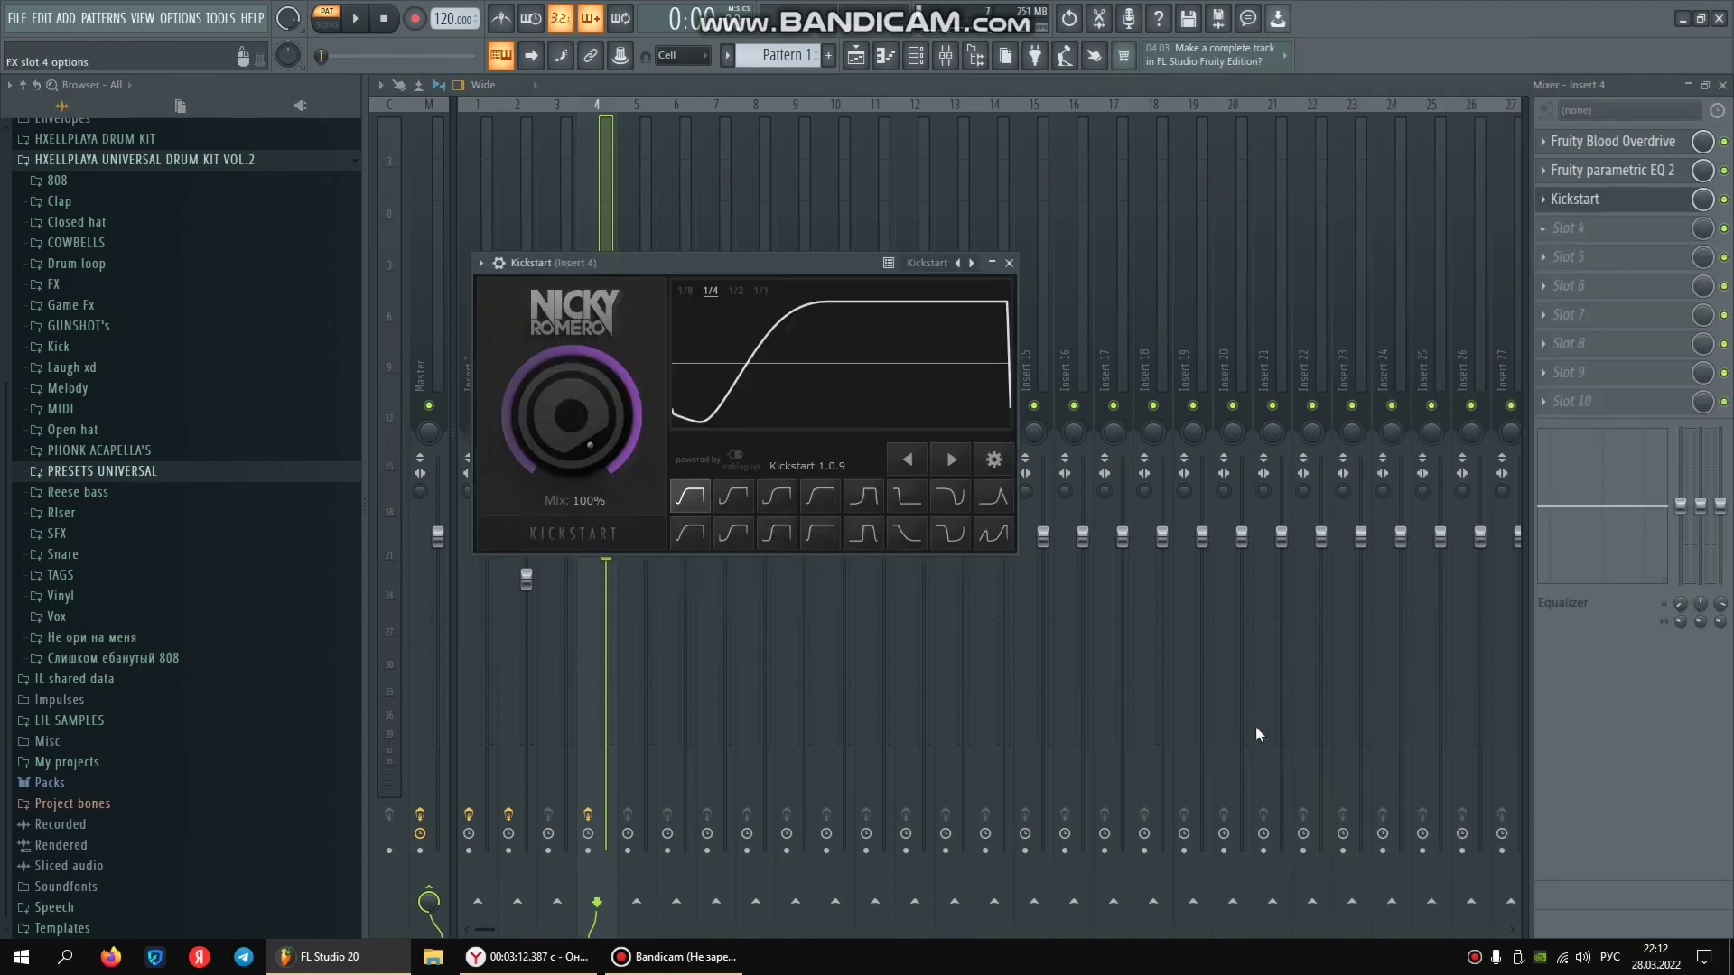
# Add GClip to the fourth effect slot of mixer Insert 4 and start playback.
pyautogui.click(1585, 228)
pyautogui.click(1260, 742)
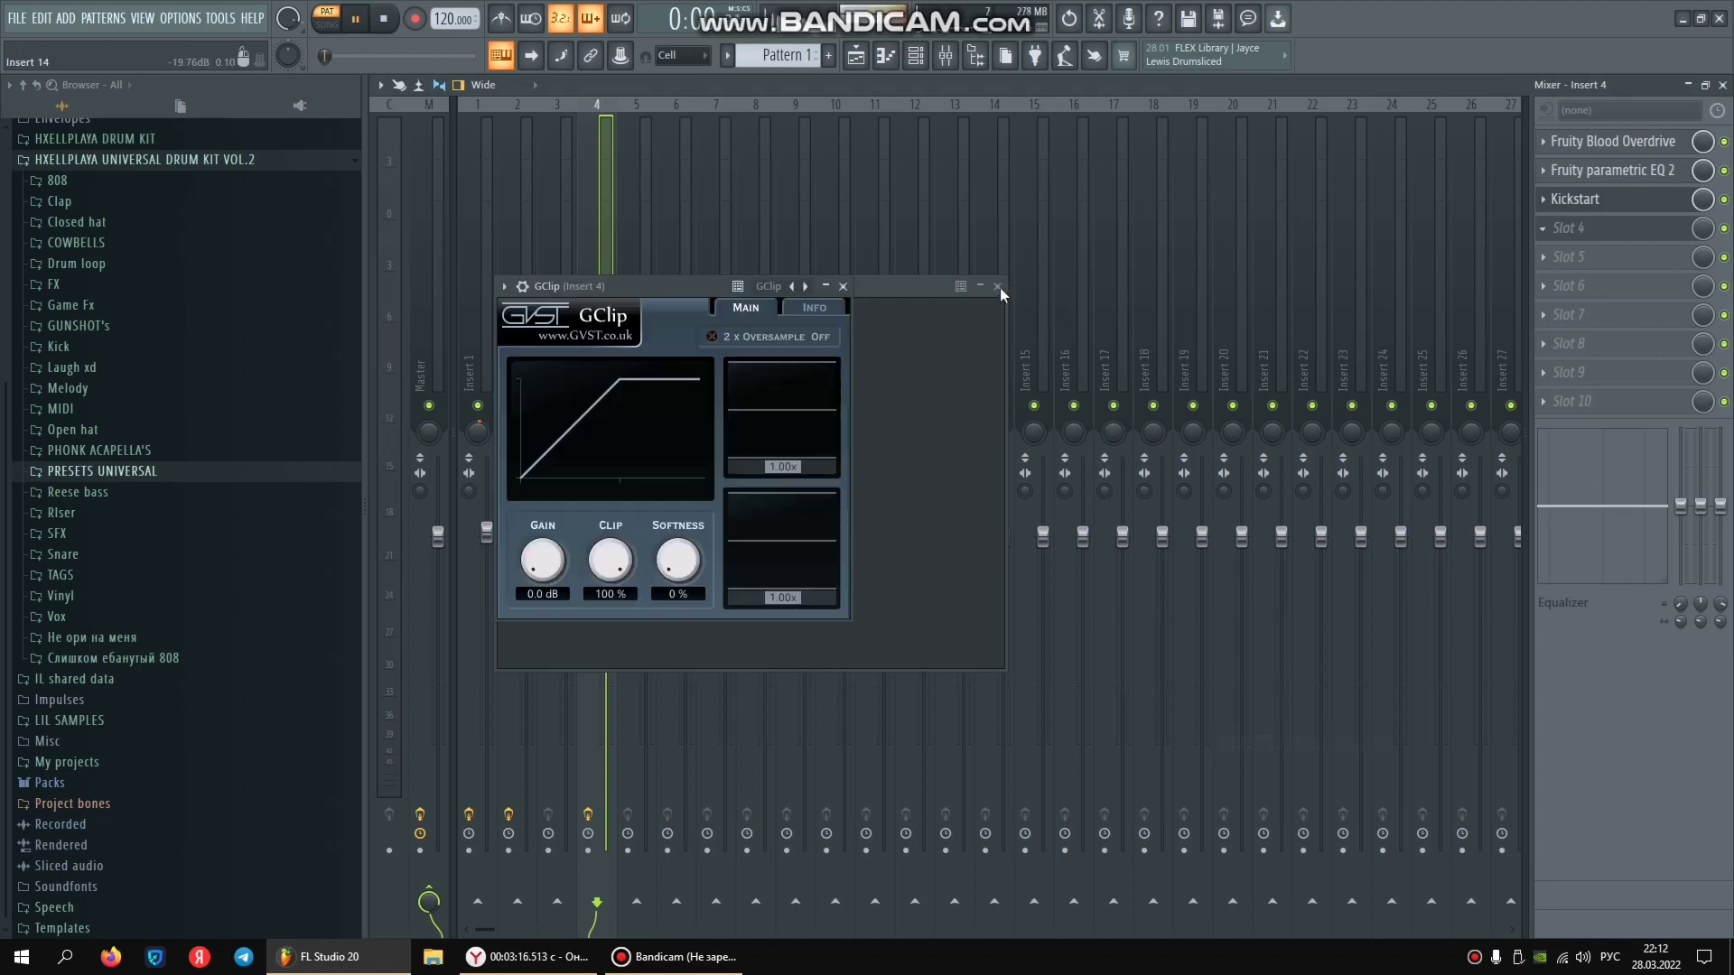
pyautogui.press('space')
pyautogui.press('Escape')
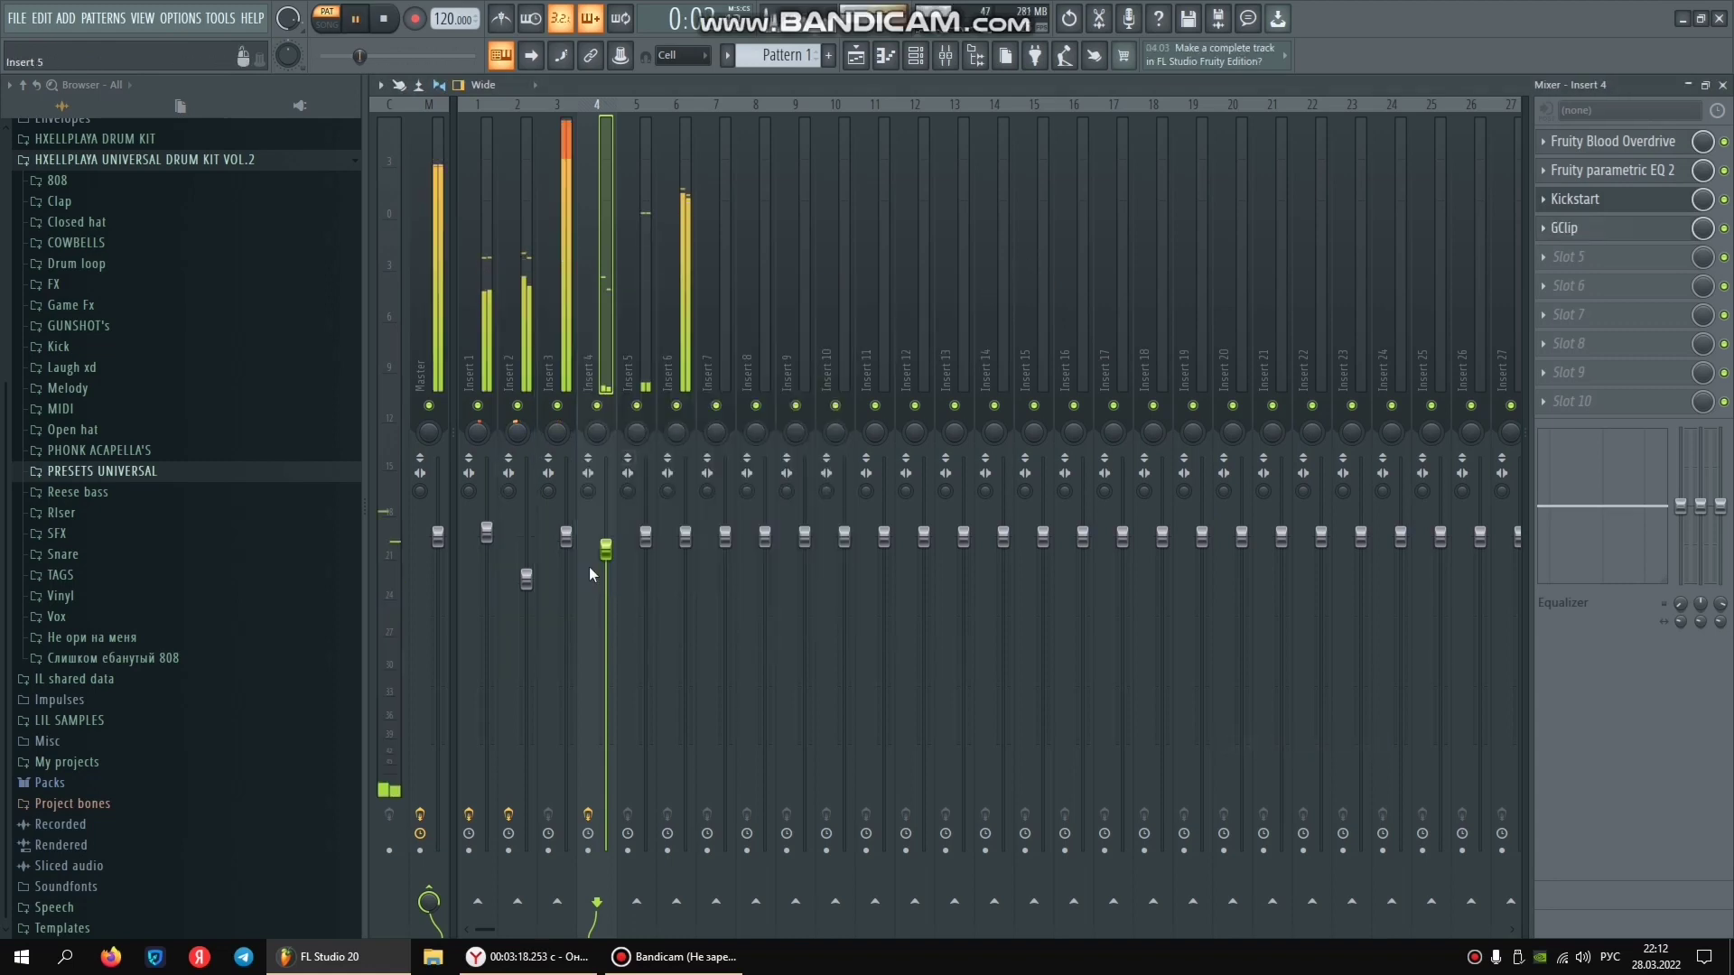
pyautogui.moveTo(605, 538); pyautogui.dragTo(603, 557)
pyautogui.scroll(-4, 604, 558)
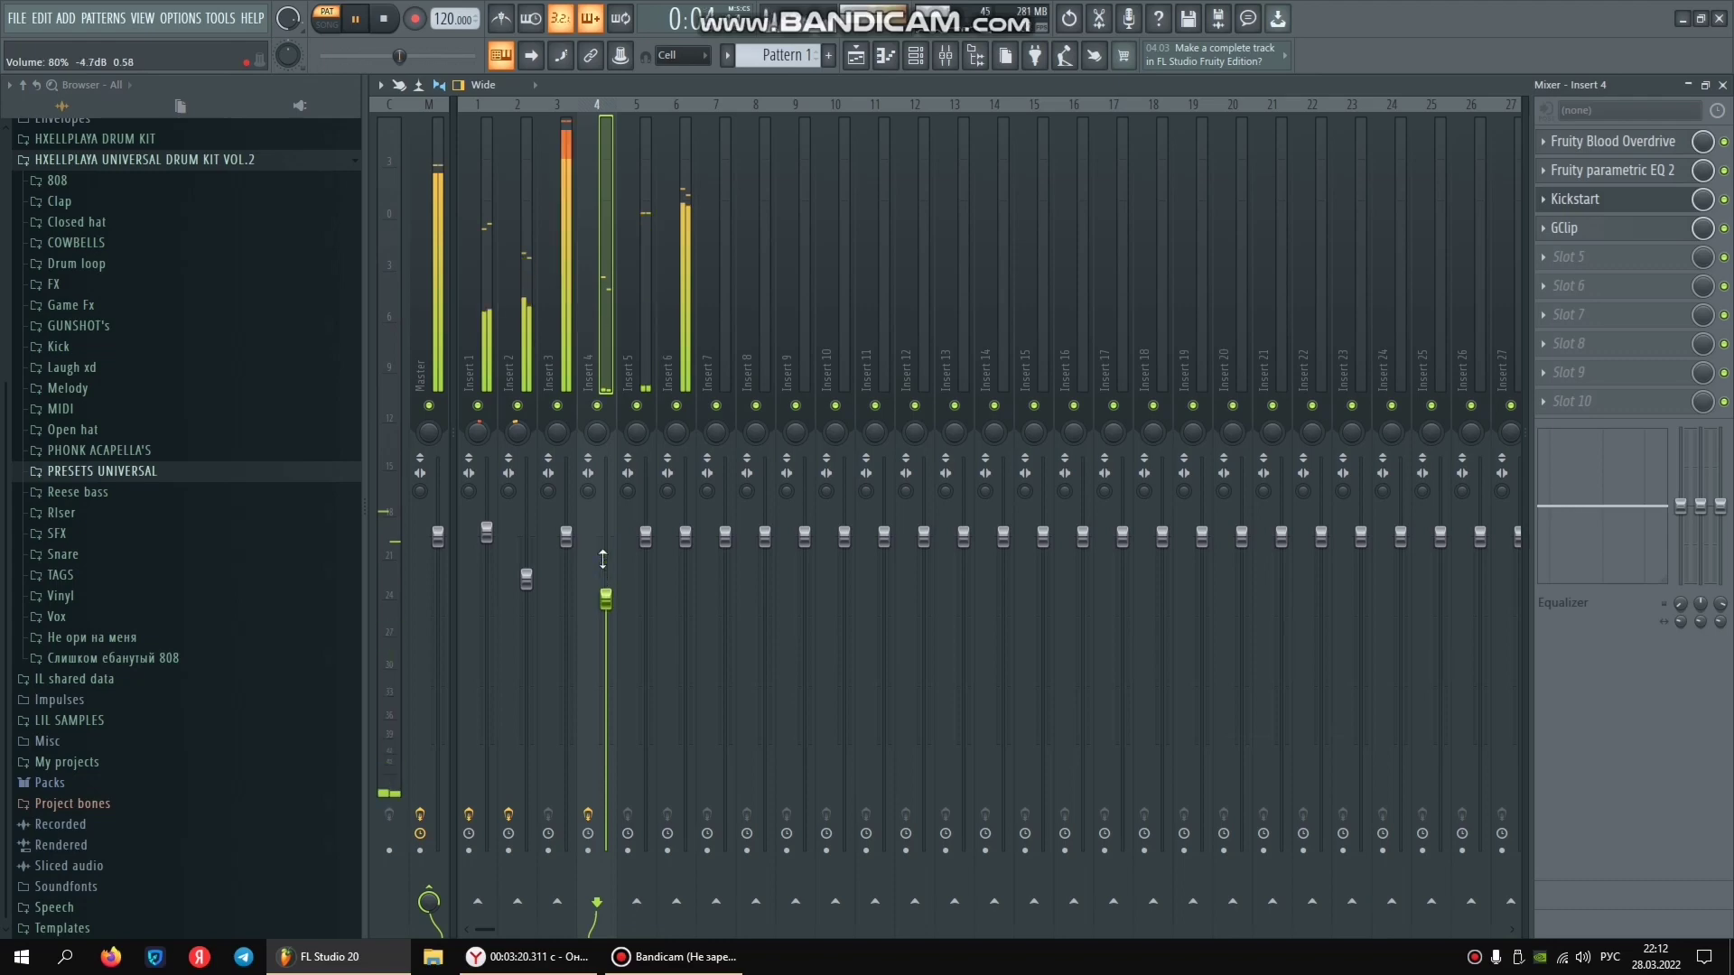
pyautogui.scroll(-3, 603, 560)
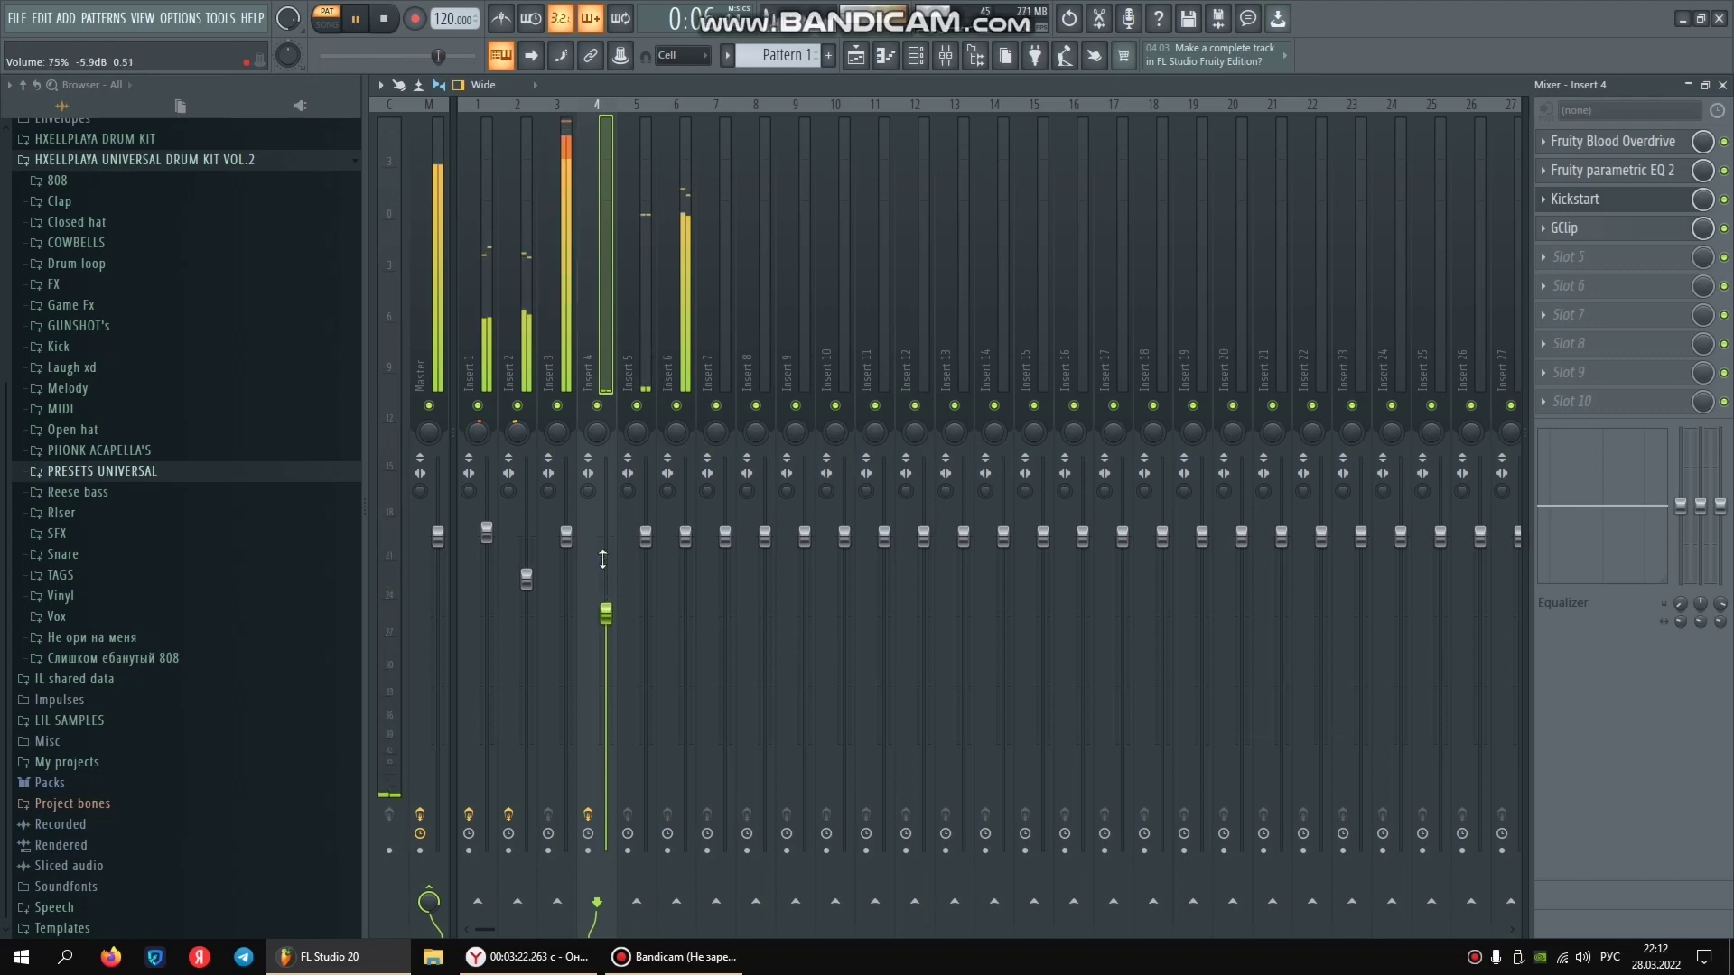
pyautogui.scroll(4, 603, 560)
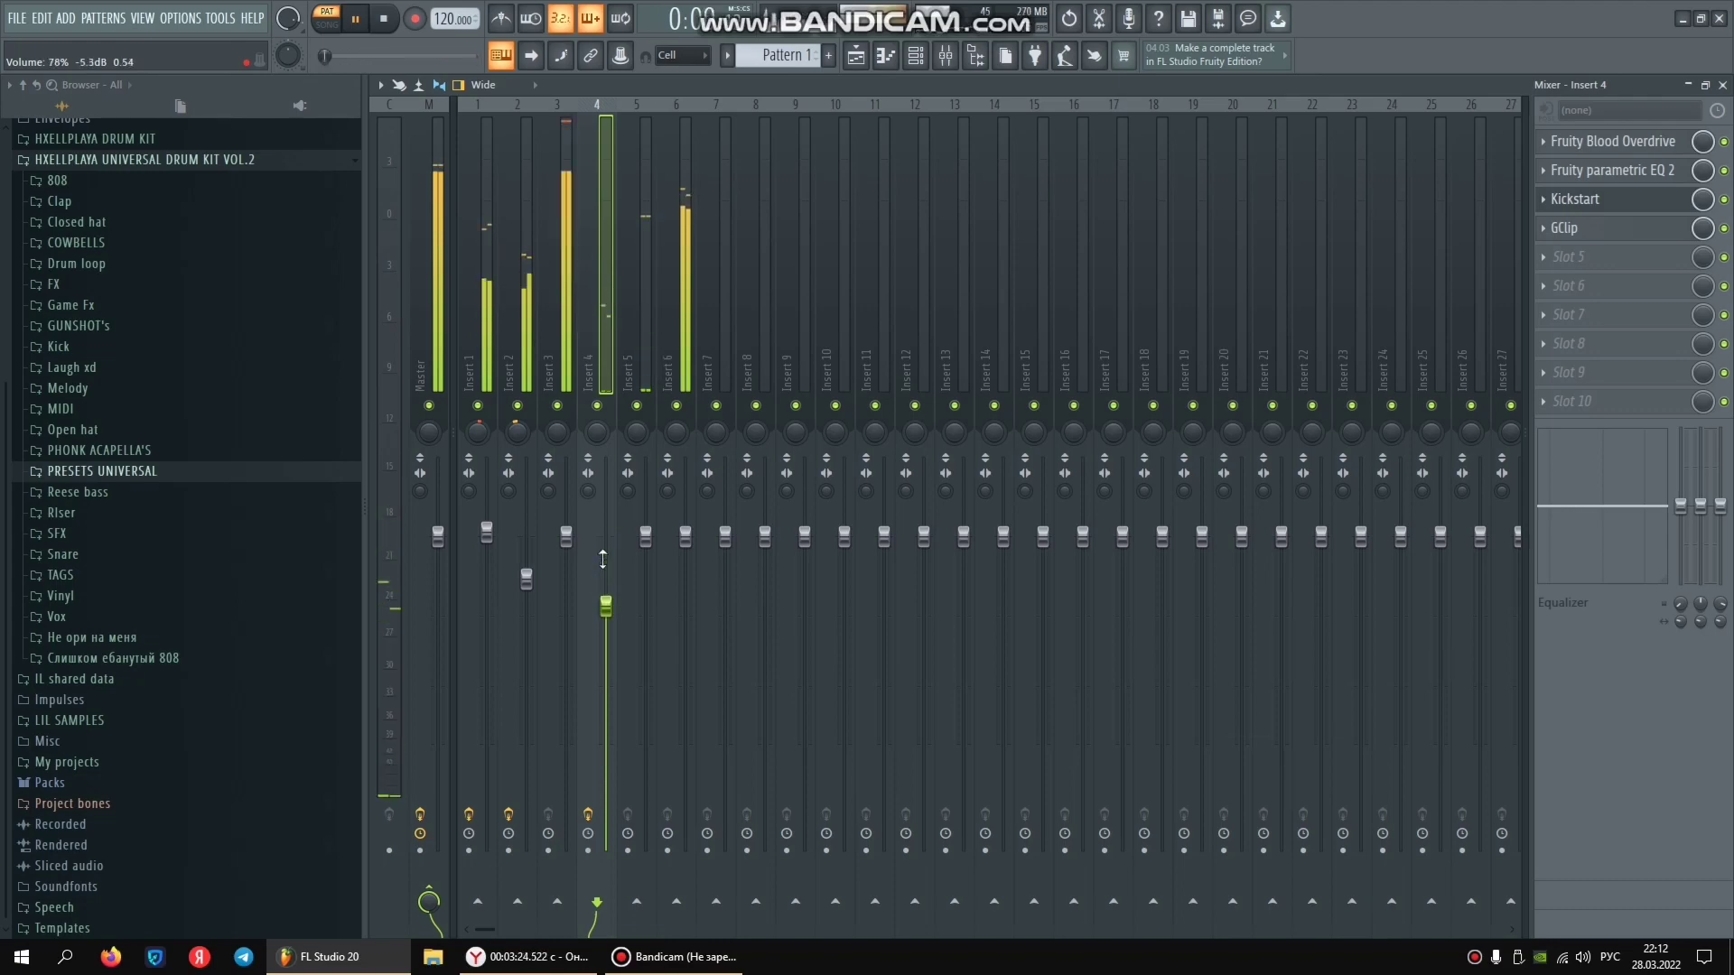
pyautogui.rightClick(603, 560)
pyautogui.click(621, 571)
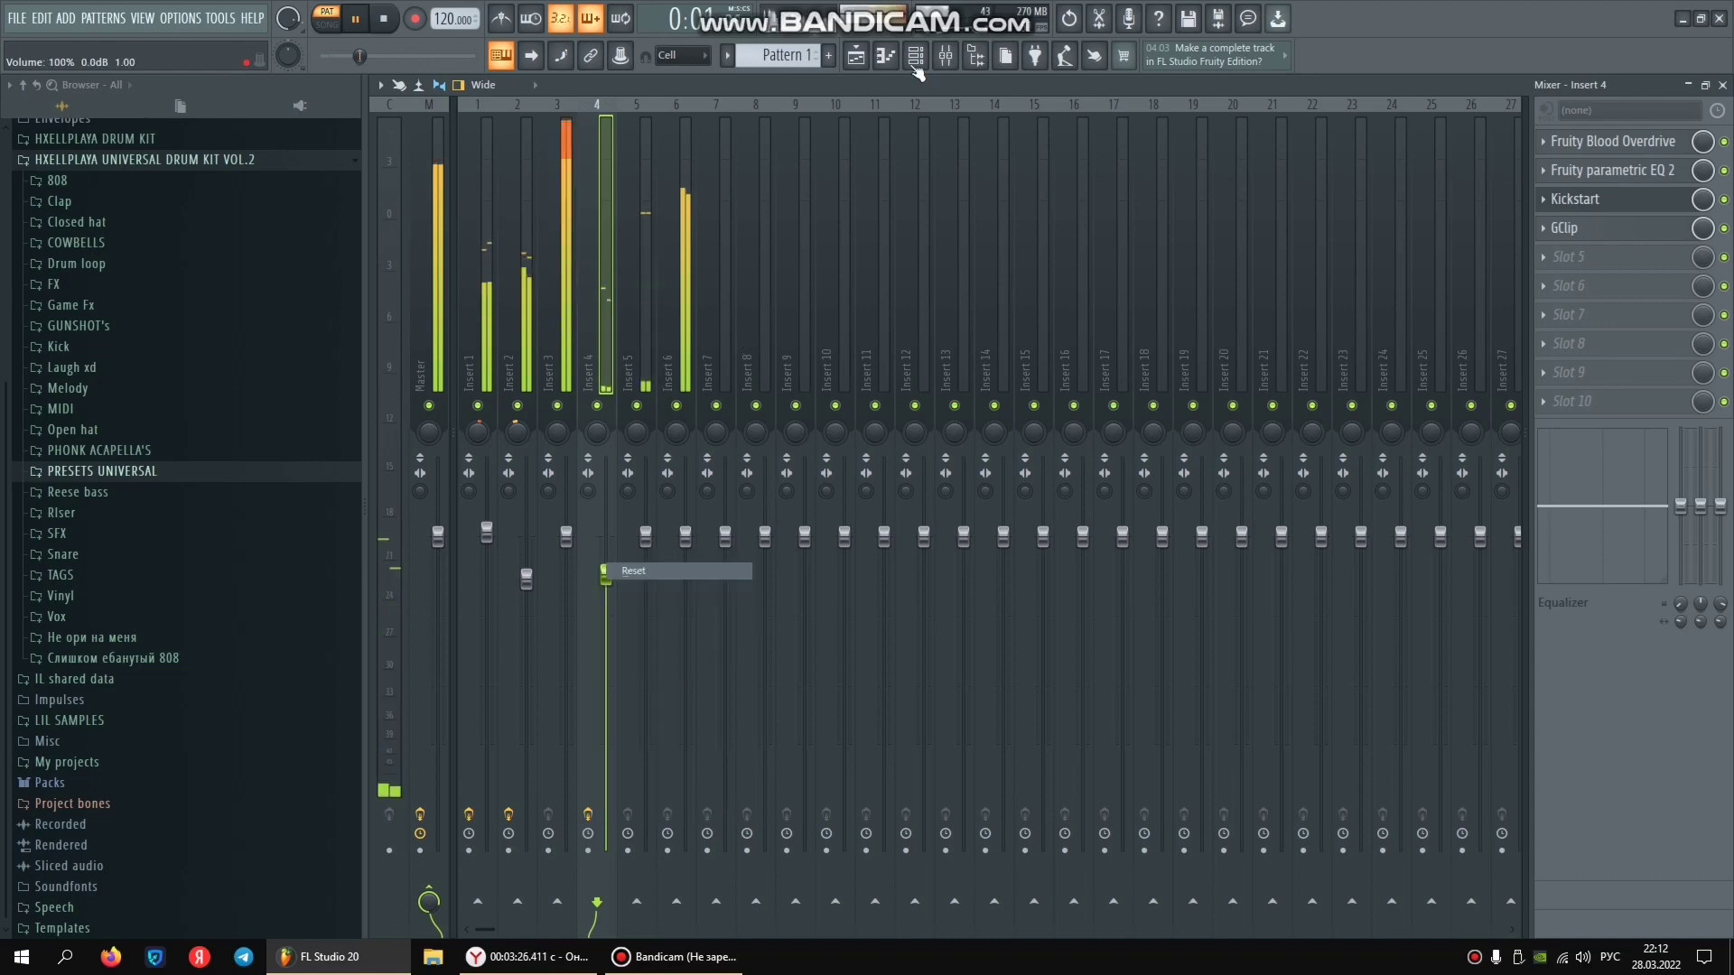
# Stop playback, check the channel-to-mixer routing in the channel rack, and reset mixer Insert 4 to default.
pyautogui.press('space')
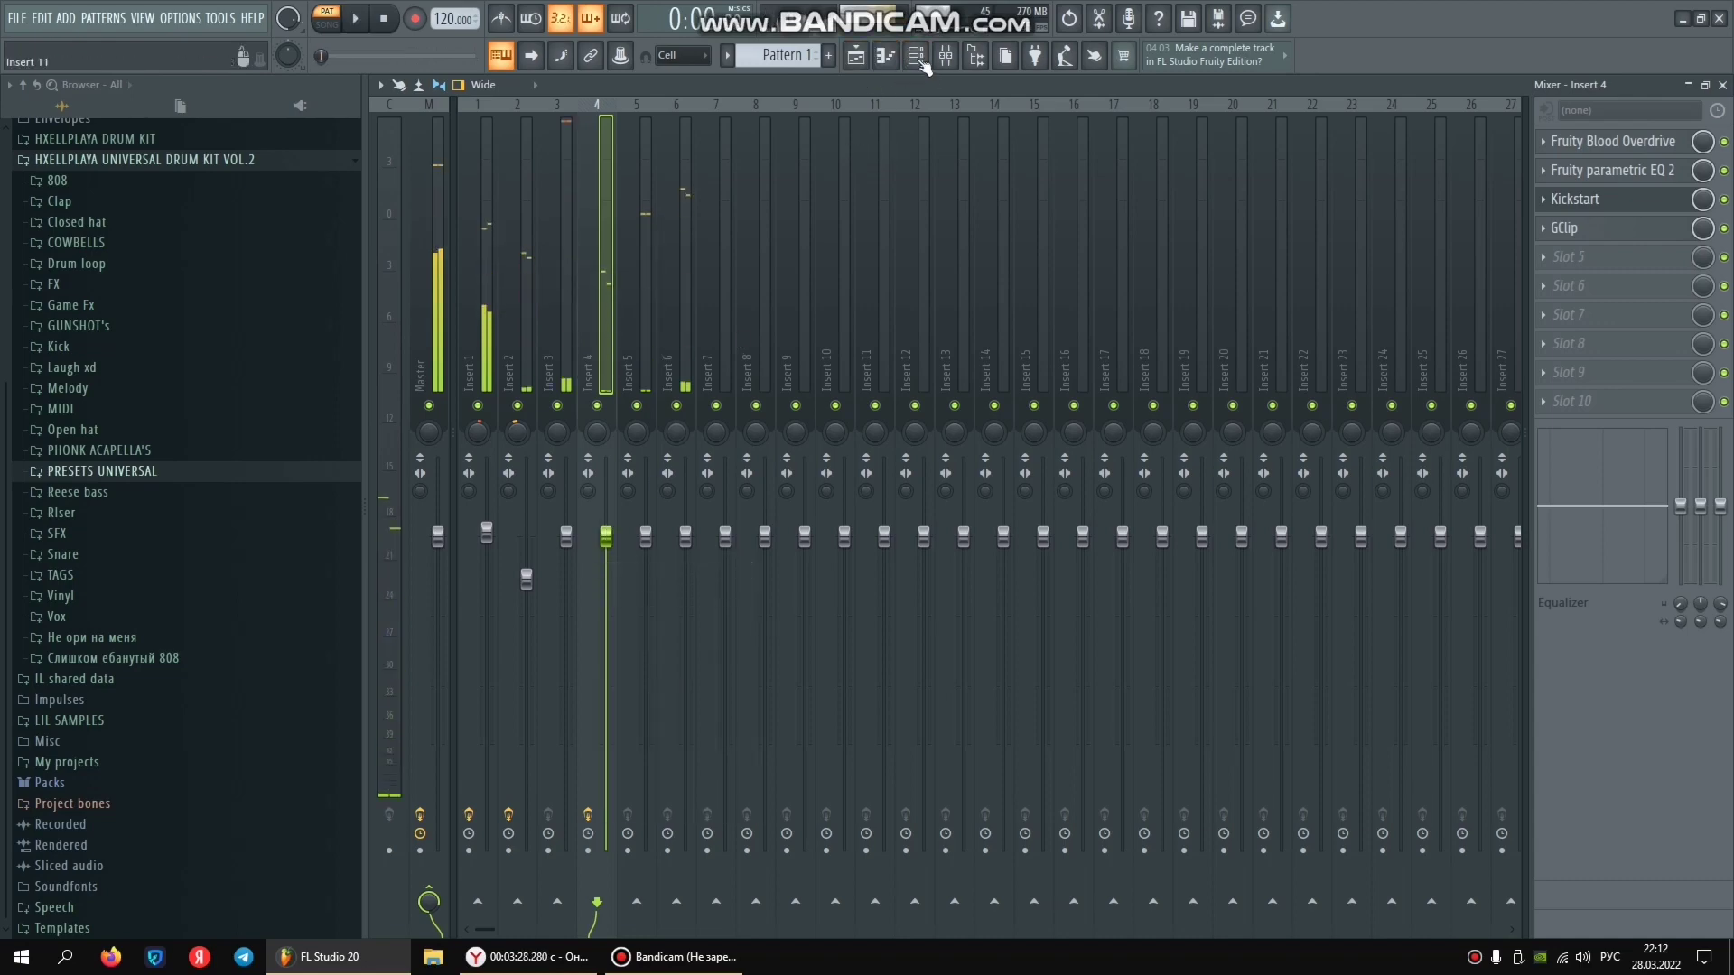
pyautogui.click(910, 64)
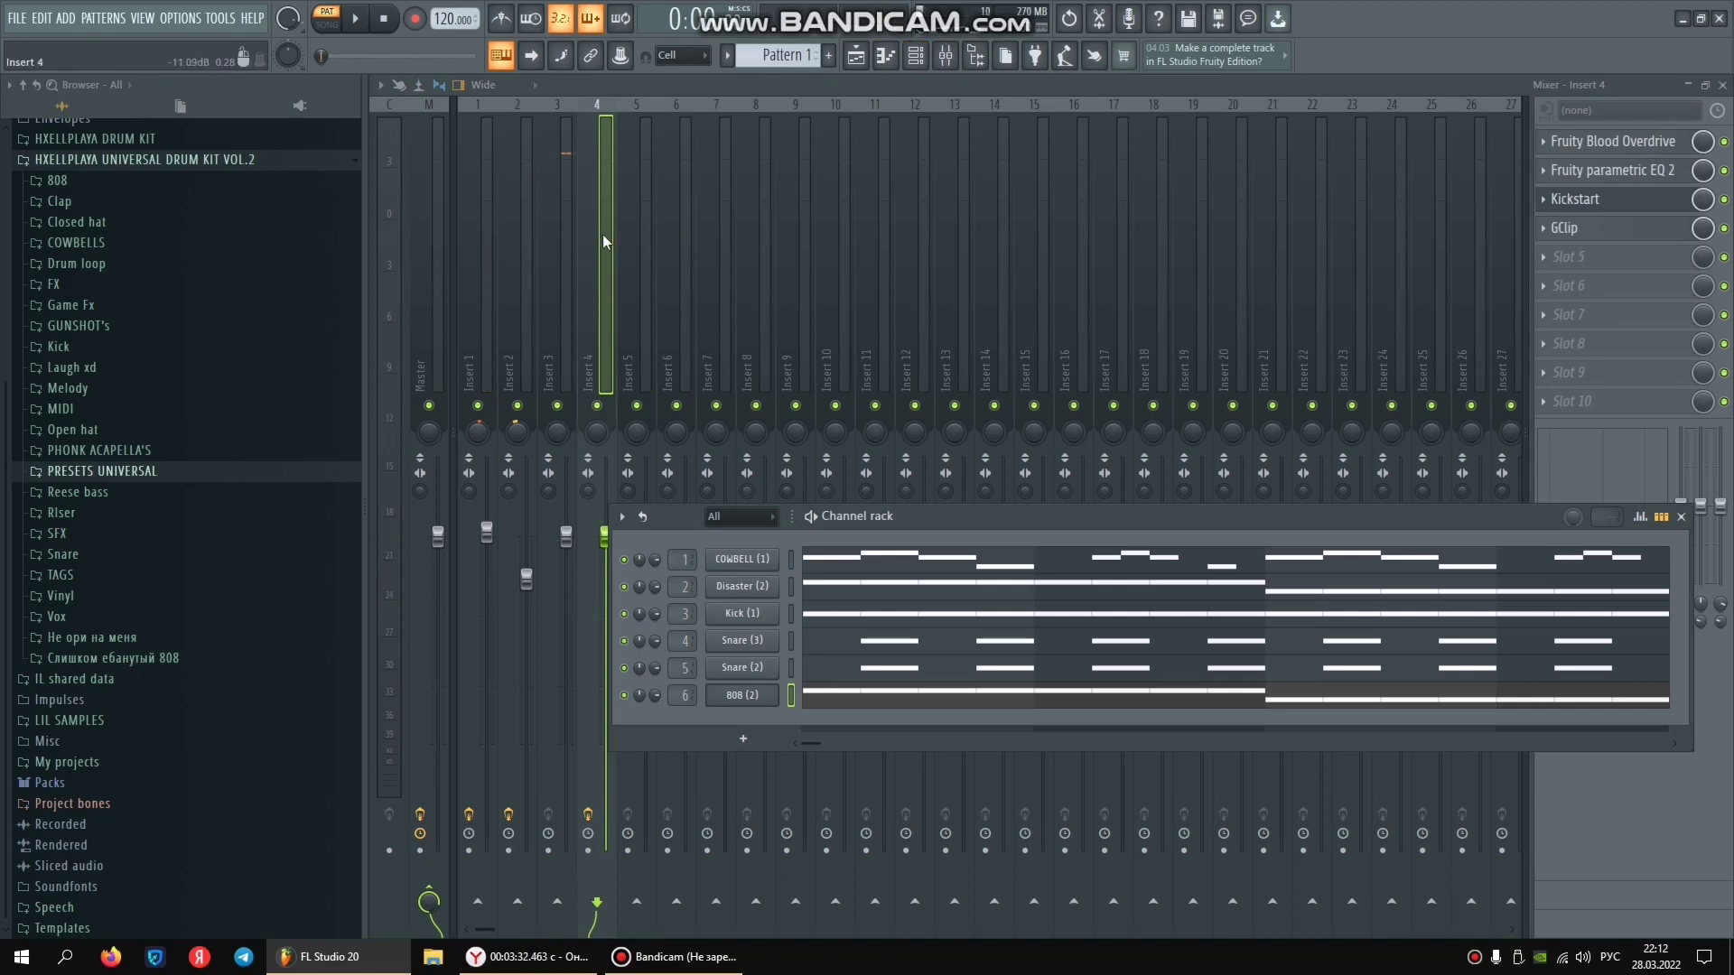
pyautogui.rightClick(614, 99)
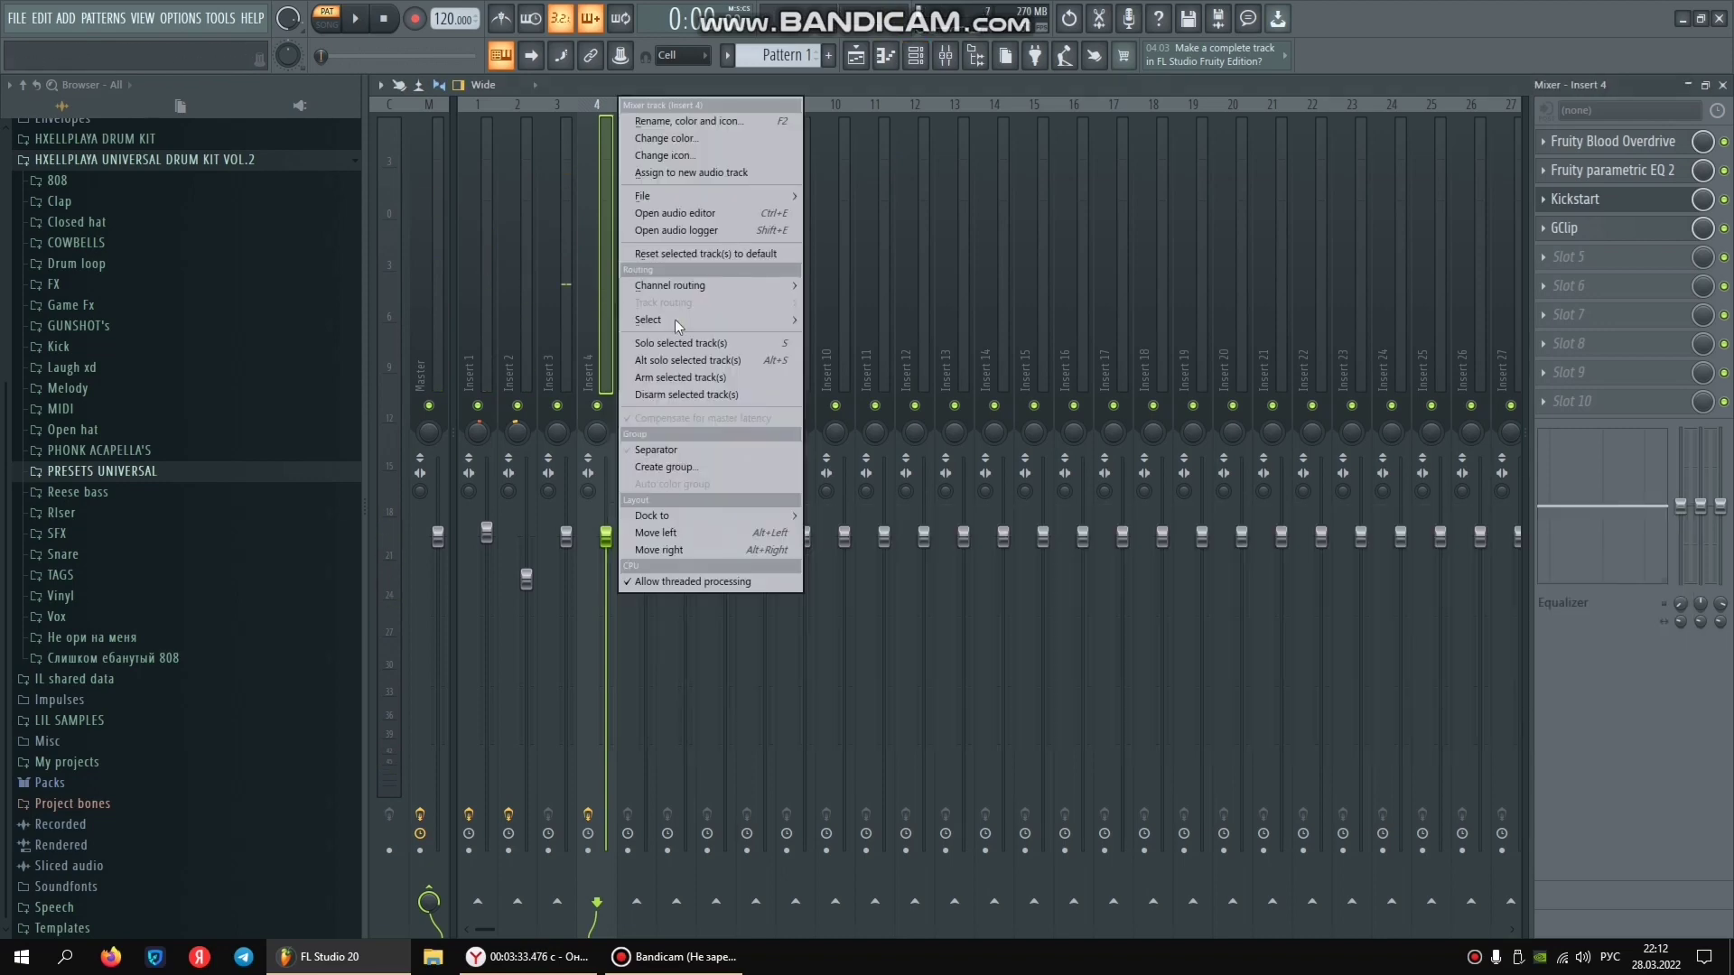
pyautogui.click(691, 255)
pyautogui.press('Return')
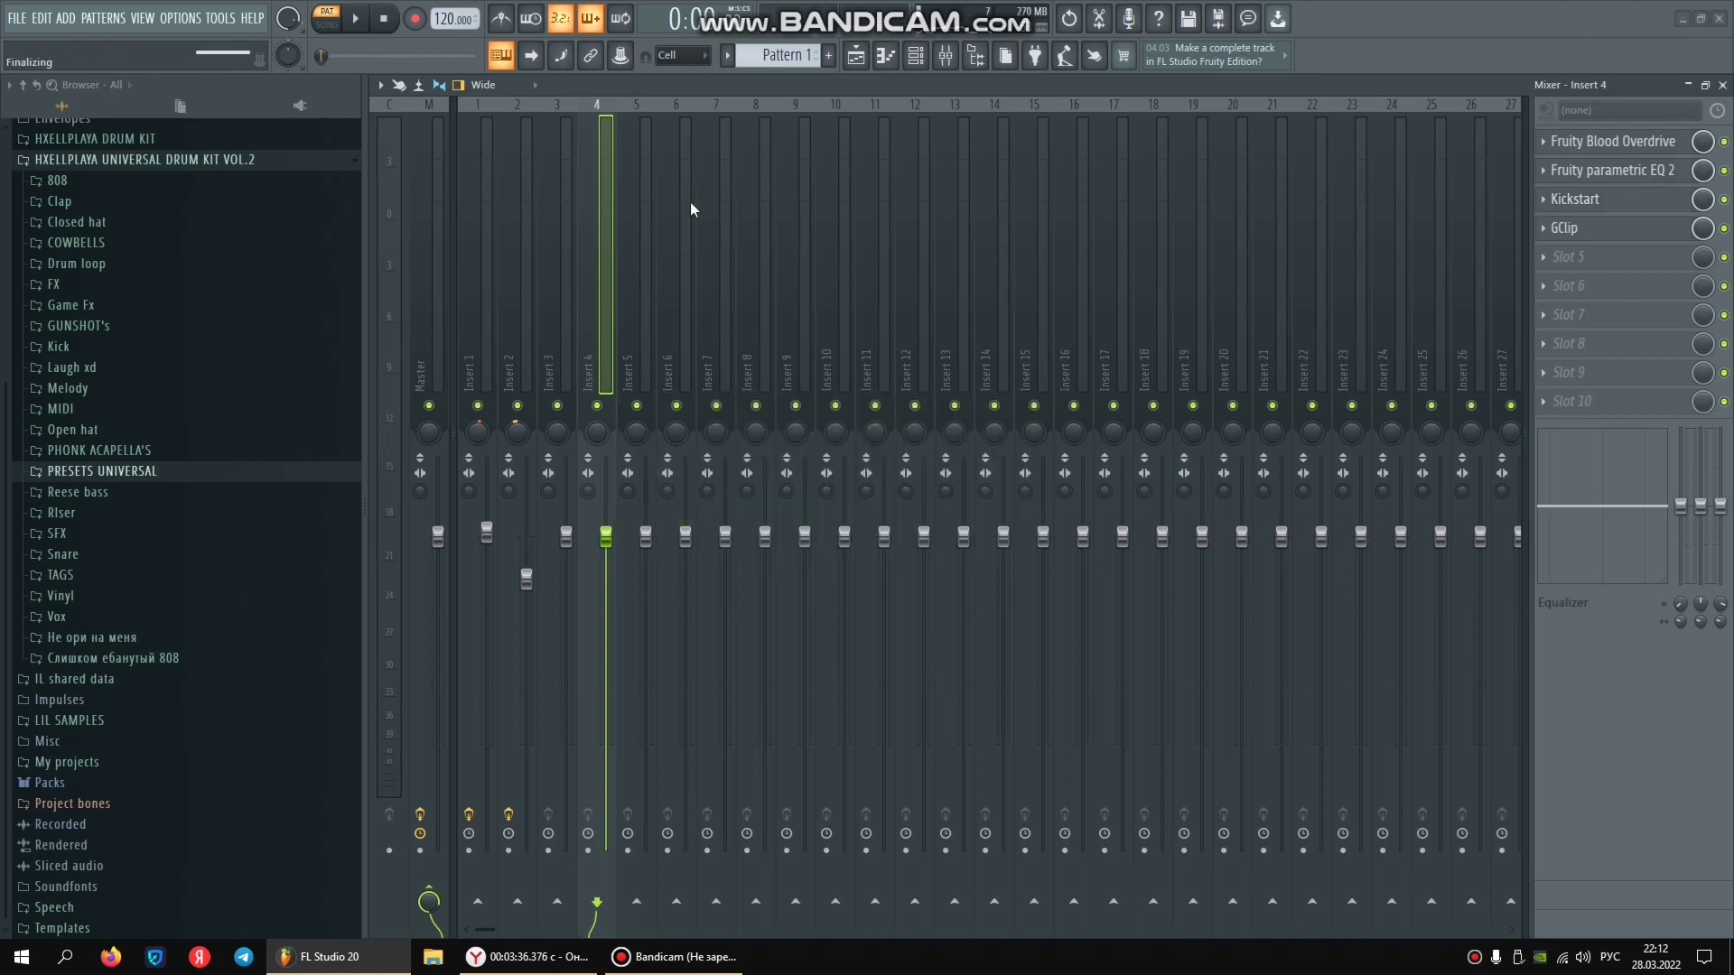
# Load the 808 preset from PRESETS UNIVERSAL onto mixer Insert 6 and add GClip to its third effect slot.
pyautogui.click(662, 197)
pyautogui.press('Right')
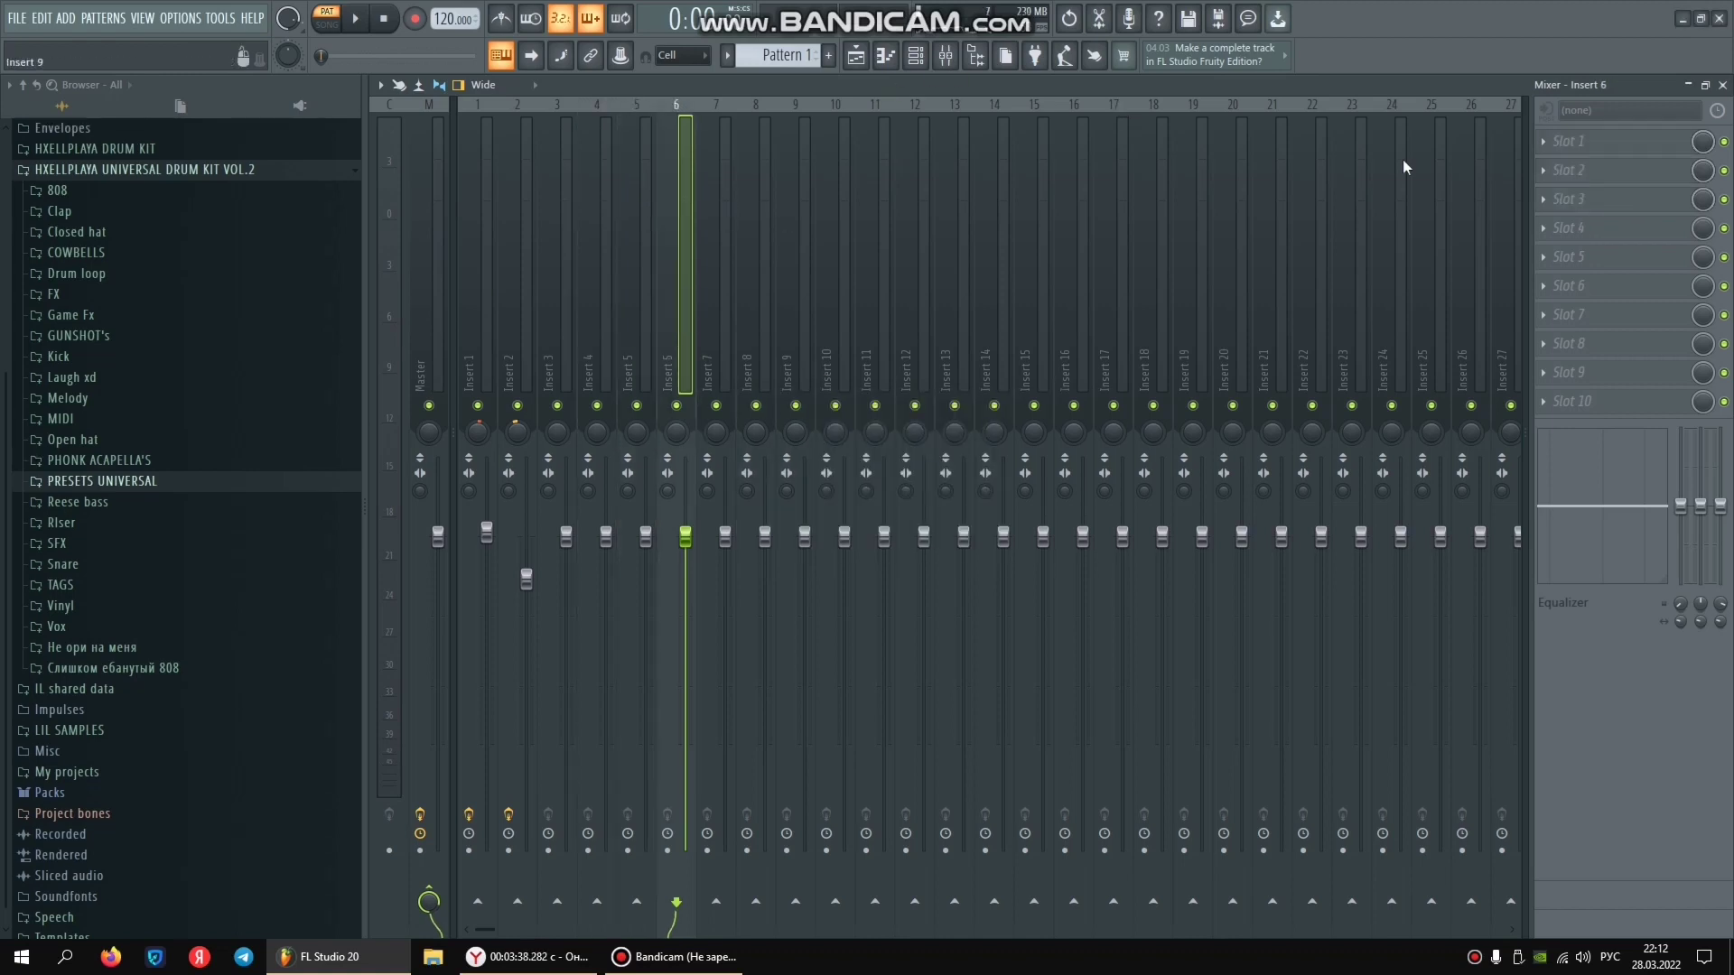
pyautogui.click(144, 488)
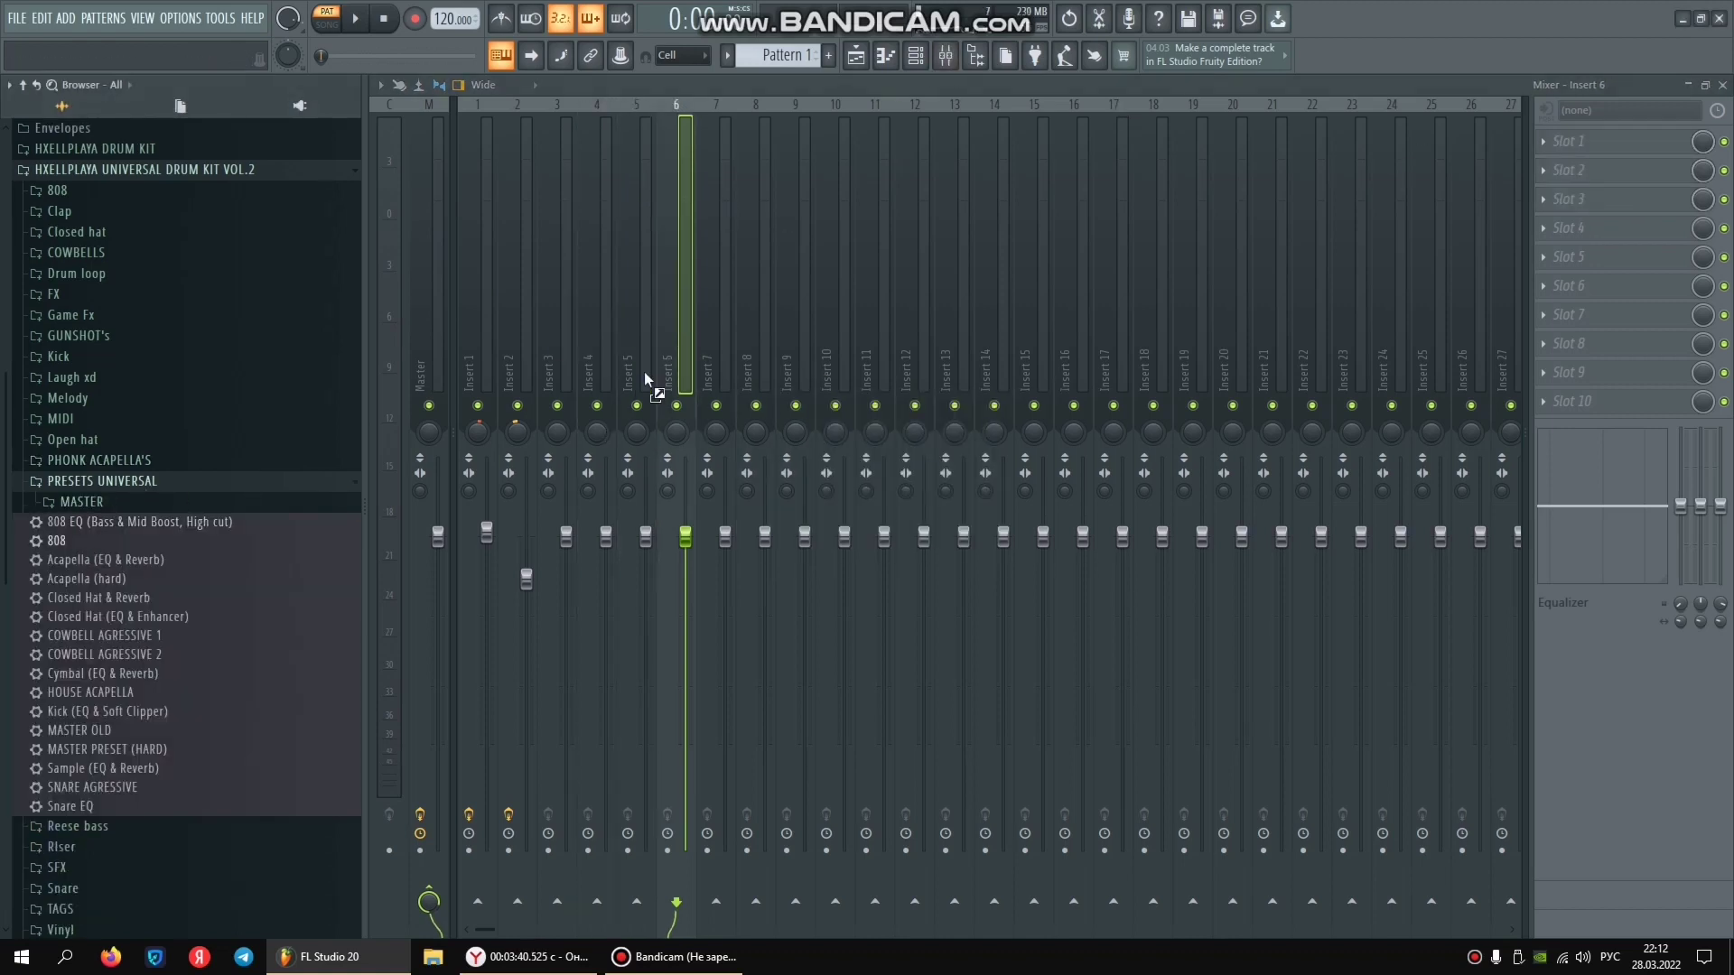
pyautogui.press('space')
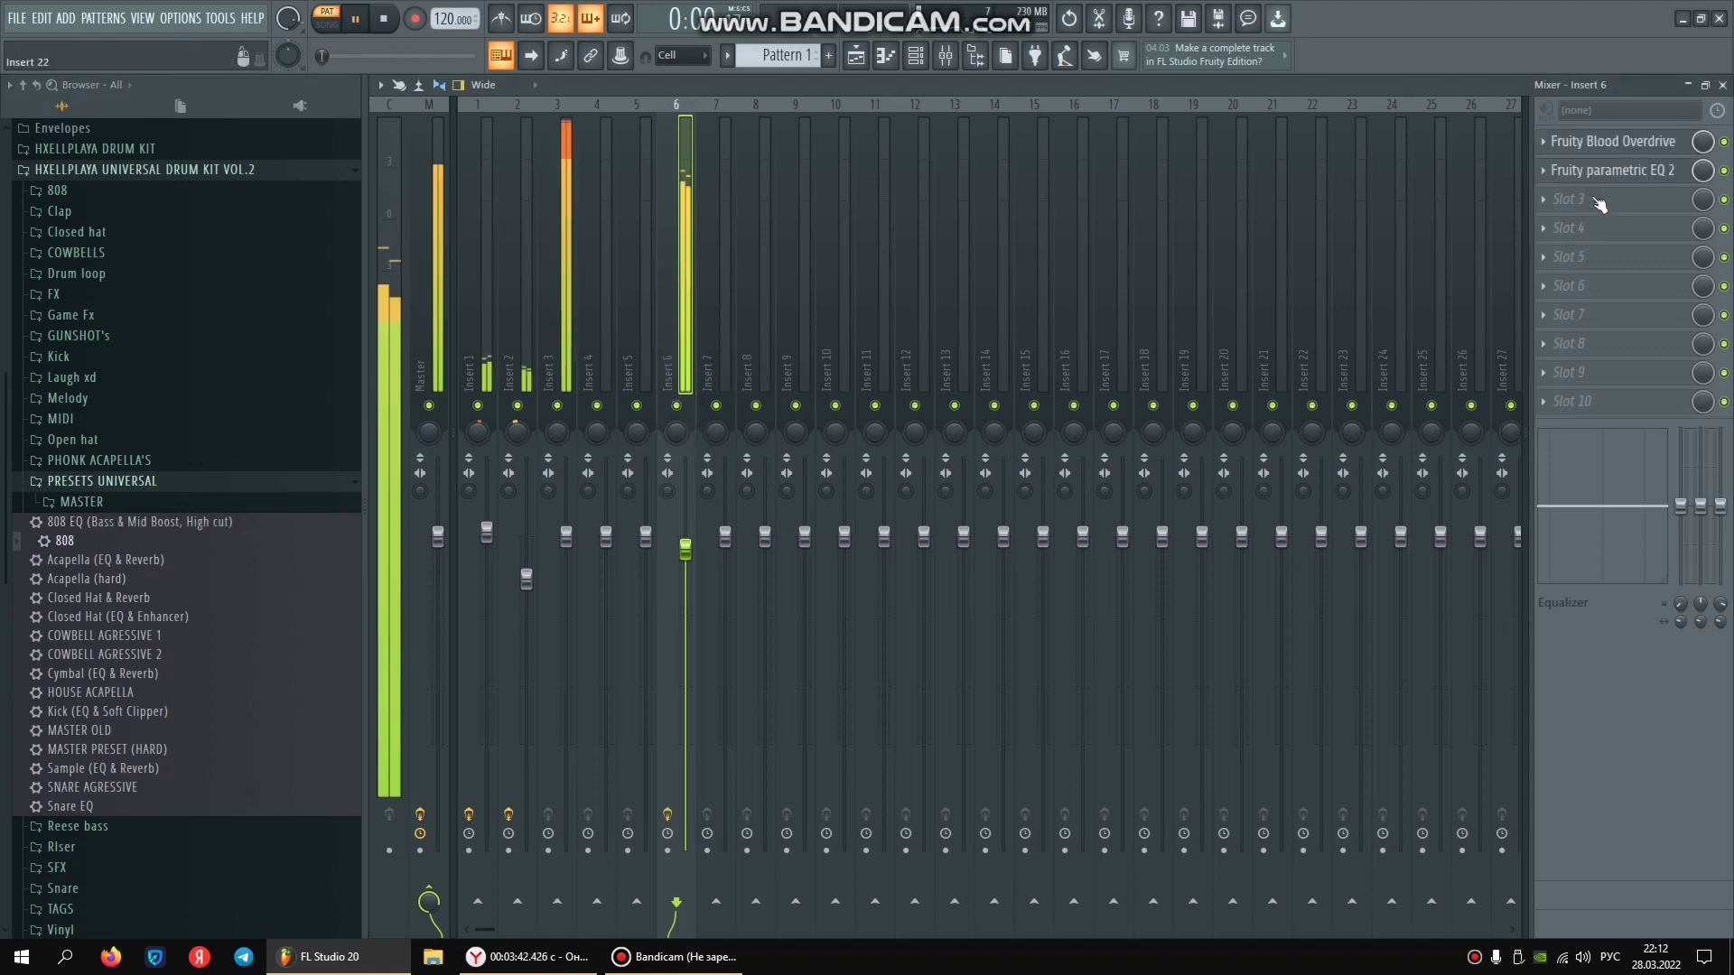
pyautogui.click(1282, 743)
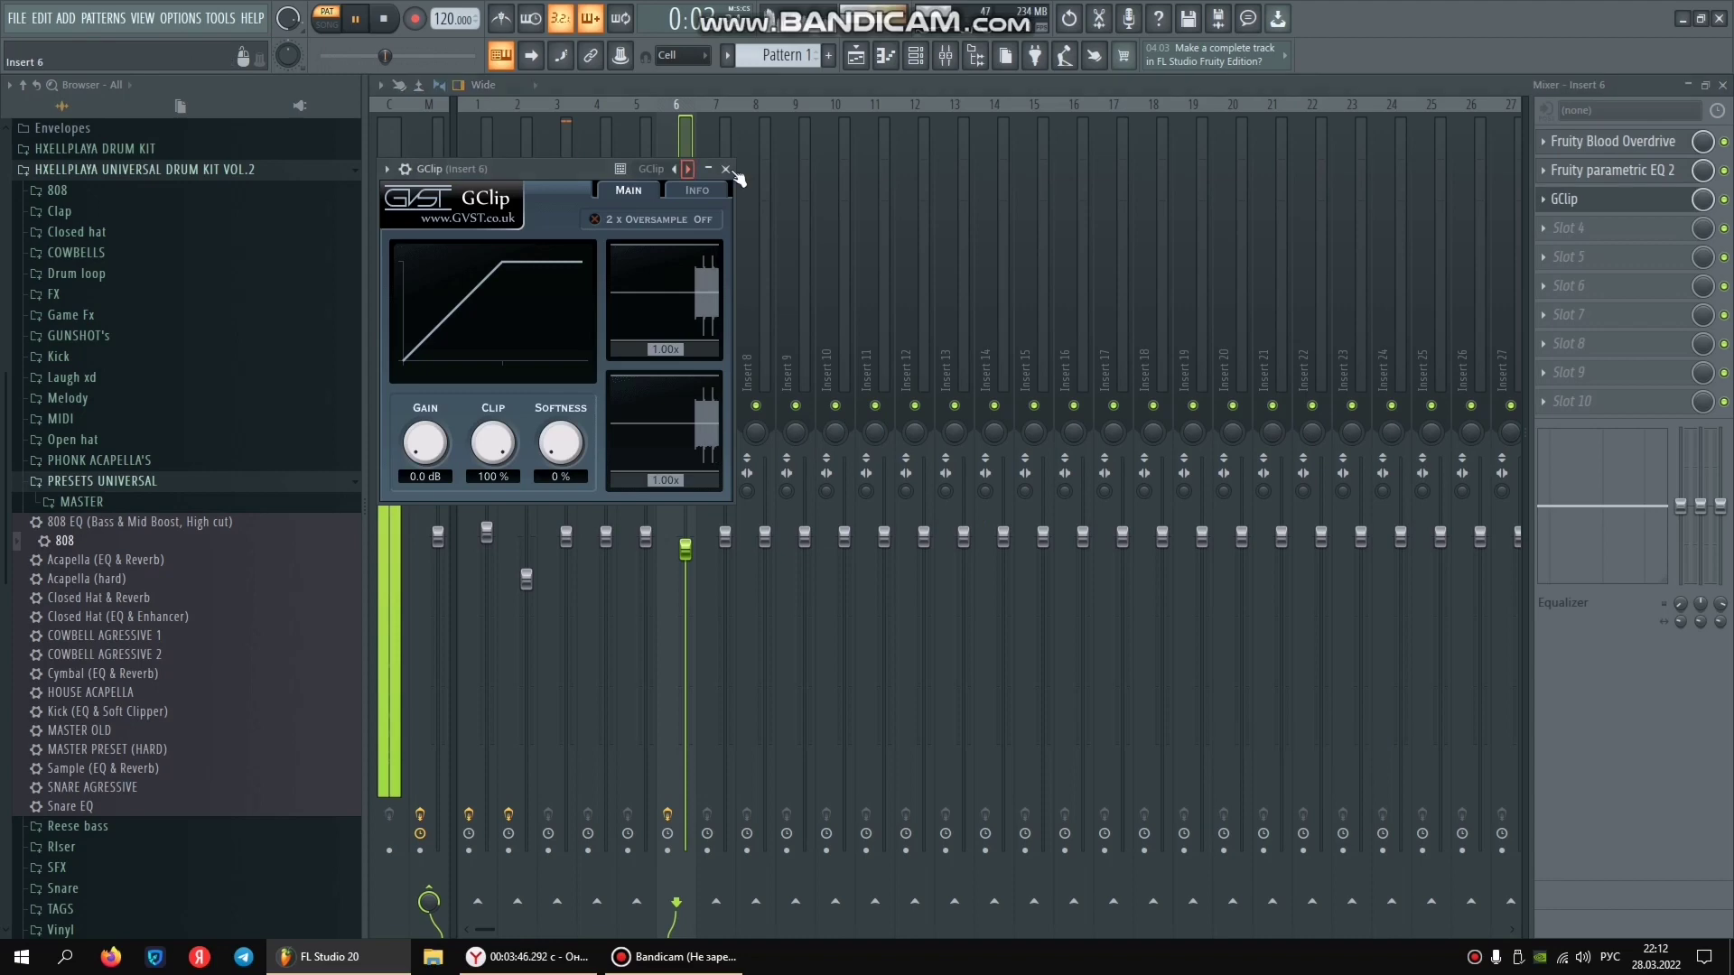
pyautogui.press('Escape')
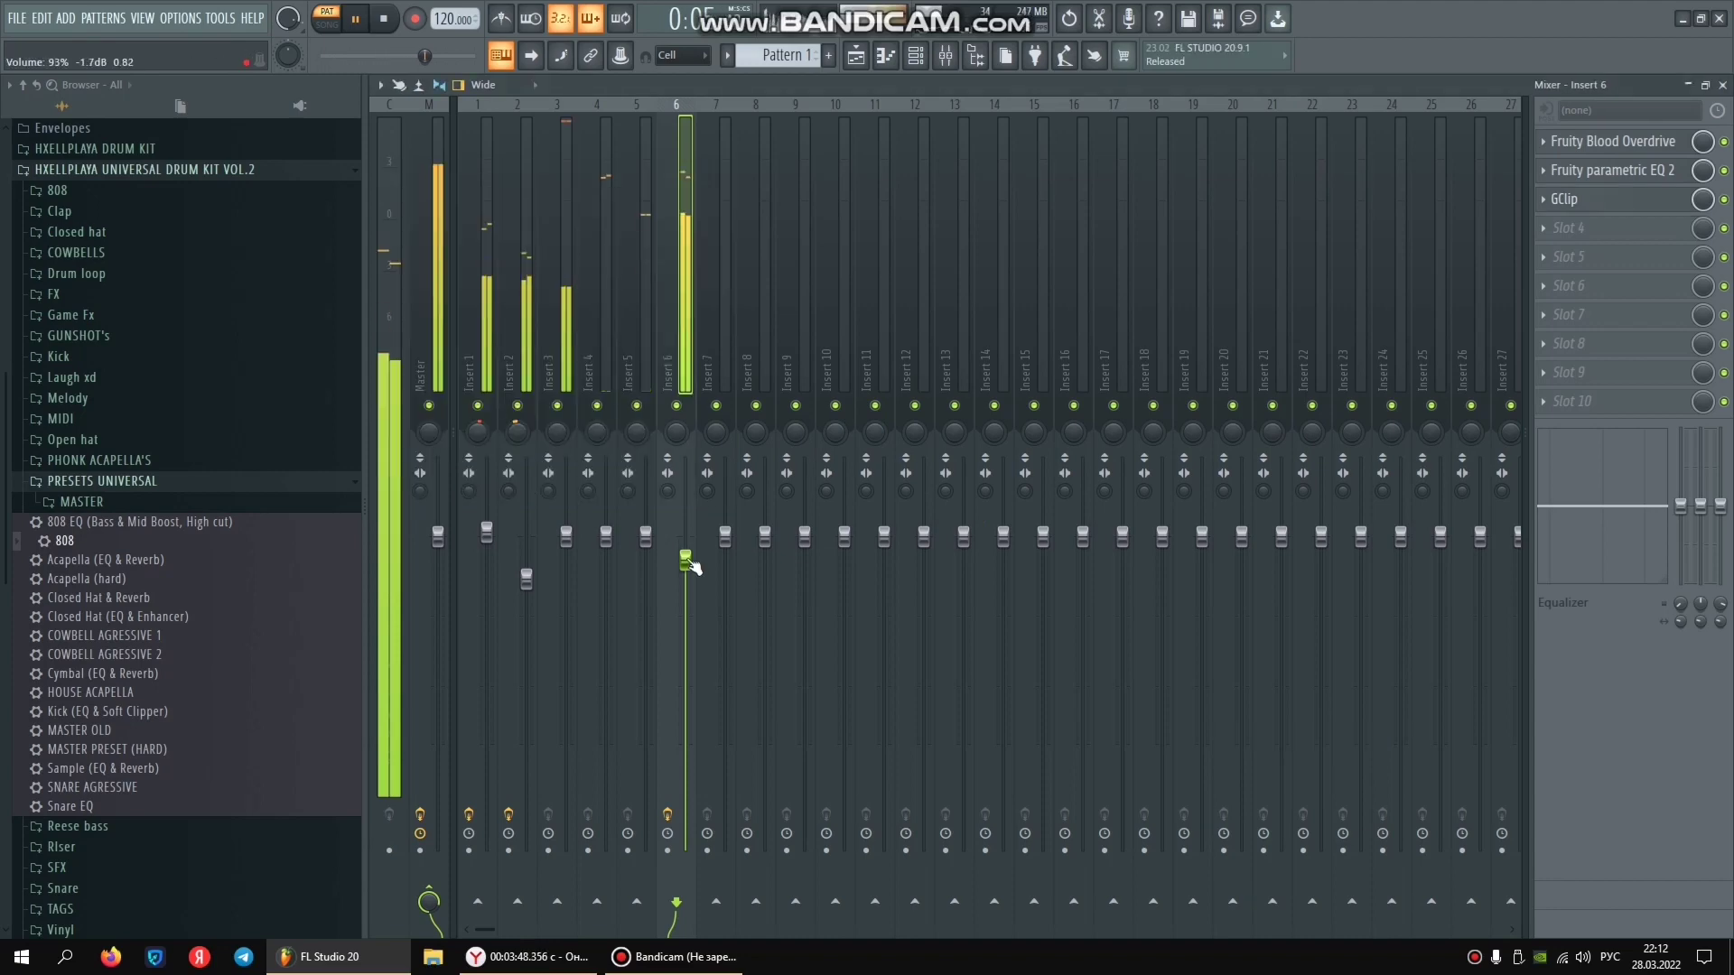
# Lower the volume fader of Insert 6, add Kickstart to its fourth effect slot, and resume playback.
pyautogui.moveTo(691, 566); pyautogui.dragTo(691, 584)
pyautogui.click(1571, 228)
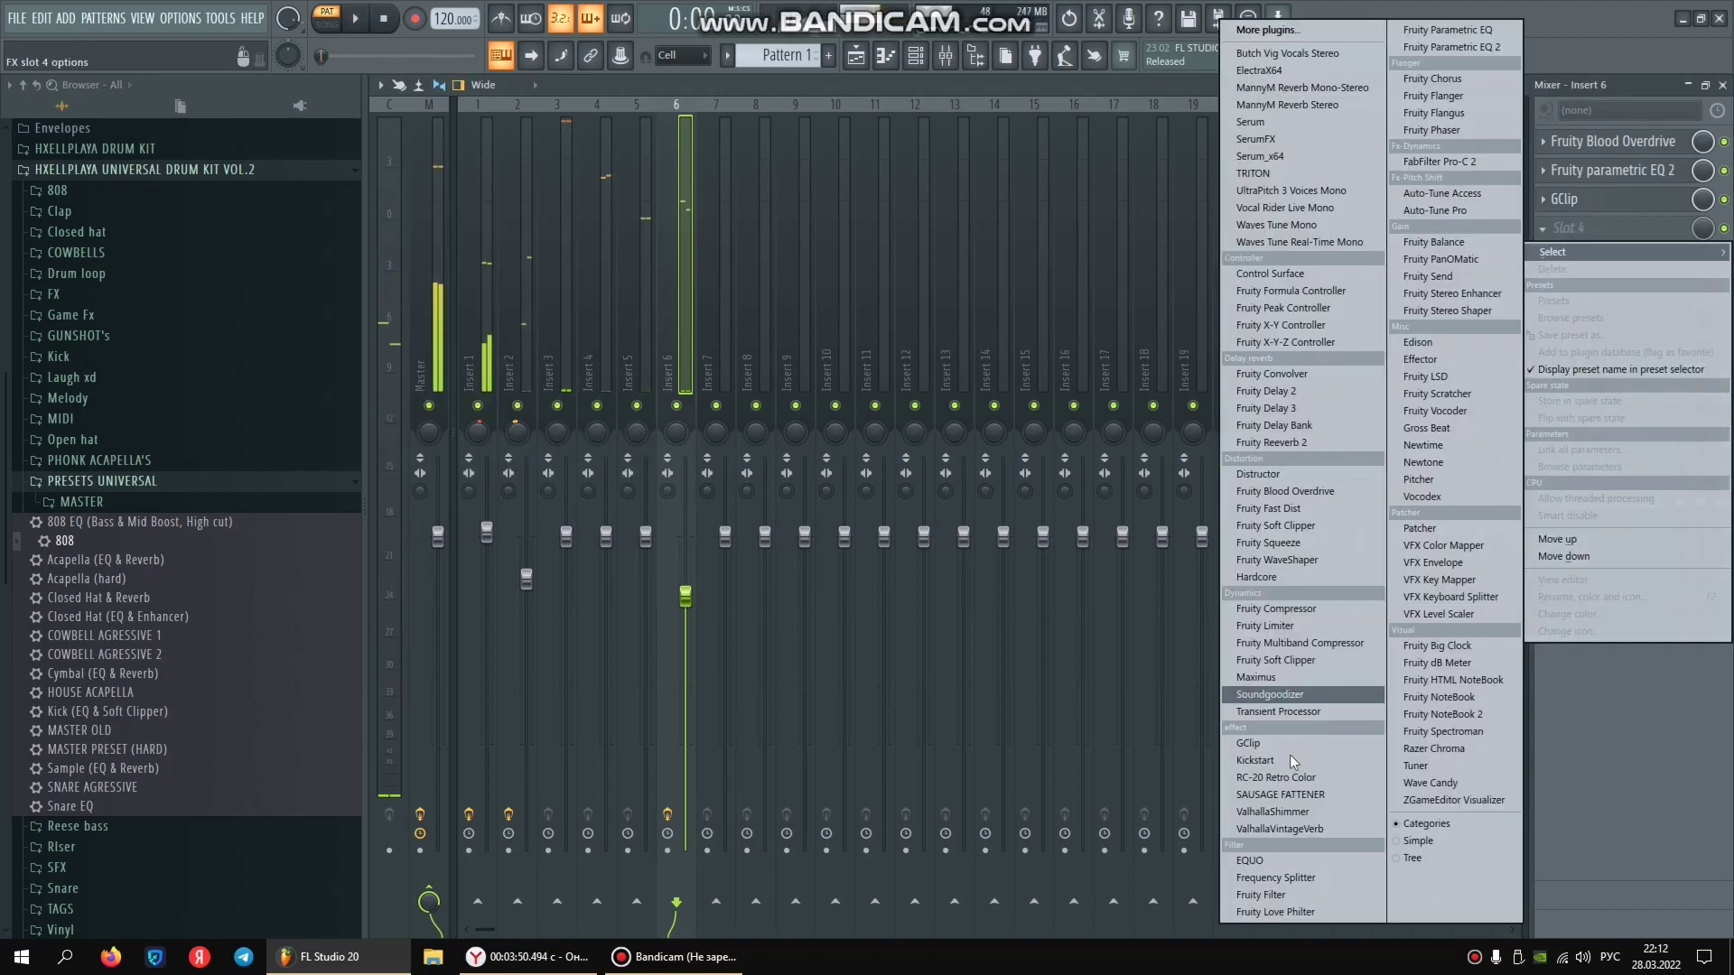
pyautogui.click(1292, 761)
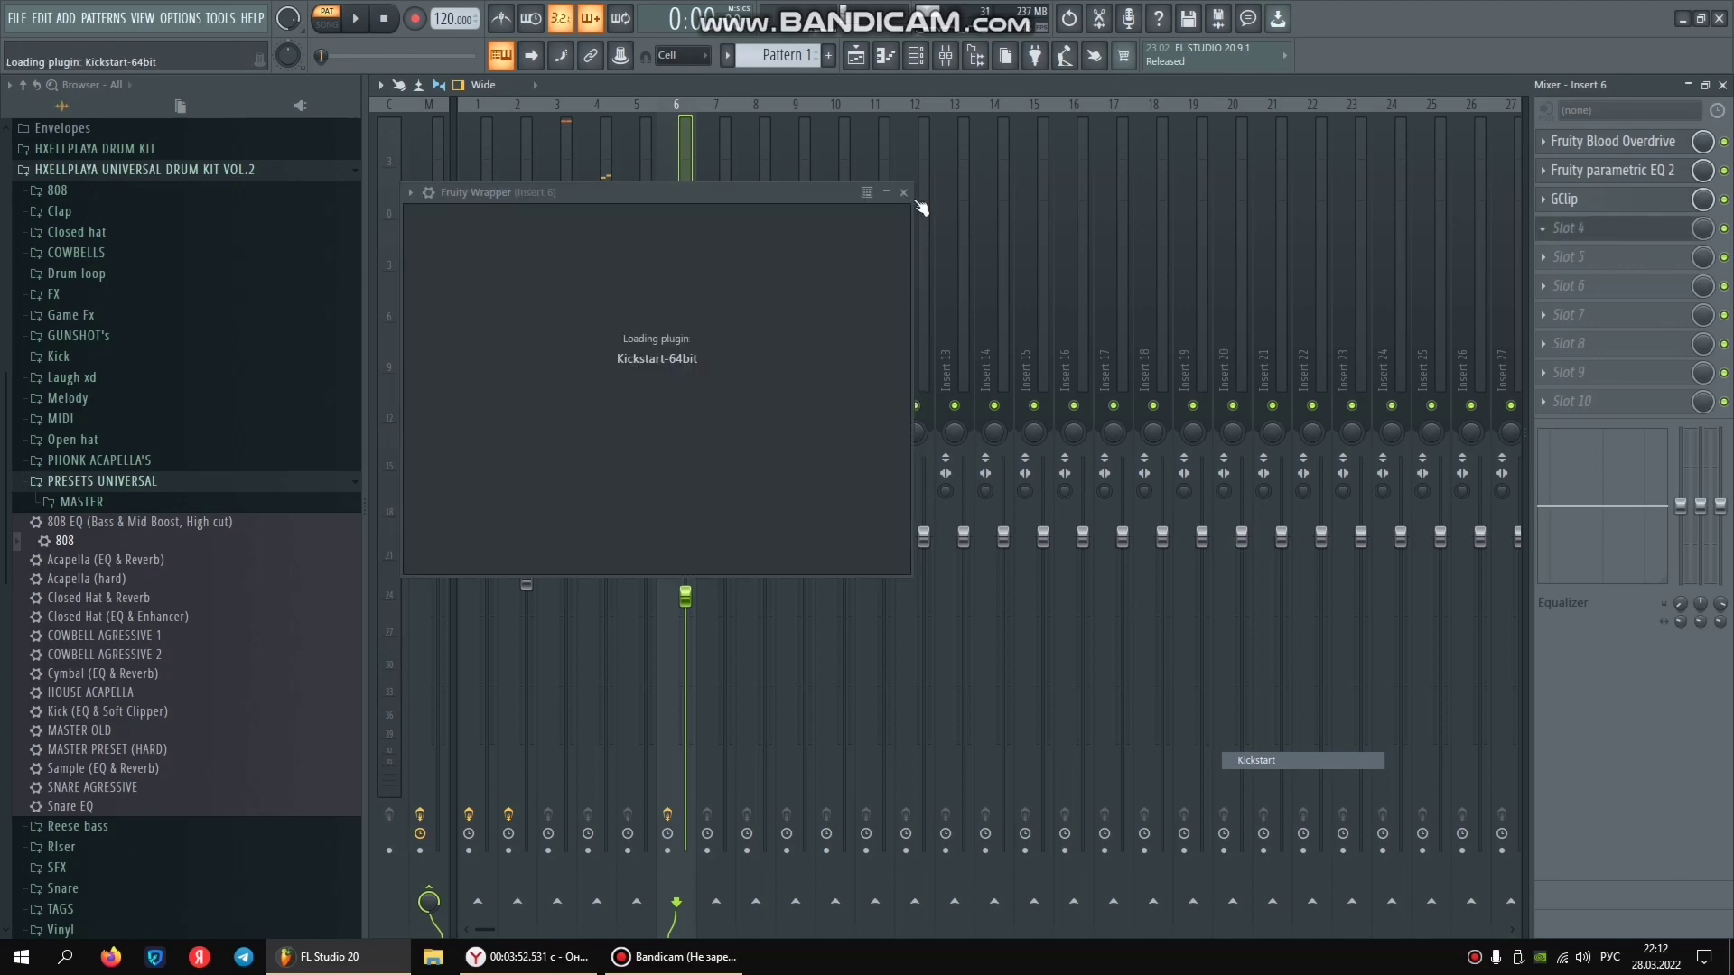
pyautogui.press('space')
pyautogui.click(938, 193)
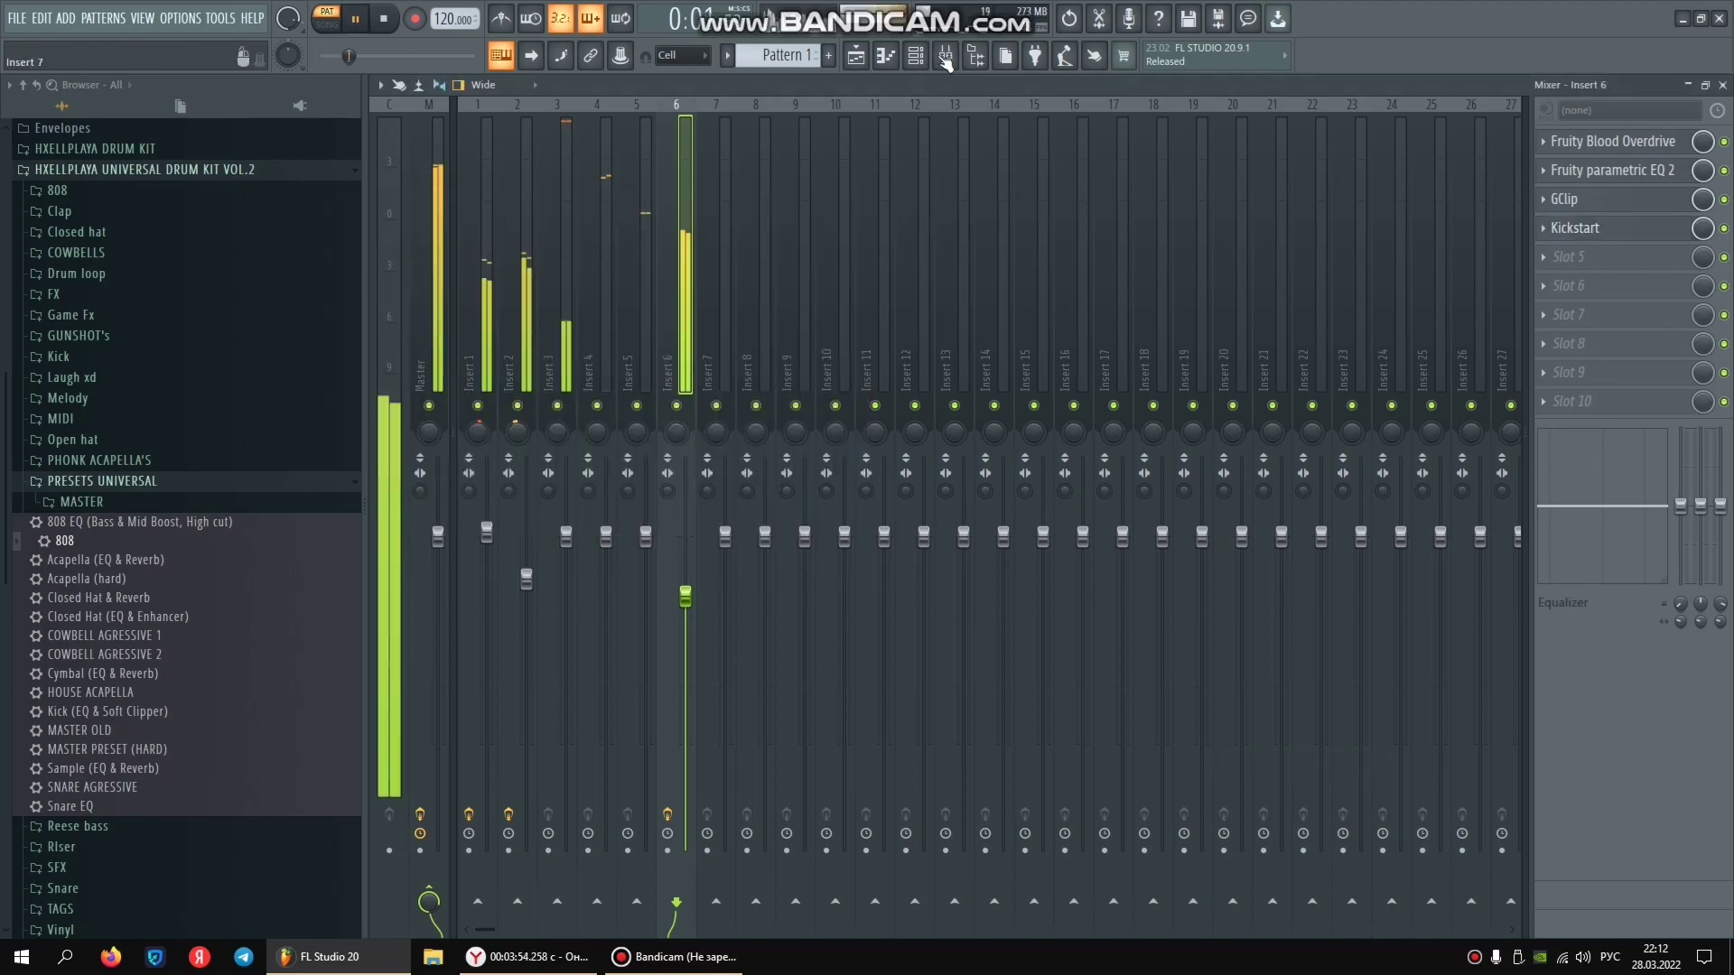
# Add GClip with its default settings to the first effect slot of mixer Insert 5.
pyautogui.click(945, 56)
pyautogui.click(945, 56)
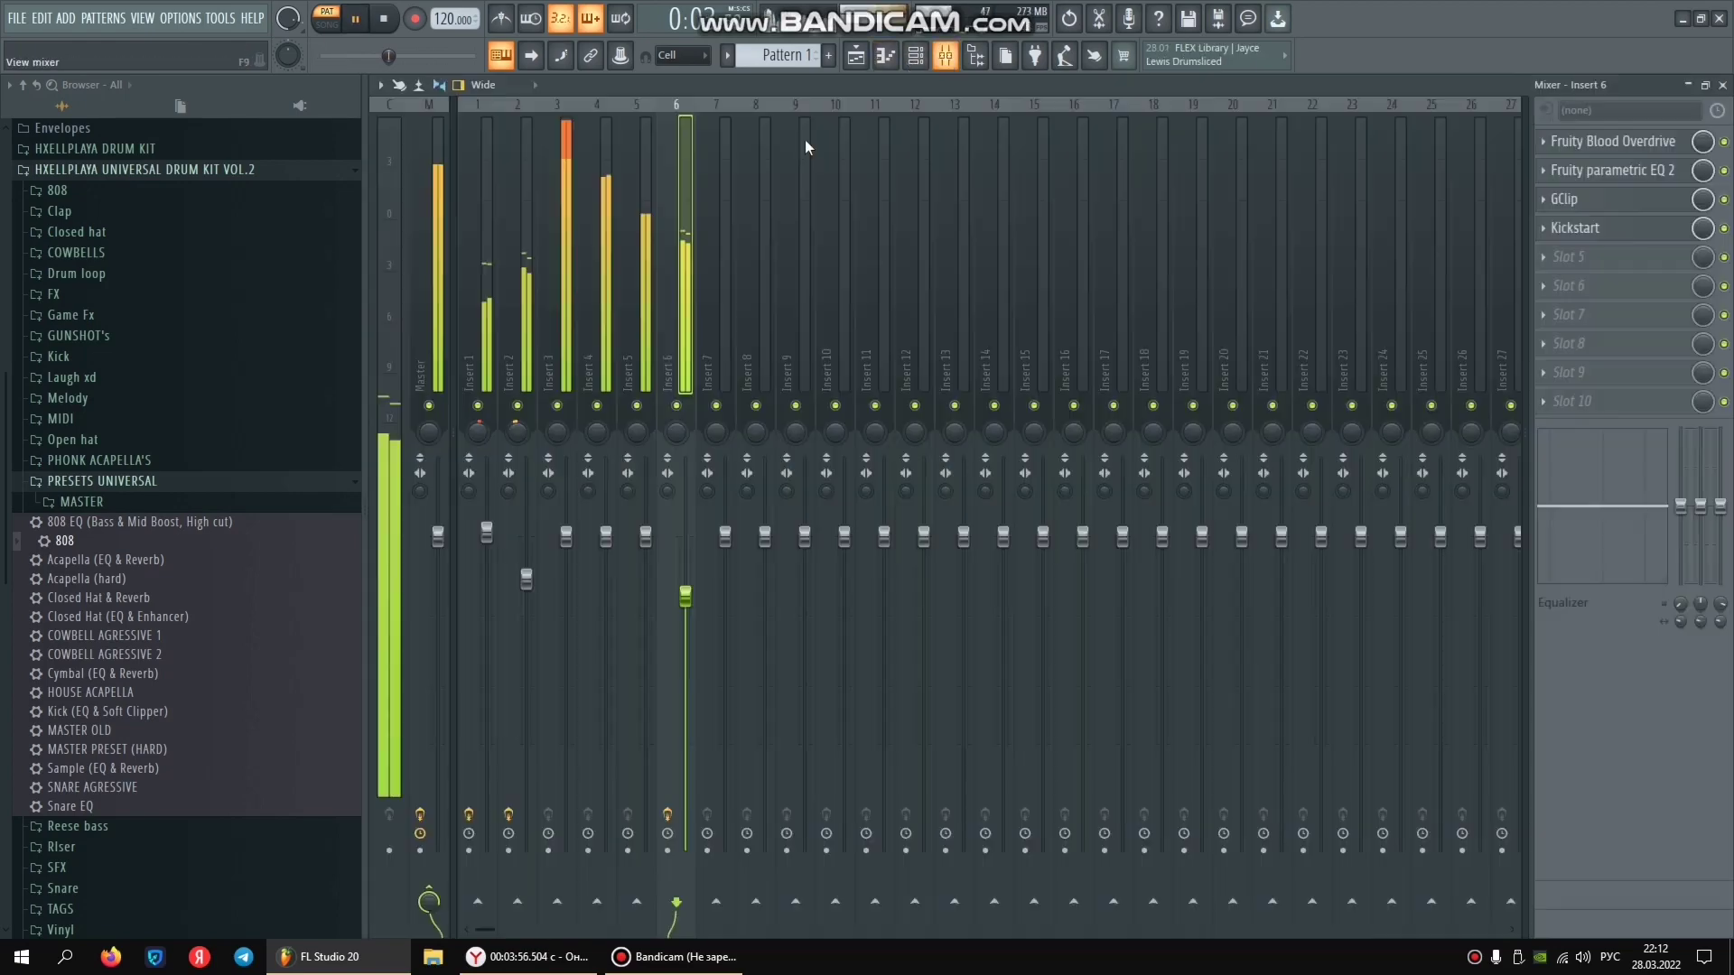
pyautogui.click(643, 225)
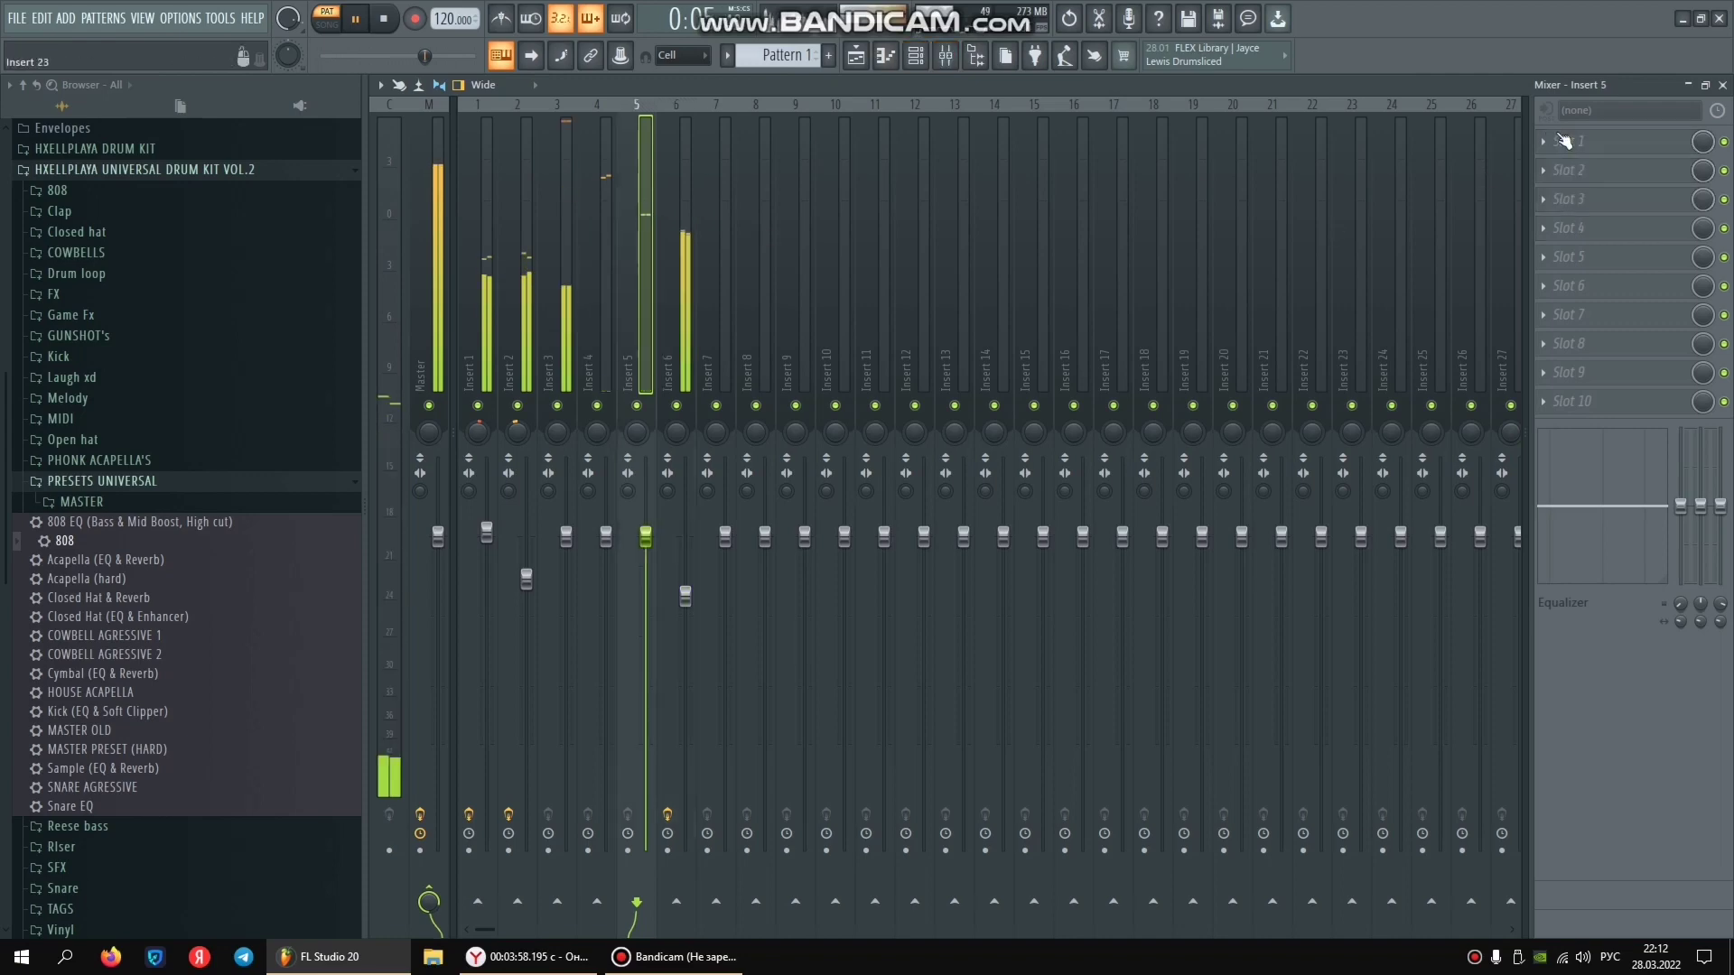
pyautogui.click(1562, 141)
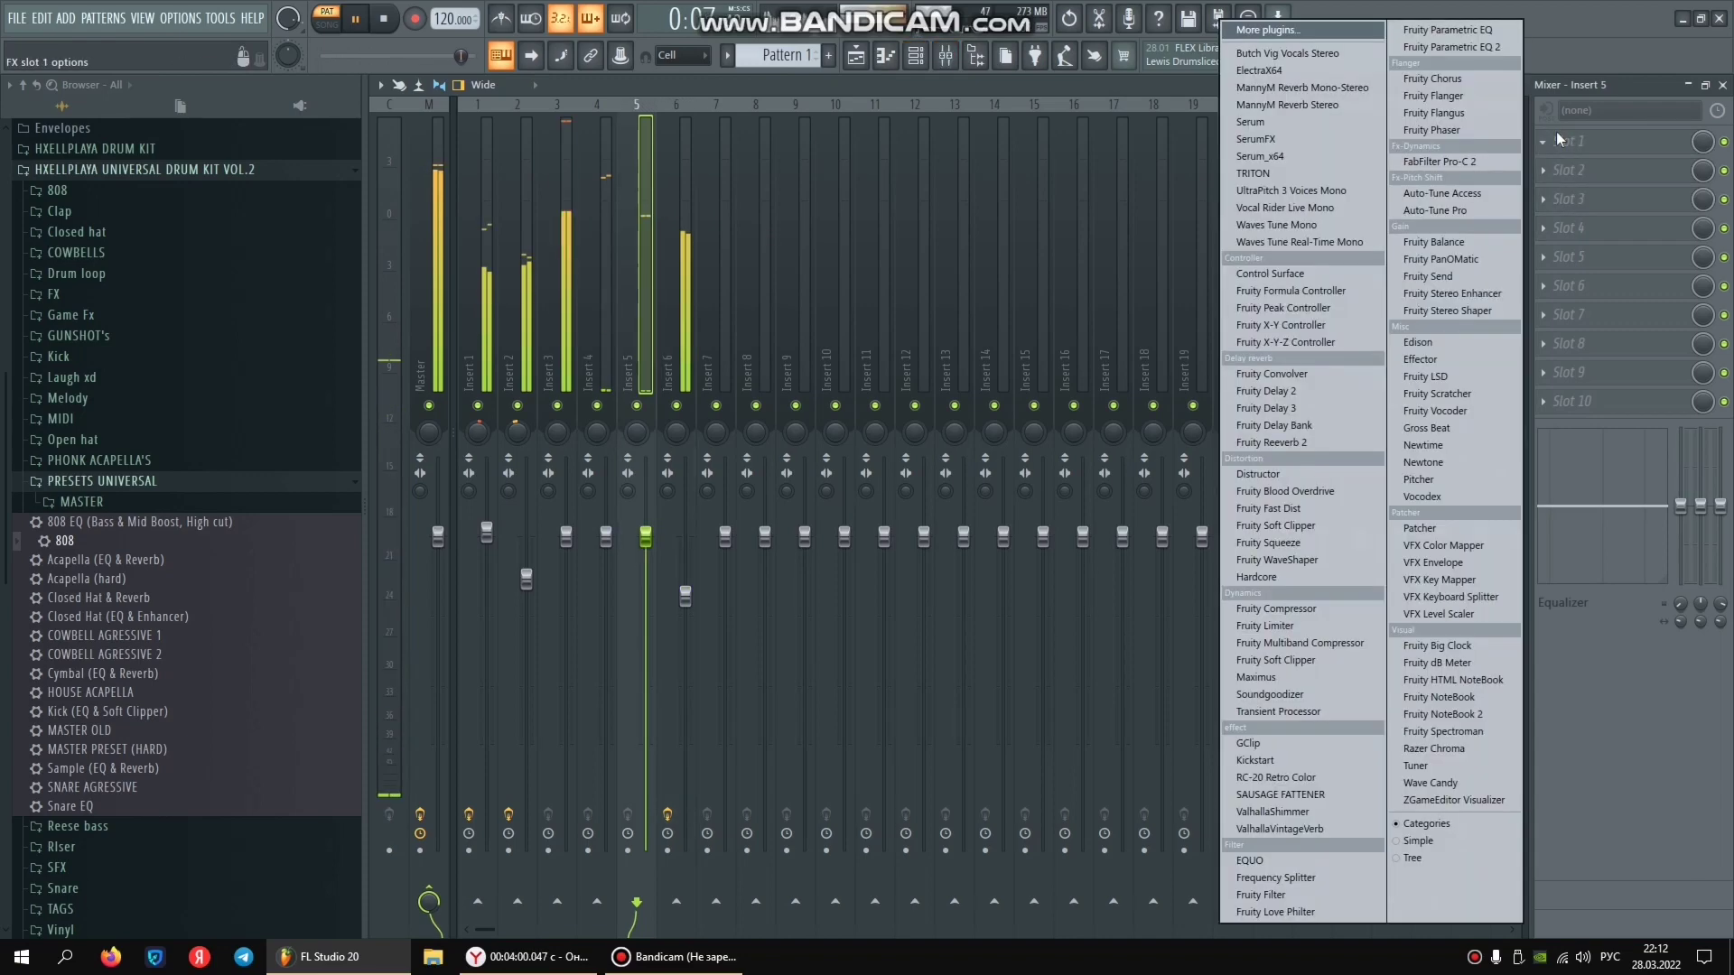
pyautogui.click(1256, 743)
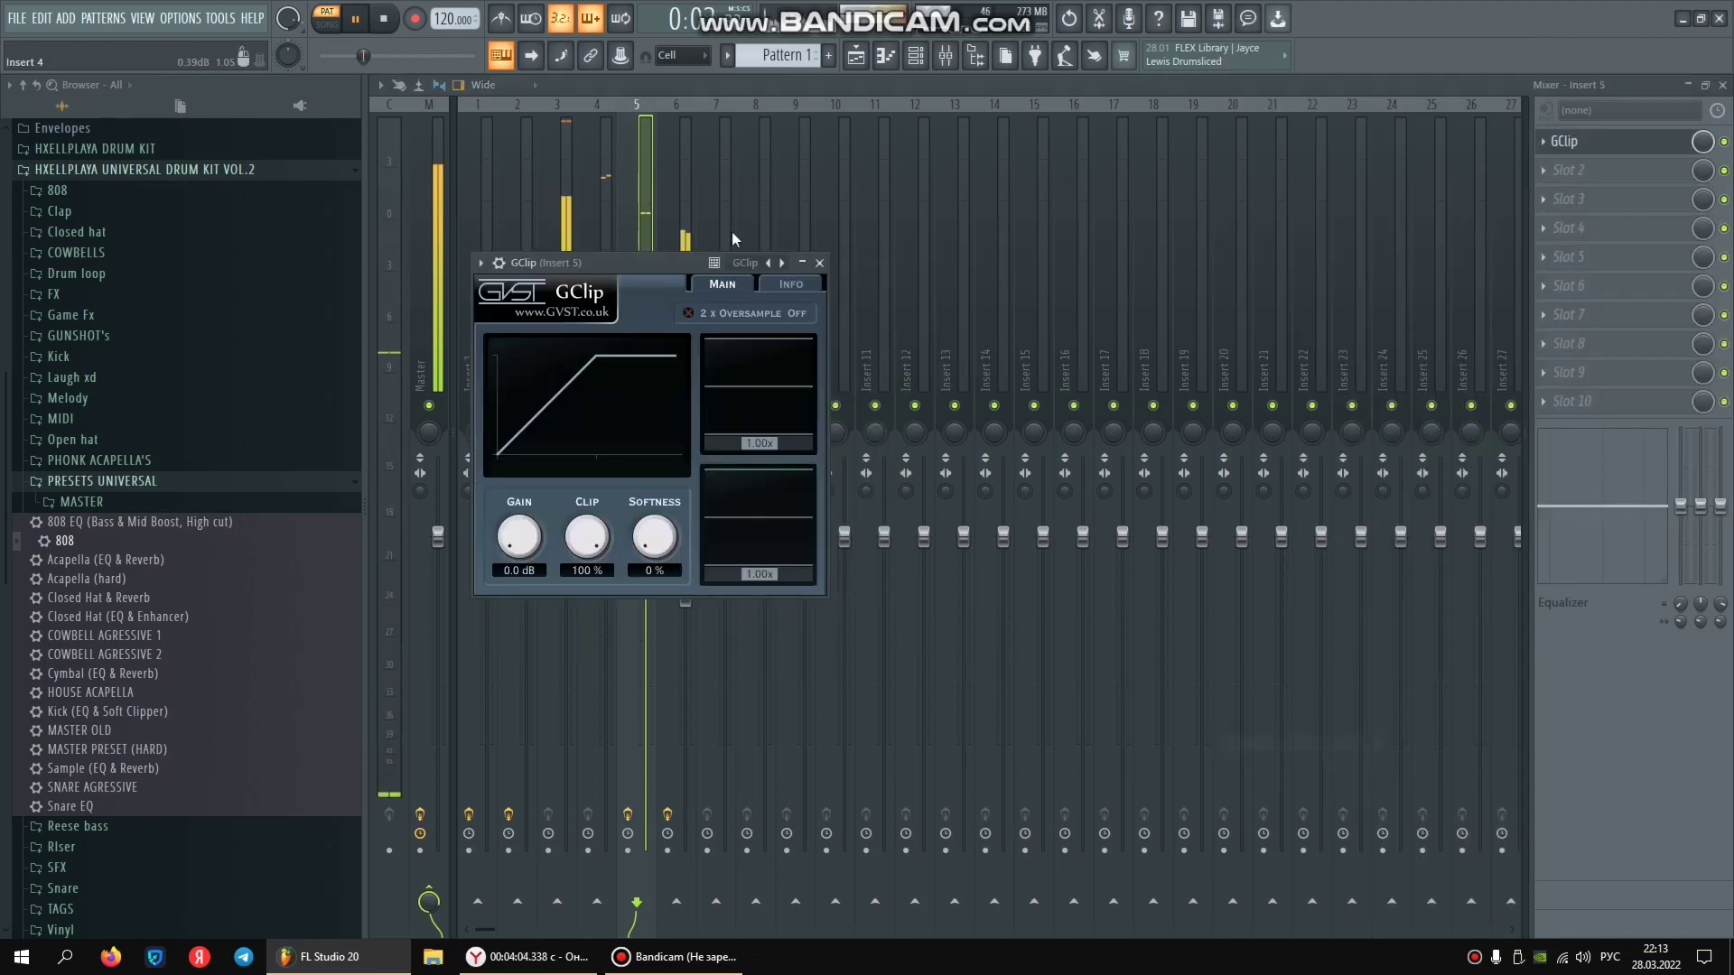
pyautogui.click(819, 262)
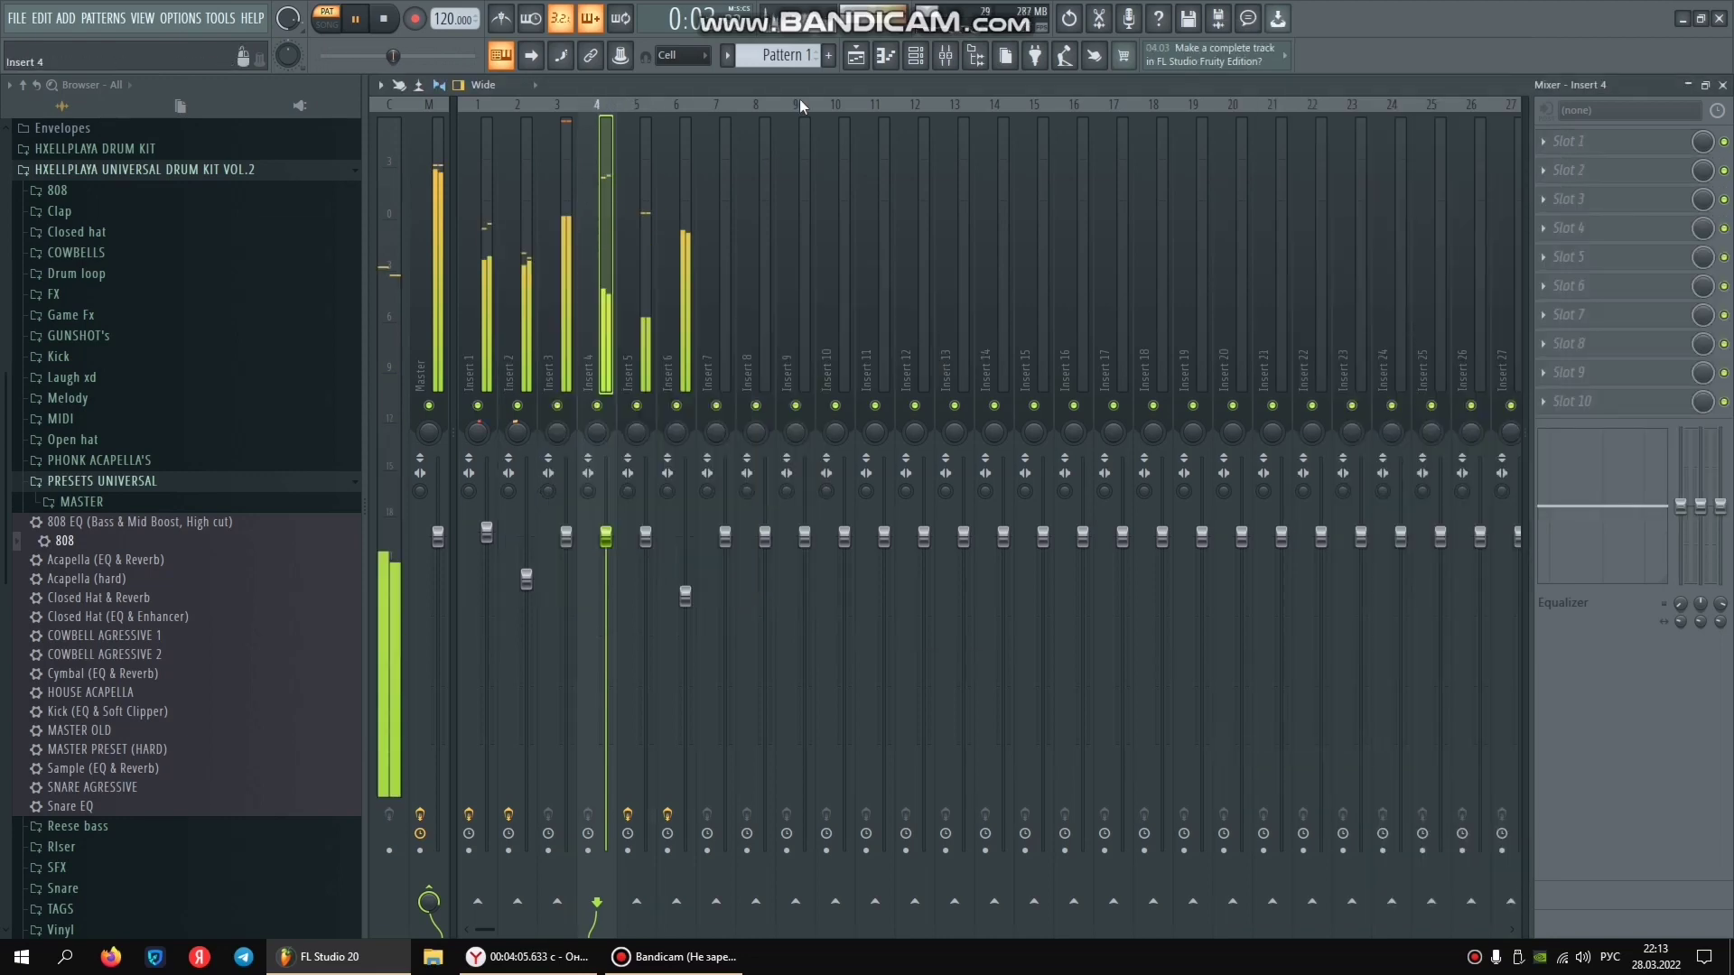
# Route the Snare (3) channel to mixer track 5 in the channel rack.
pyautogui.click(915, 56)
pyautogui.press('F6')
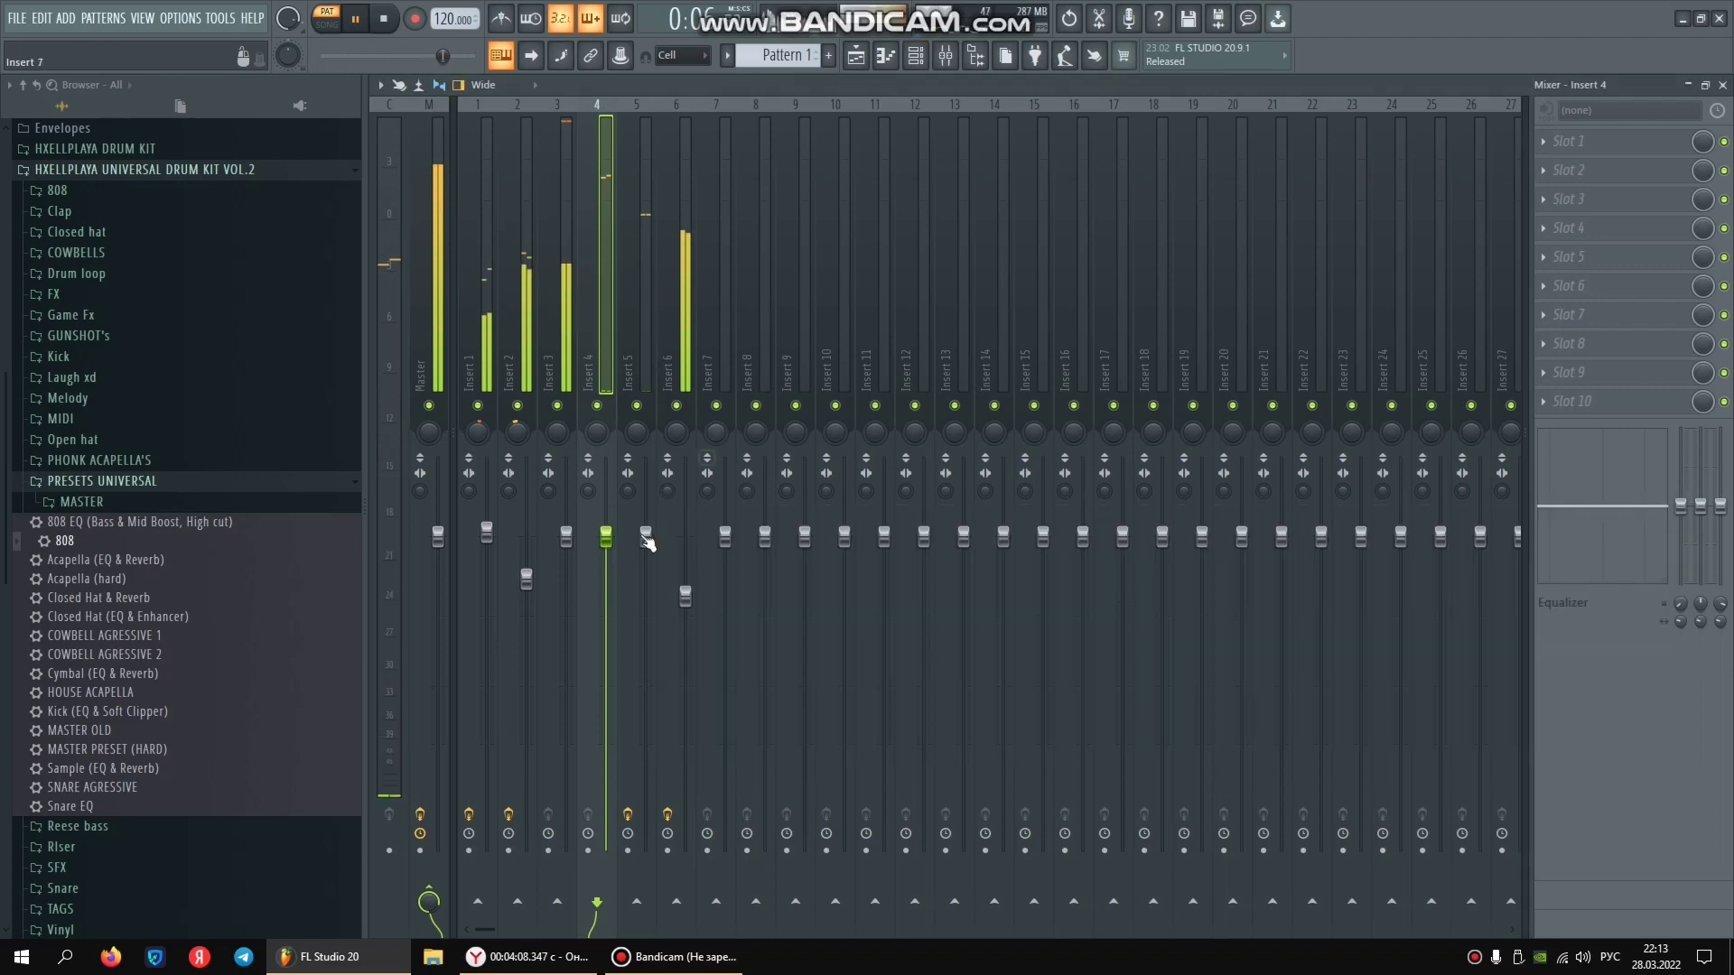
pyautogui.press('F6')
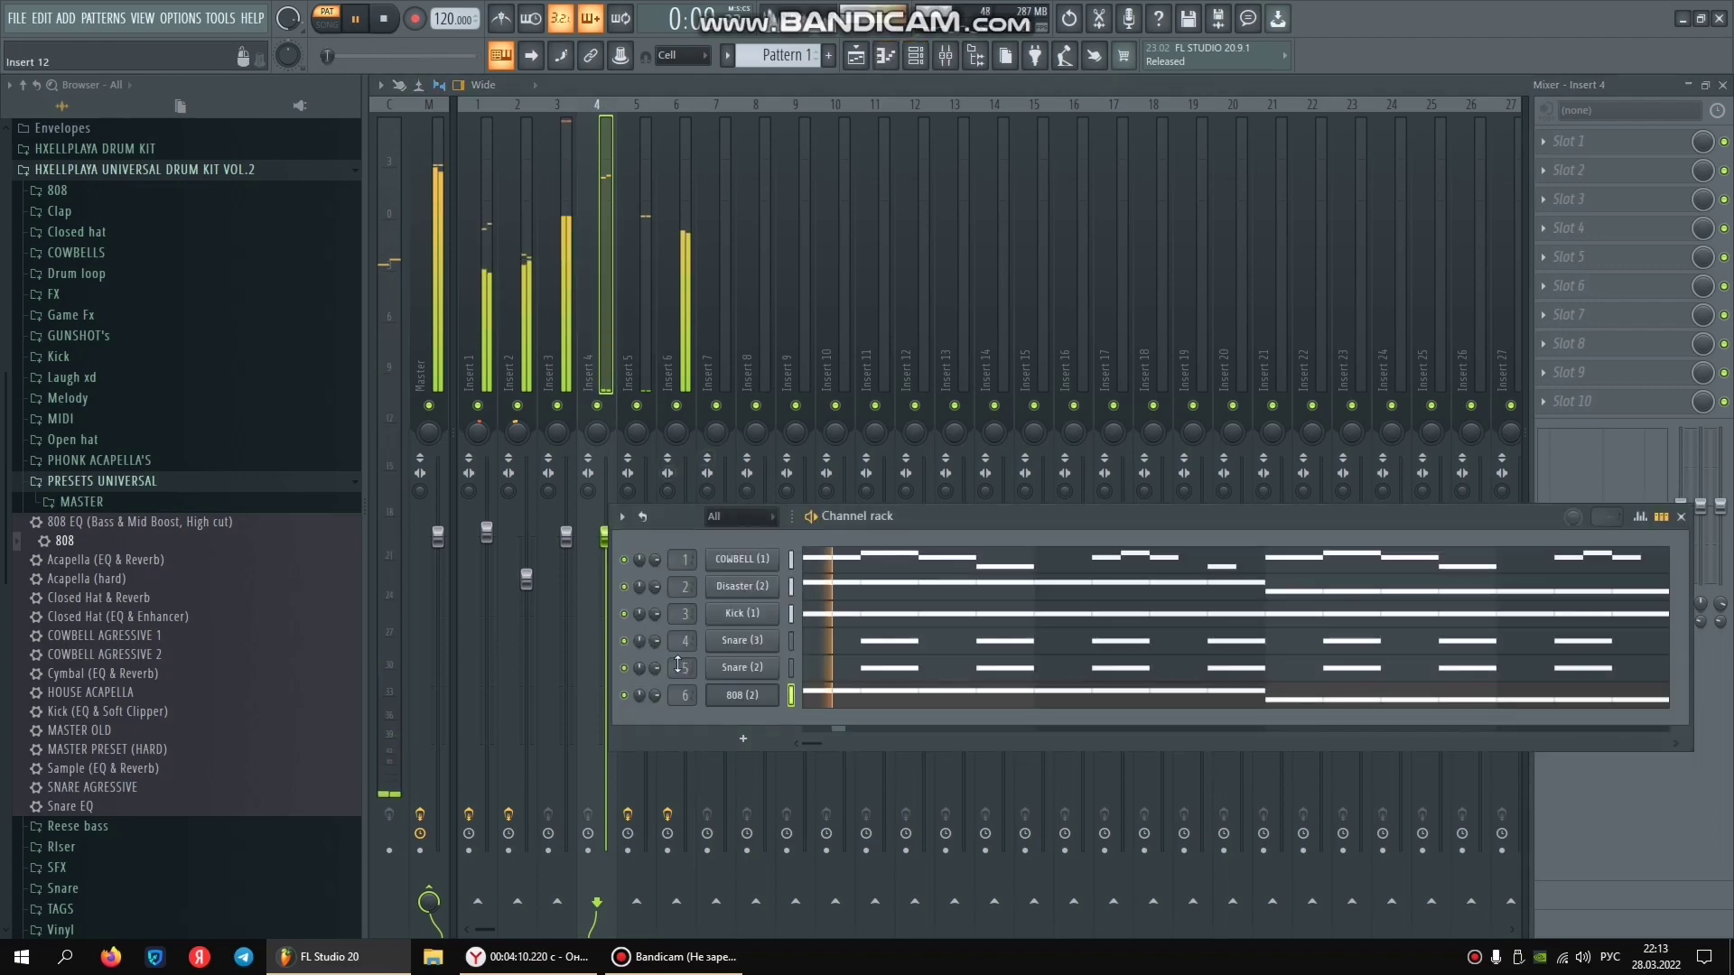
pyautogui.scroll(2, 679, 643)
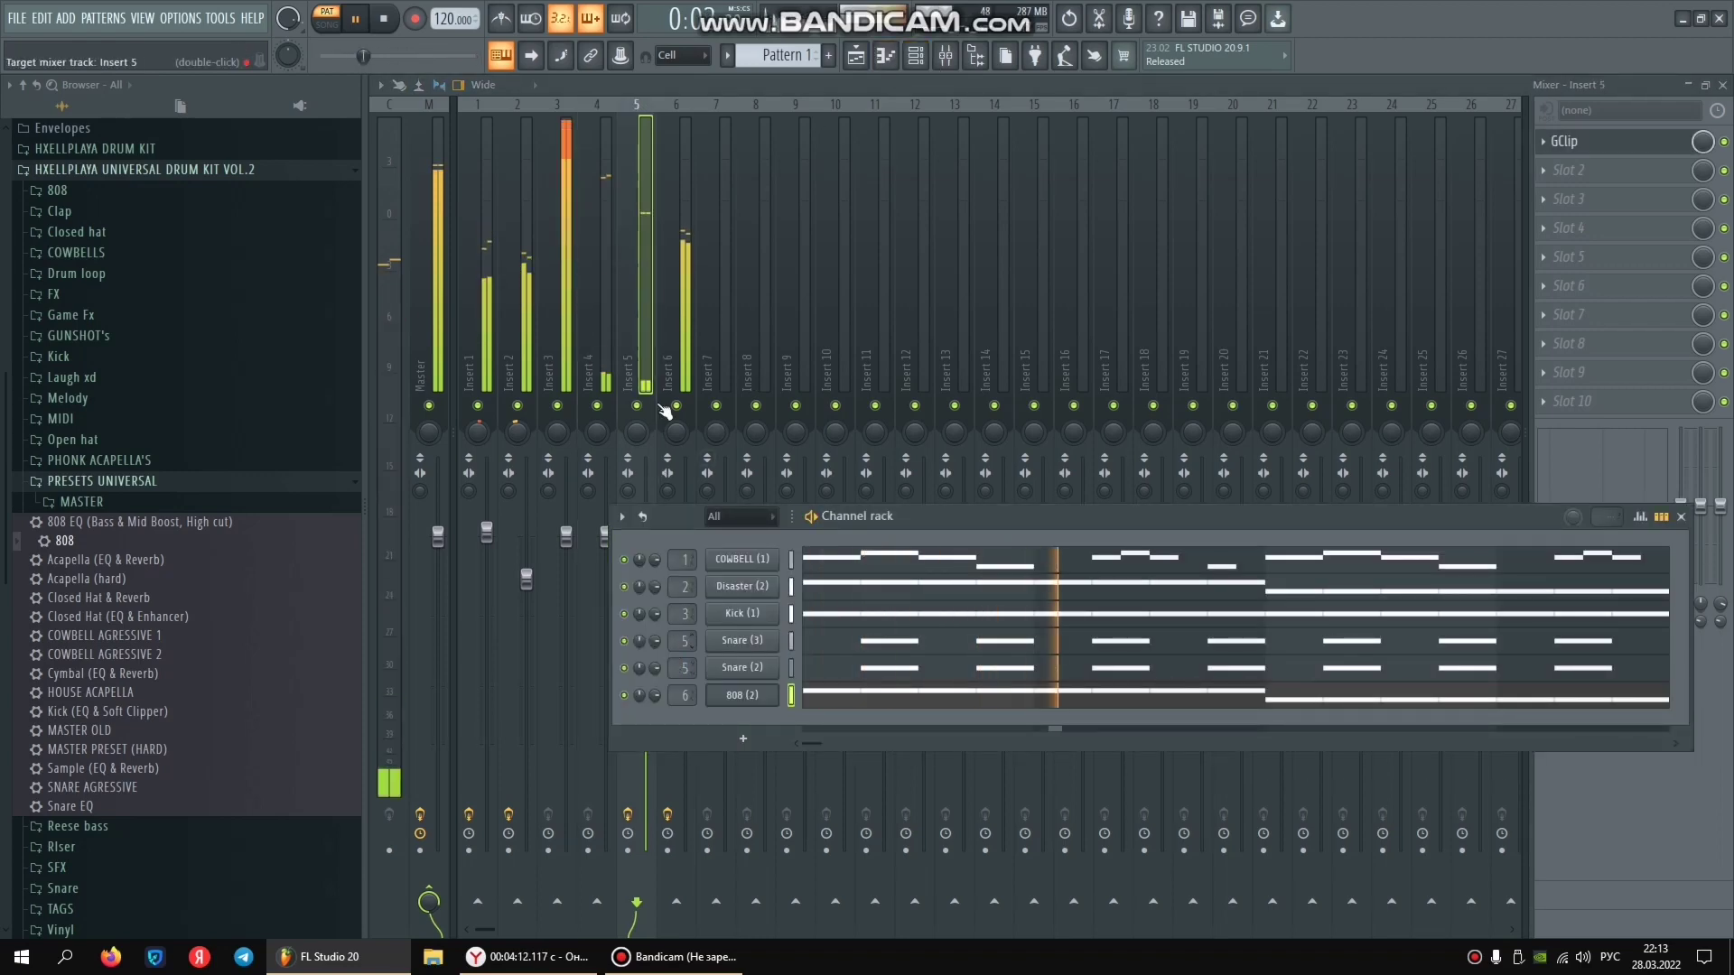
pyautogui.scroll(-3, 642, 365)
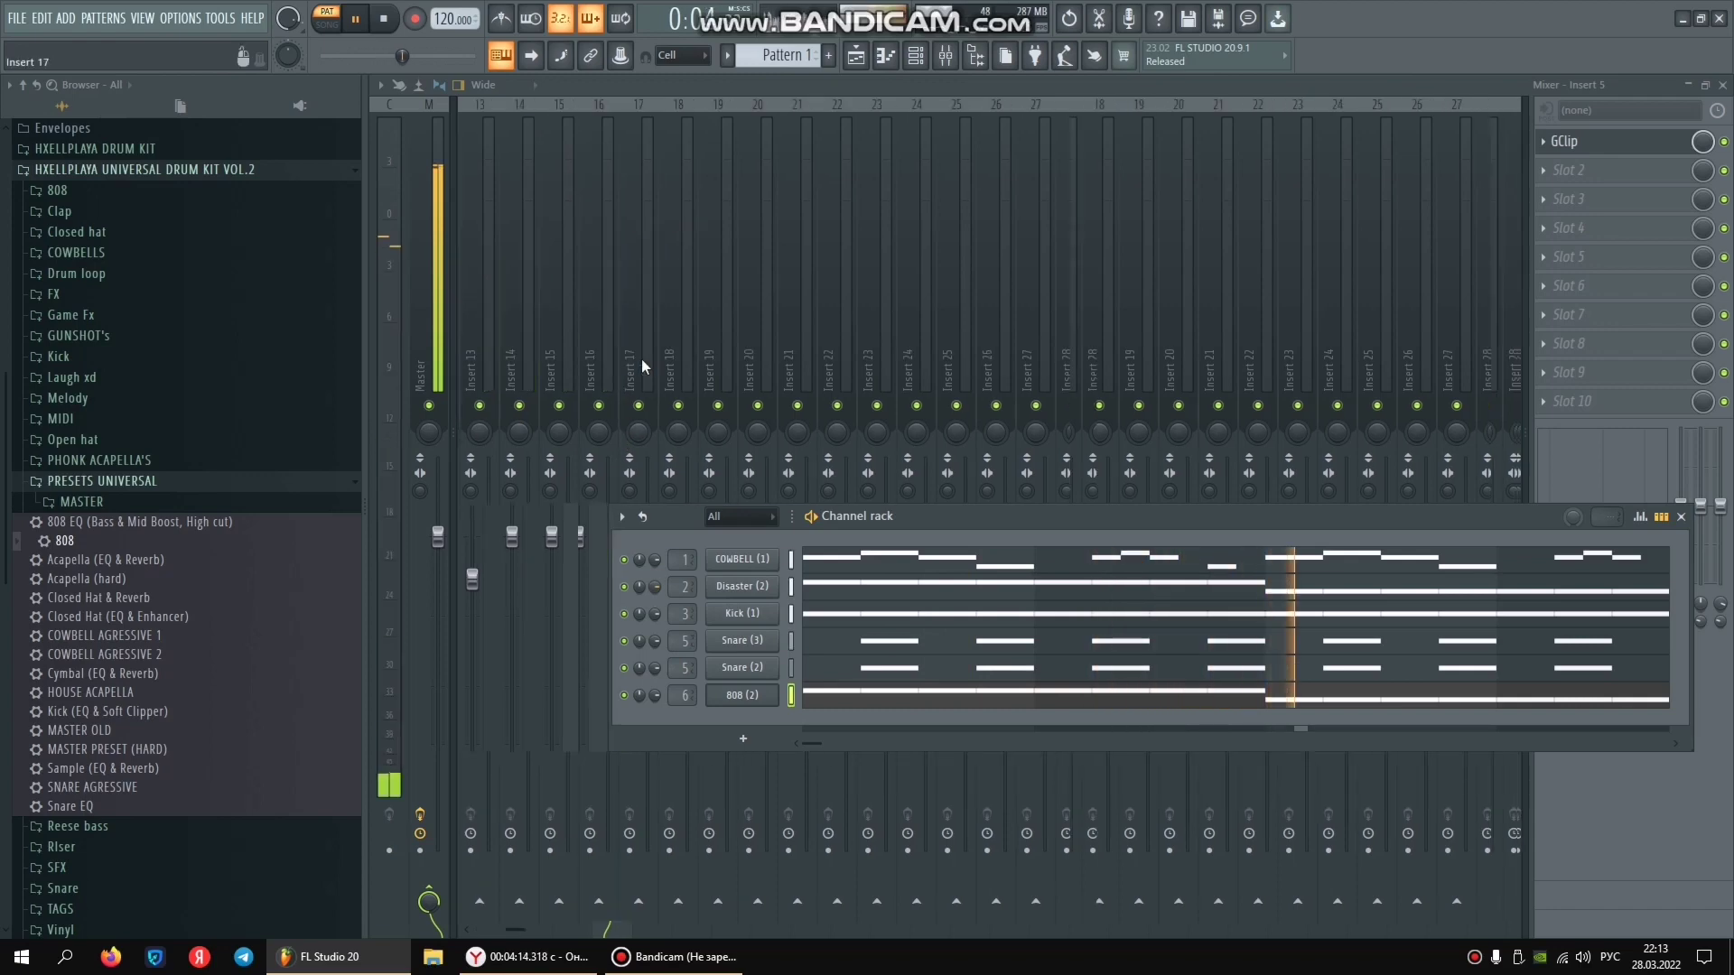
pyautogui.scroll(3, 1424, 425)
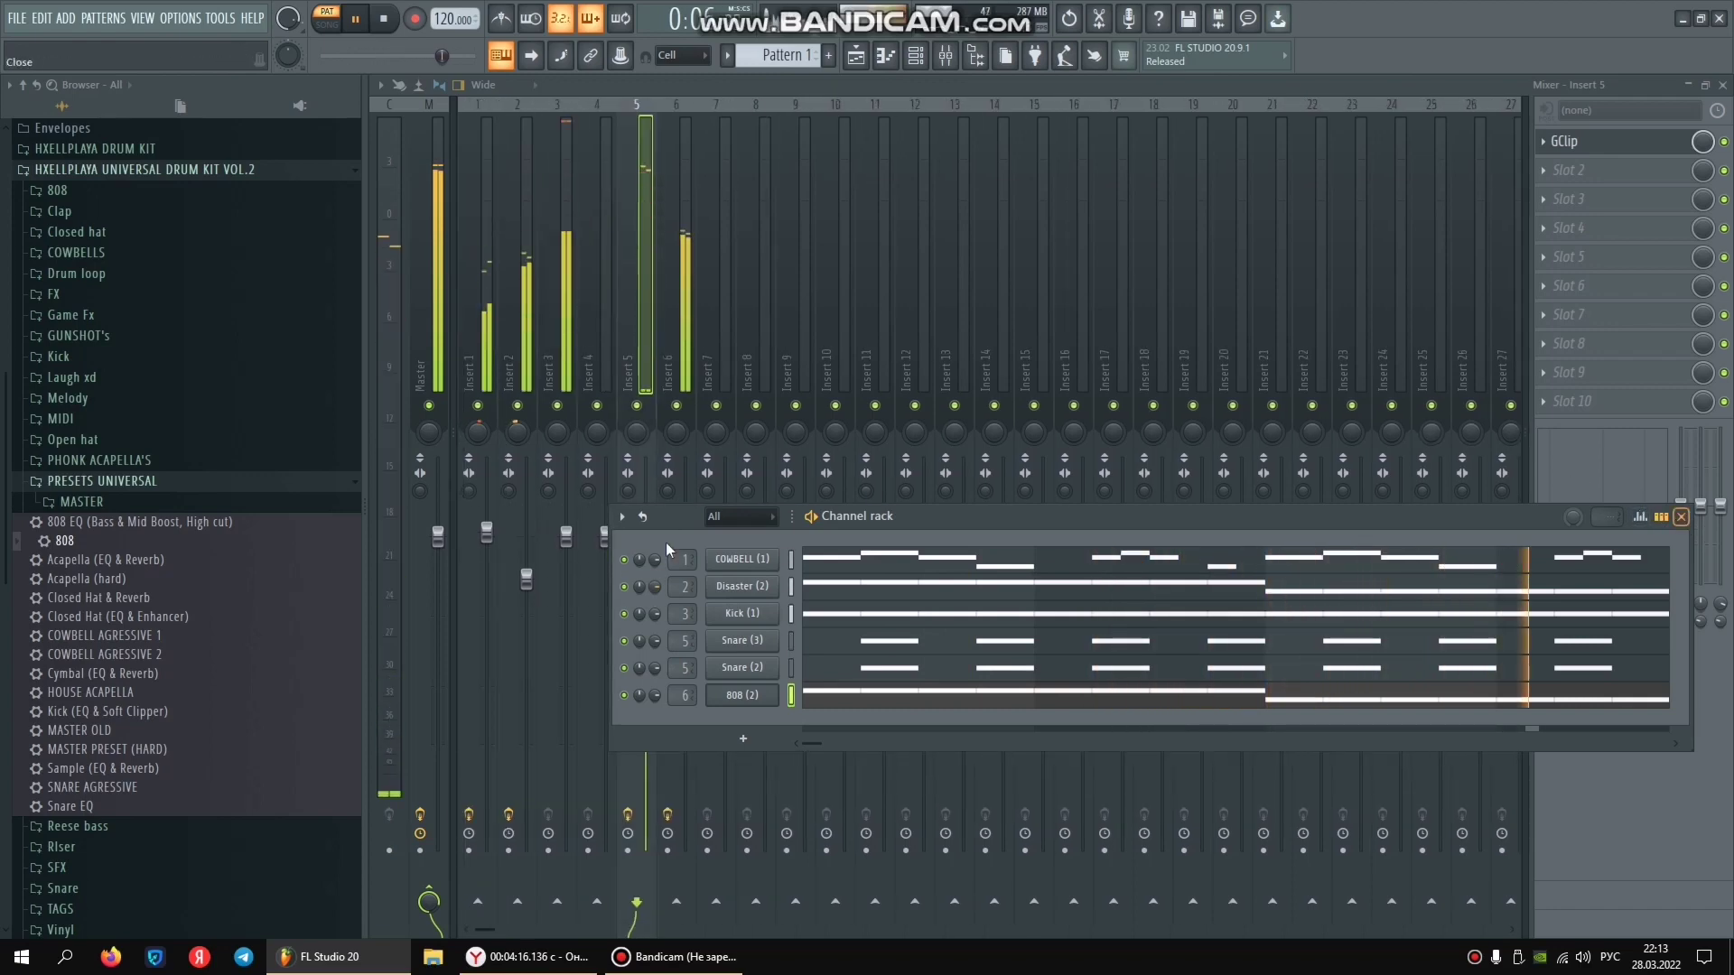
# Lower the volume fader of mixer Insert 5 and raise the volume of Insert 3 to 108%.
pyautogui.press('F6')
pyautogui.moveTo(647, 541); pyautogui.dragTo(646, 573)
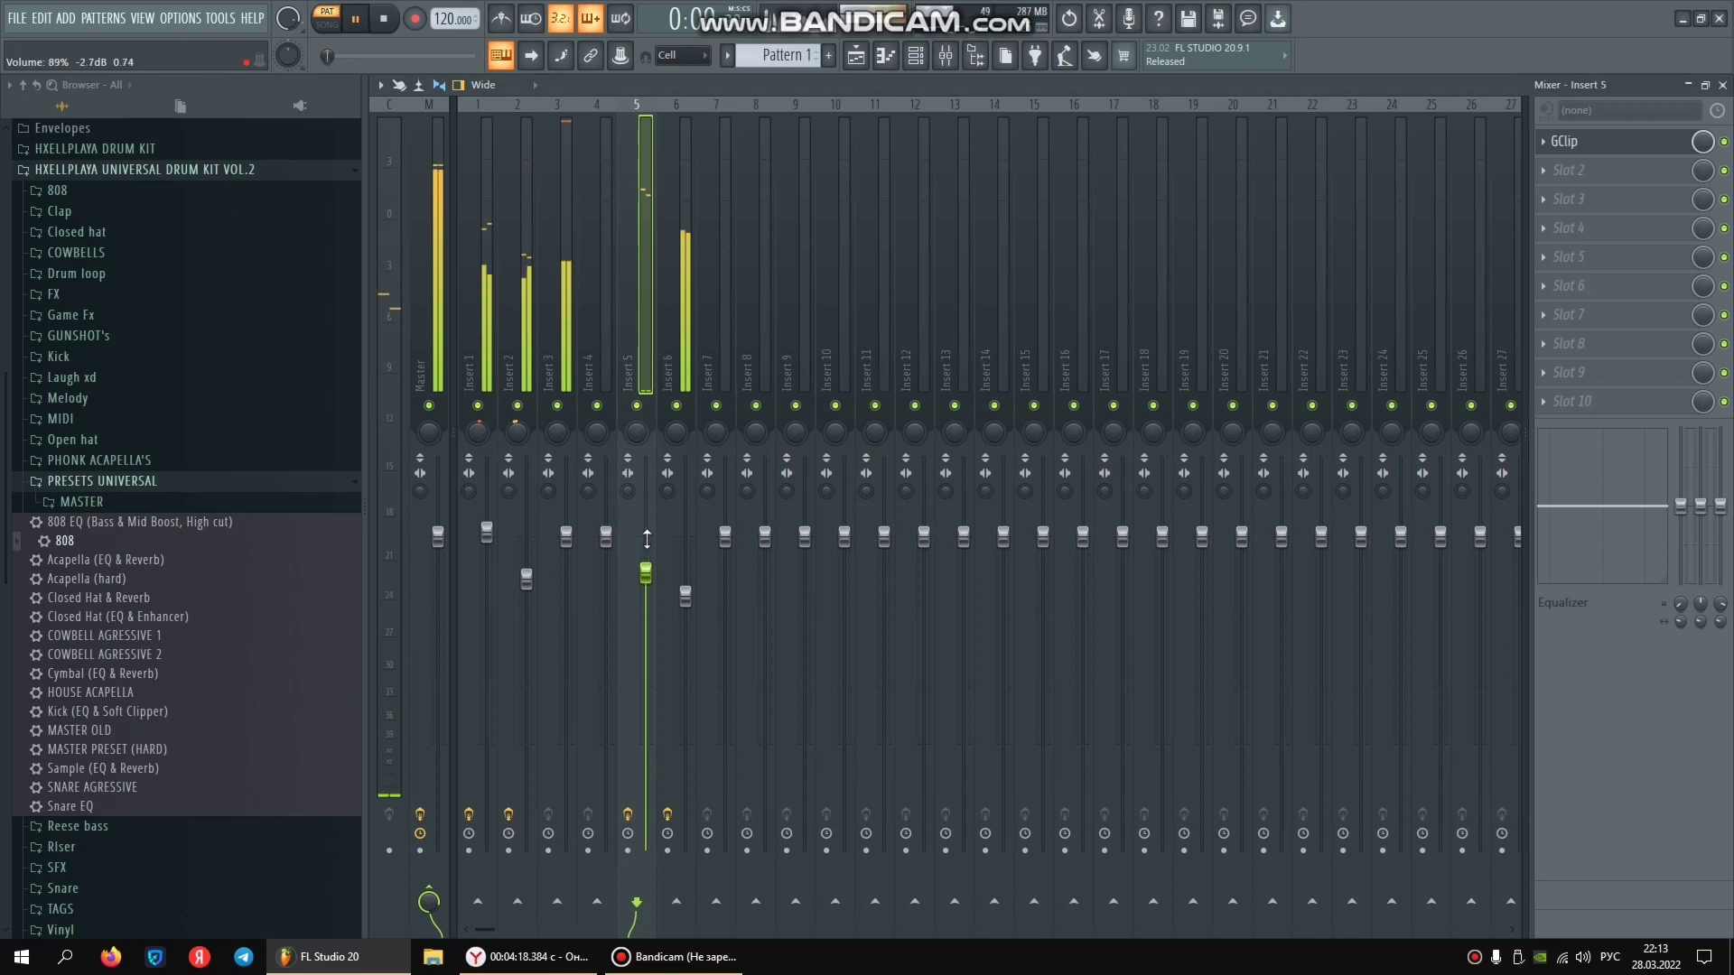
pyautogui.click(568, 539)
pyautogui.moveTo(568, 536); pyautogui.dragTo(568, 512)
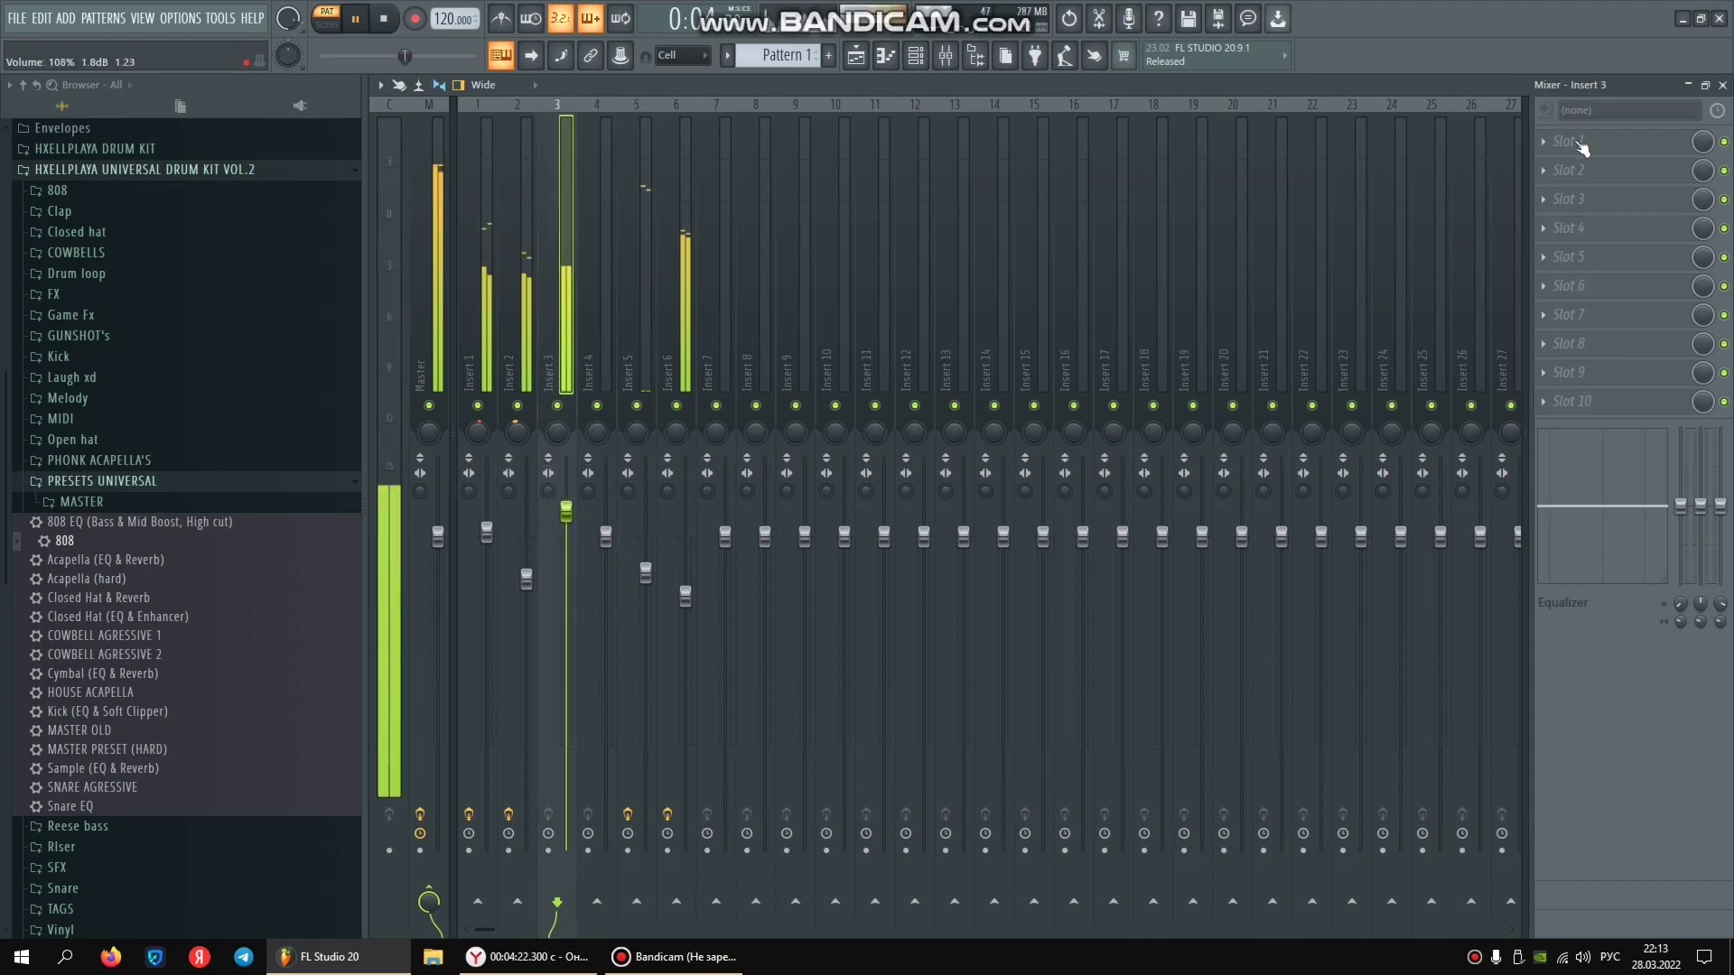
# Load GClip into the first effect slot of mixer Insert 3, replacing the mistakenly chosen Kickstart.
pyautogui.click(1556, 210)
pyautogui.click(1264, 759)
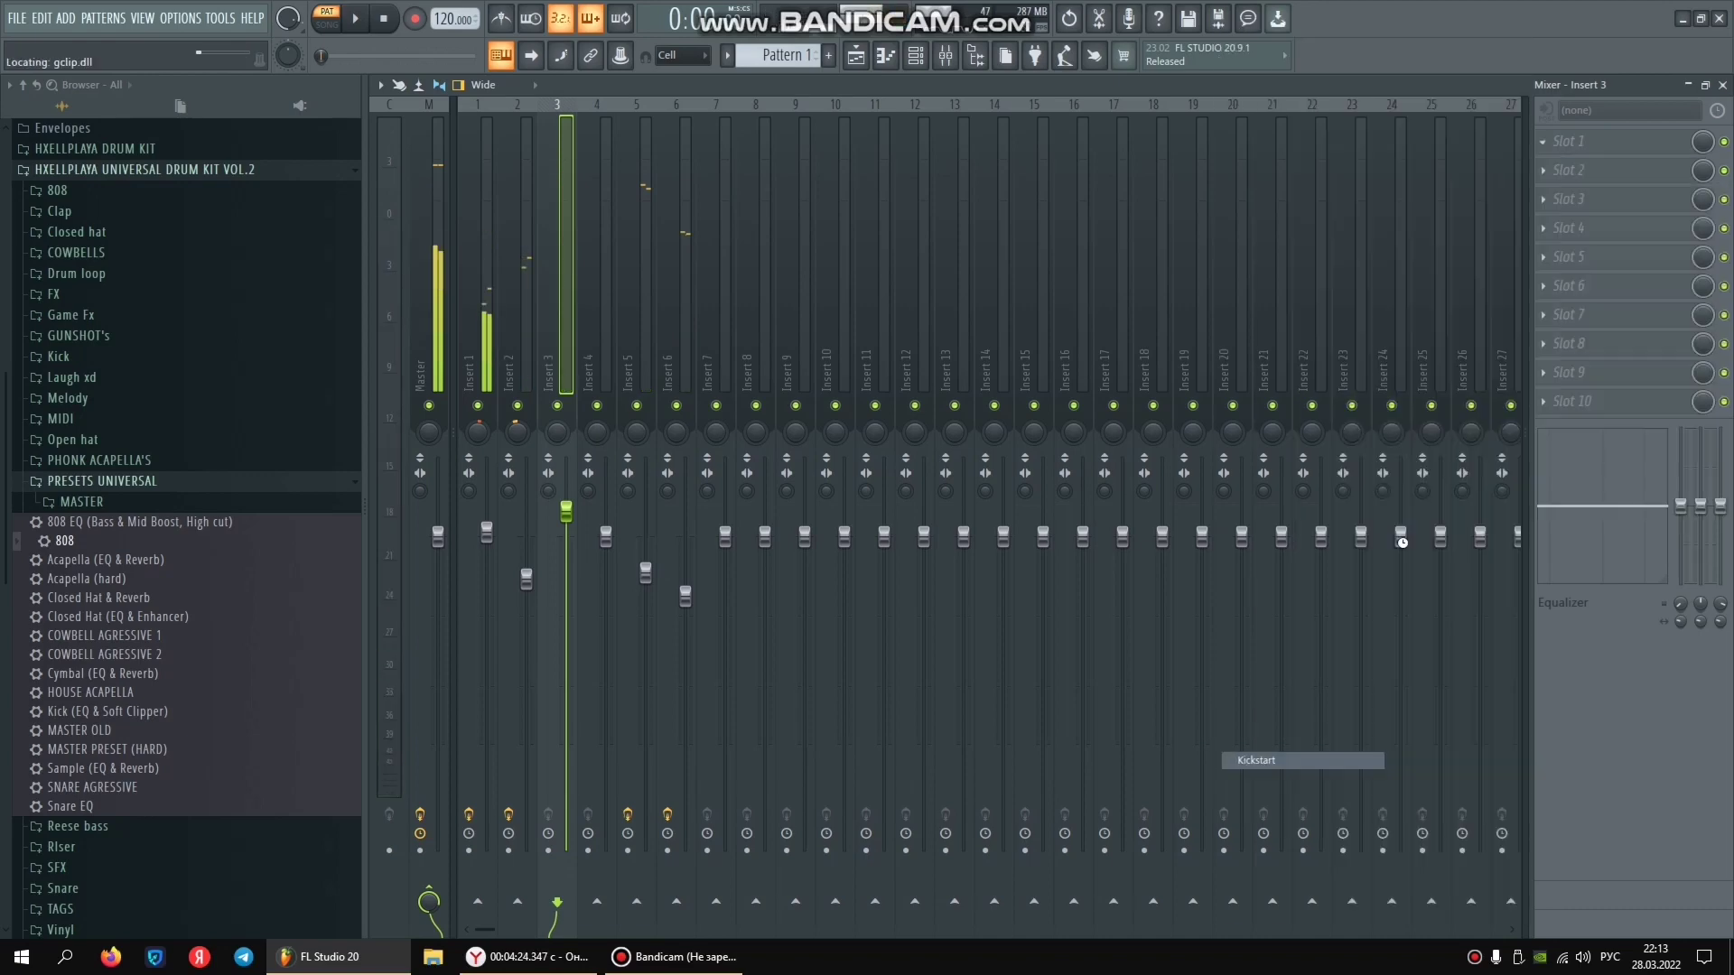
pyautogui.click(1548, 145)
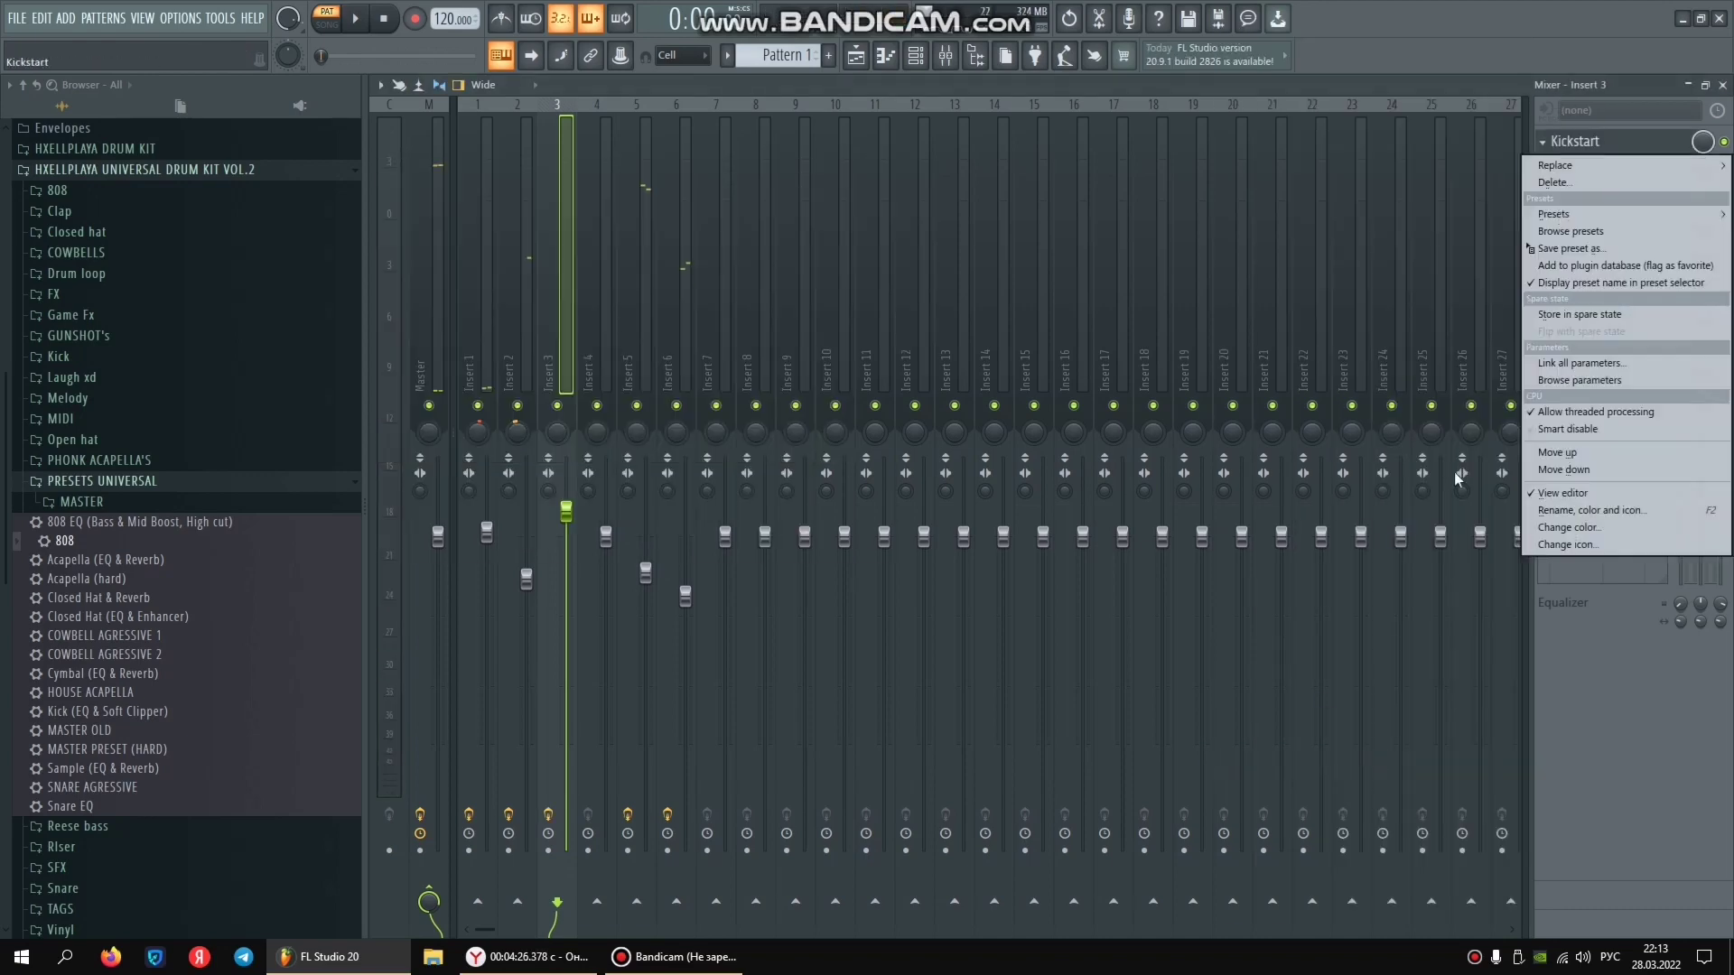
pyautogui.moveTo(1563, 165)
pyautogui.click(1270, 744)
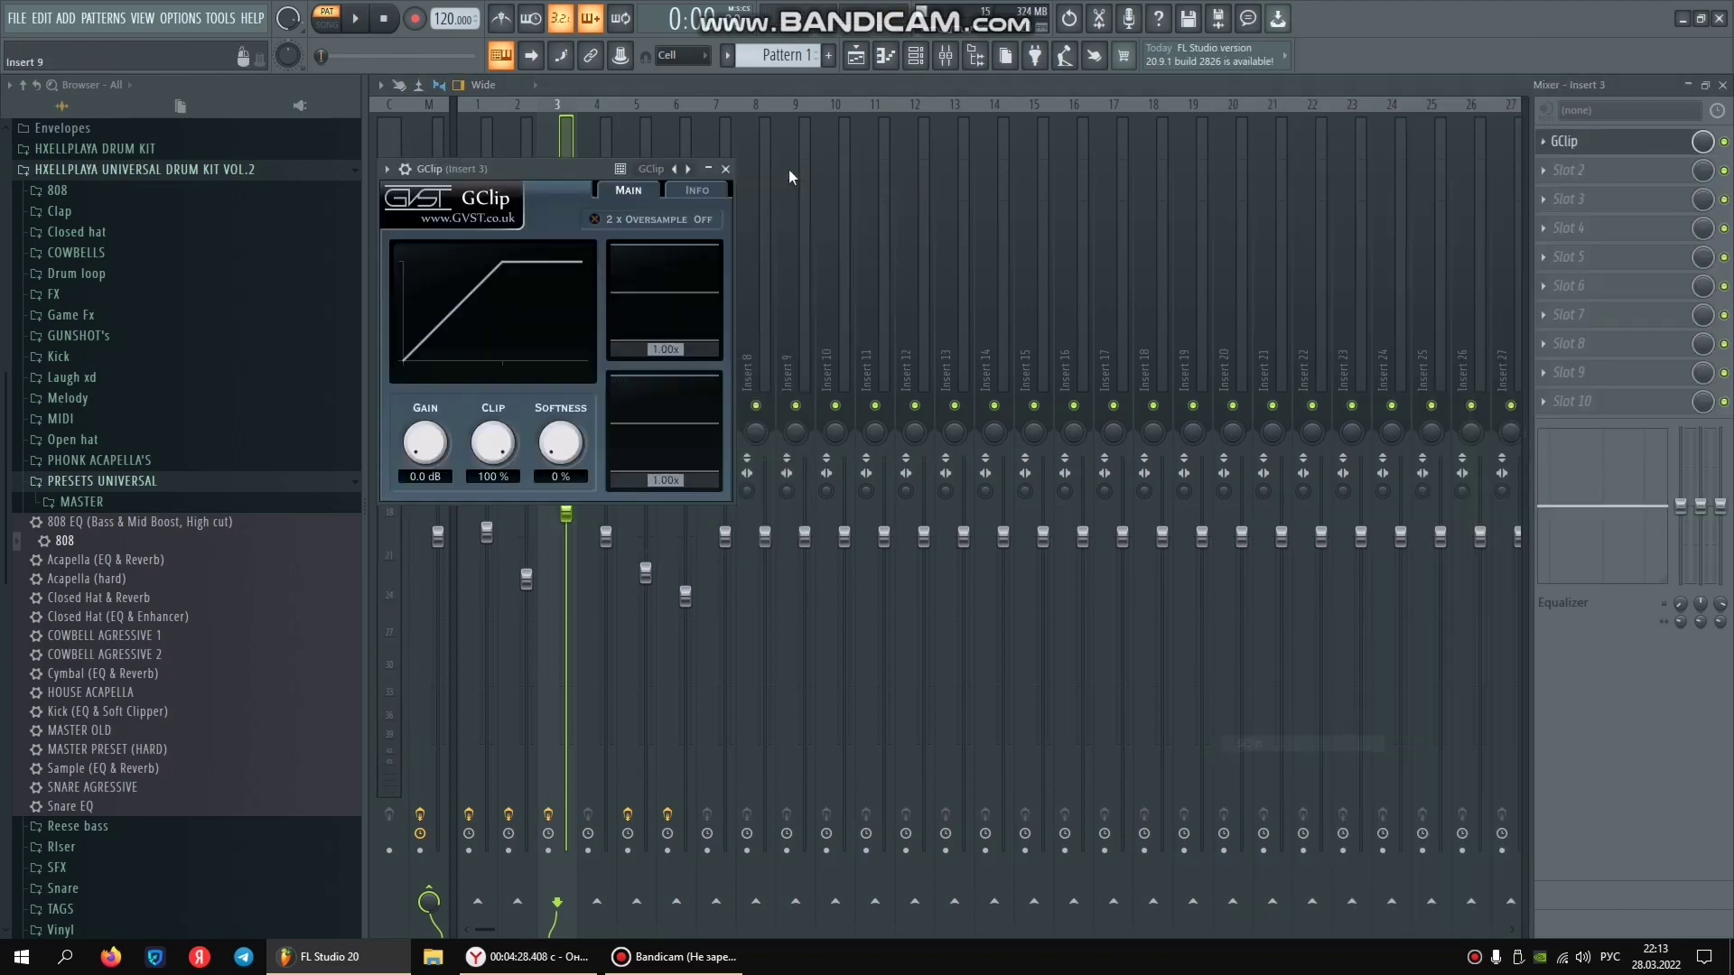
# Start playback and reset the volume fader of mixer Insert 3 to 100%.
pyautogui.press('space')
pyautogui.click(566, 513)
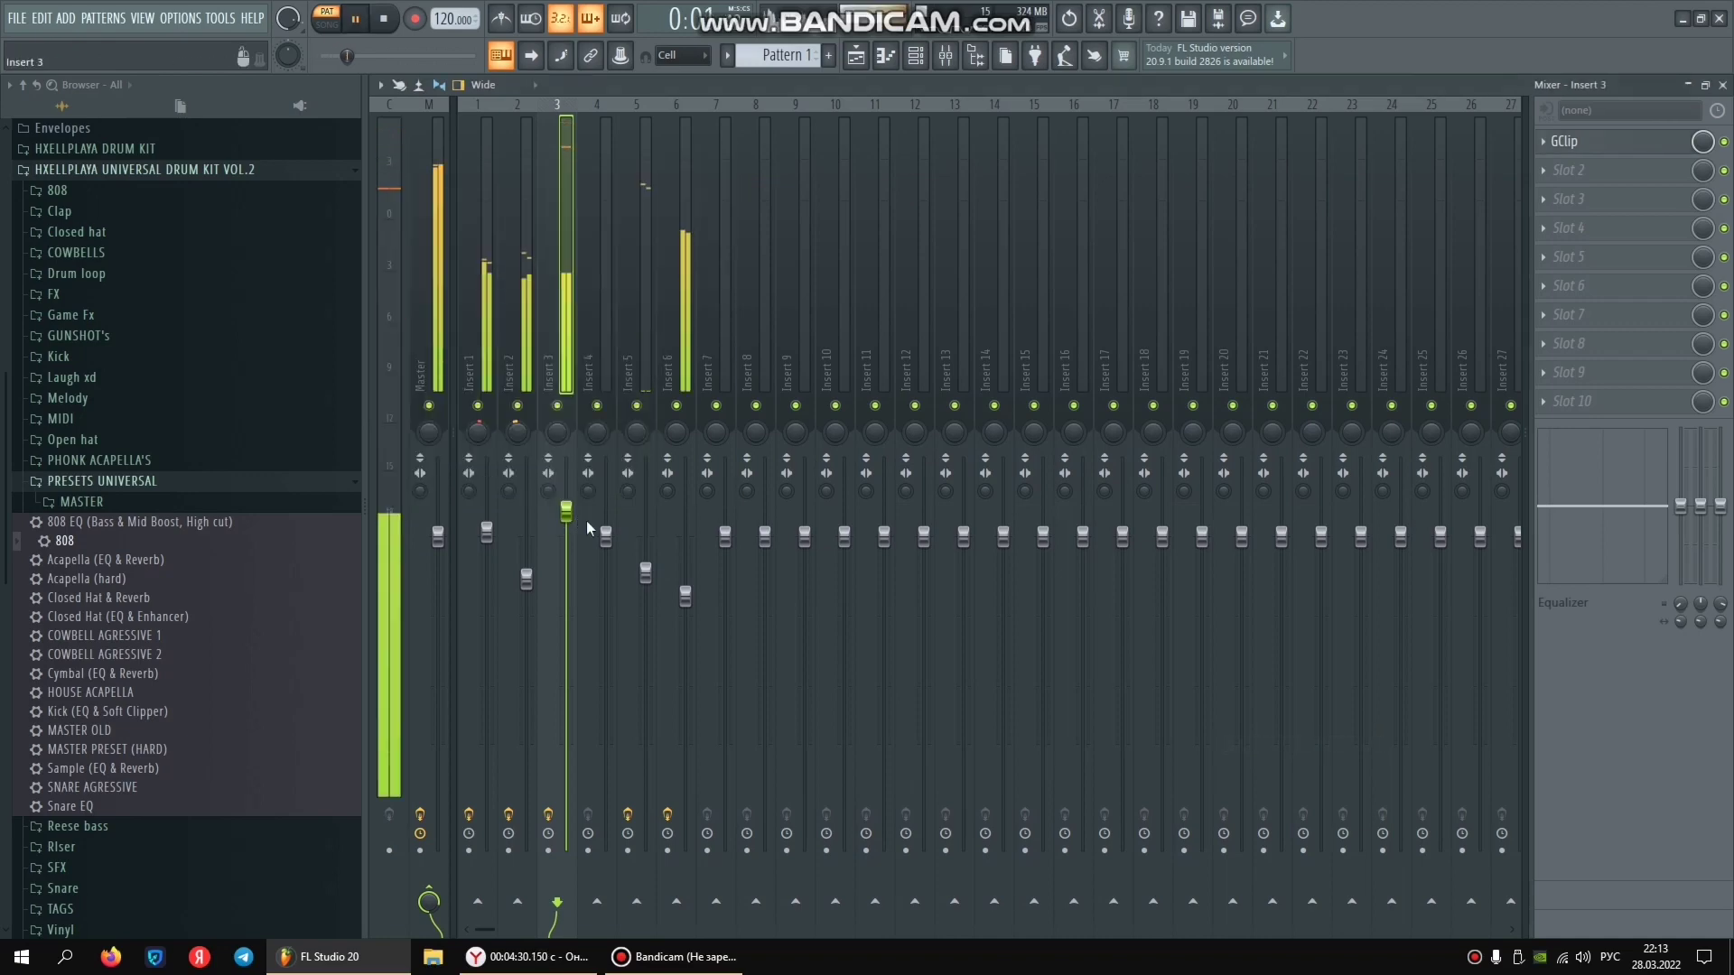
pyautogui.rightClick(567, 511)
pyautogui.click(589, 522)
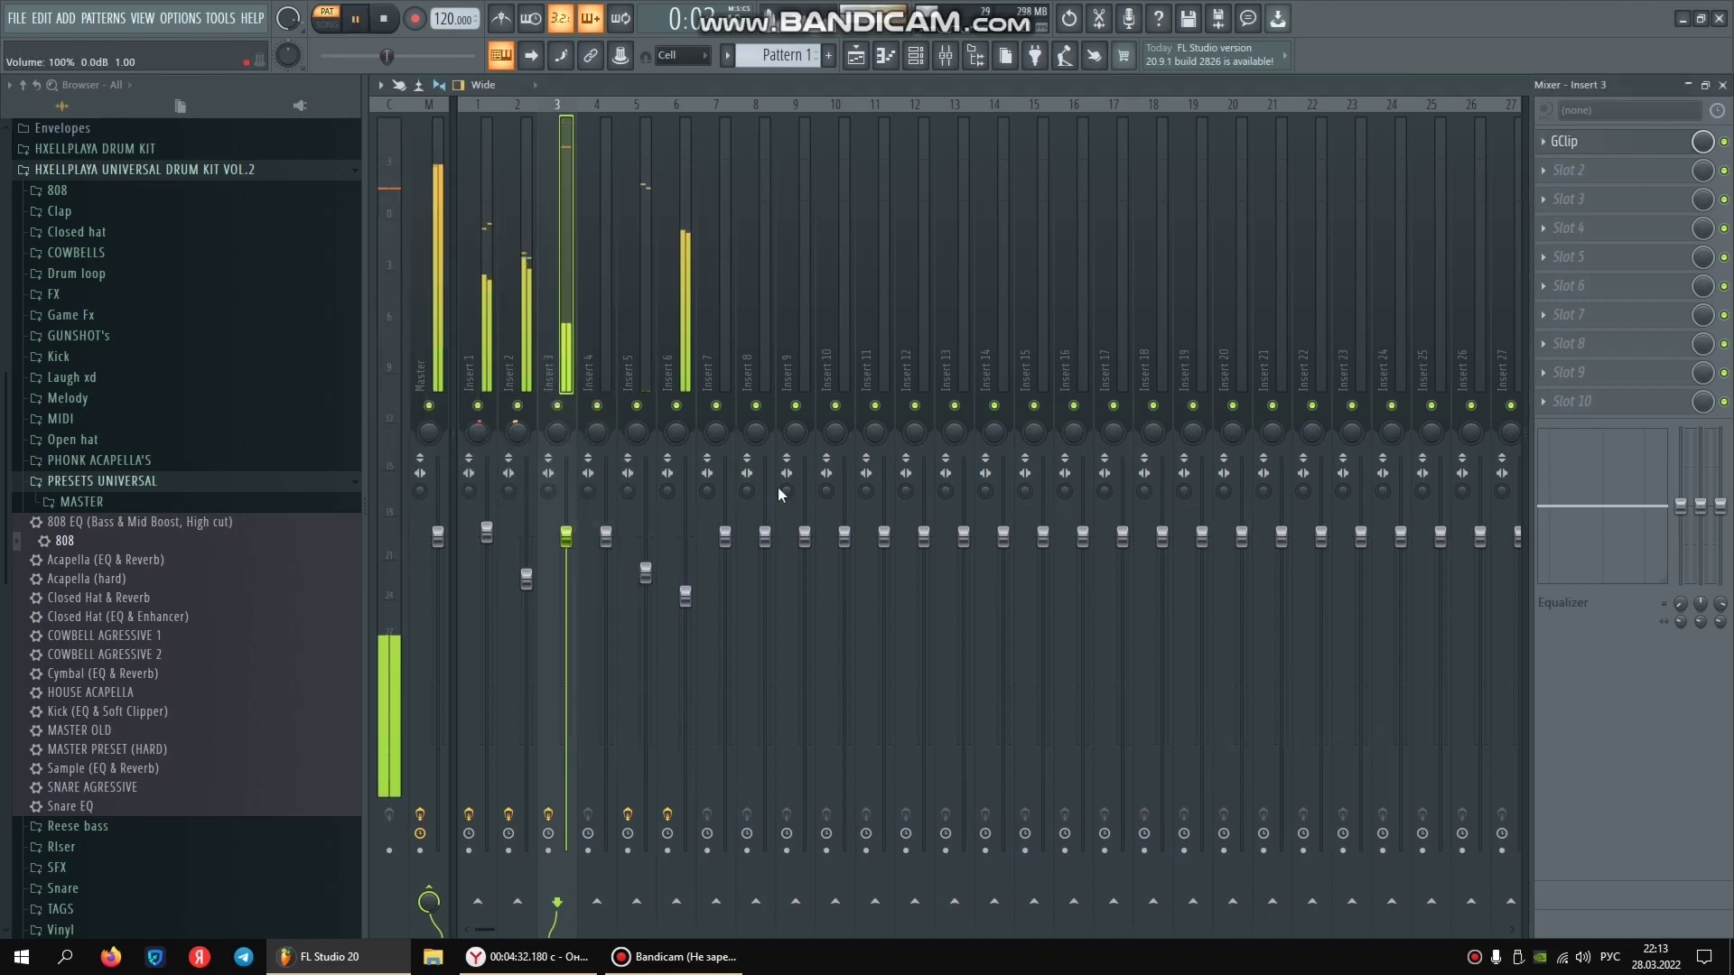
# Load Maximus into the second effect slot of mixer Insert 3, audition it and close its window.
pyautogui.click(1574, 174)
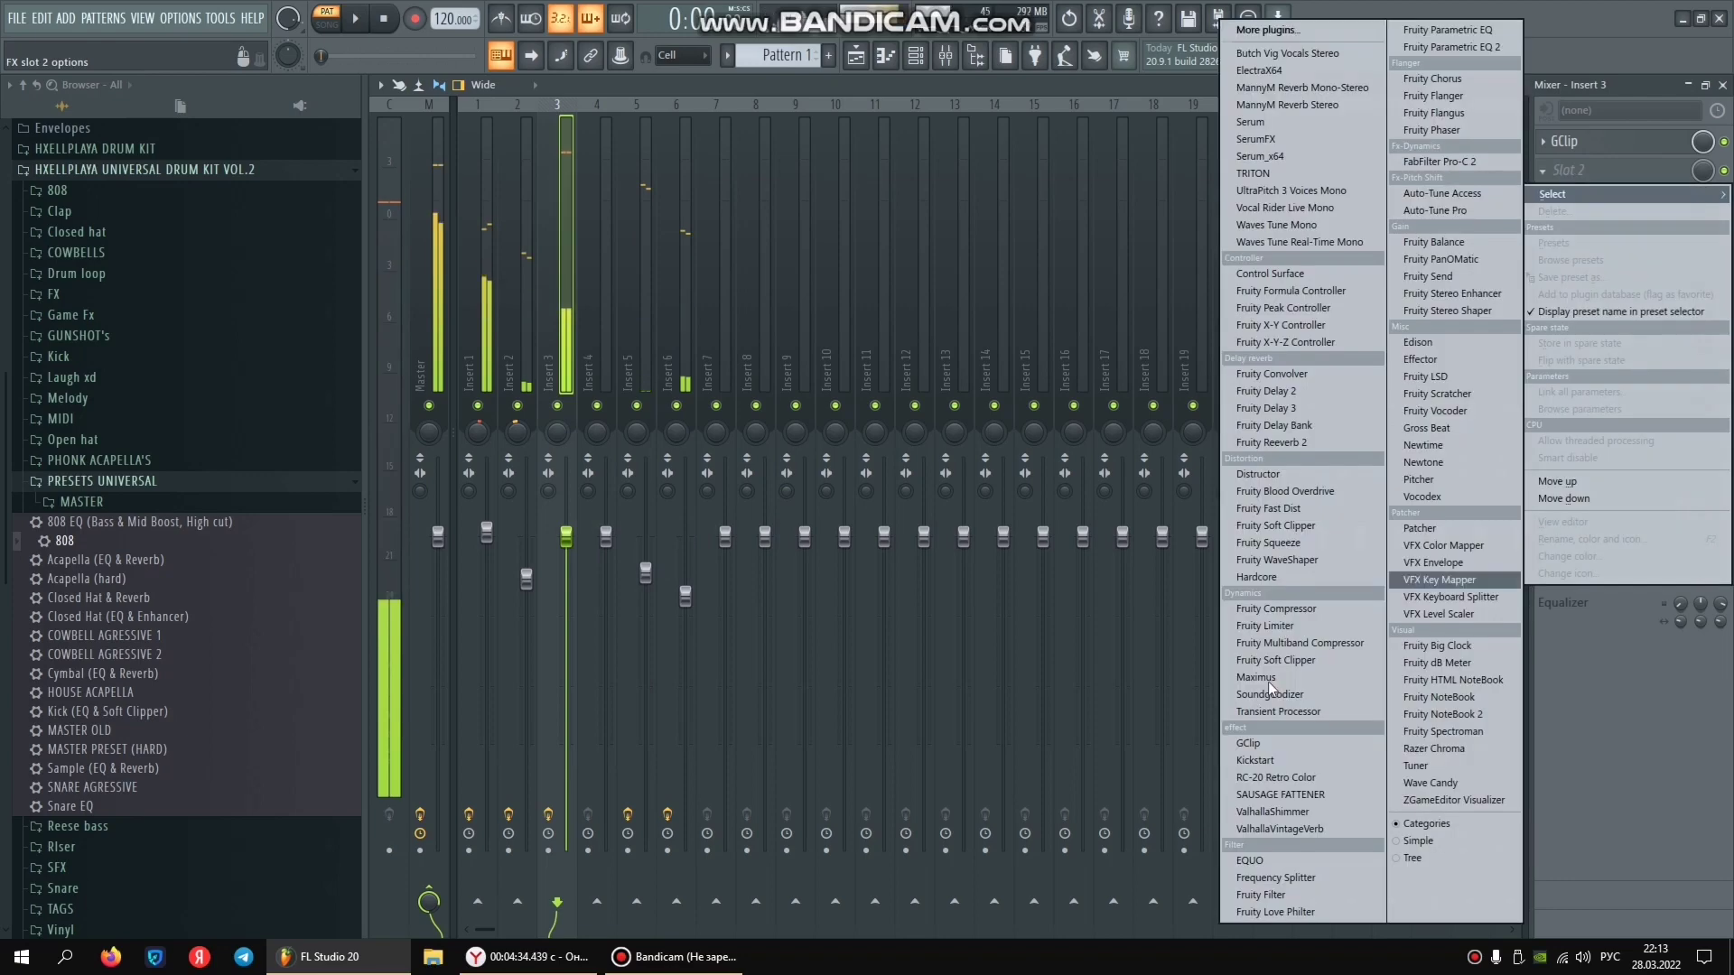
pyautogui.click(1264, 677)
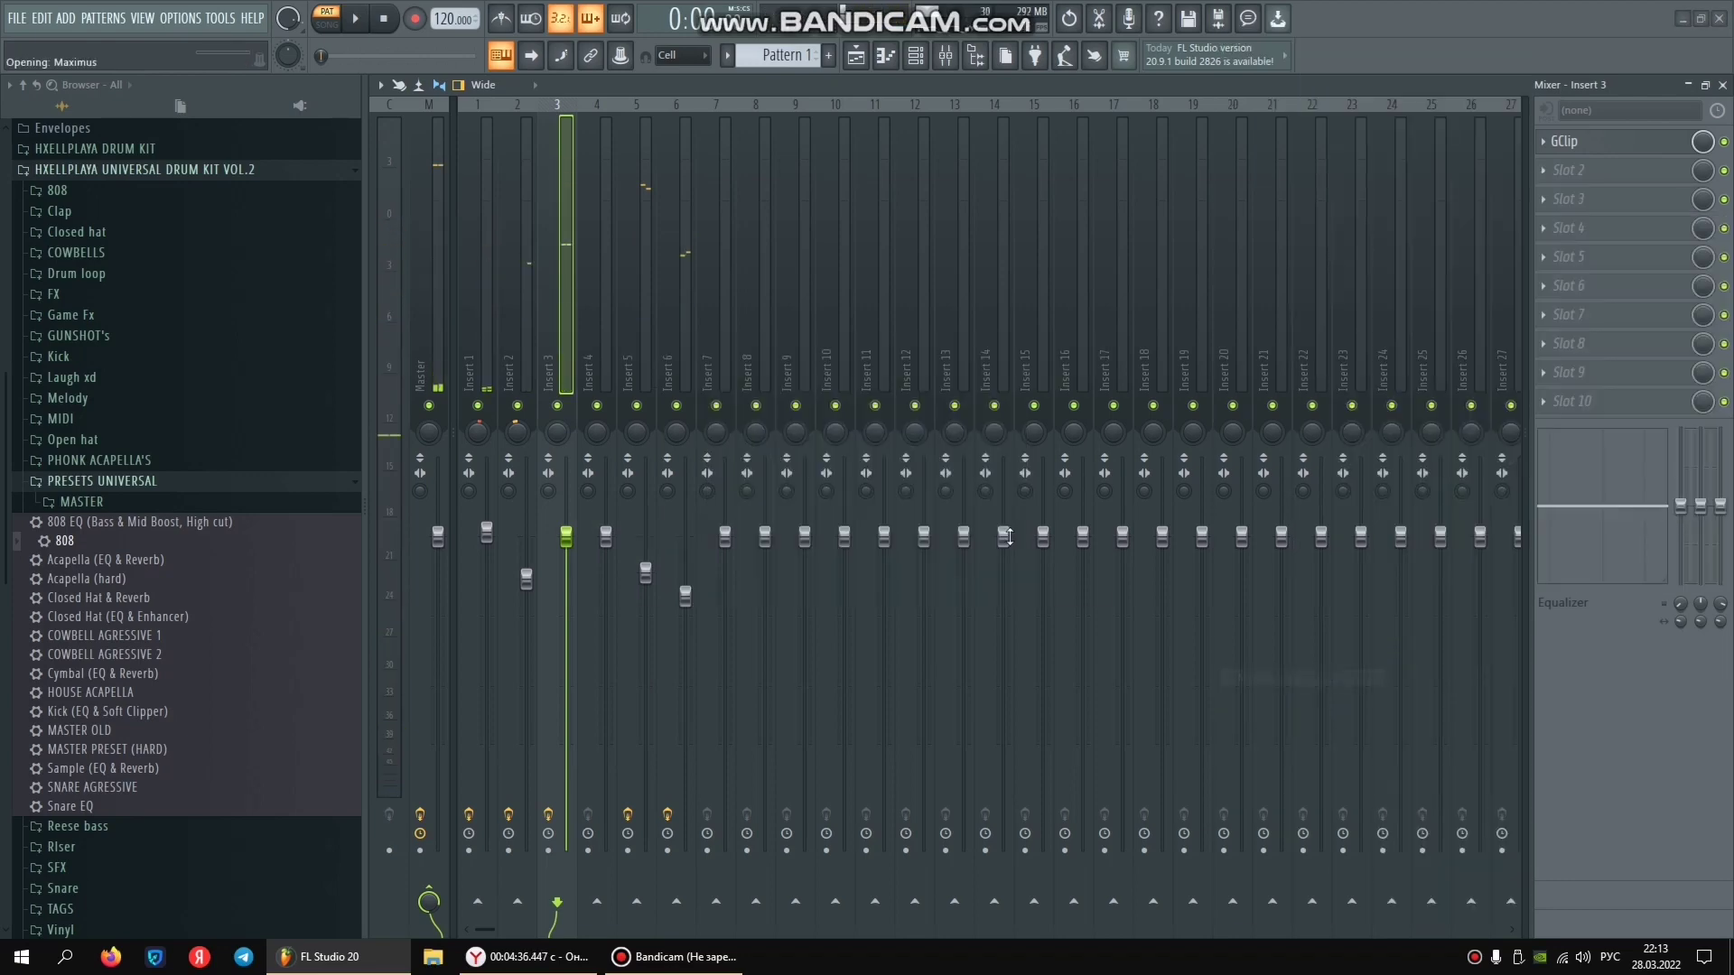
pyautogui.press('space')
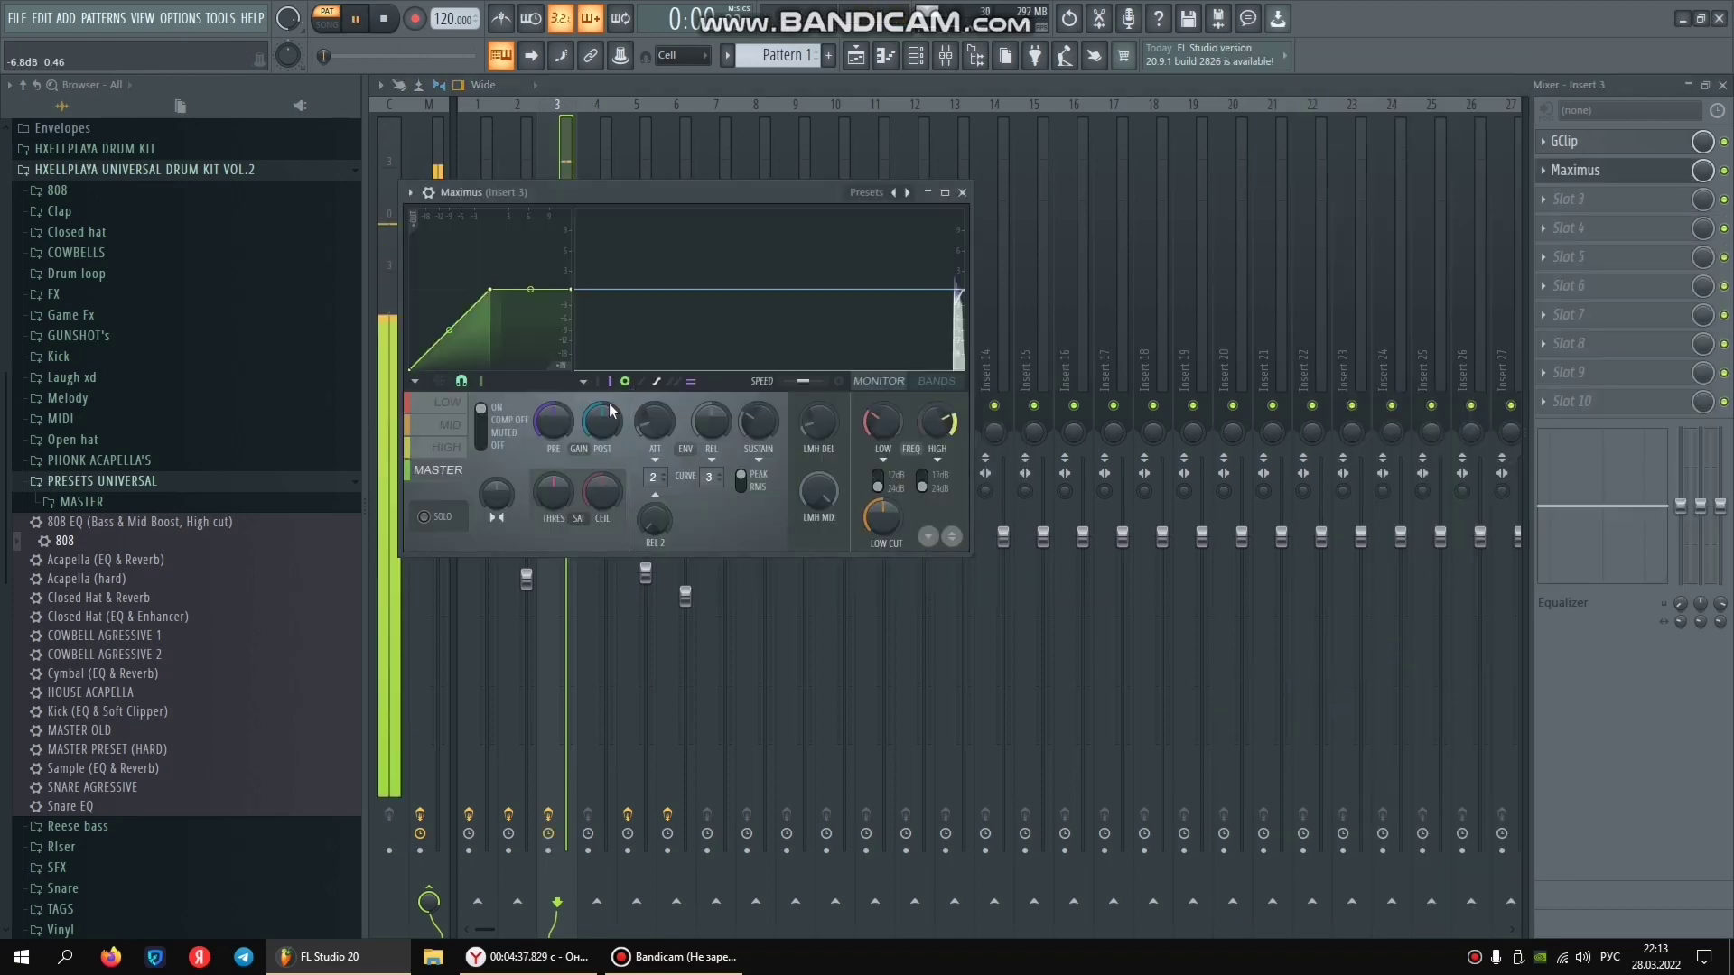
pyautogui.click(963, 194)
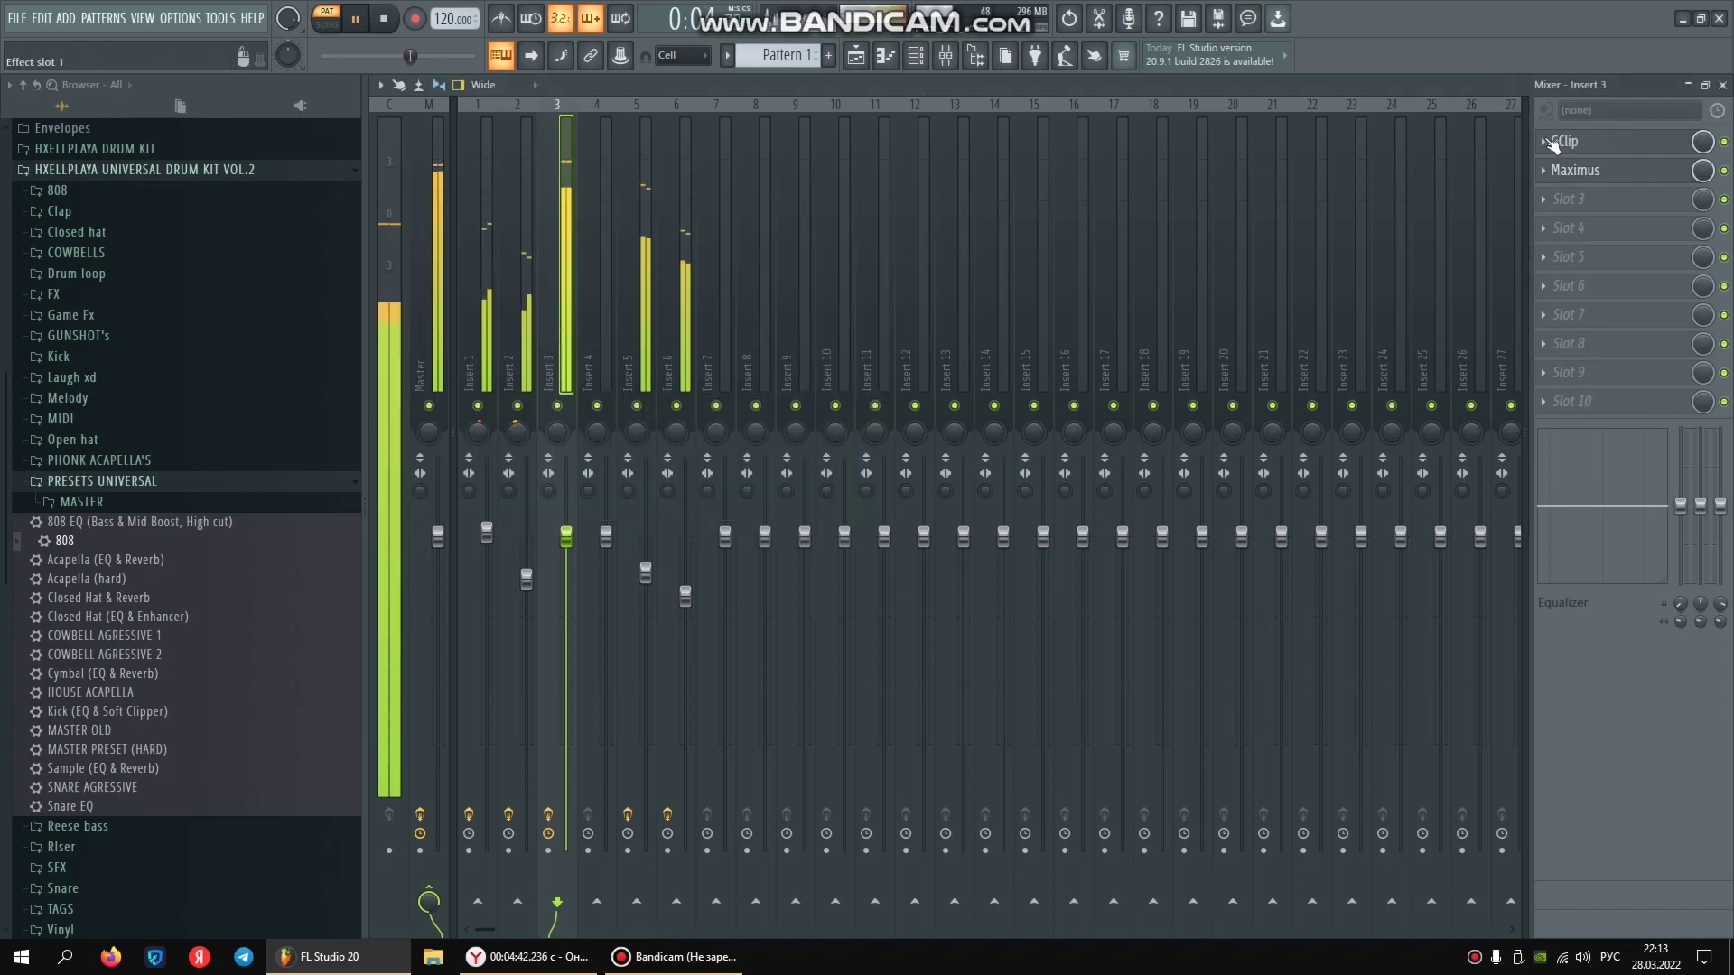
# Delete GClip from the first effect slot of mixer Insert 3 and lower the volume fader of Insert 5 during playback.
pyautogui.press('space')
pyautogui.rightClick(1565, 149)
pyautogui.click(1562, 186)
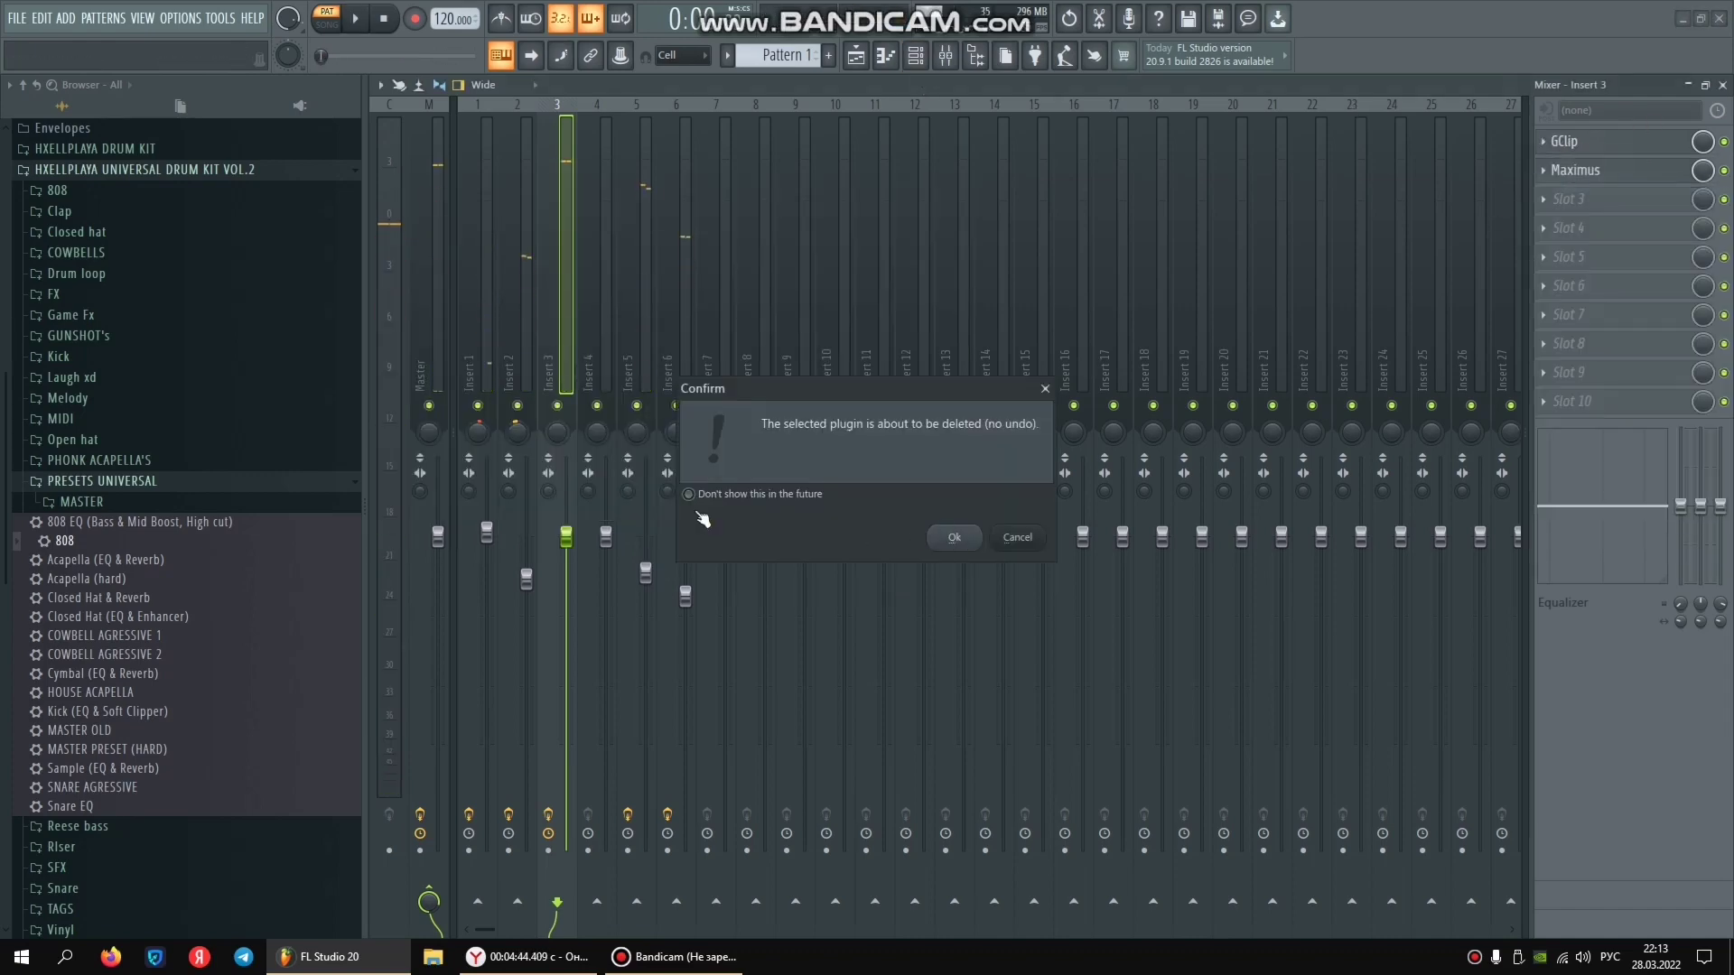
pyautogui.press('Return')
pyautogui.press('space')
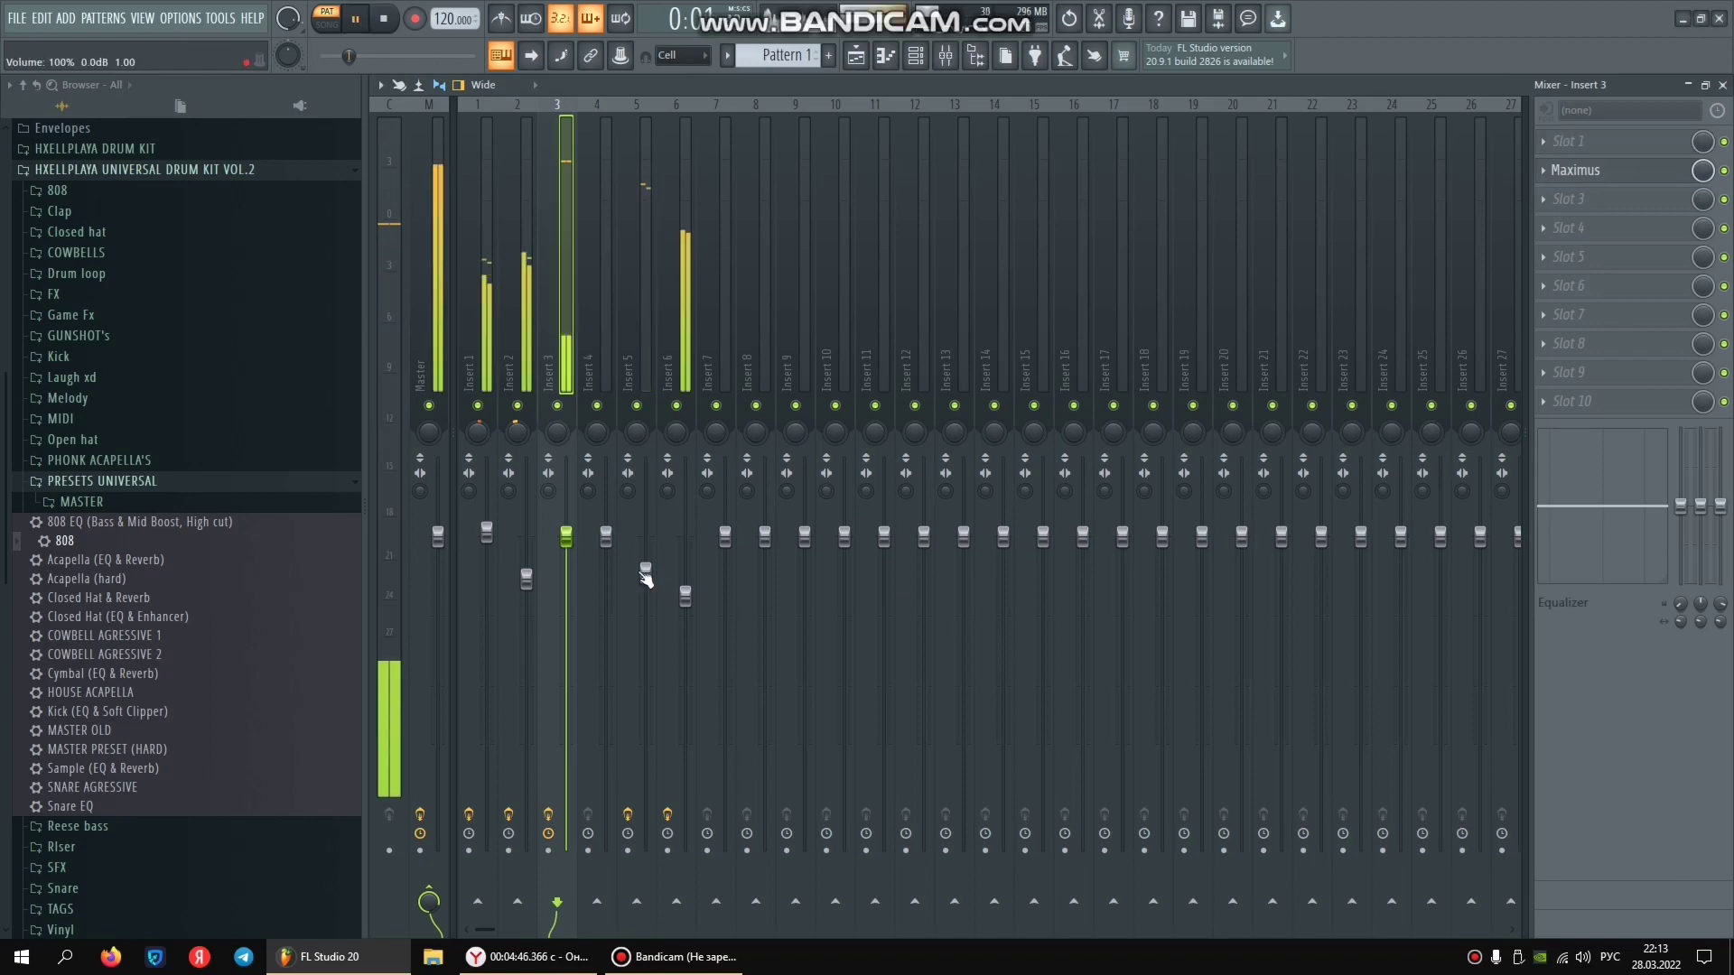
pyautogui.moveTo(645, 575)
pyautogui.mouseDown()
pyautogui.moveTo(647, 602)
pyautogui.moveTo(642, 580)
pyautogui.mouseUp()
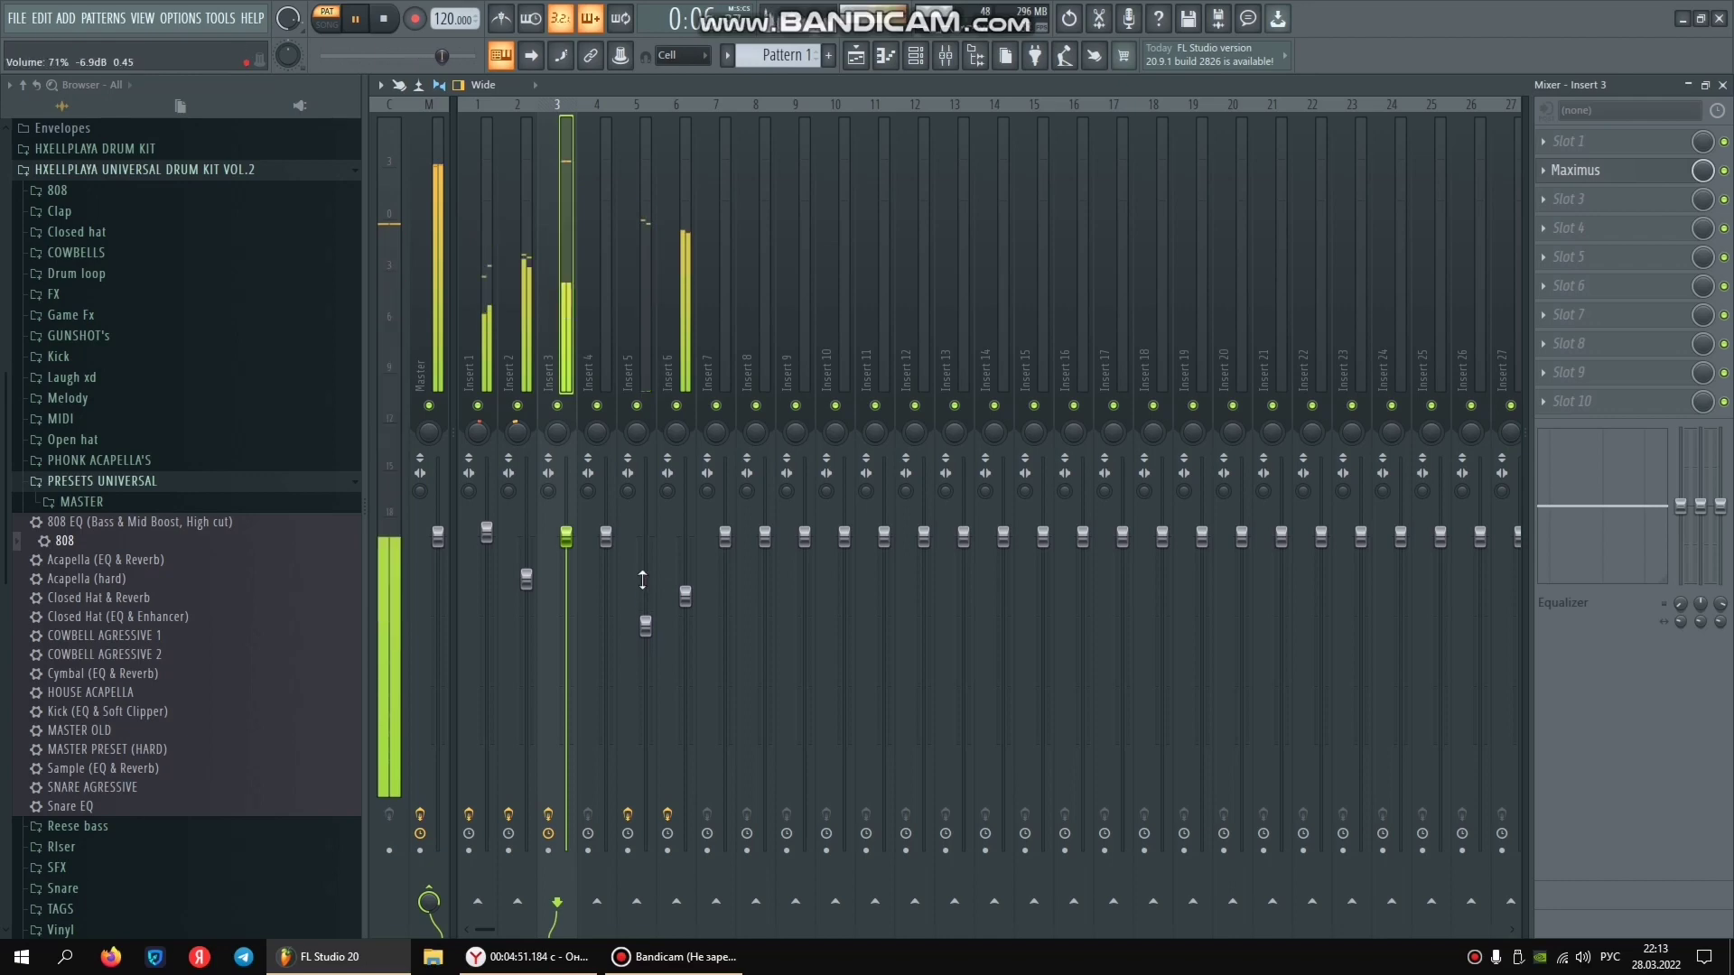
# Add the OPEN-HAT (4) sample from the HXELLPLAYA DRUM KIT to the channel rack on mixer track 4.
pyautogui.click(918, 56)
pyautogui.click(127, 483)
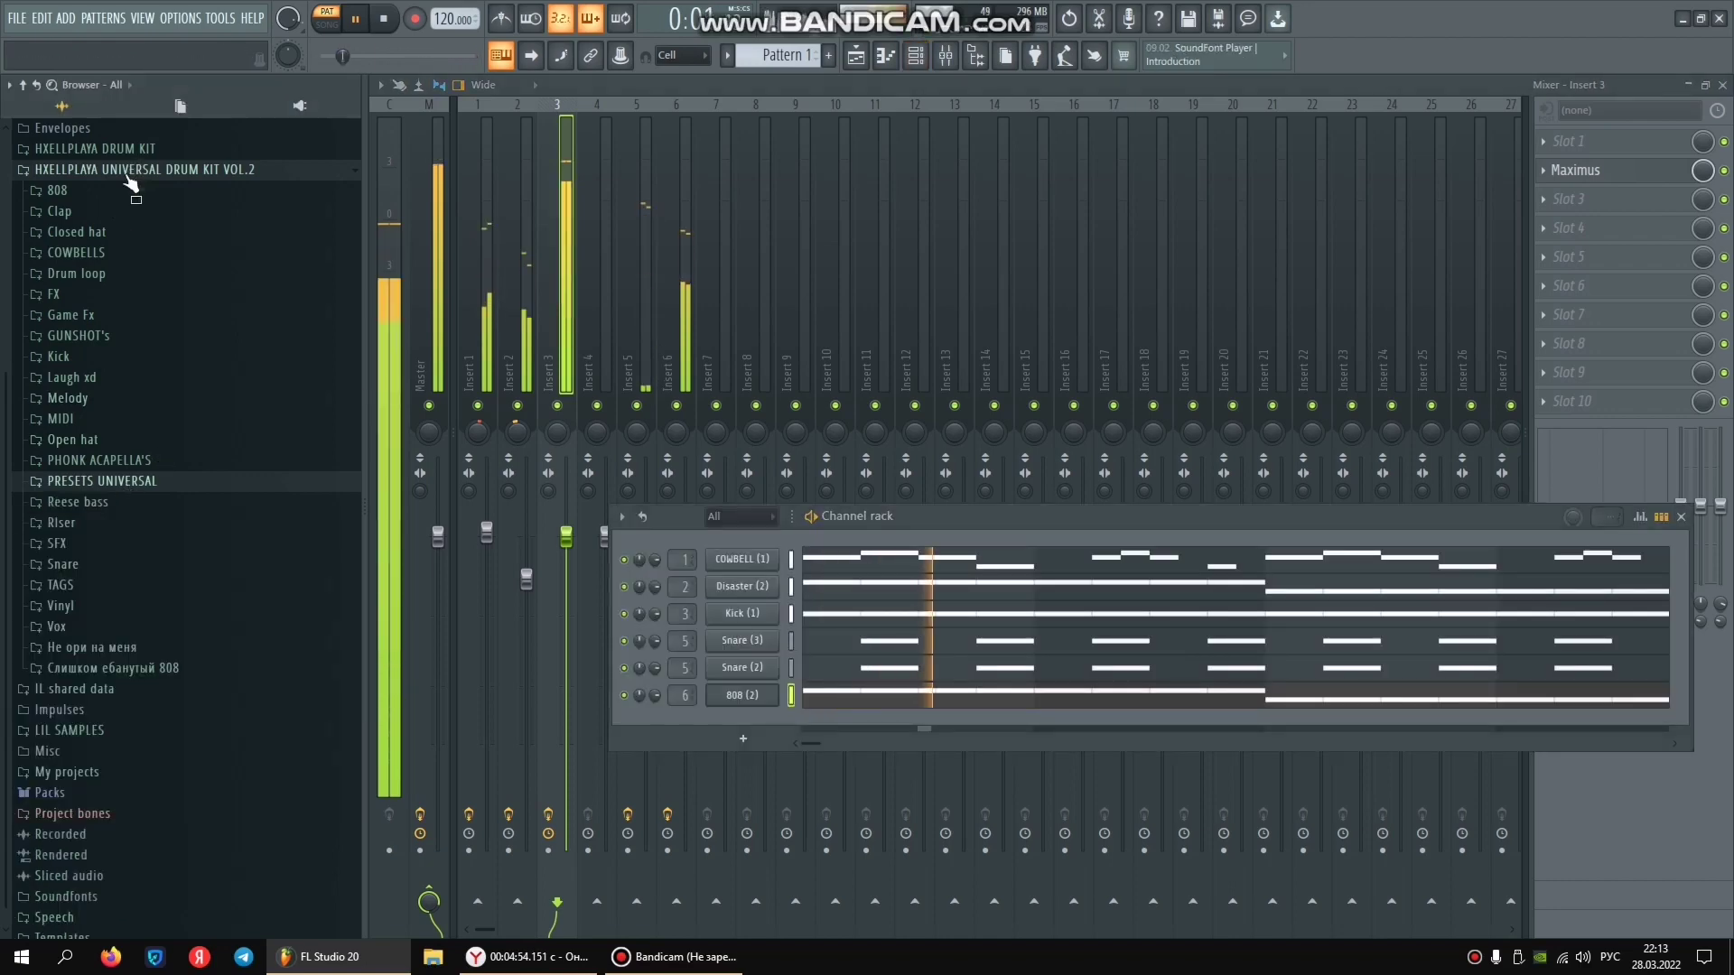
pyautogui.click(125, 173)
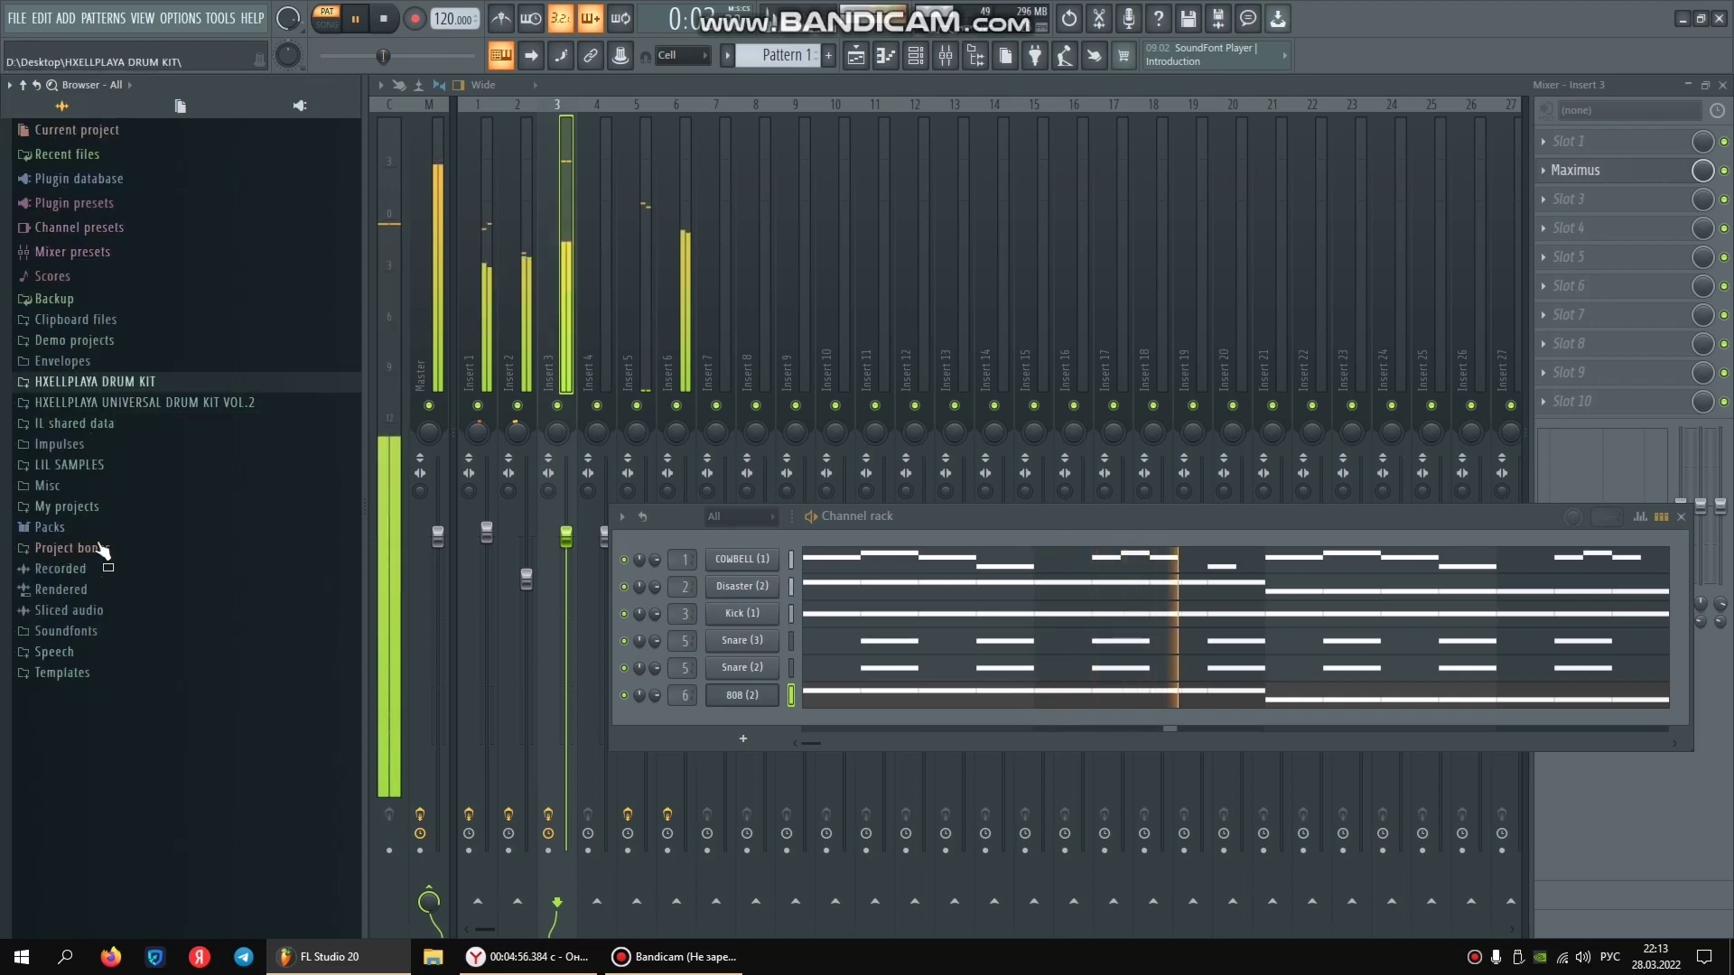
pyautogui.click(100, 591)
pyautogui.moveTo(107, 666); pyautogui.dragTo(738, 579)
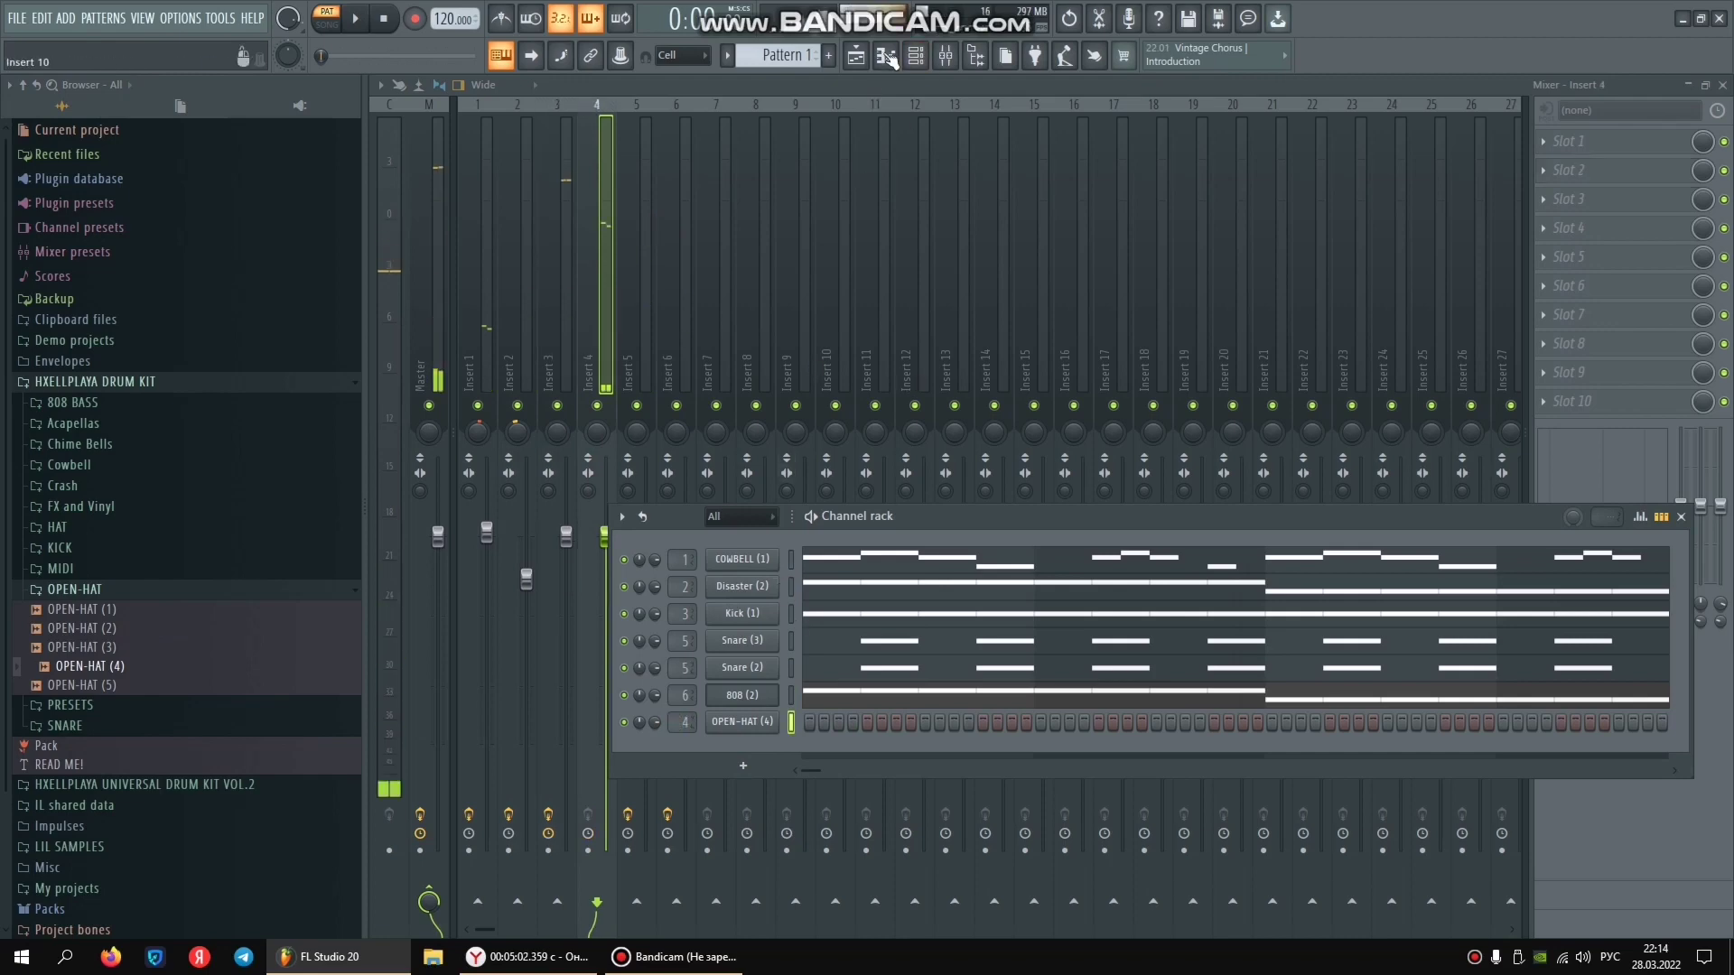
# Write a repeating off-beat C5 pattern for OPEN-HAT (4) over four bars, shorten all its notes by half and play it.
pyautogui.press('F7')
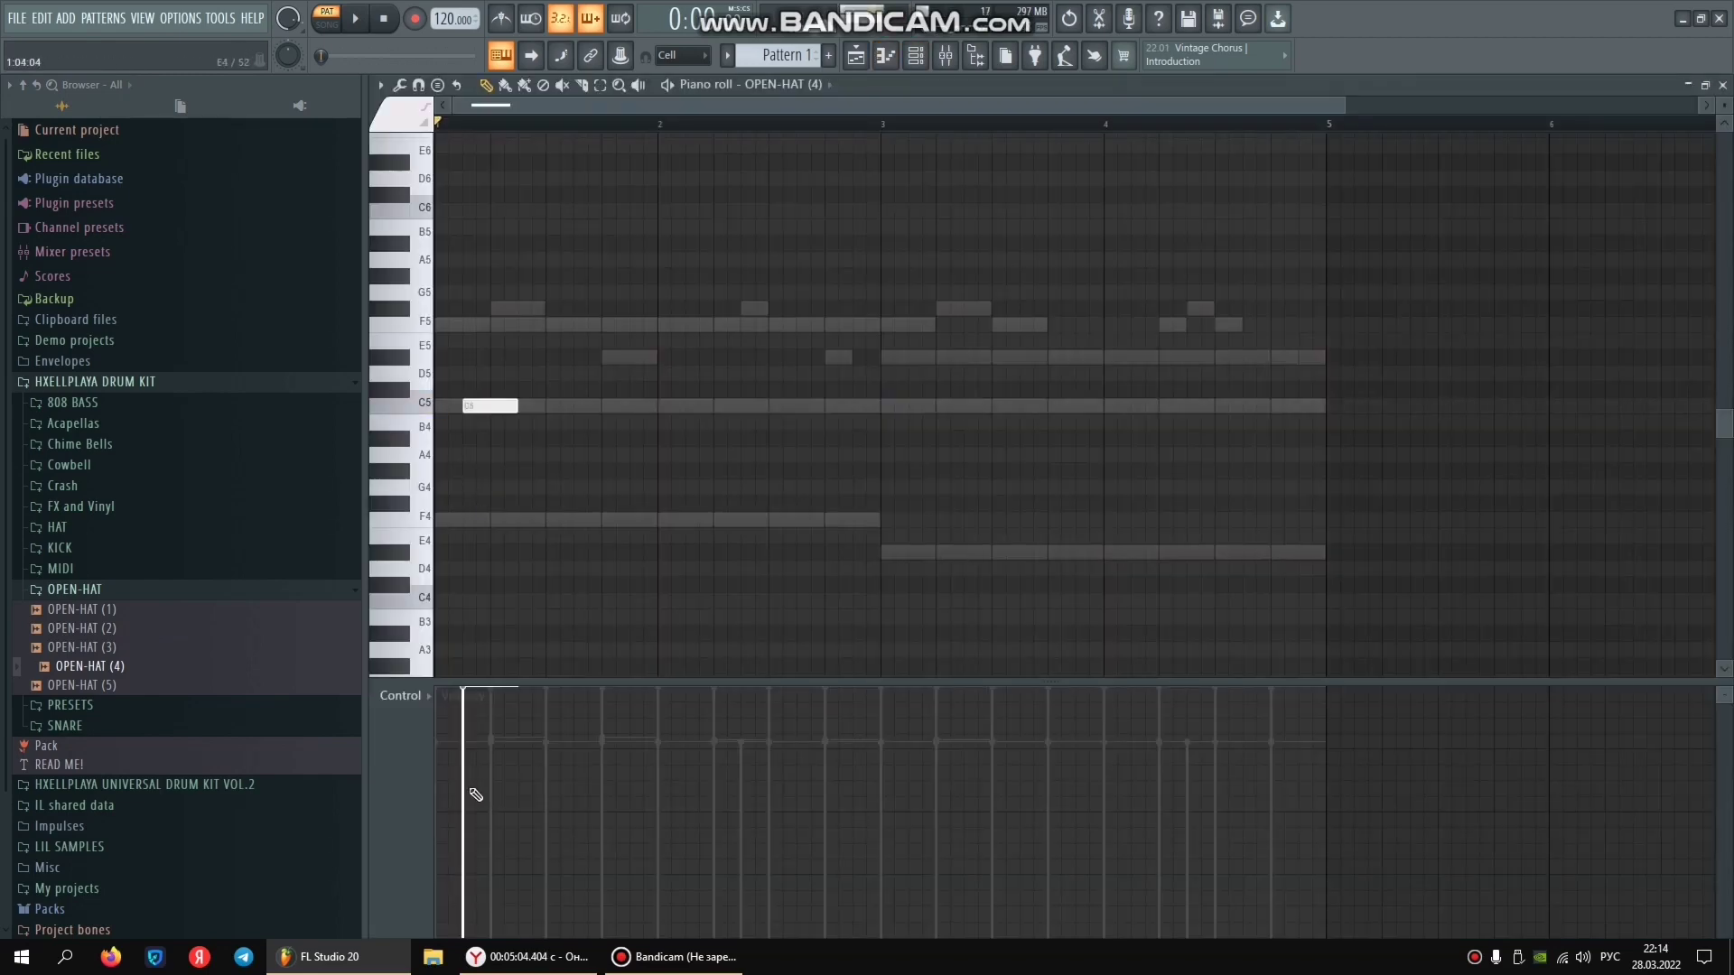
pyautogui.hotkey('ctrl', 'b')
pyautogui.hotkey('ctrl', 'a')
pyautogui.hotkey('ctrl', 'b')
pyautogui.hotkey('ctrl', 'b')
pyautogui.hotkey('ctrl', 'b')
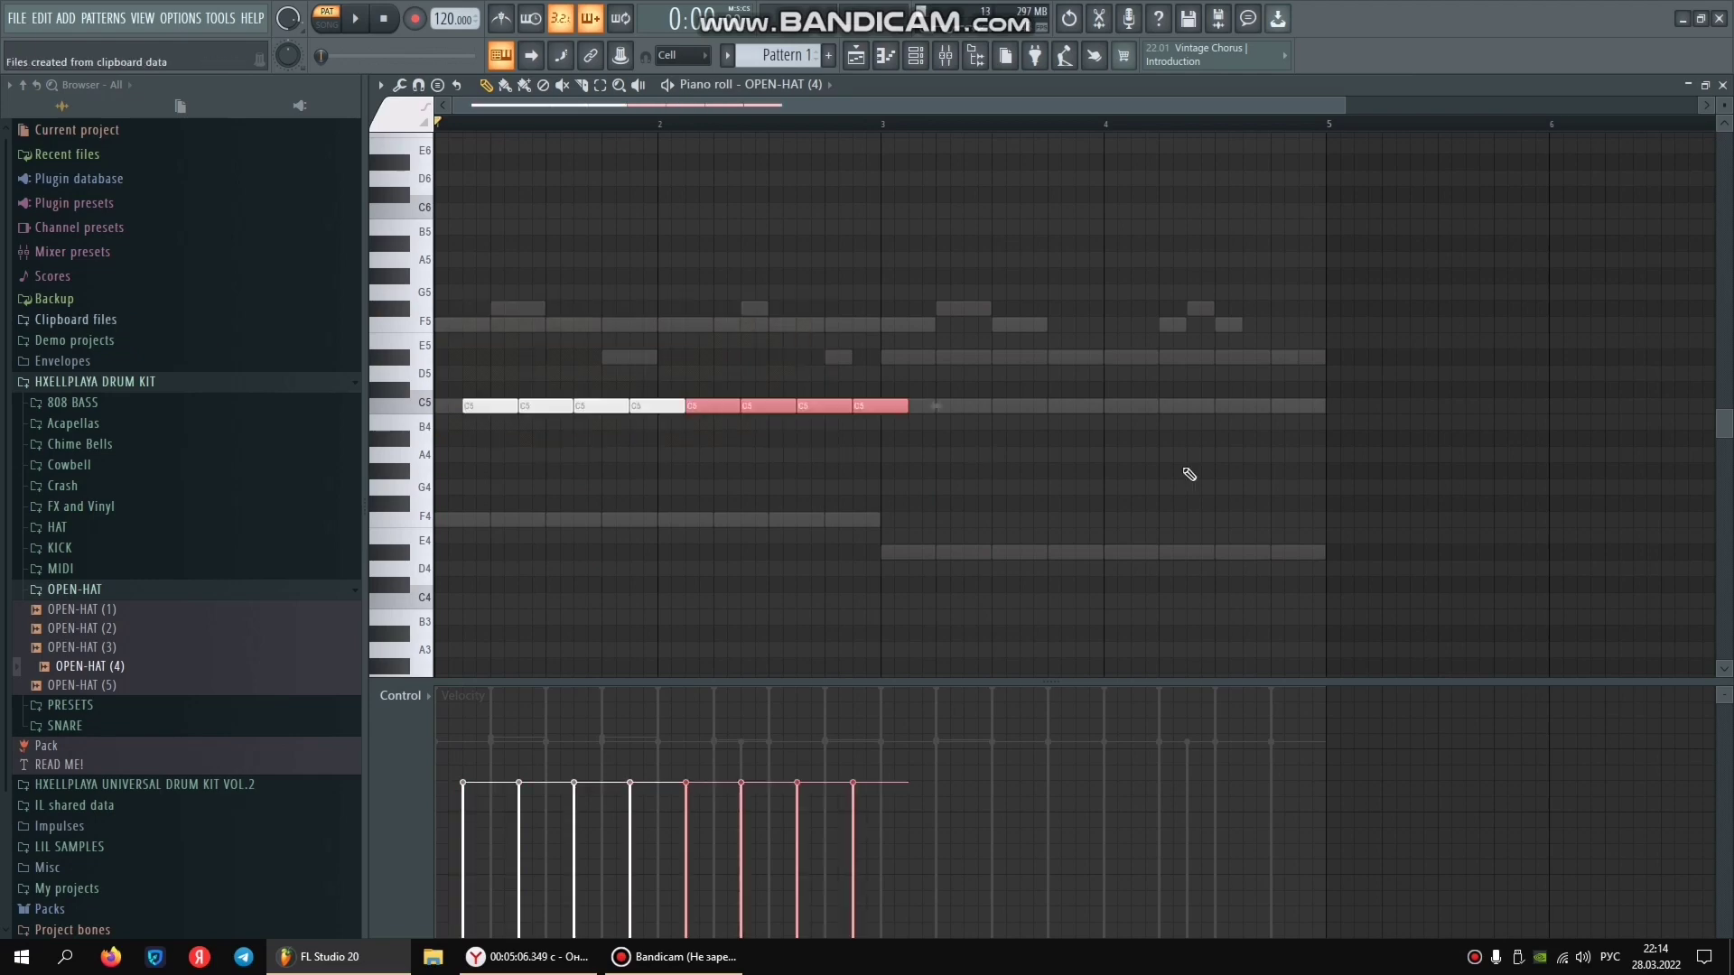
pyautogui.hotkey('ctrl', 'a')
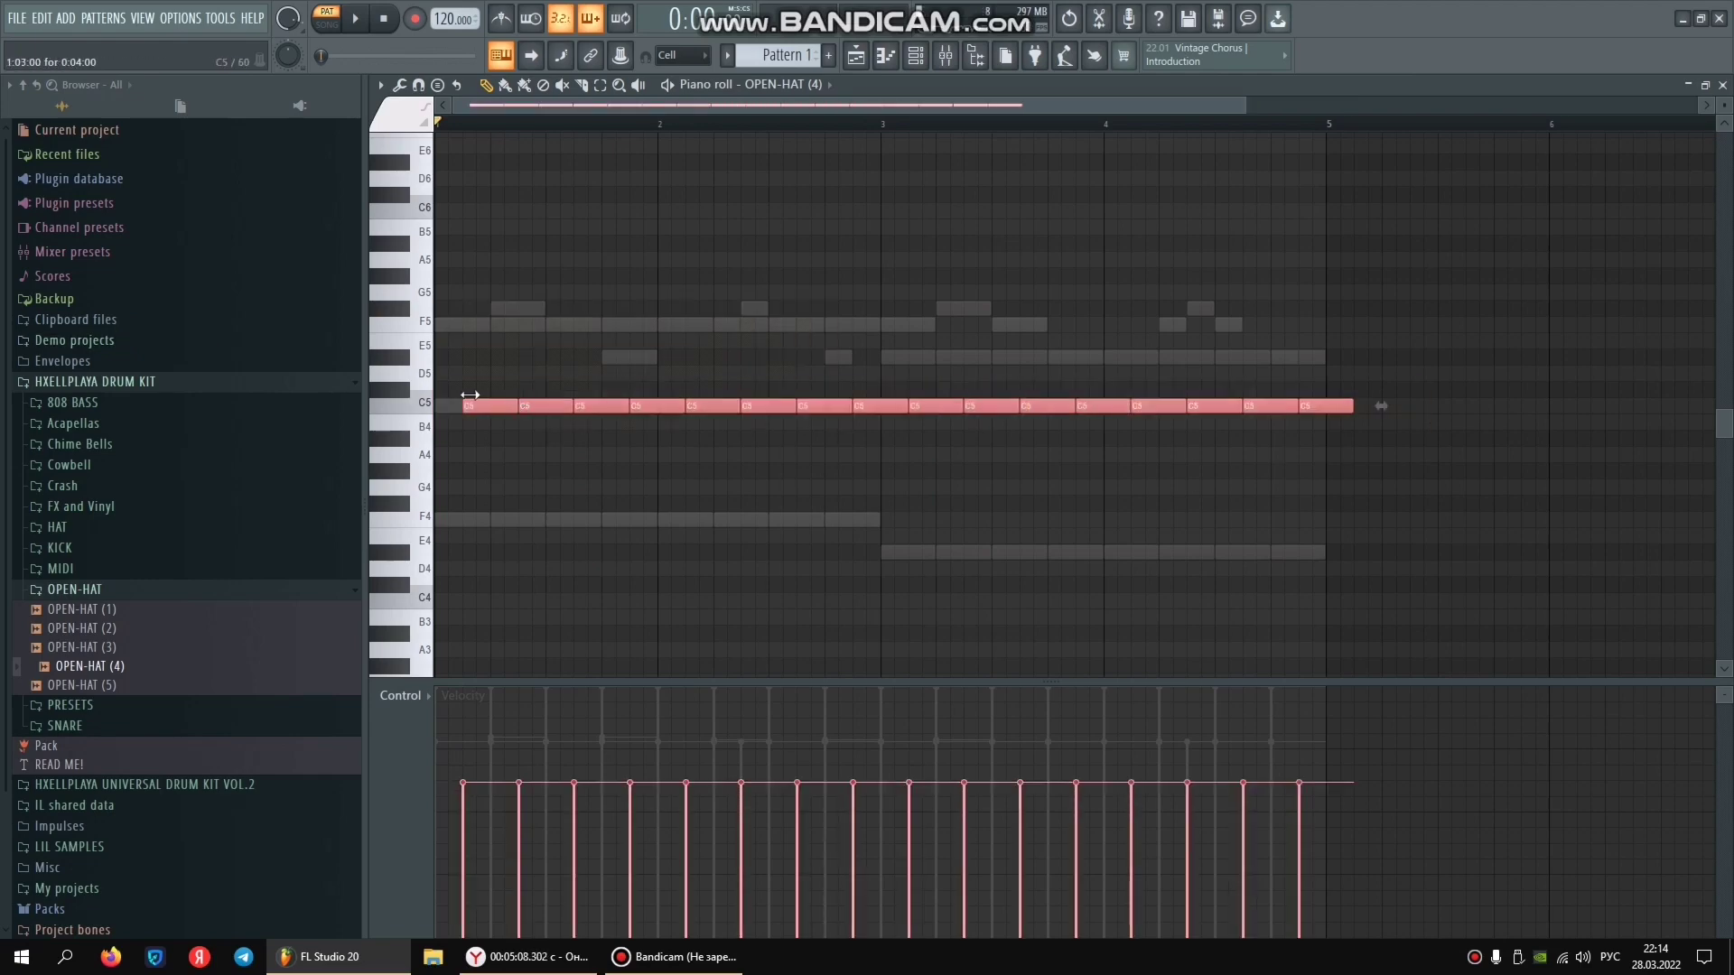
pyautogui.moveTo(470, 395); pyautogui.dragTo(489, 390)
pyautogui.press('space')
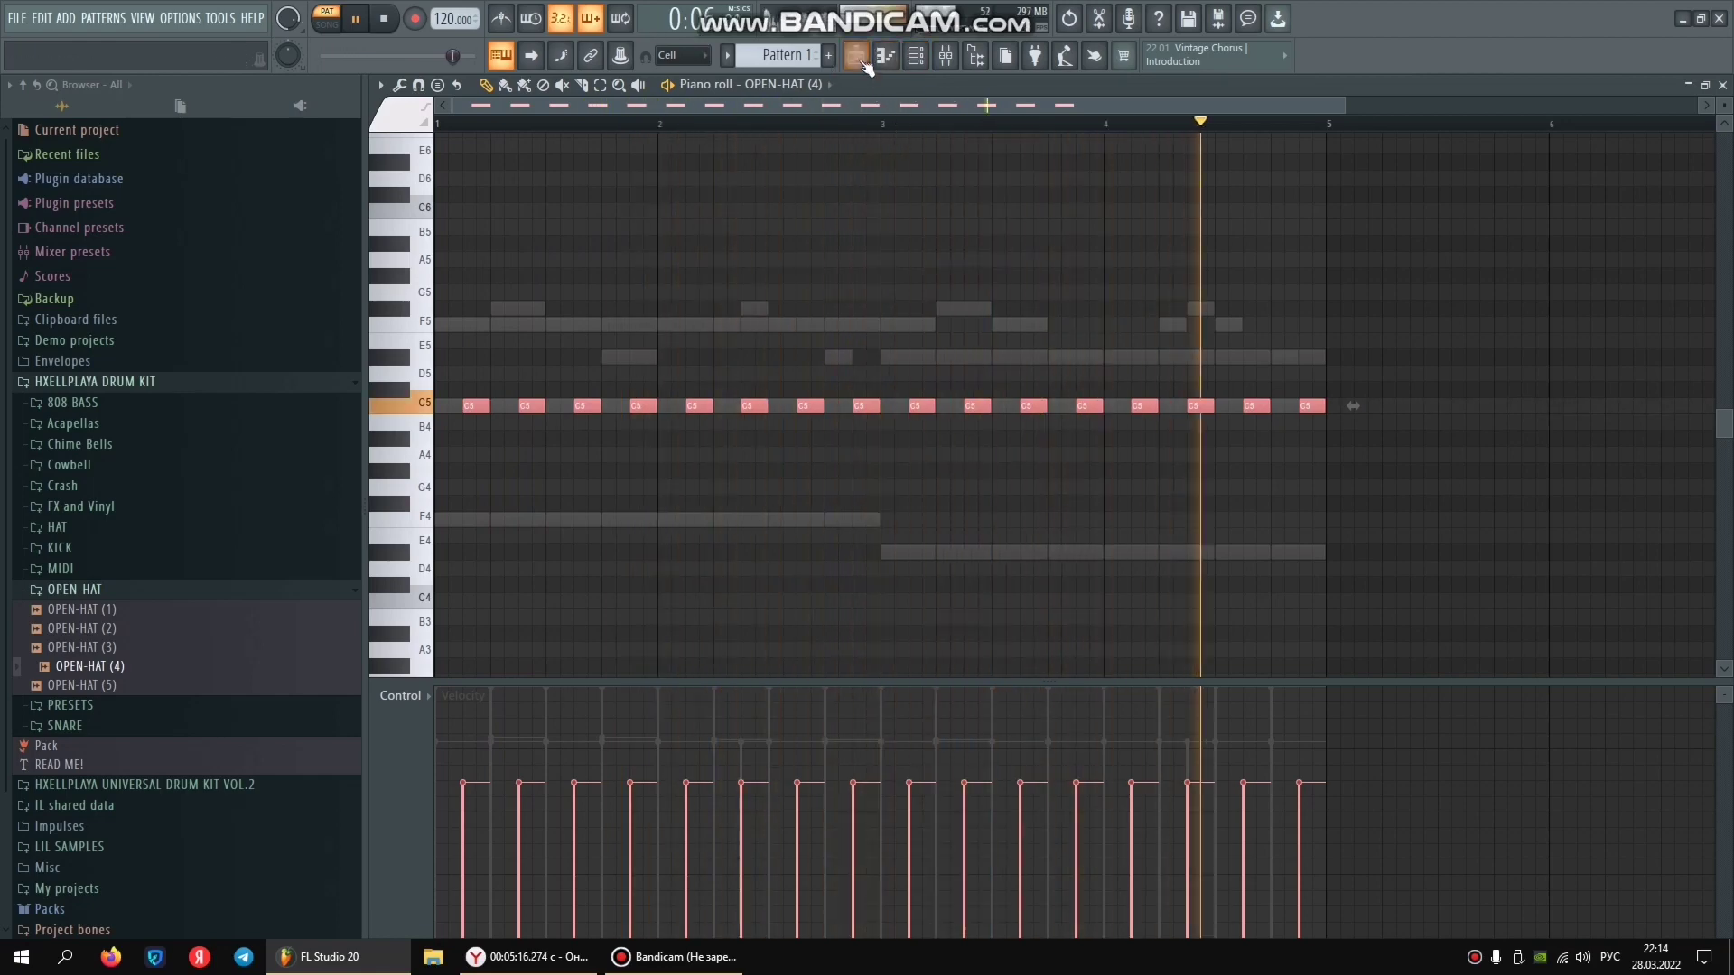
# Place Pattern 1 four times in a row on playlist Track 1 from bar 1 and switch playback to song mode.
pyautogui.press('F5')
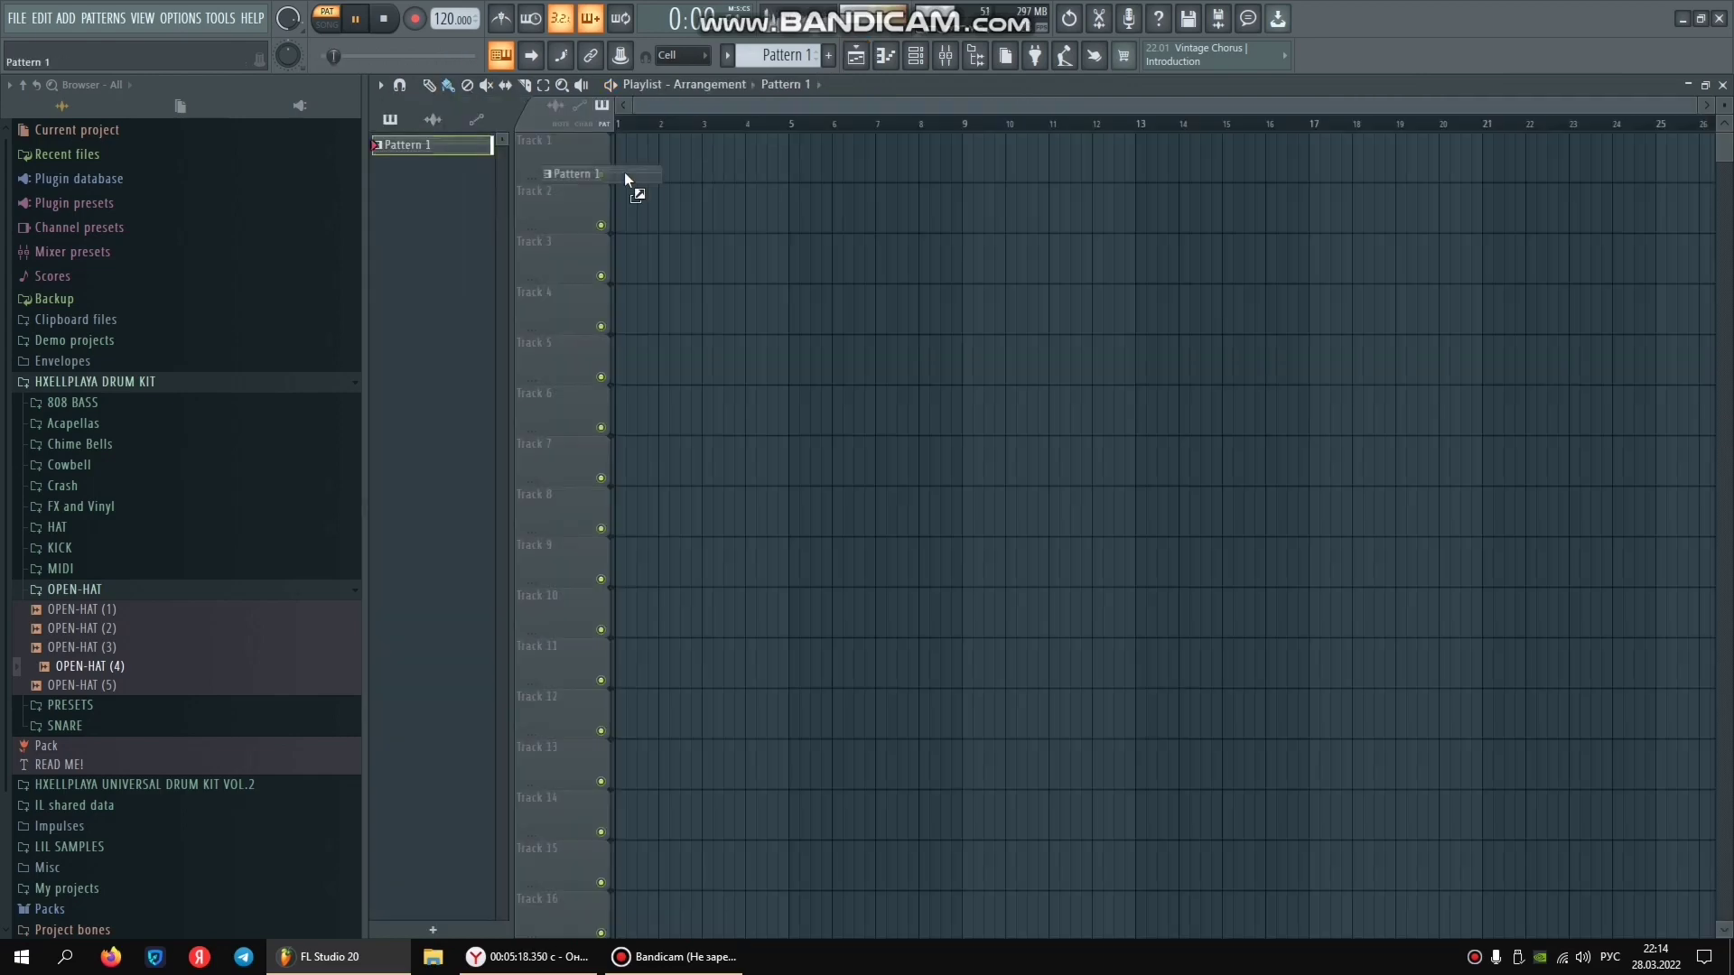
pyautogui.click(625, 171)
pyautogui.hotkey('ctrl', 'b')
pyautogui.hotkey('ctrl', 'b')
pyautogui.hotkey('ctrl', 'b')
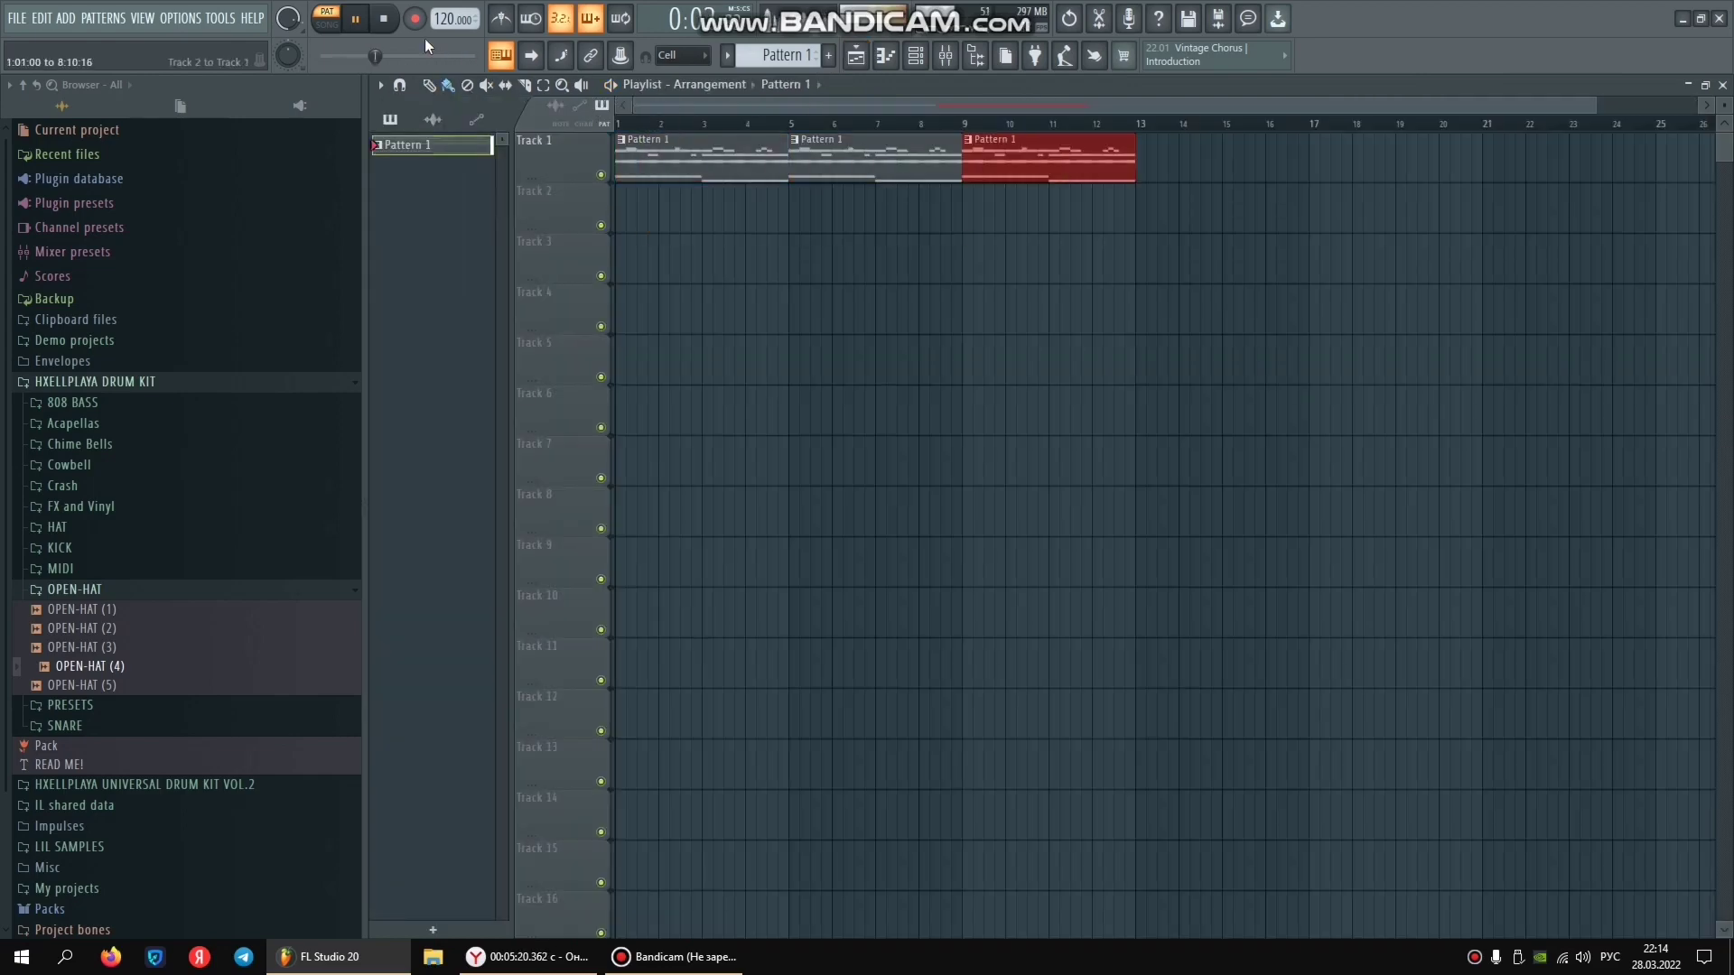
pyautogui.click(334, 29)
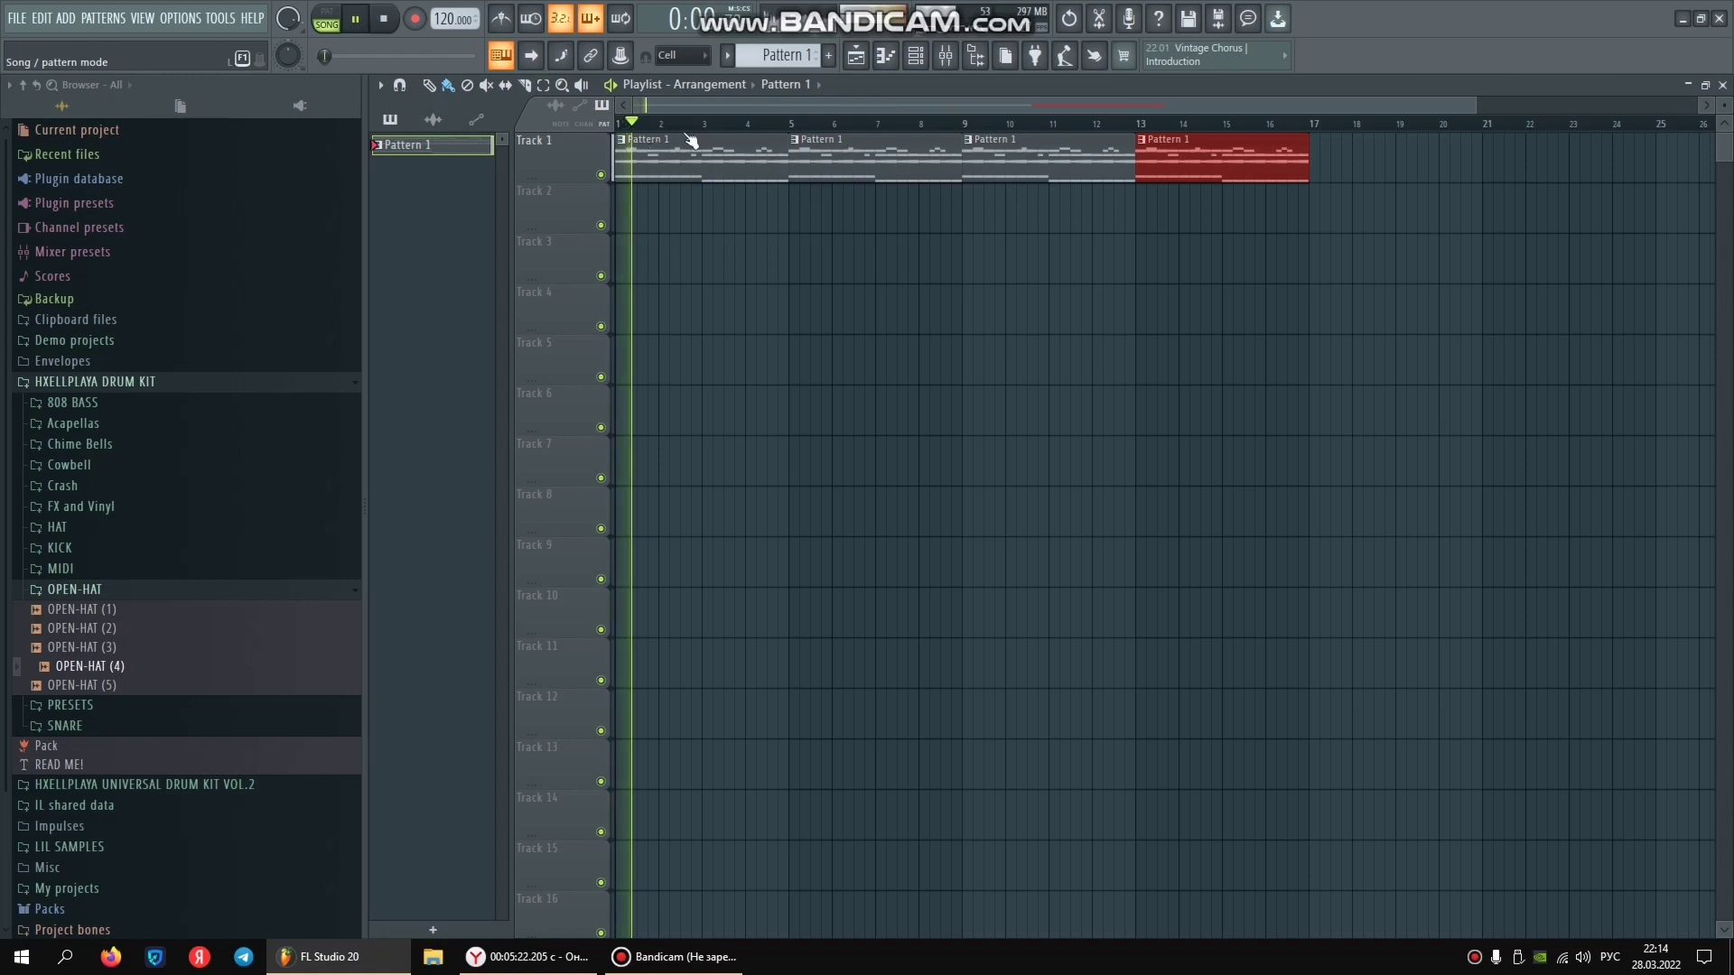
# Place the Vinyl (7) sample from the drum kit's FX and Vinyl folder at the start of playlist Track 2 and play the song.
pyautogui.scroll(-2, 687, 138)
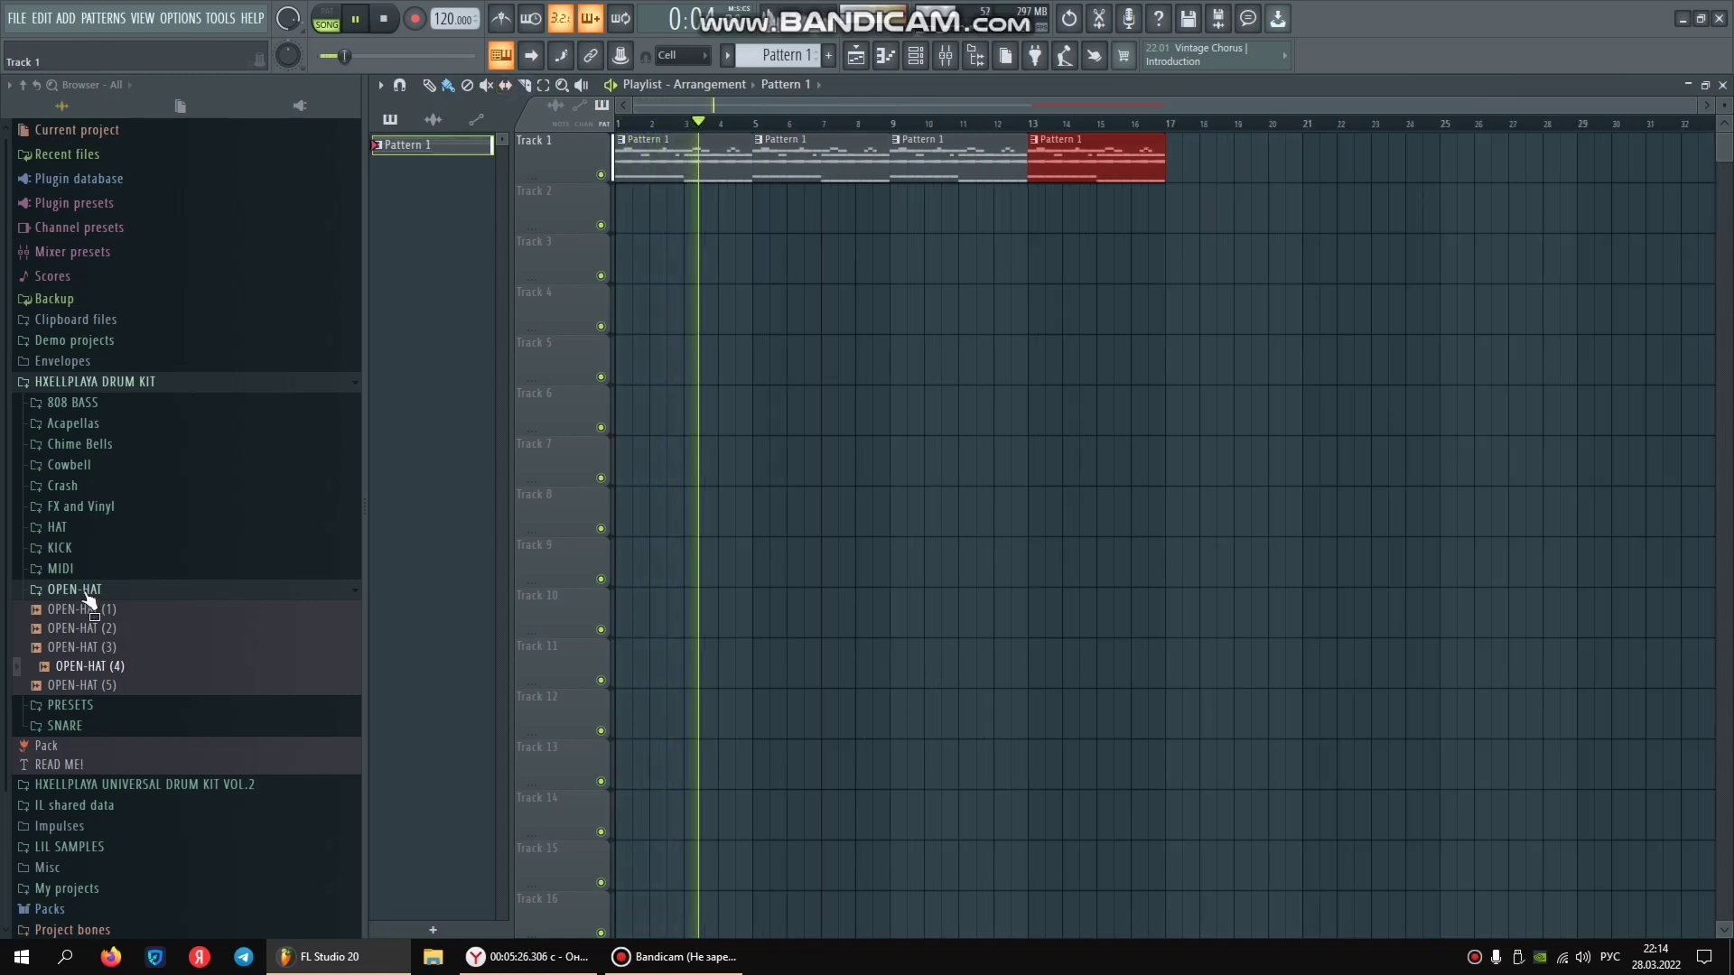
pyautogui.click(118, 508)
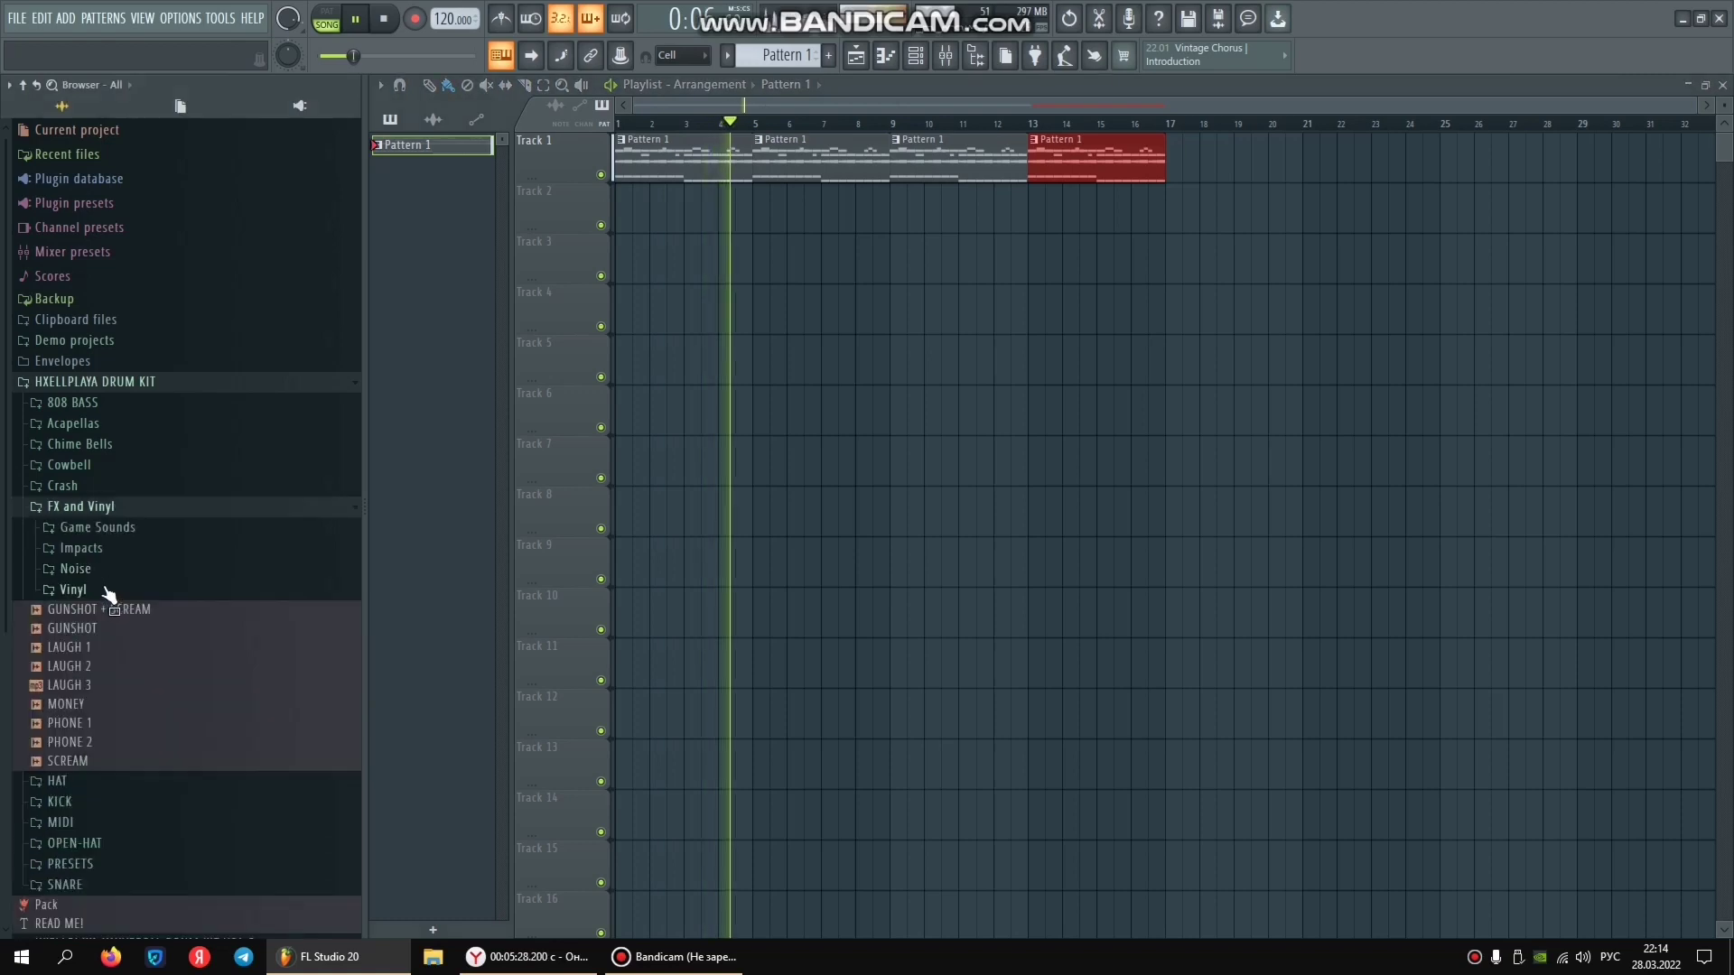
pyautogui.click(112, 589)
pyautogui.moveTo(124, 746); pyautogui.dragTo(620, 220)
pyautogui.press('space')
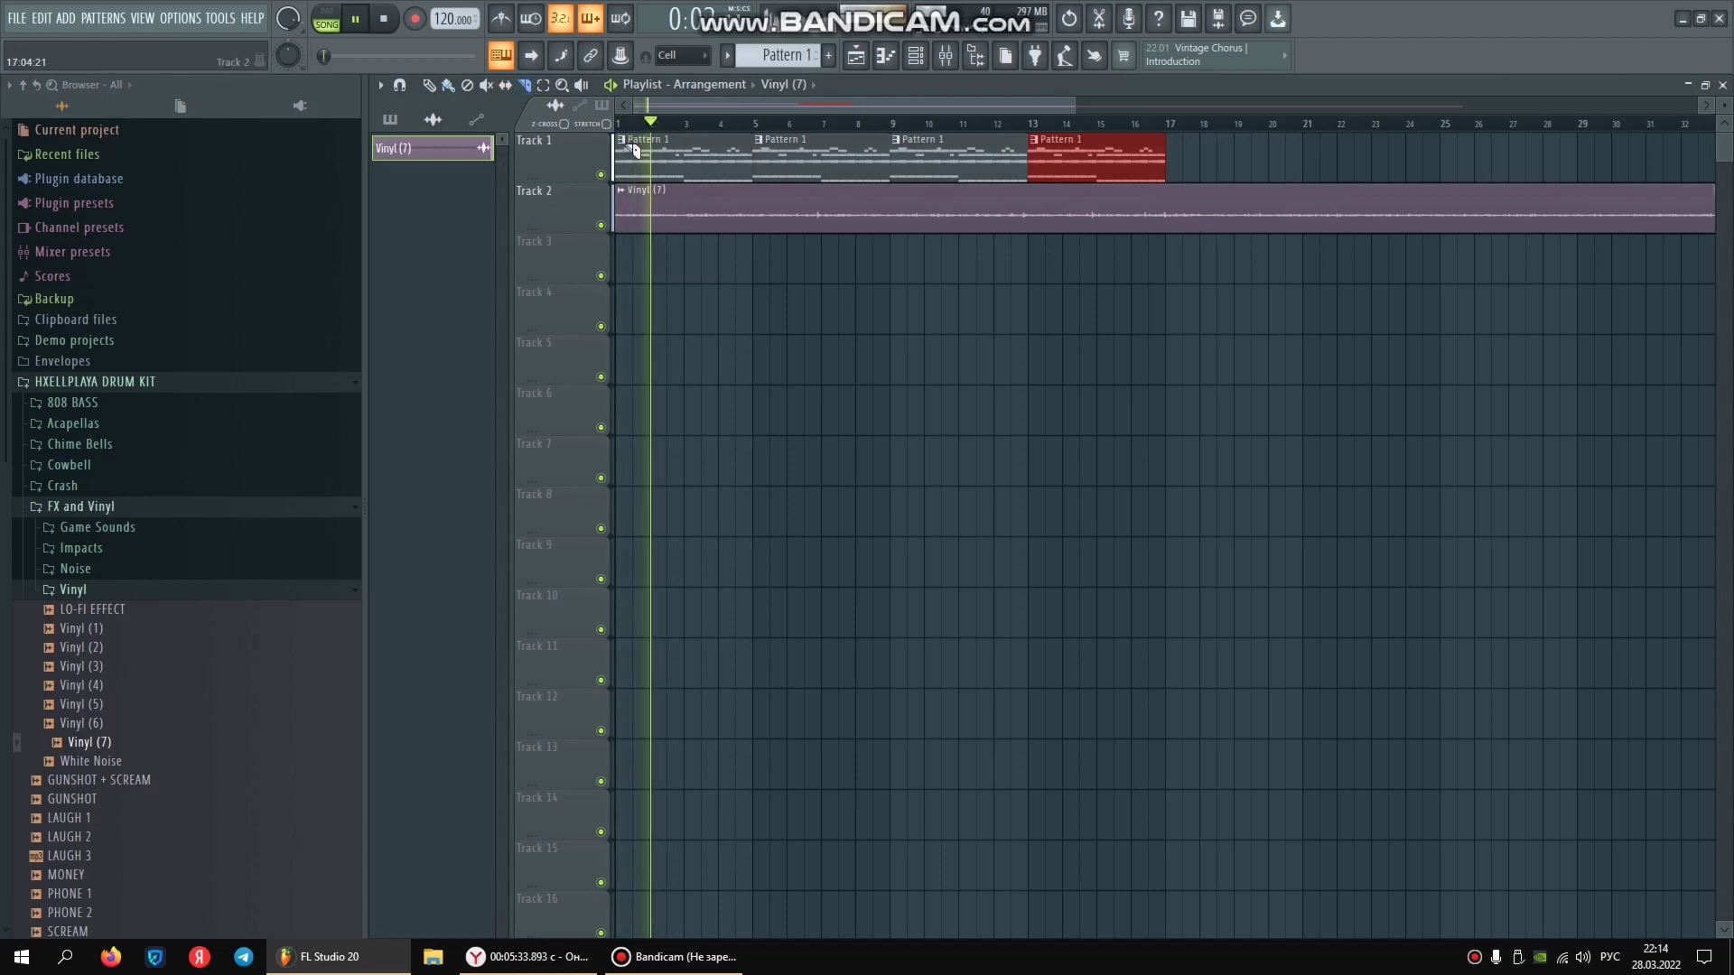
# Slice the Vinyl (7) clip at bar 17 and delete the part after the cut.
pyautogui.click(1174, 218)
pyautogui.click(430, 84)
pyautogui.rightClick(1241, 230)
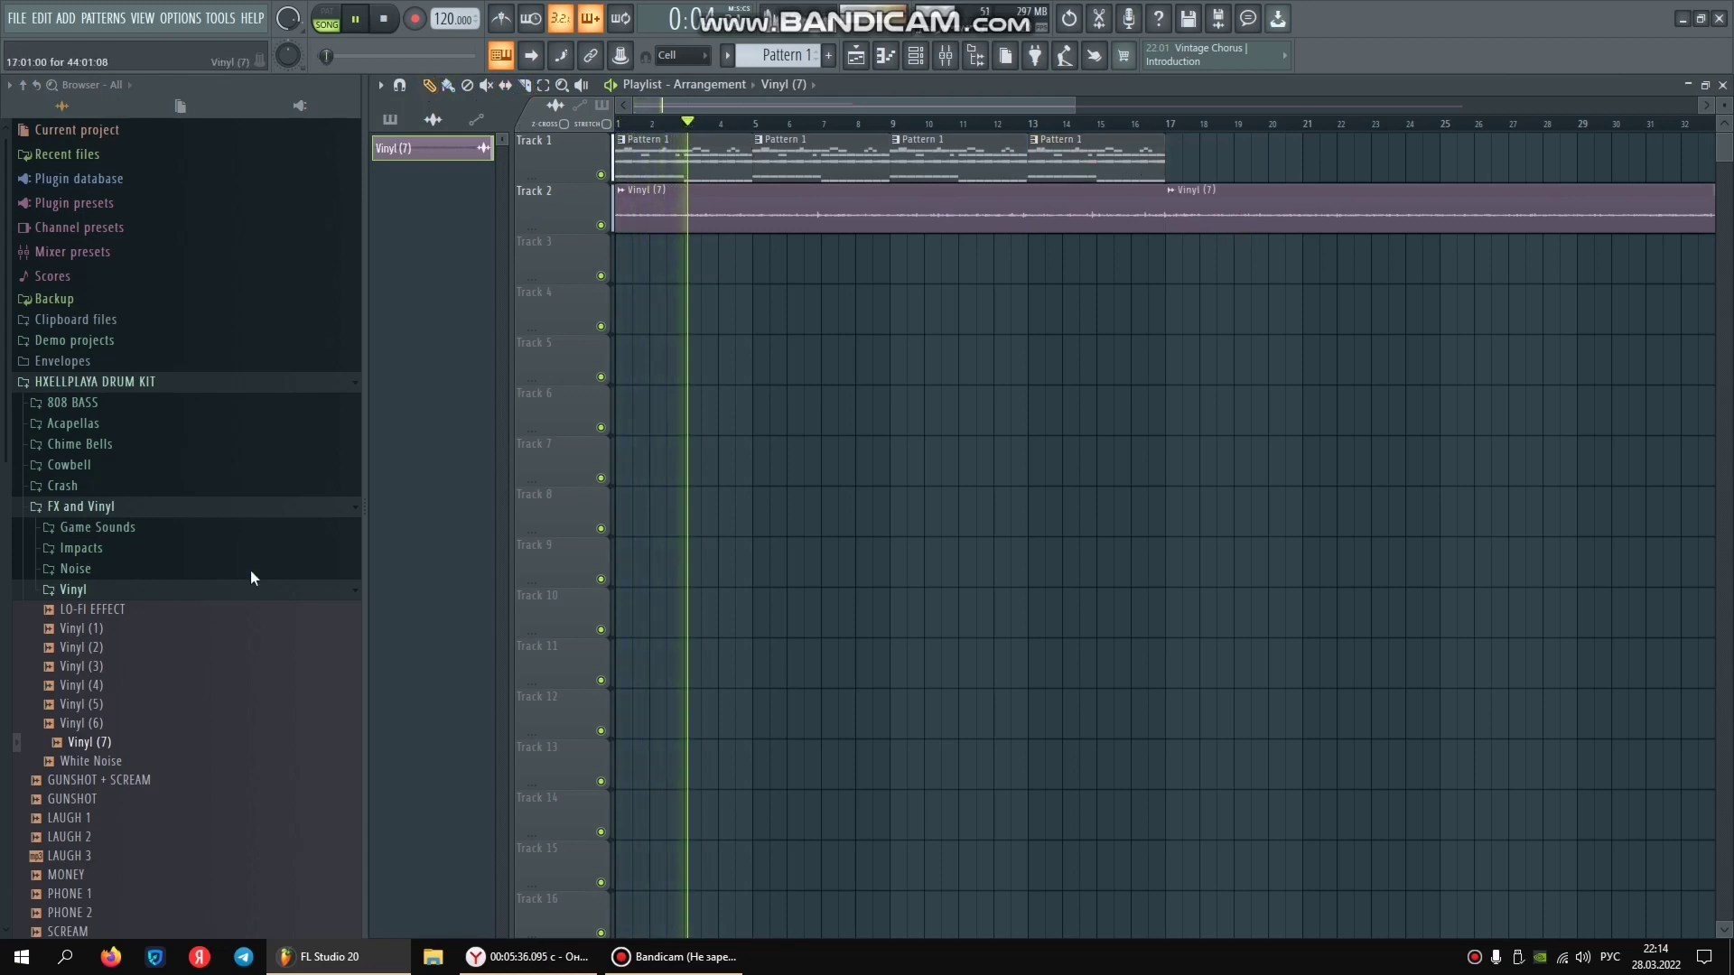
pyautogui.press('space')
# Place the GUNSHOT sample at the start of playlist Track 3, close its settings window and listen to the arrangement.
pyautogui.click(106, 589)
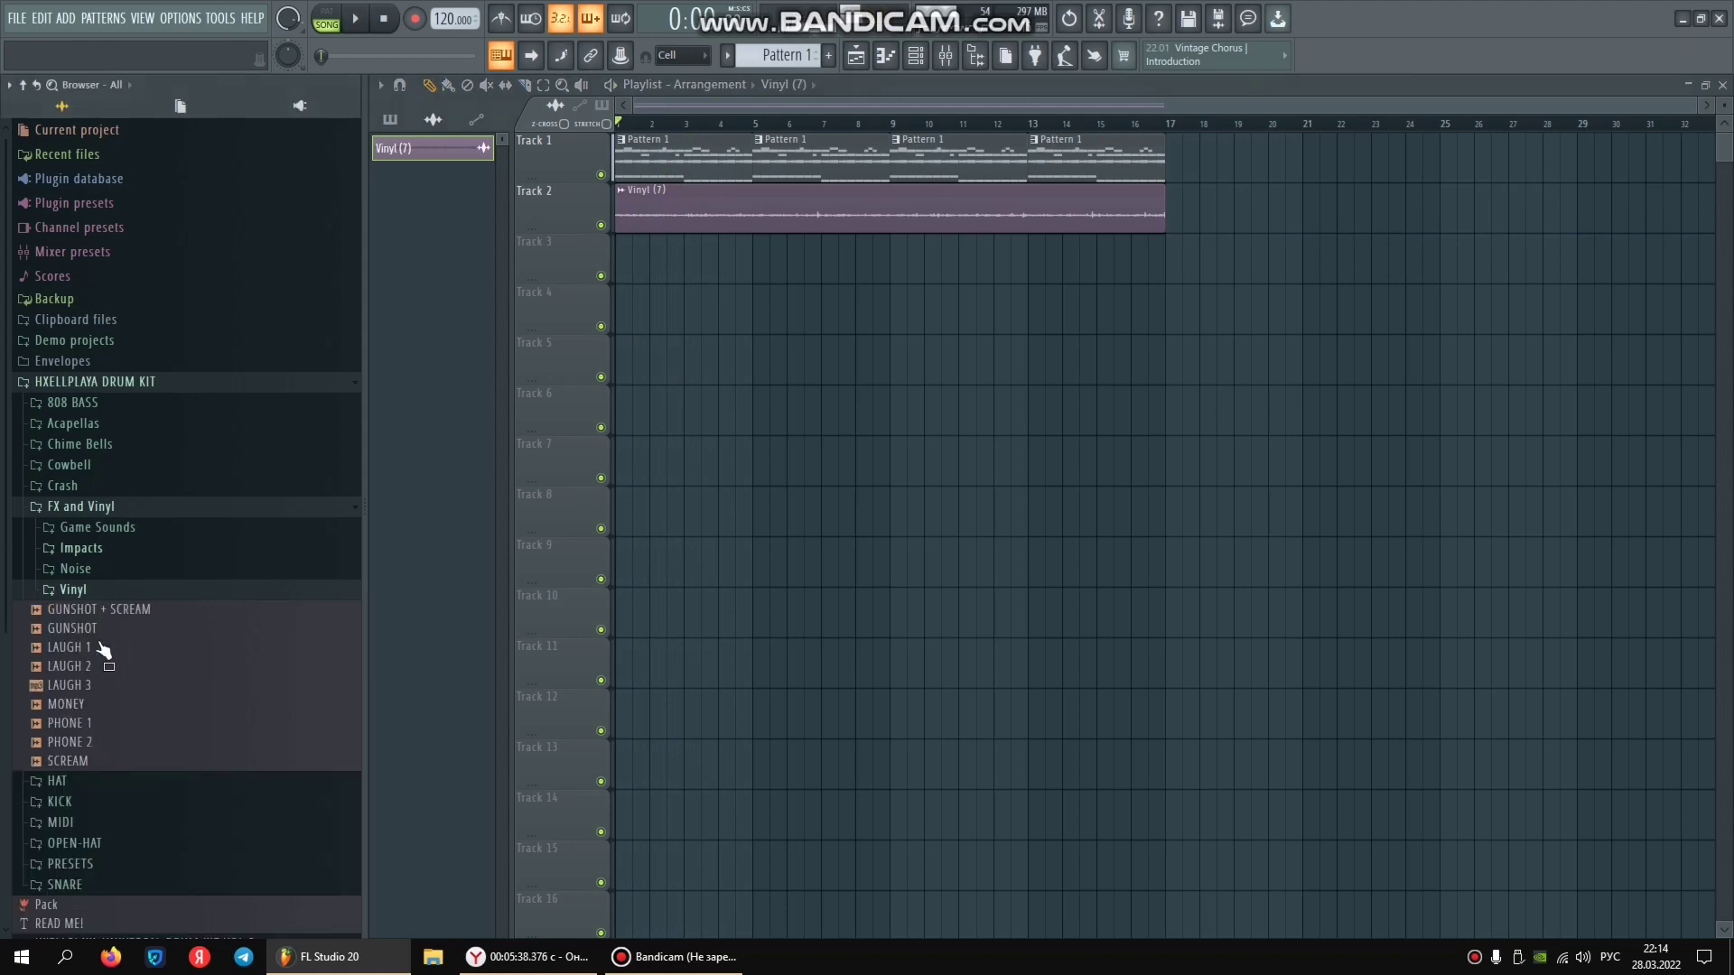
pyautogui.moveTo(220, 584); pyautogui.dragTo(623, 262)
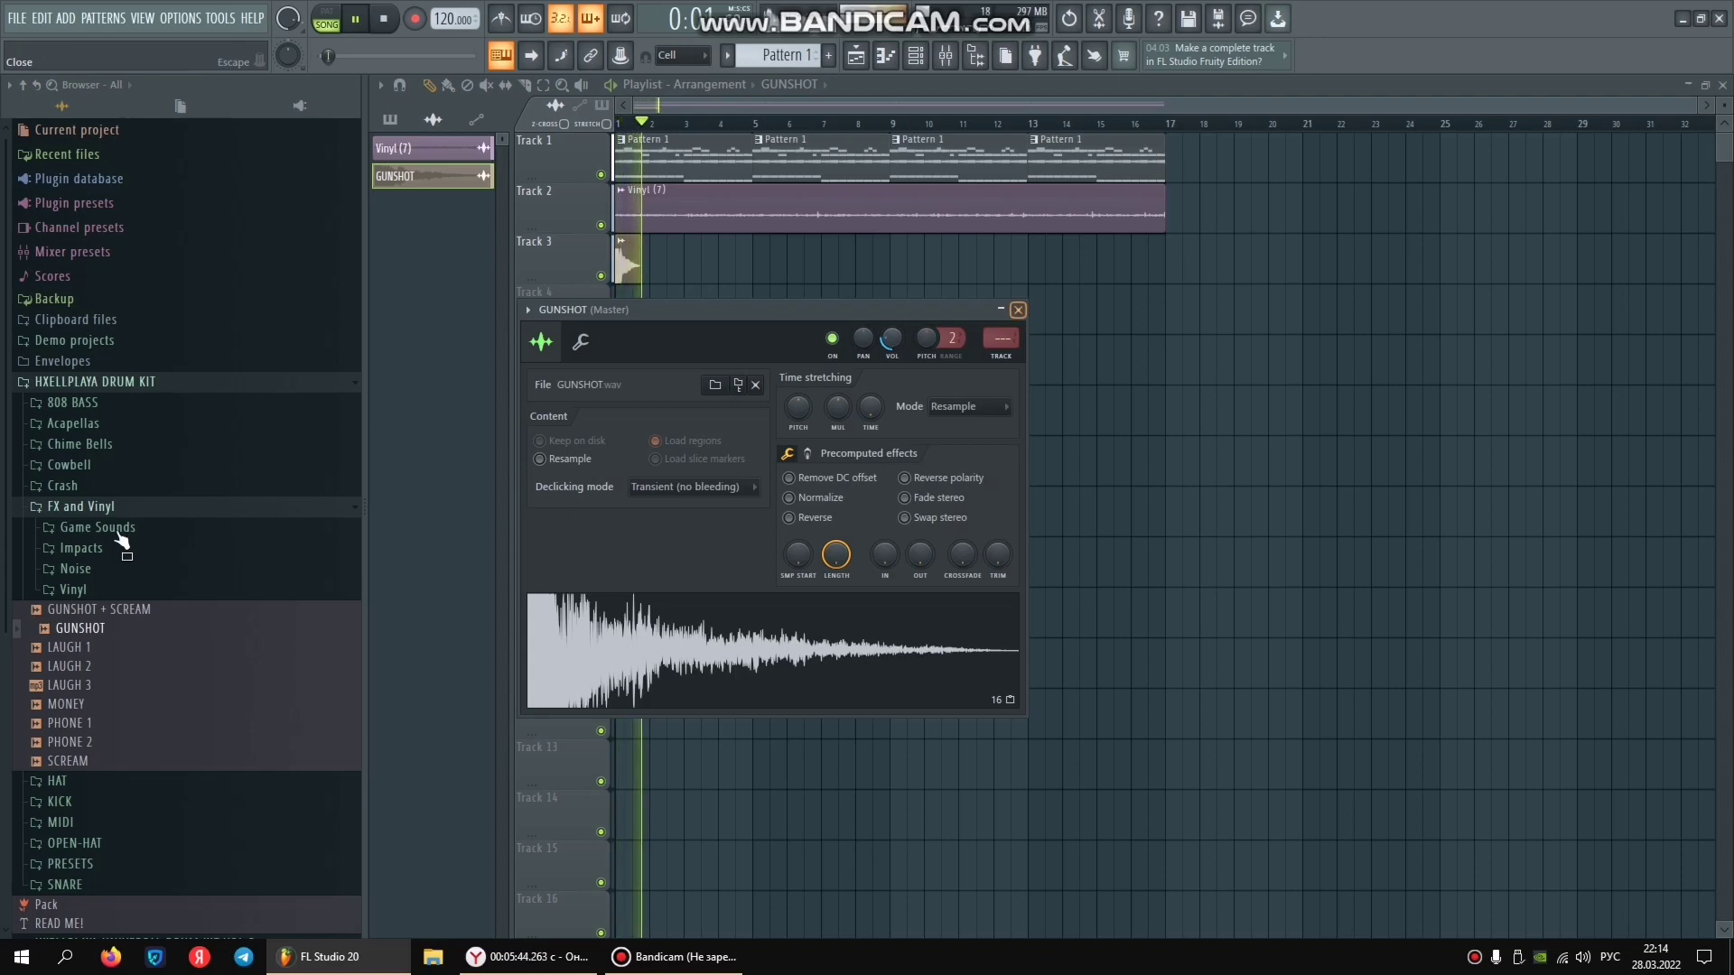
pyautogui.press('Escape')
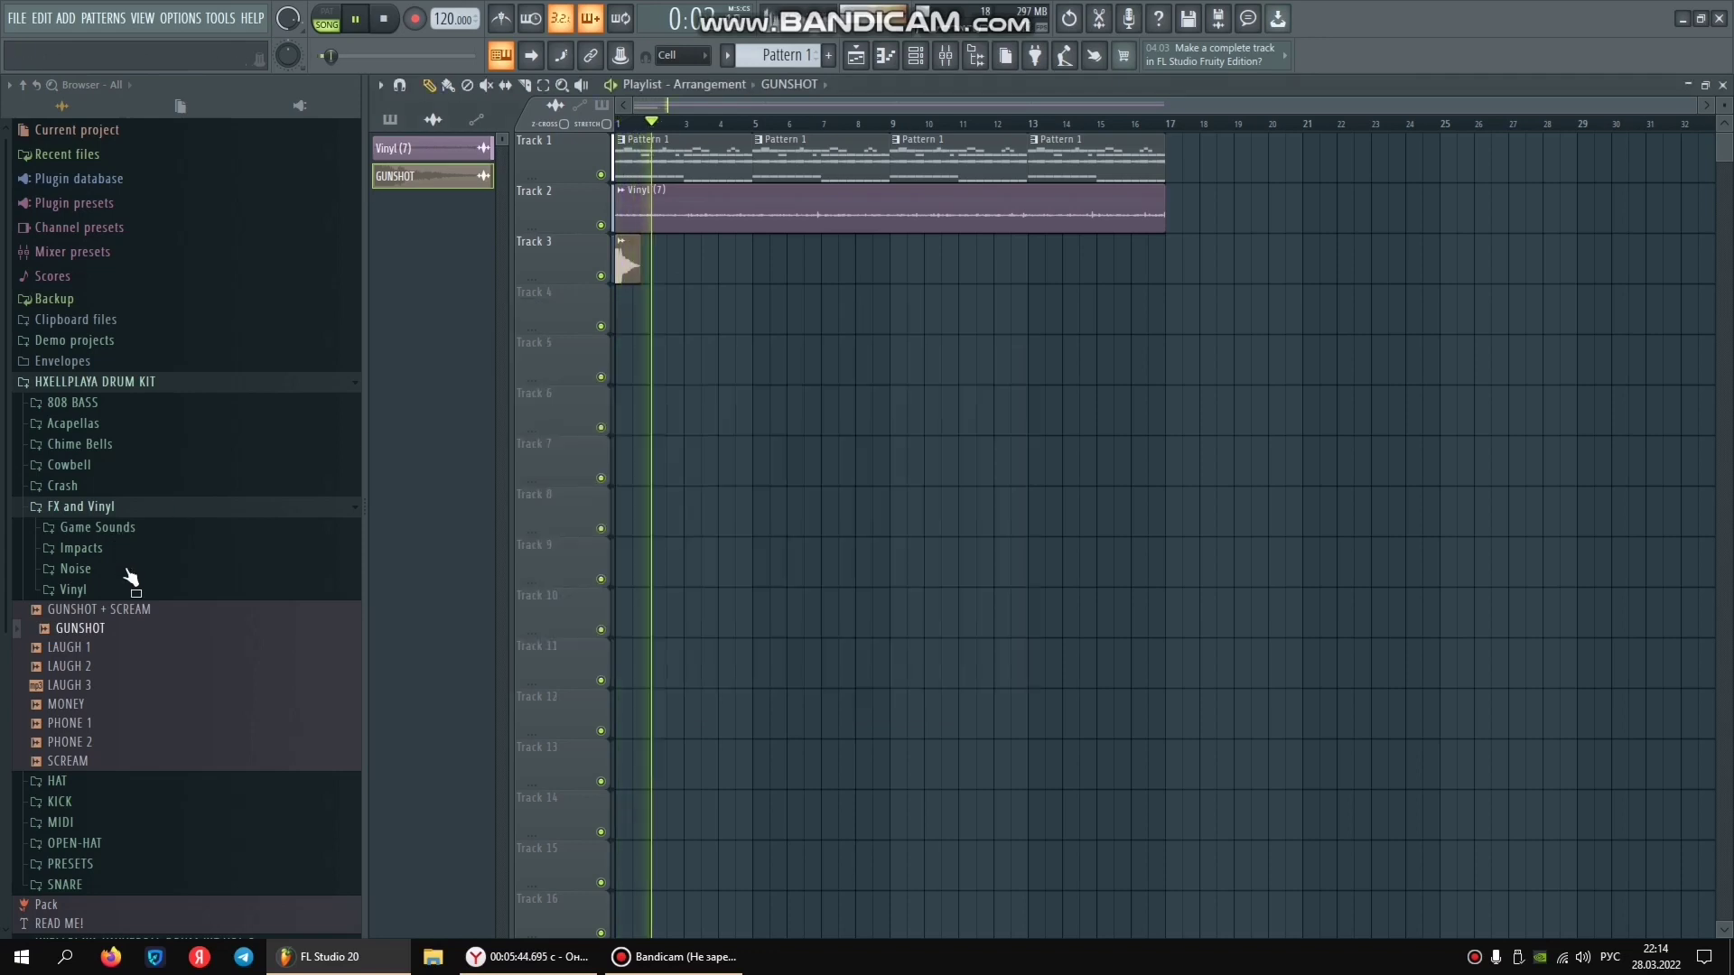
pyautogui.click(131, 507)
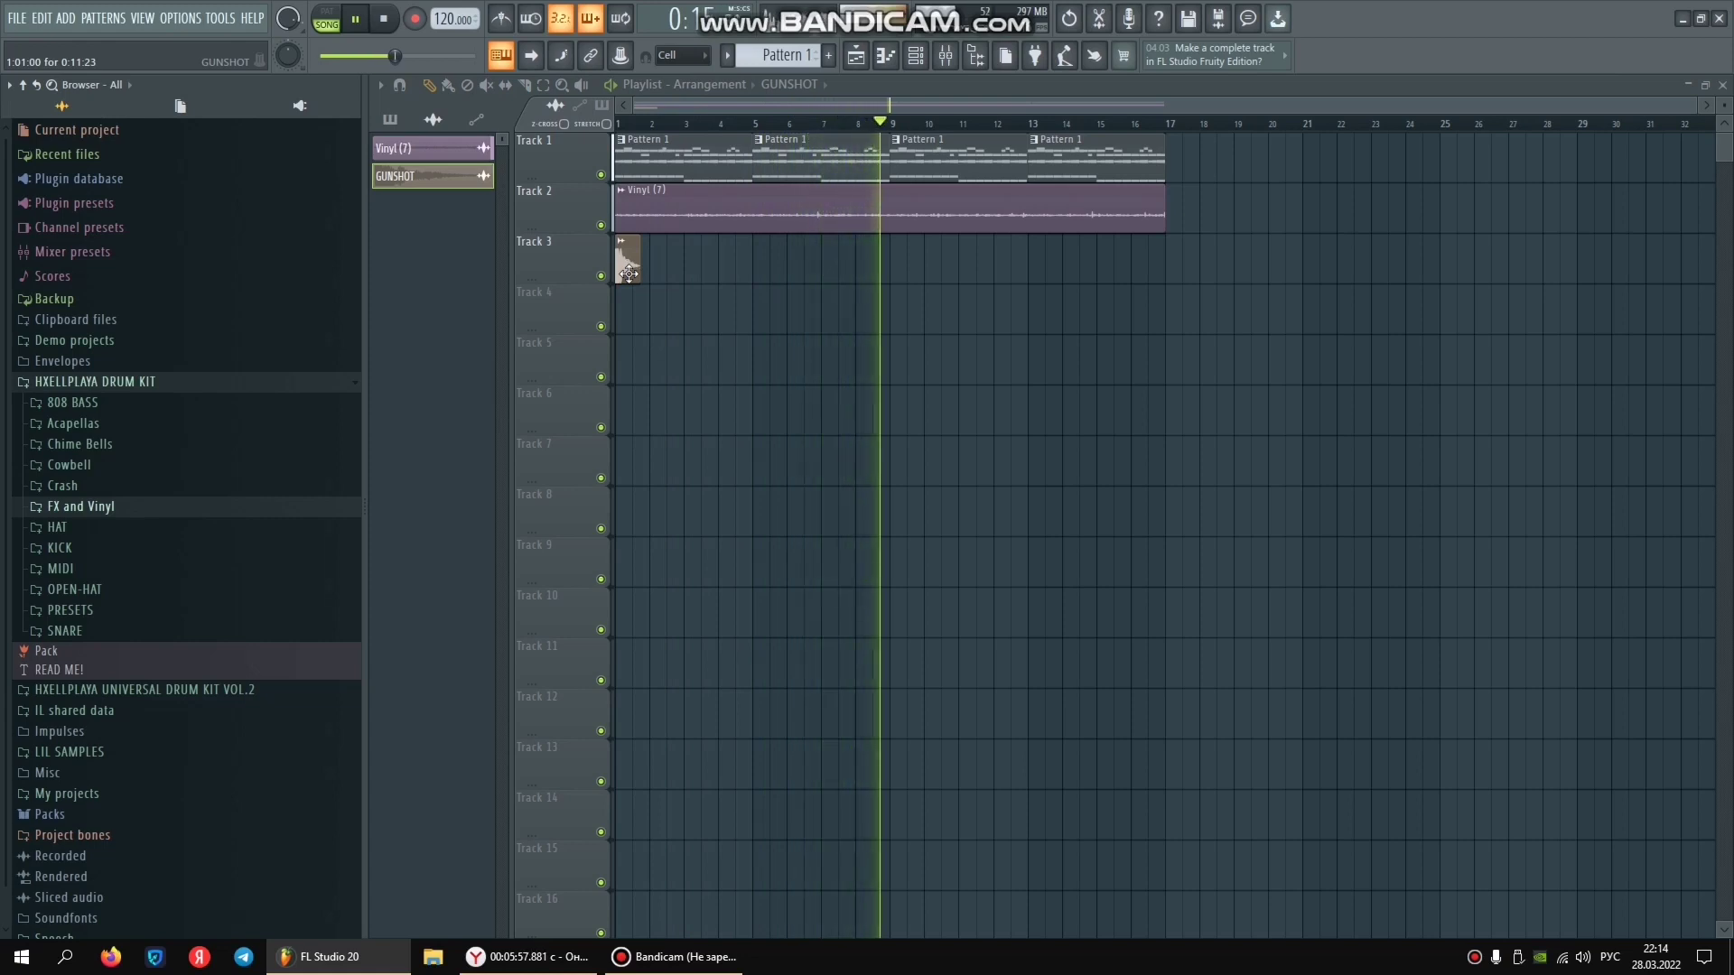
pyautogui.press('space')
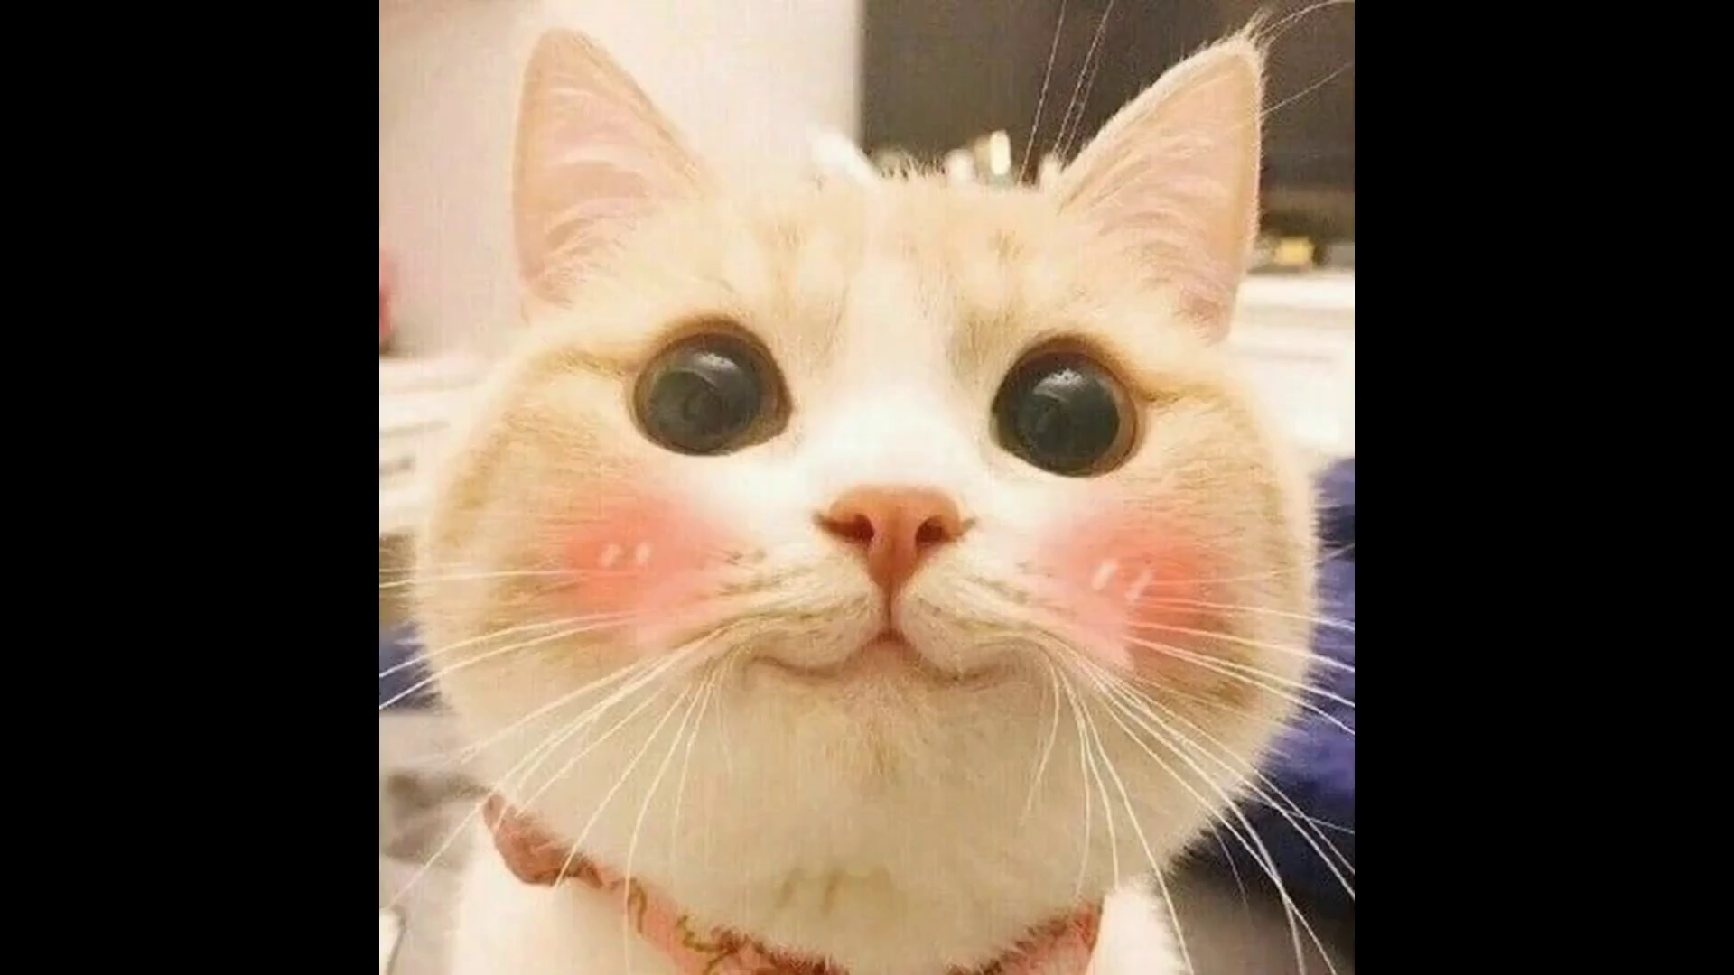